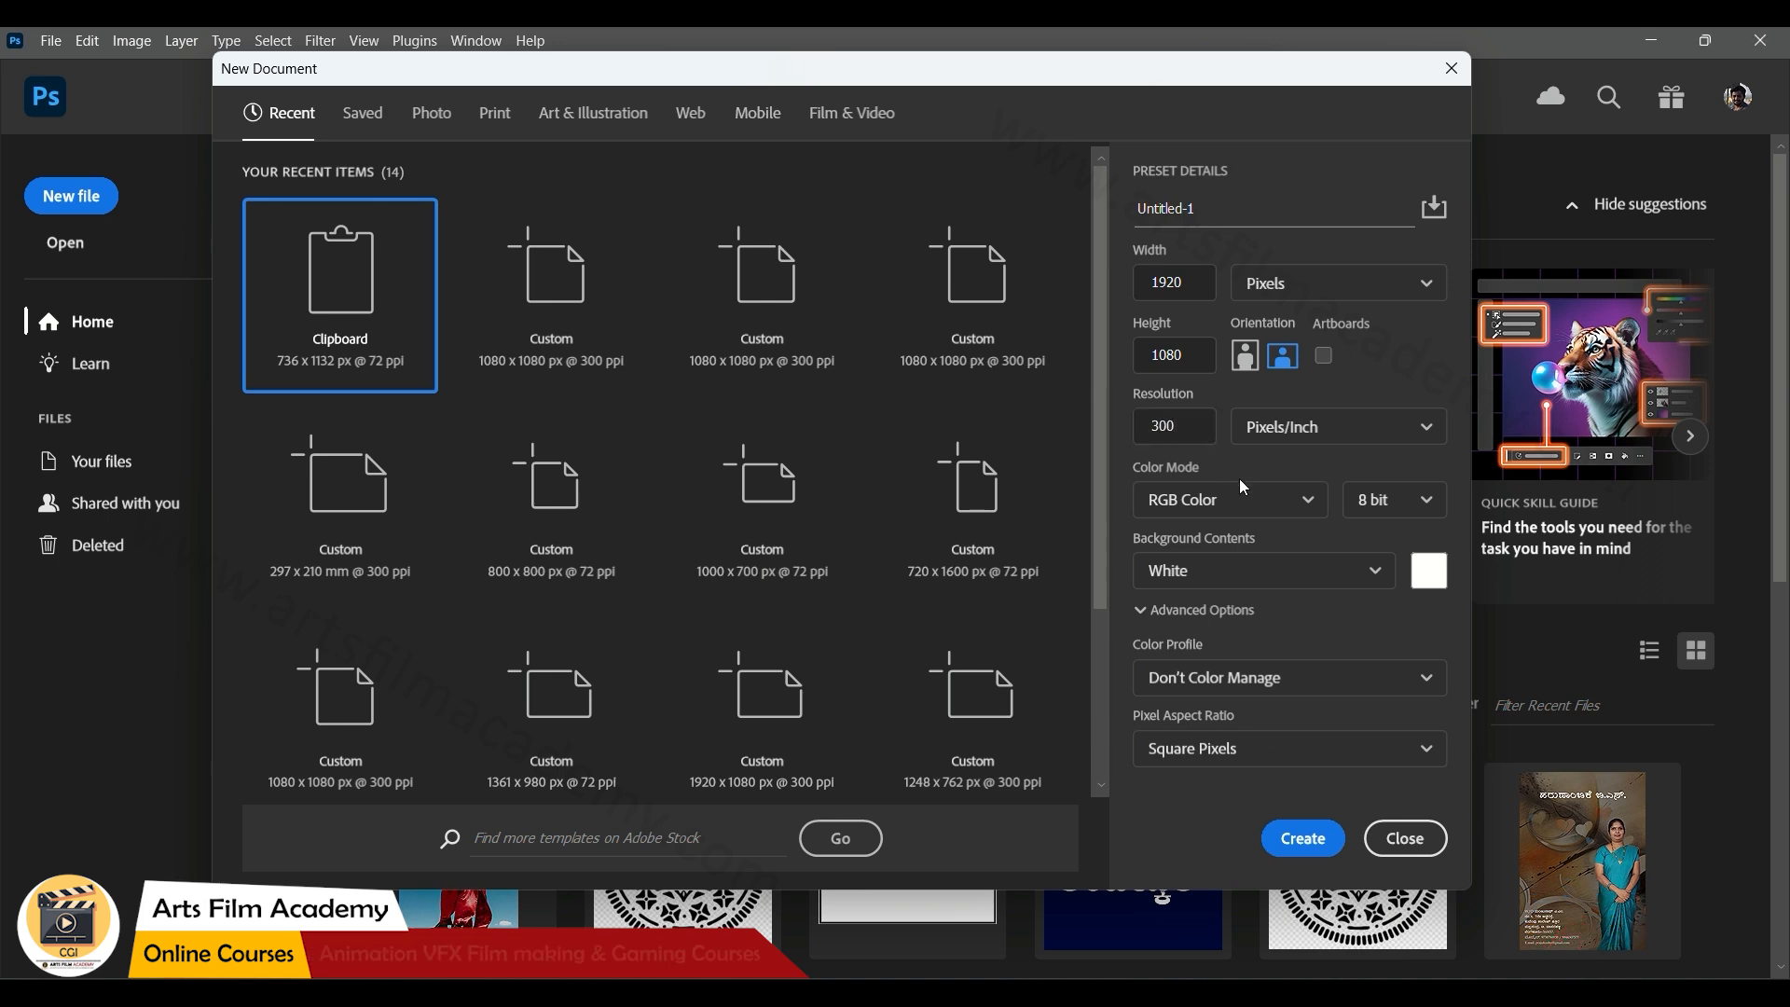
Create a 1920 x 1080 px document at 300 ppi and place mountain-8251186_1920 flush with the canvas's left edge
click(1294, 849)
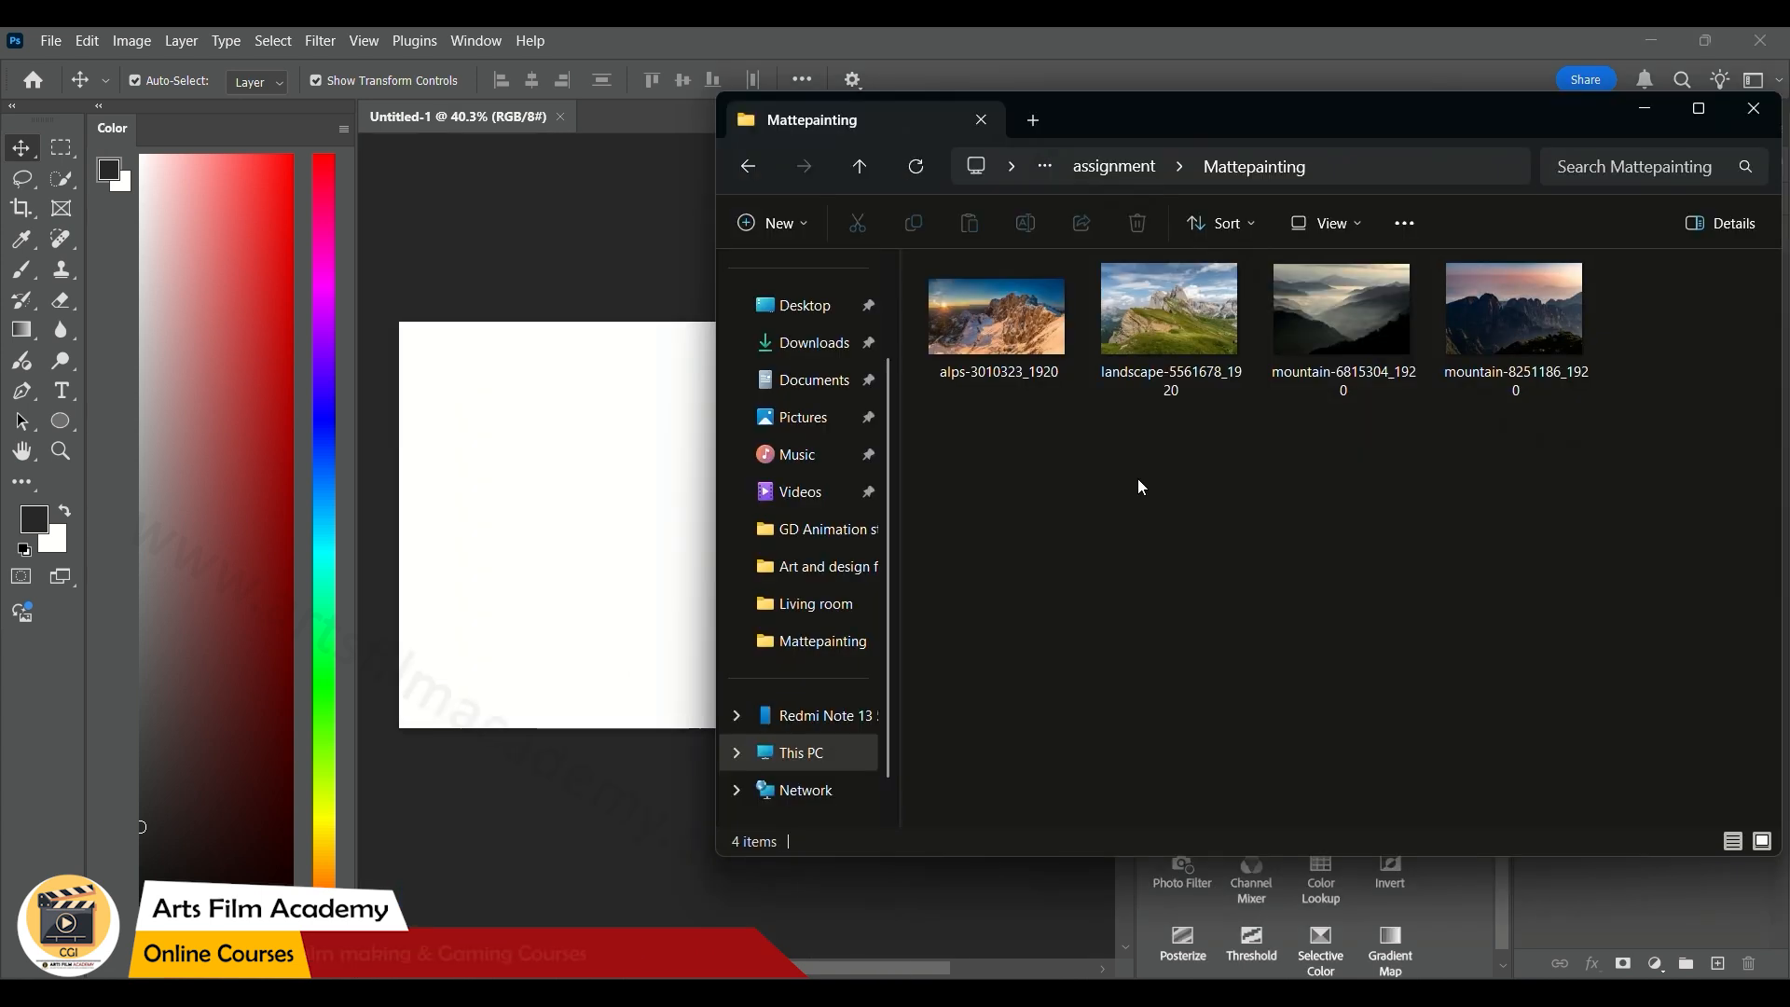
drag(1491, 338, 613, 552)
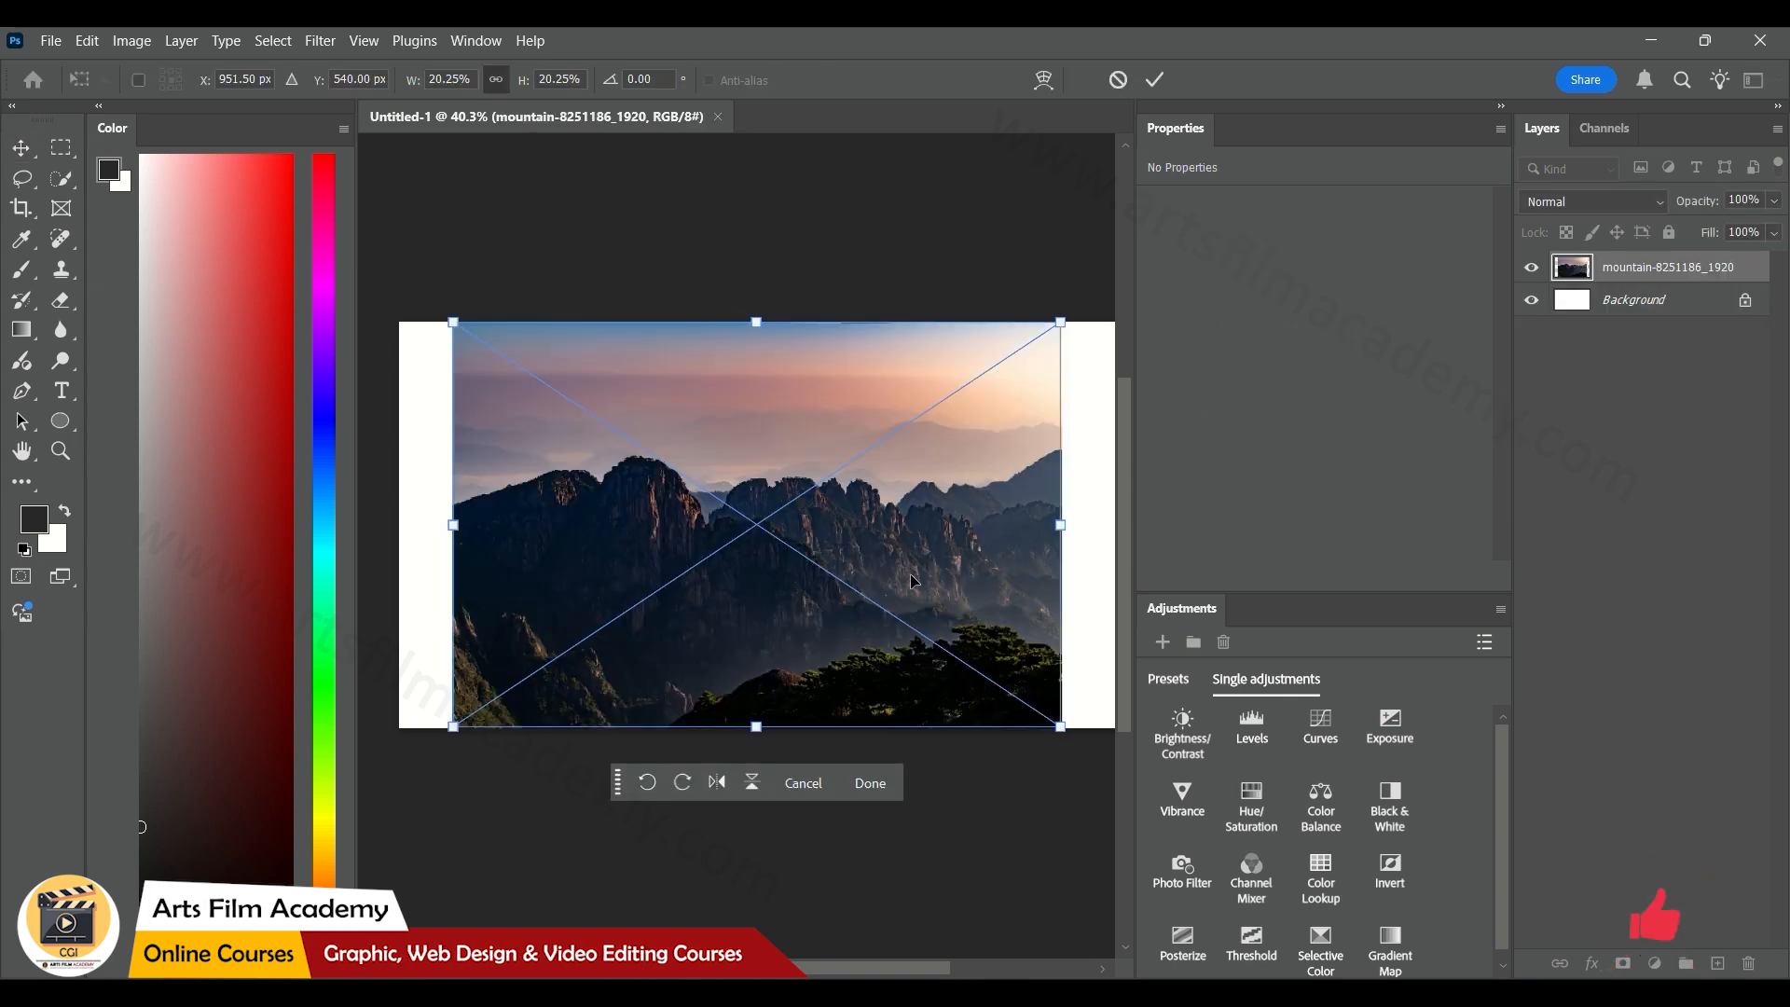
drag(904, 581, 850, 581)
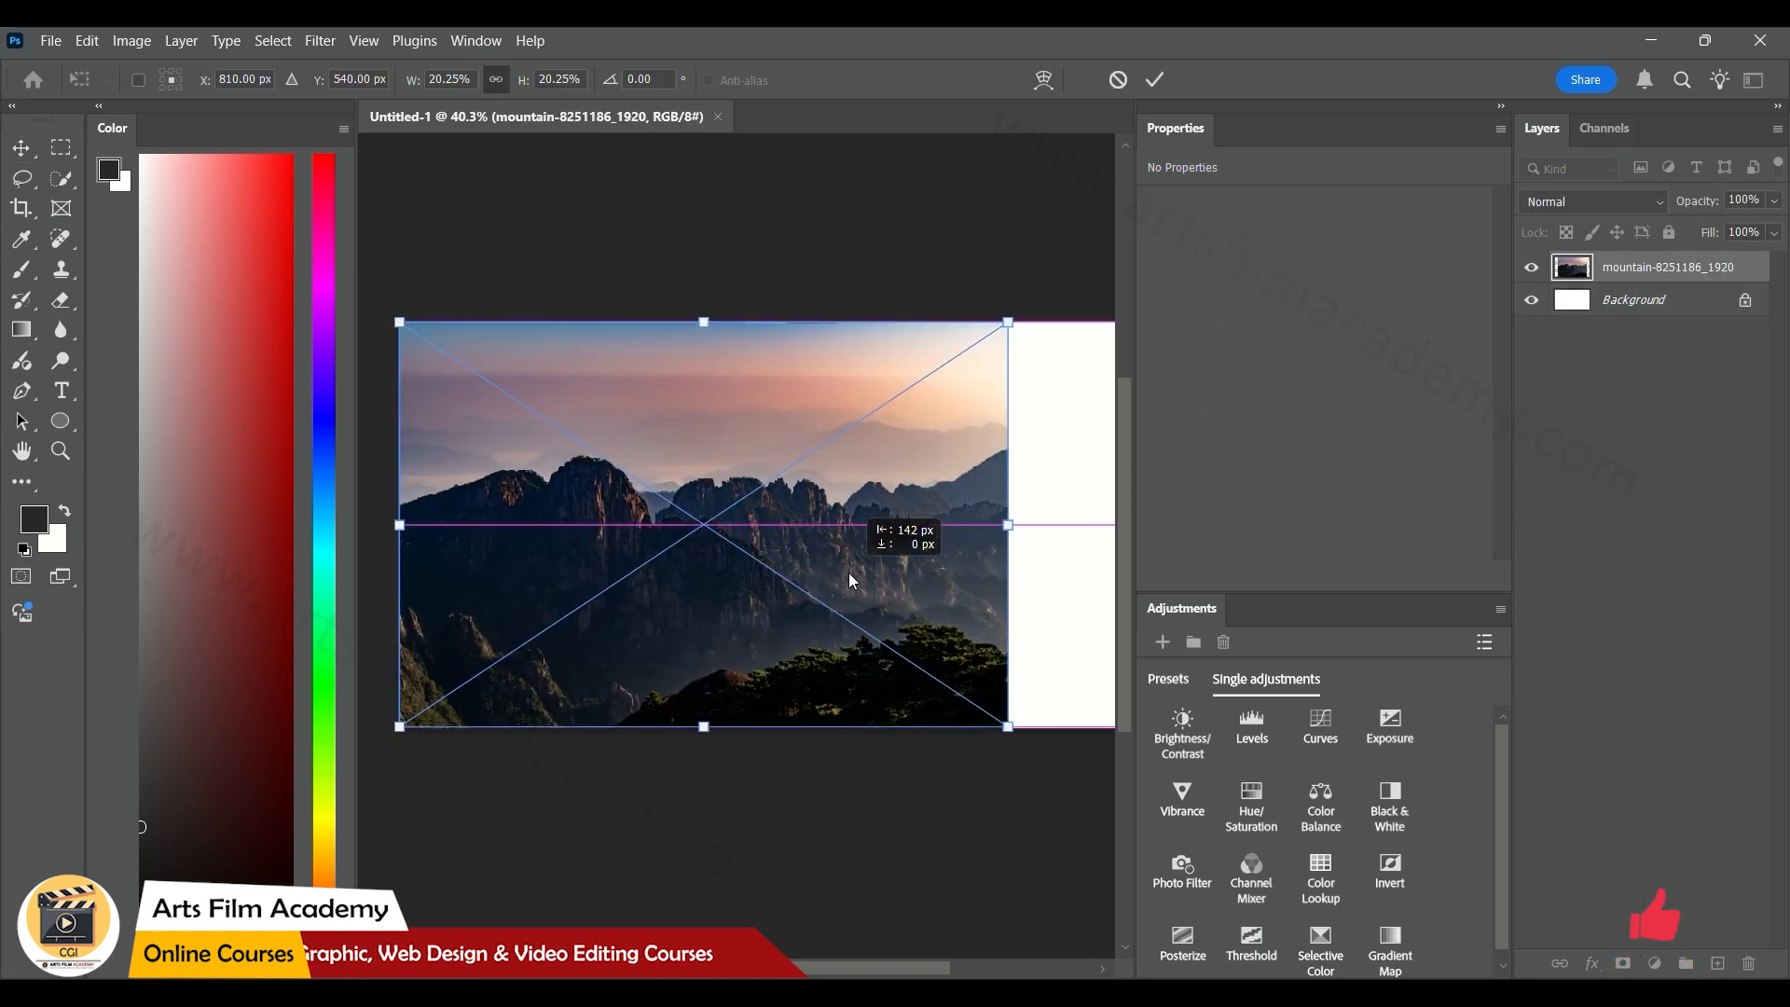
click(1155, 79)
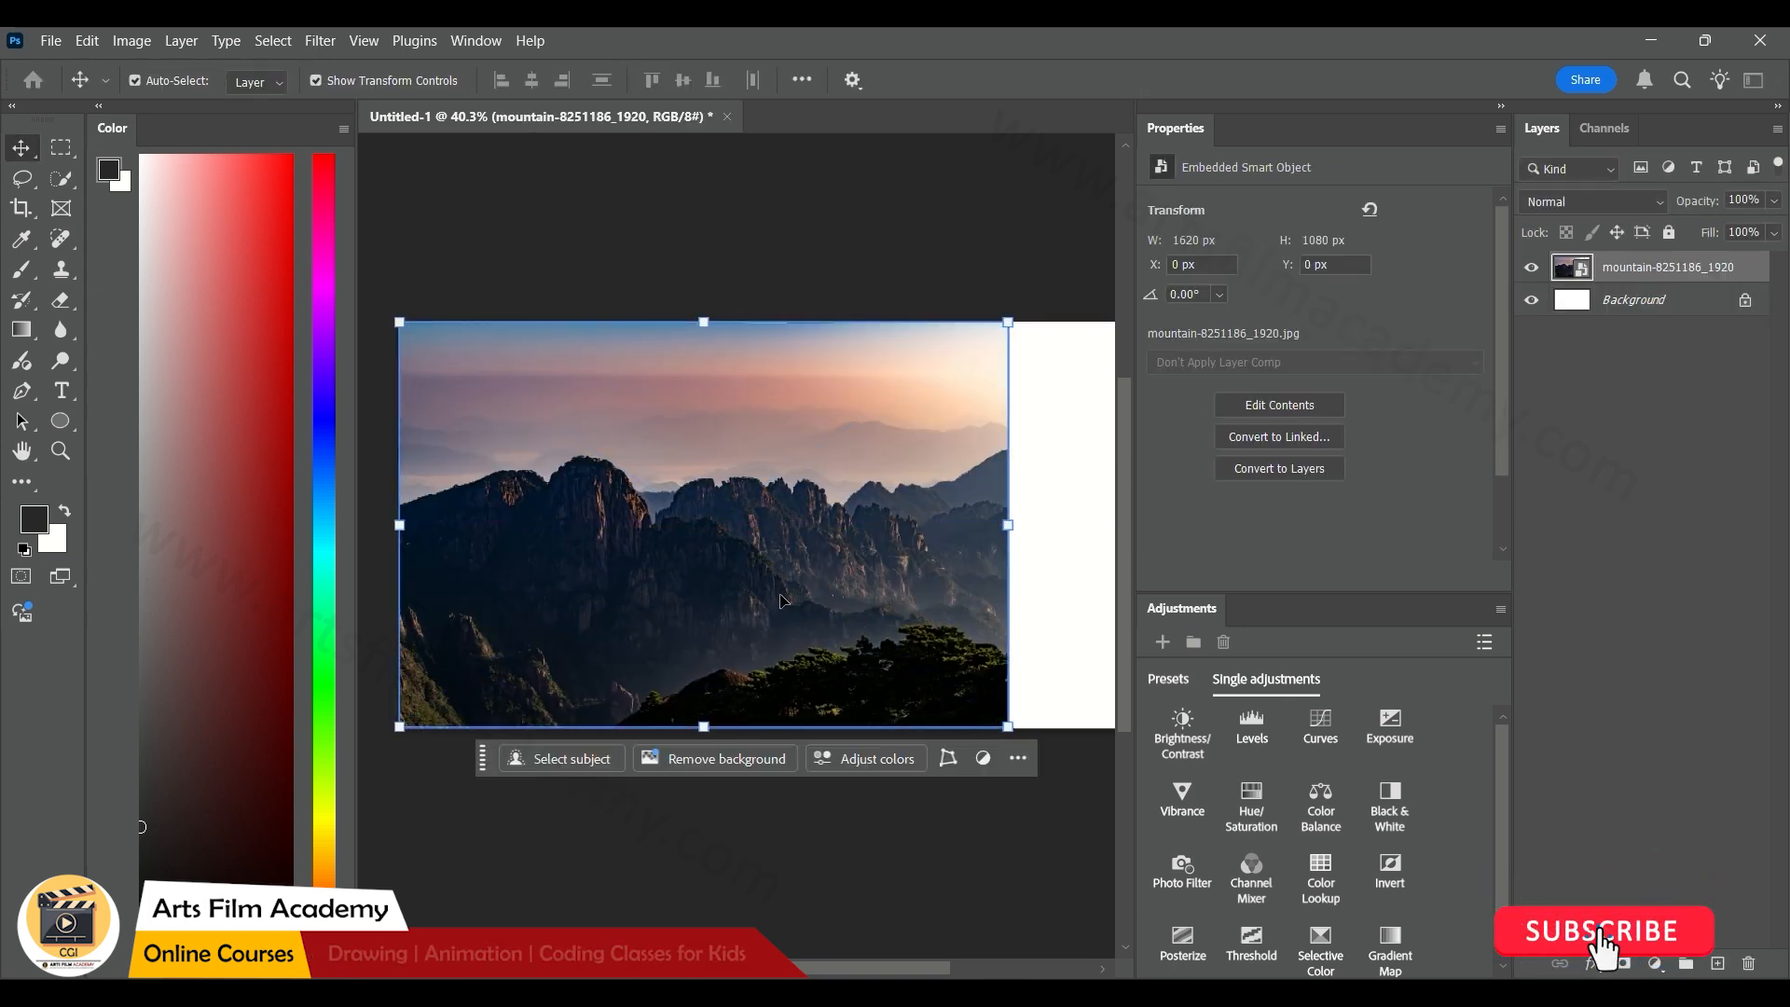
Save the document in Photoshop format as MattePainting in the assignment\Mattepainting folder that holds the source photos
key(ctrl)
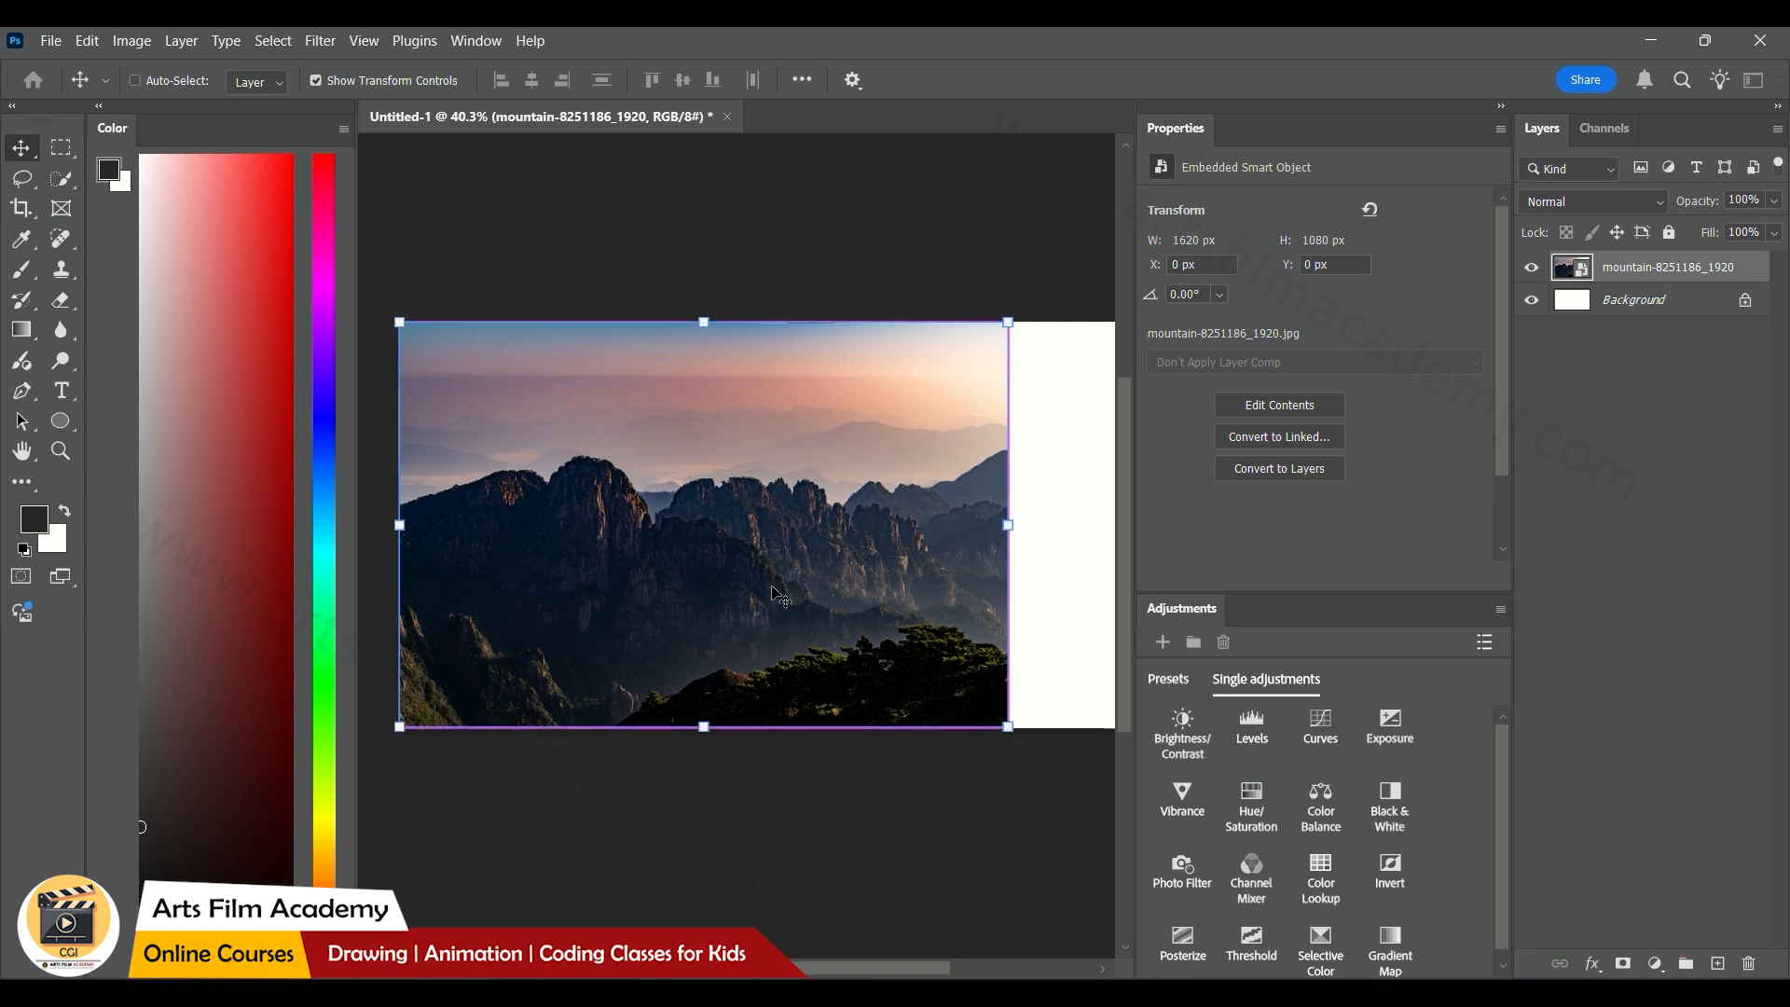
key(ctrl+s)
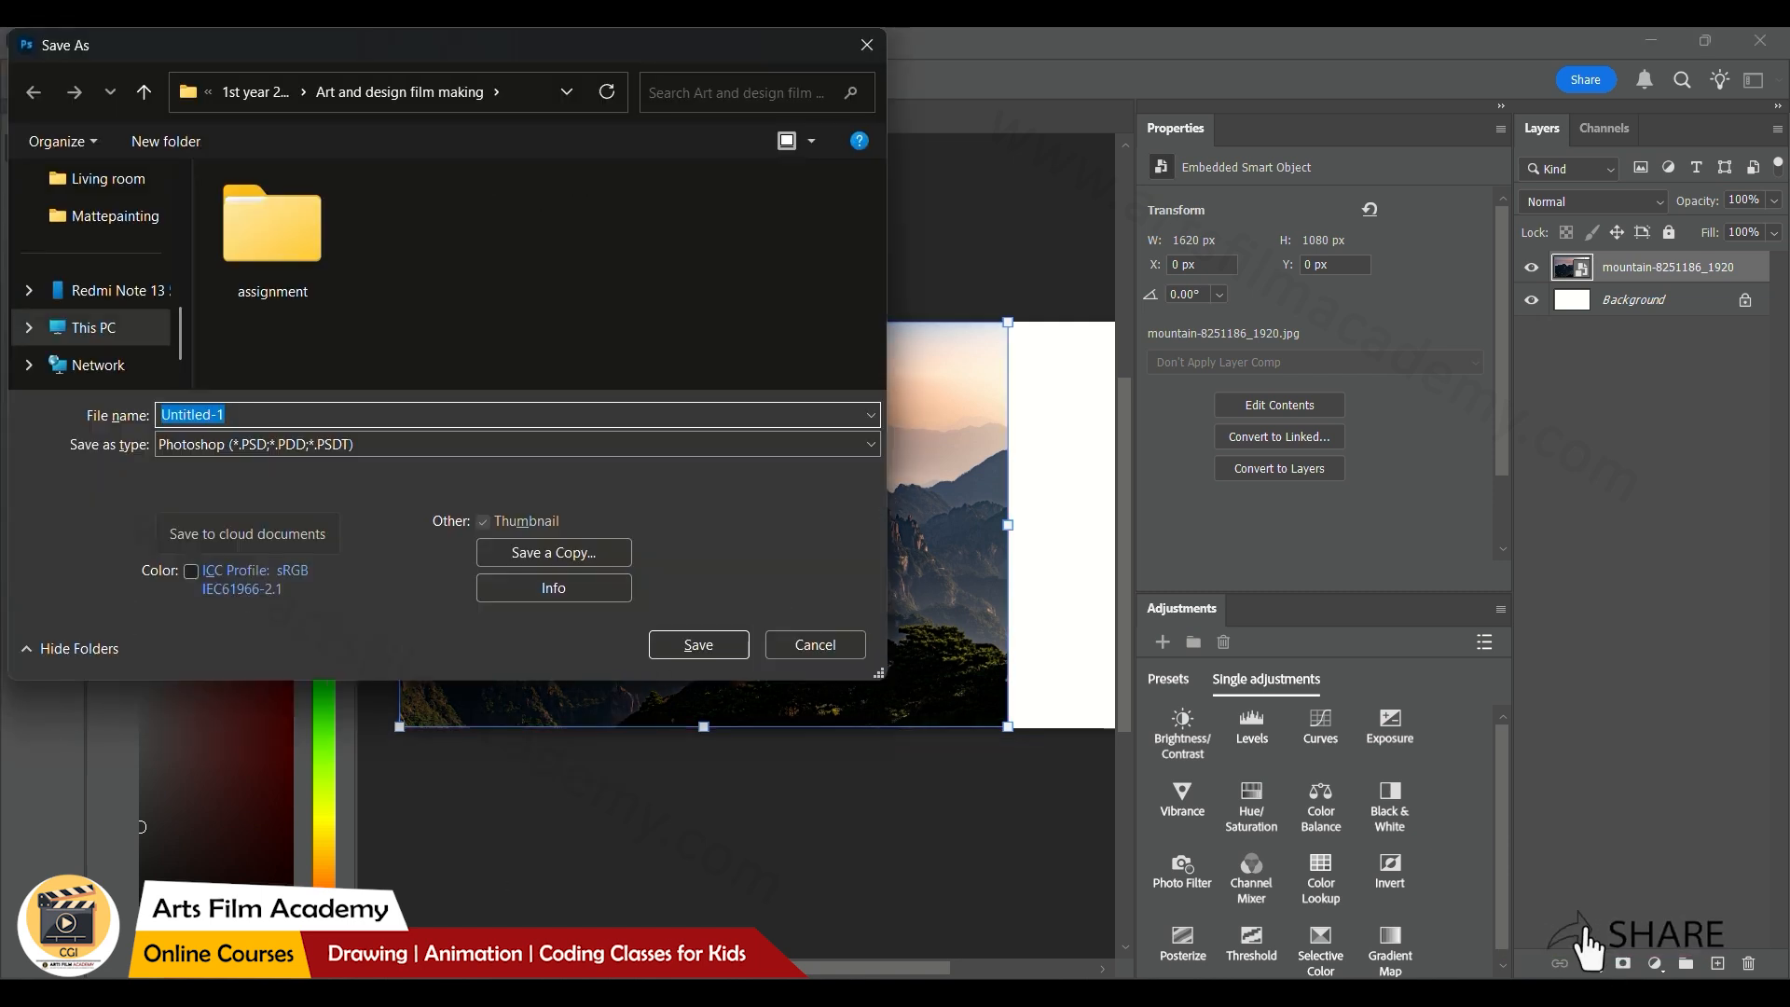
key(alt+Tab)
click(1341, 168)
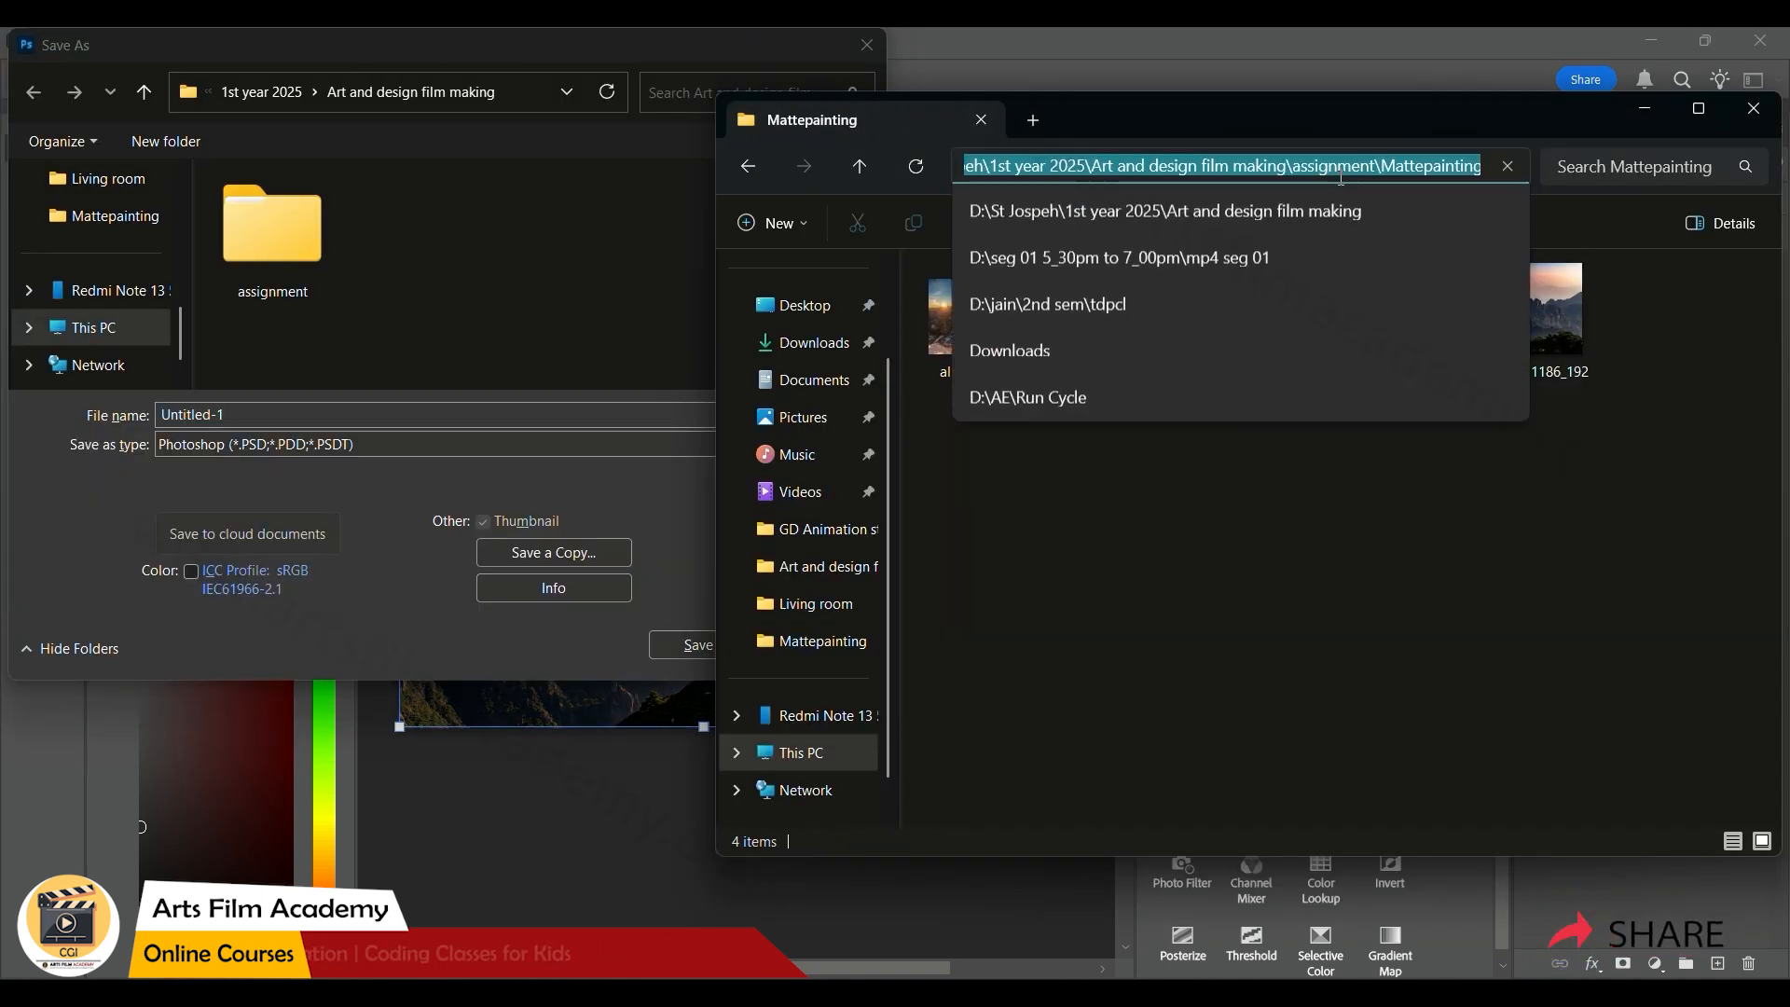
key(ctrl+c)
click(507, 93)
key(ctrl+v)
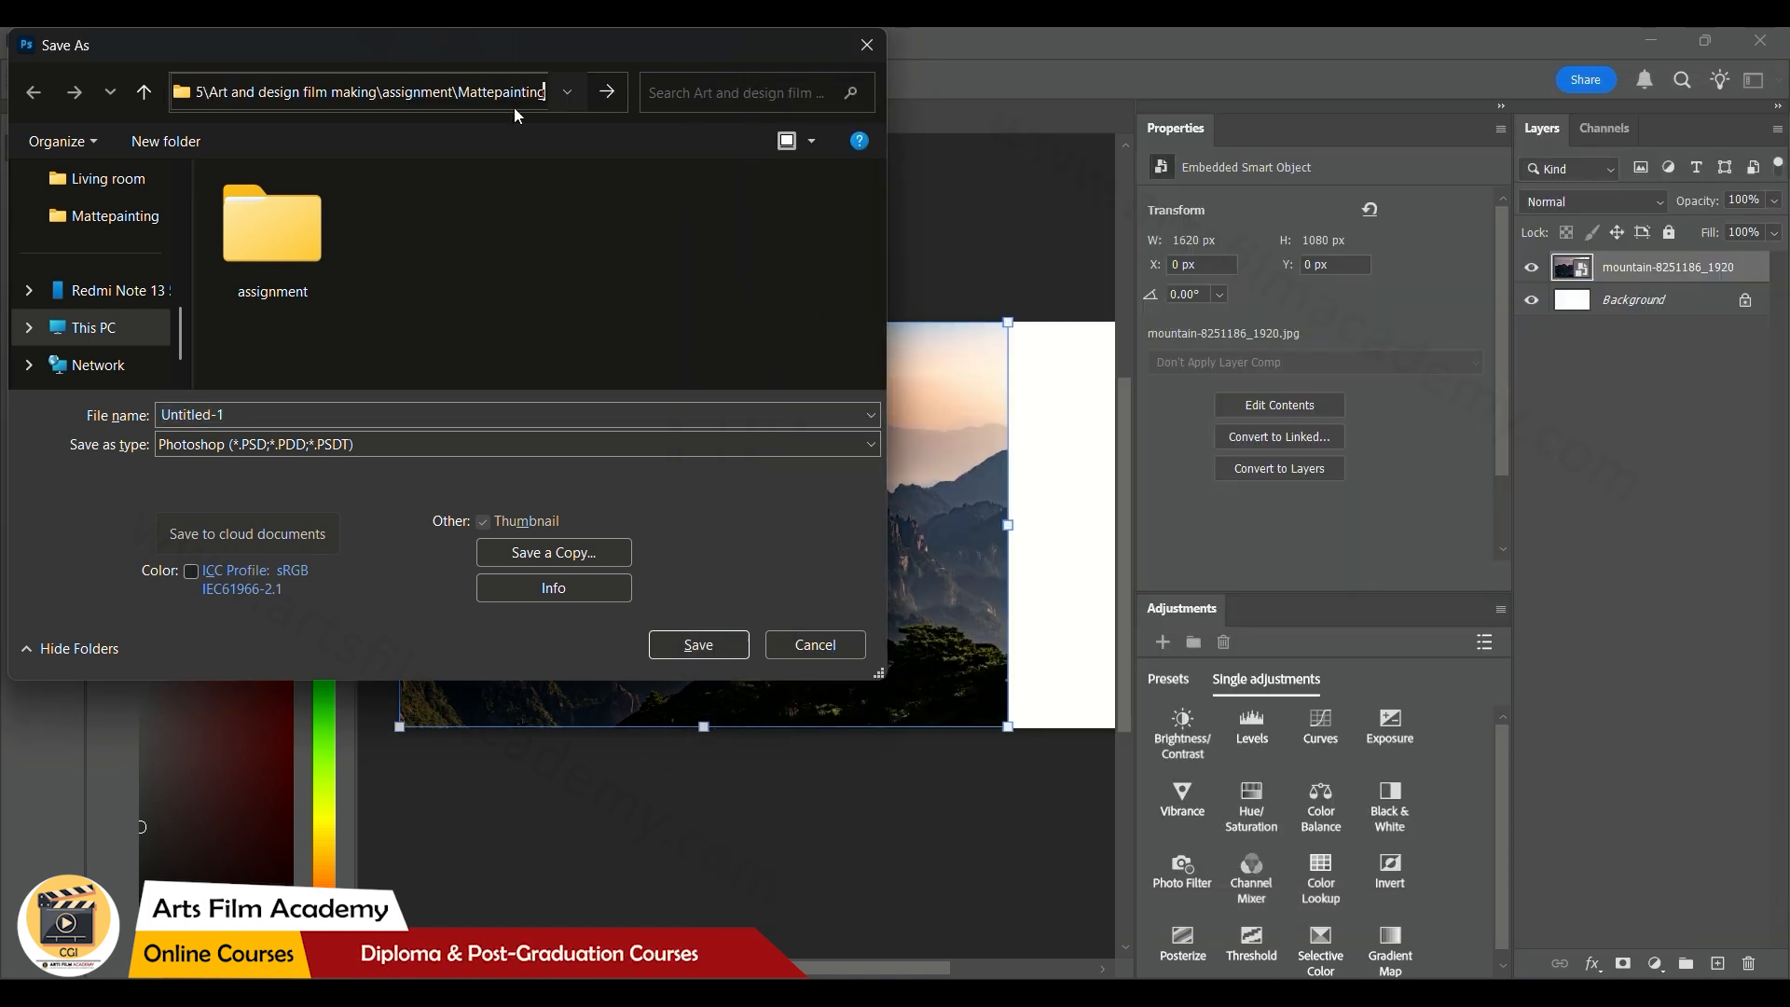
key(Return)
click(329, 455)
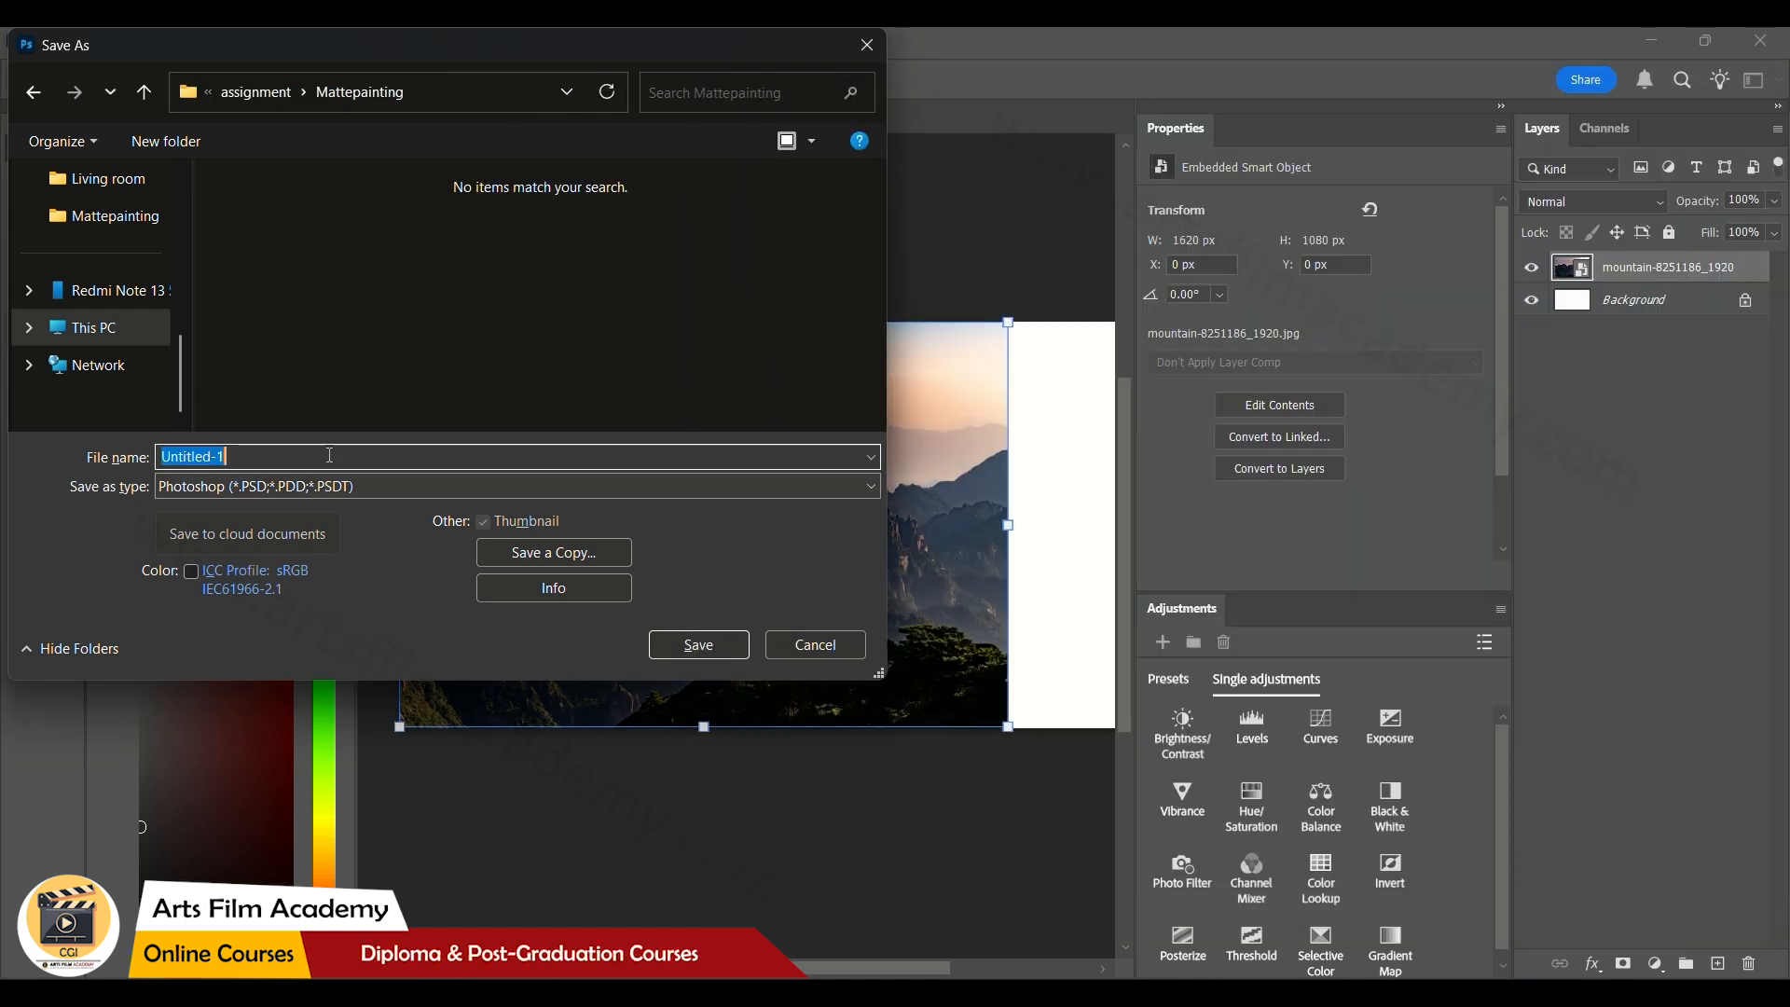
text(MattePainting)
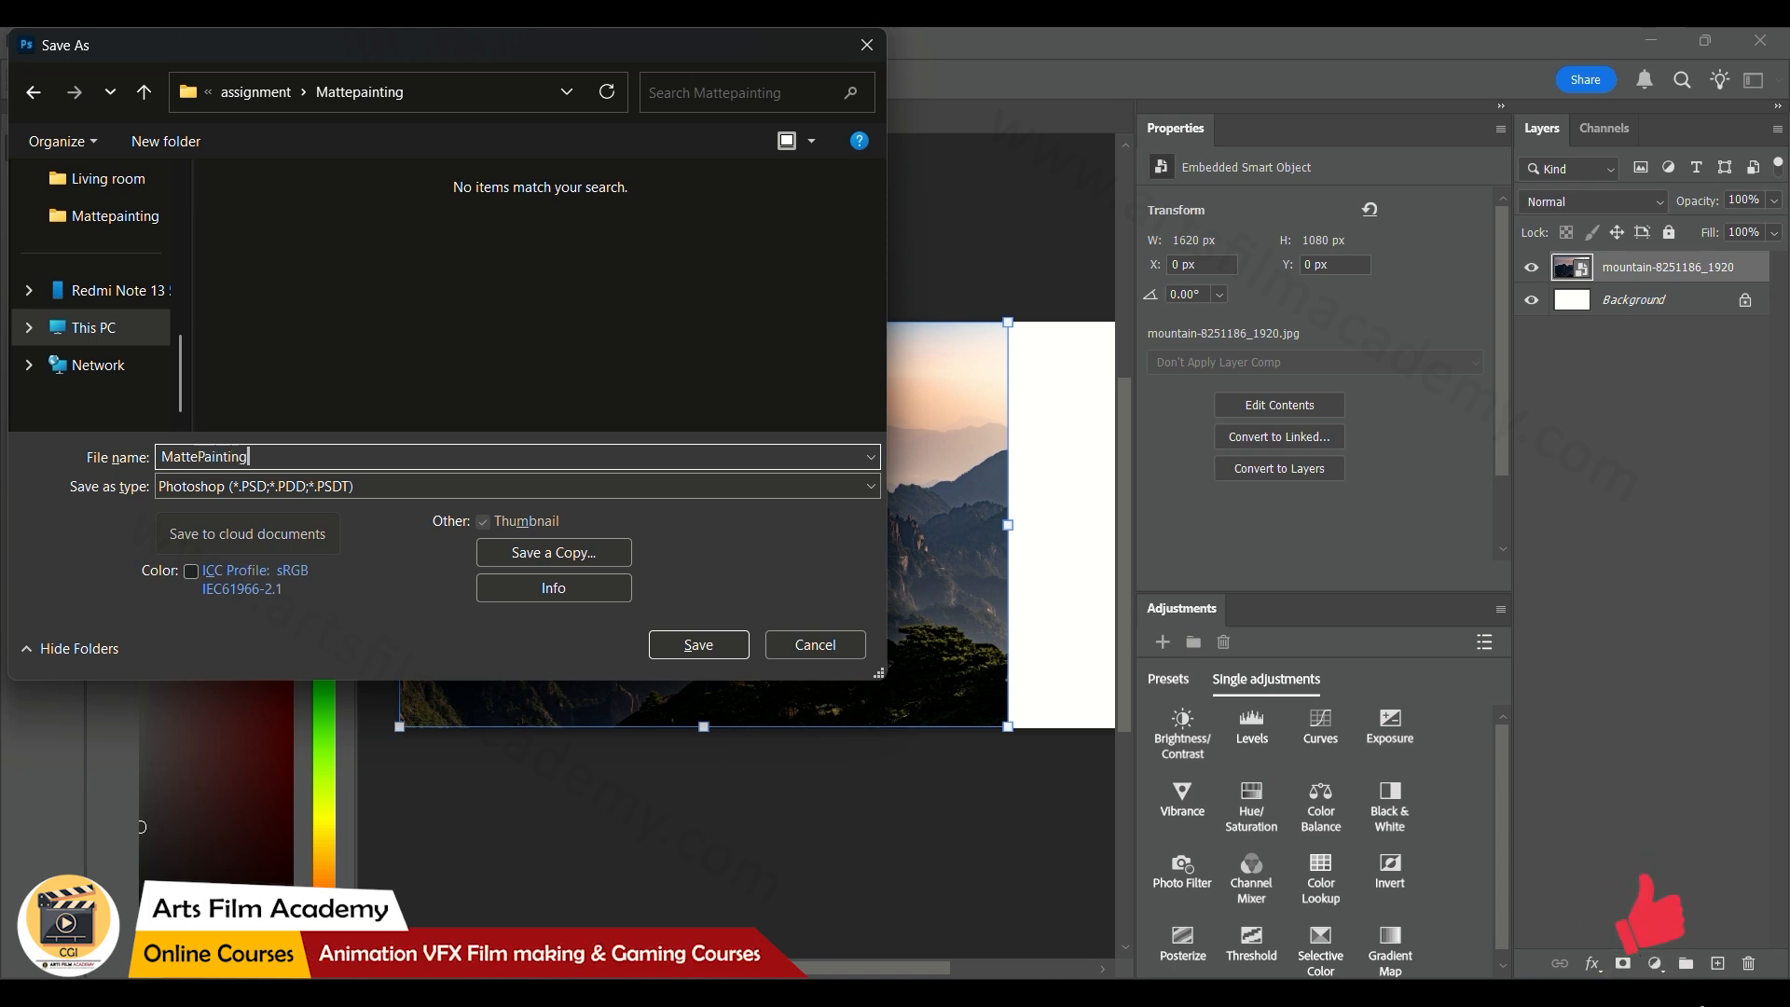
click(683, 657)
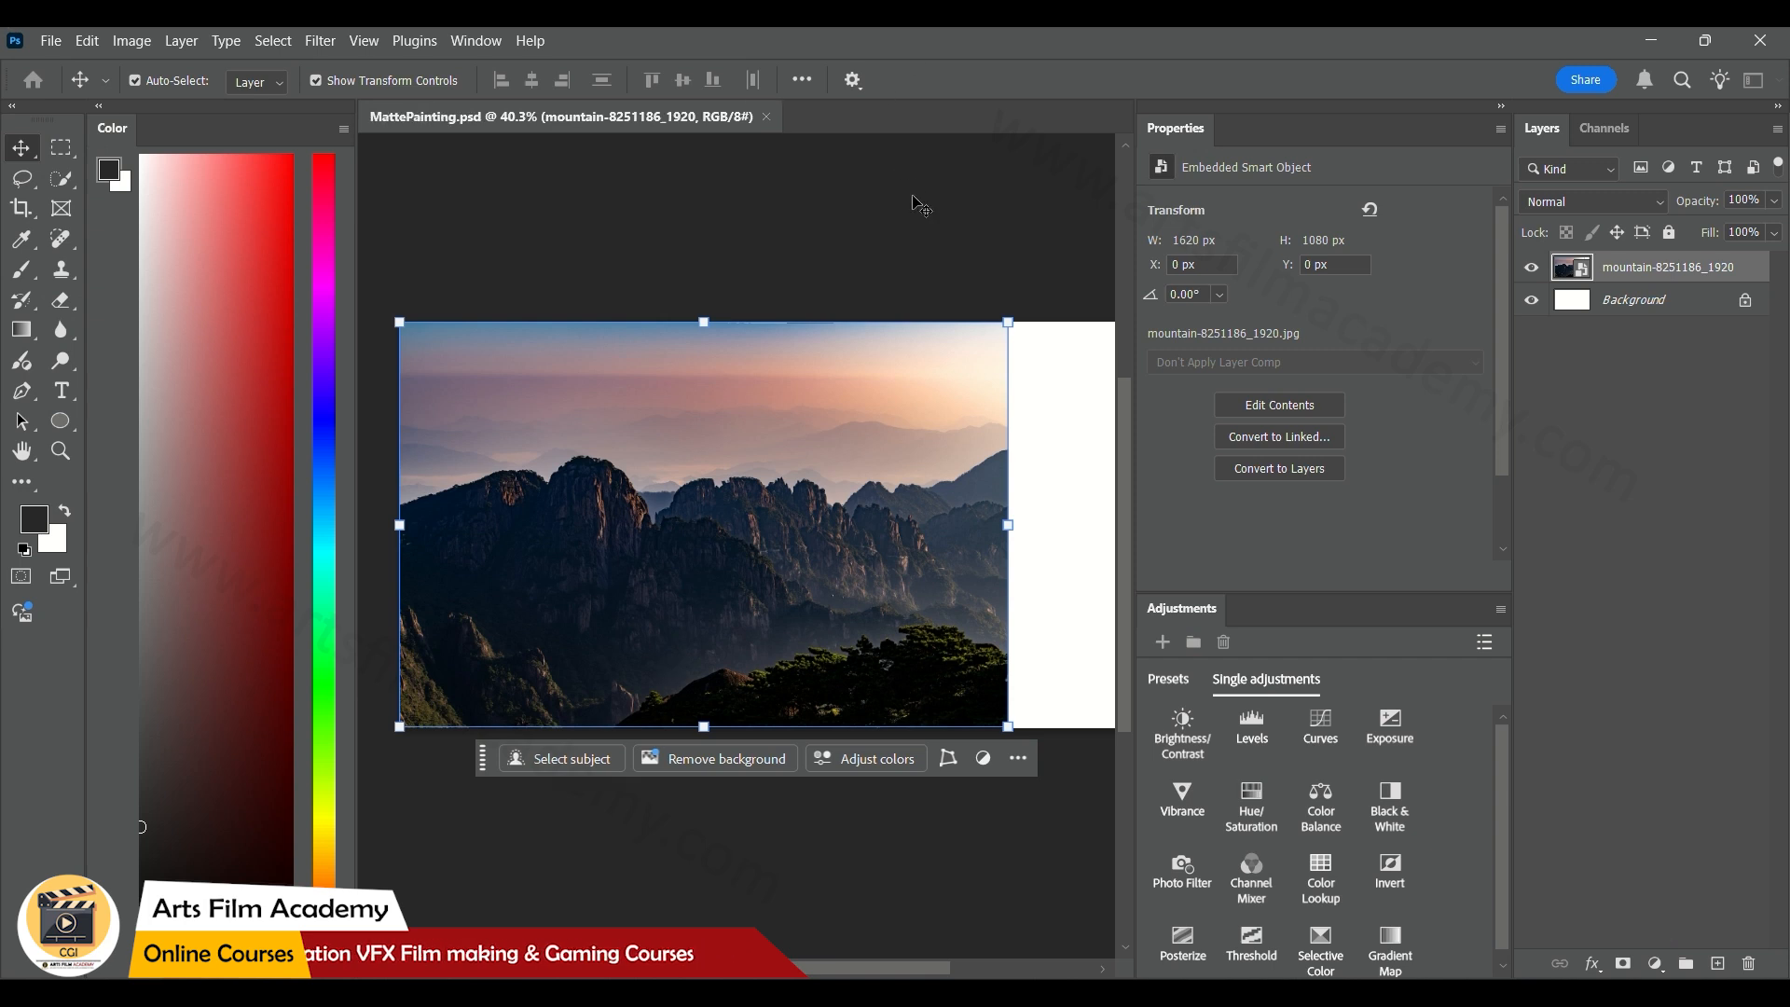
Isolate the large dark foreground mountain with the Quick Selection tool, excluding the distant ridges, and turn the selection into a layer mask
click(62, 180)
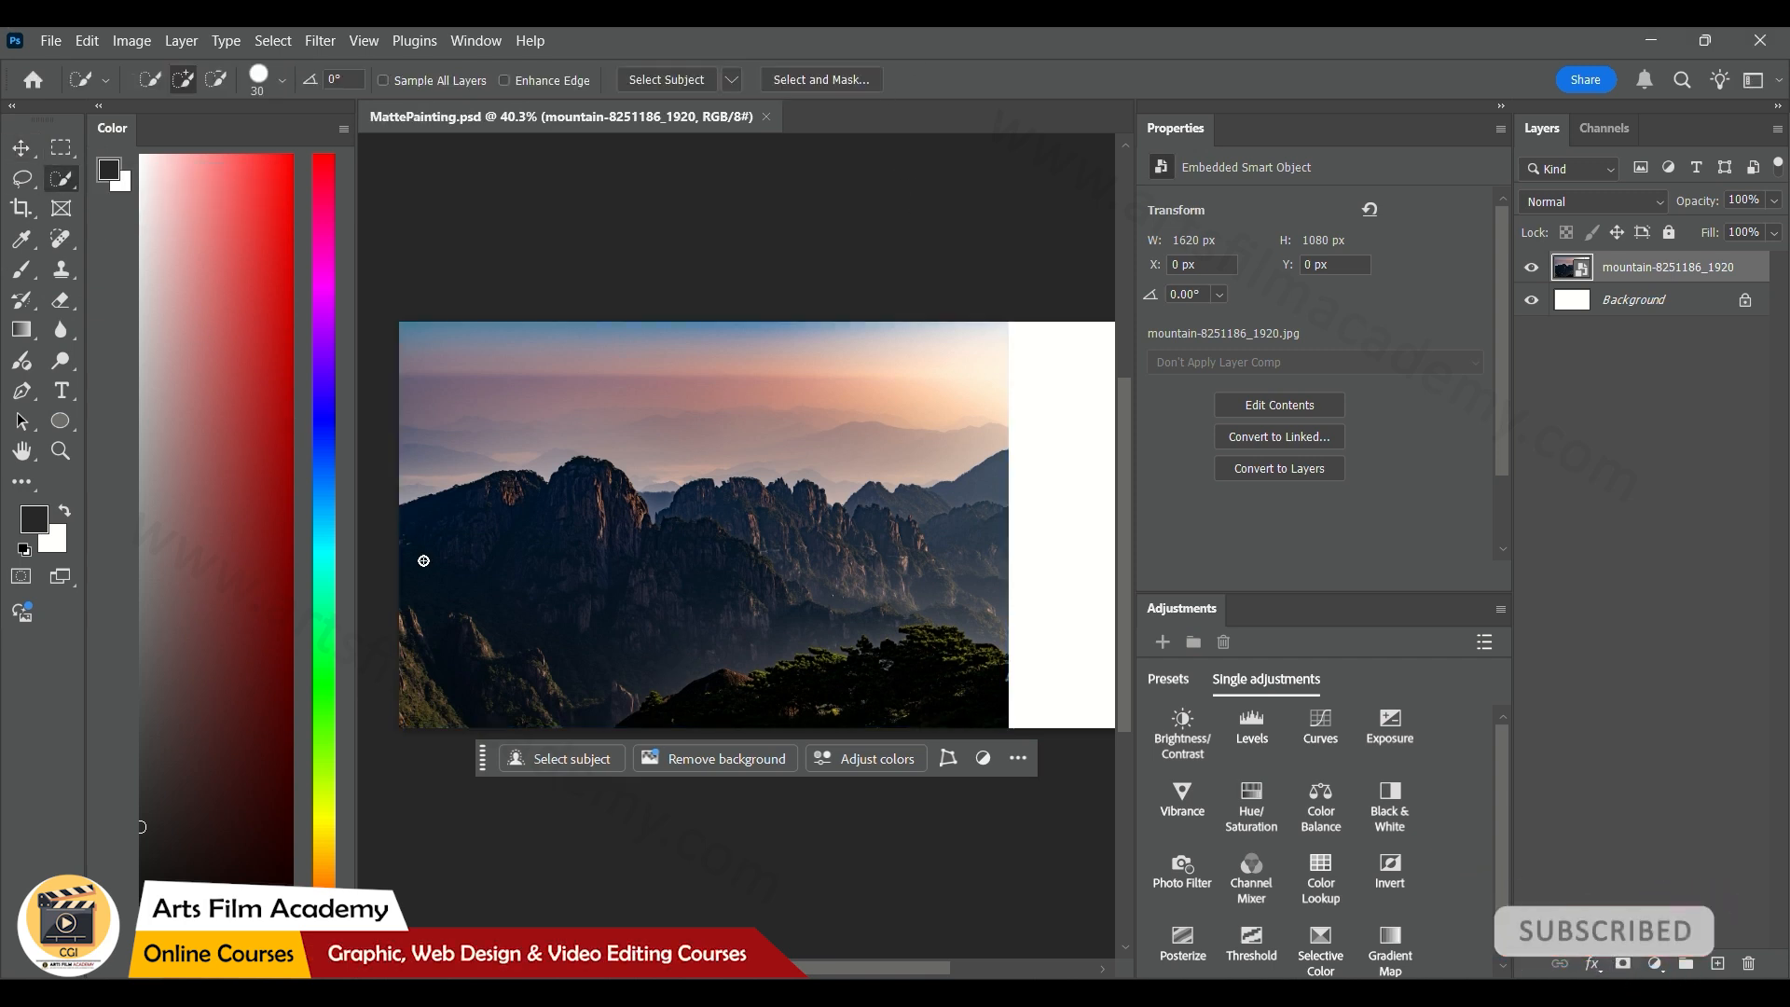
drag(628, 556, 871, 619)
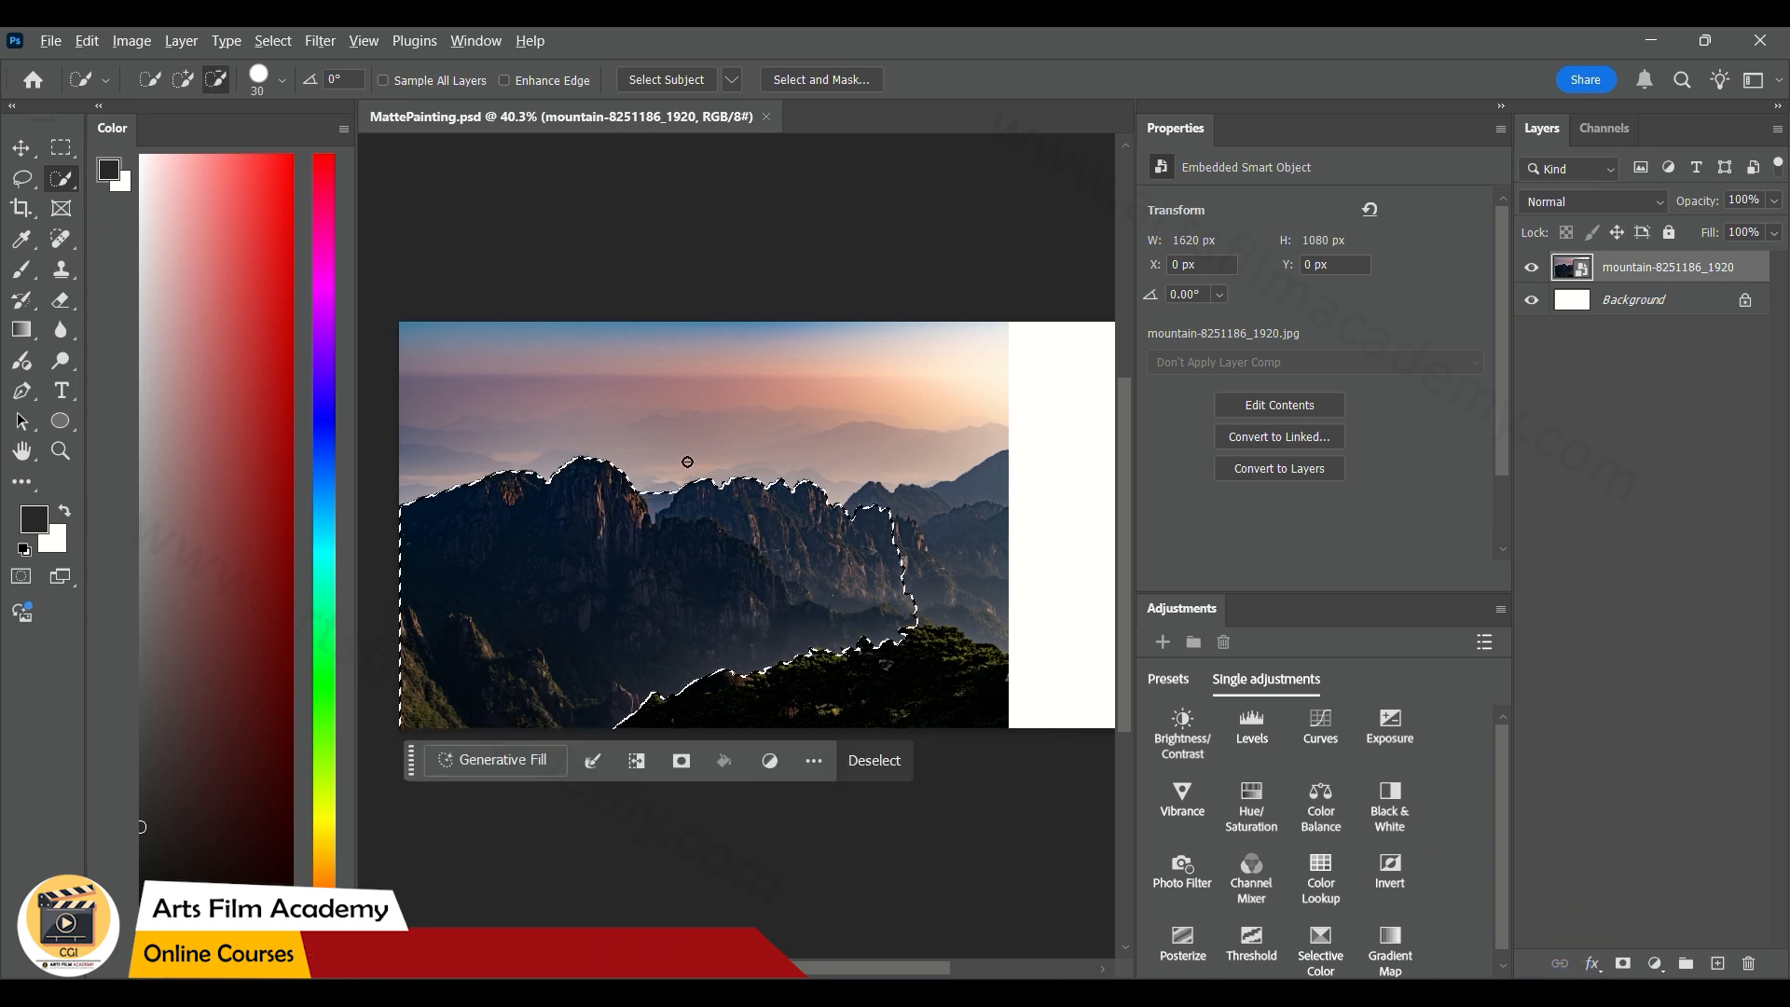
mouse_move(675, 480)
mouse_down()
mouse_move(695, 499)
mouse_move(758, 494)
mouse_up()
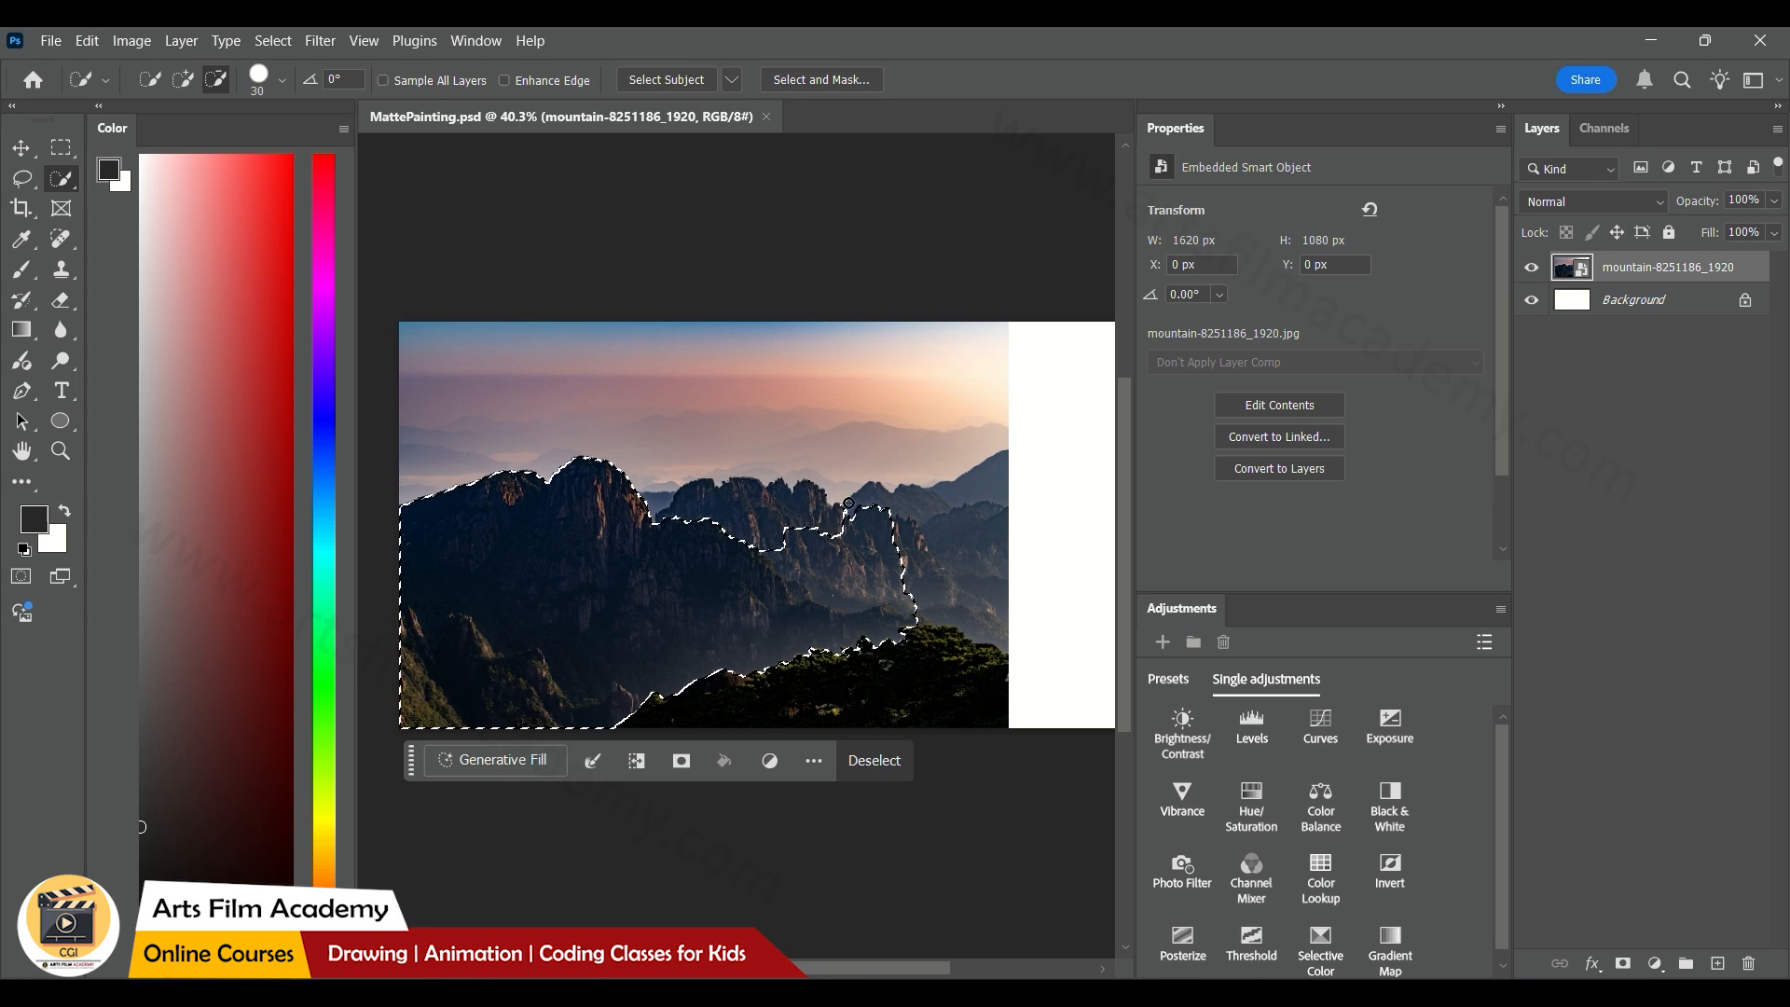
mouse_move(811, 536)
mouse_down()
mouse_move(813, 561)
mouse_move(844, 570)
mouse_up()
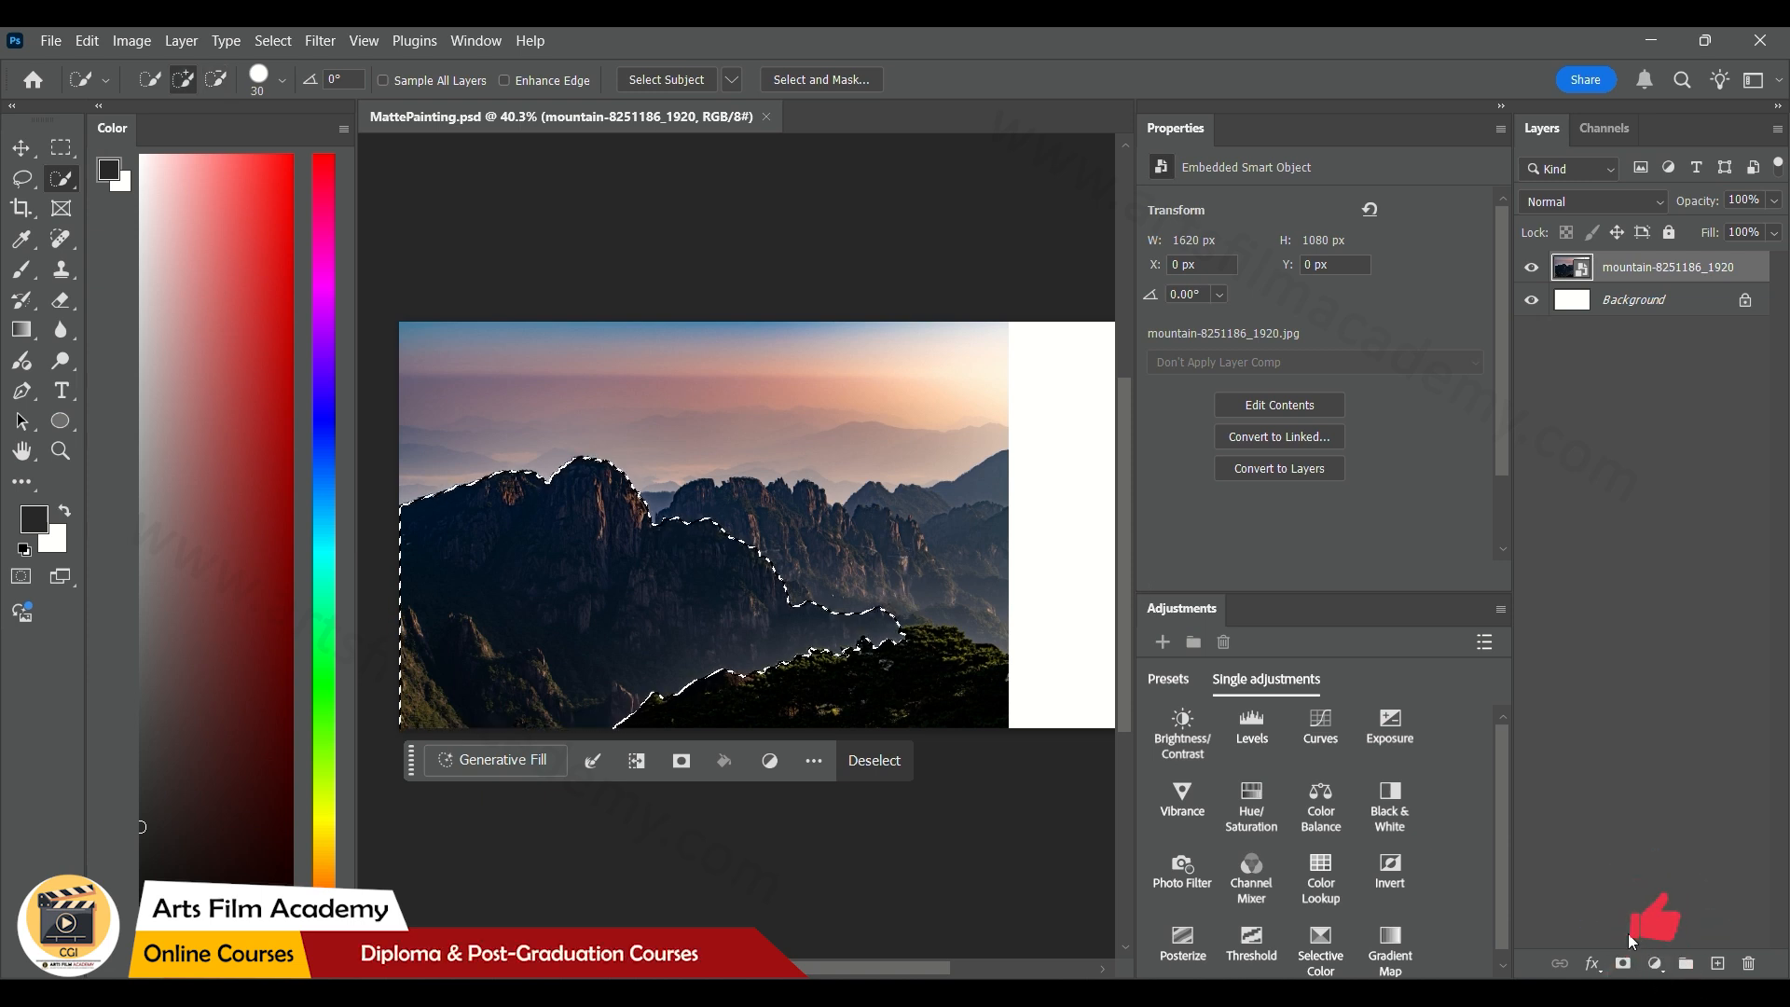
click(1622, 963)
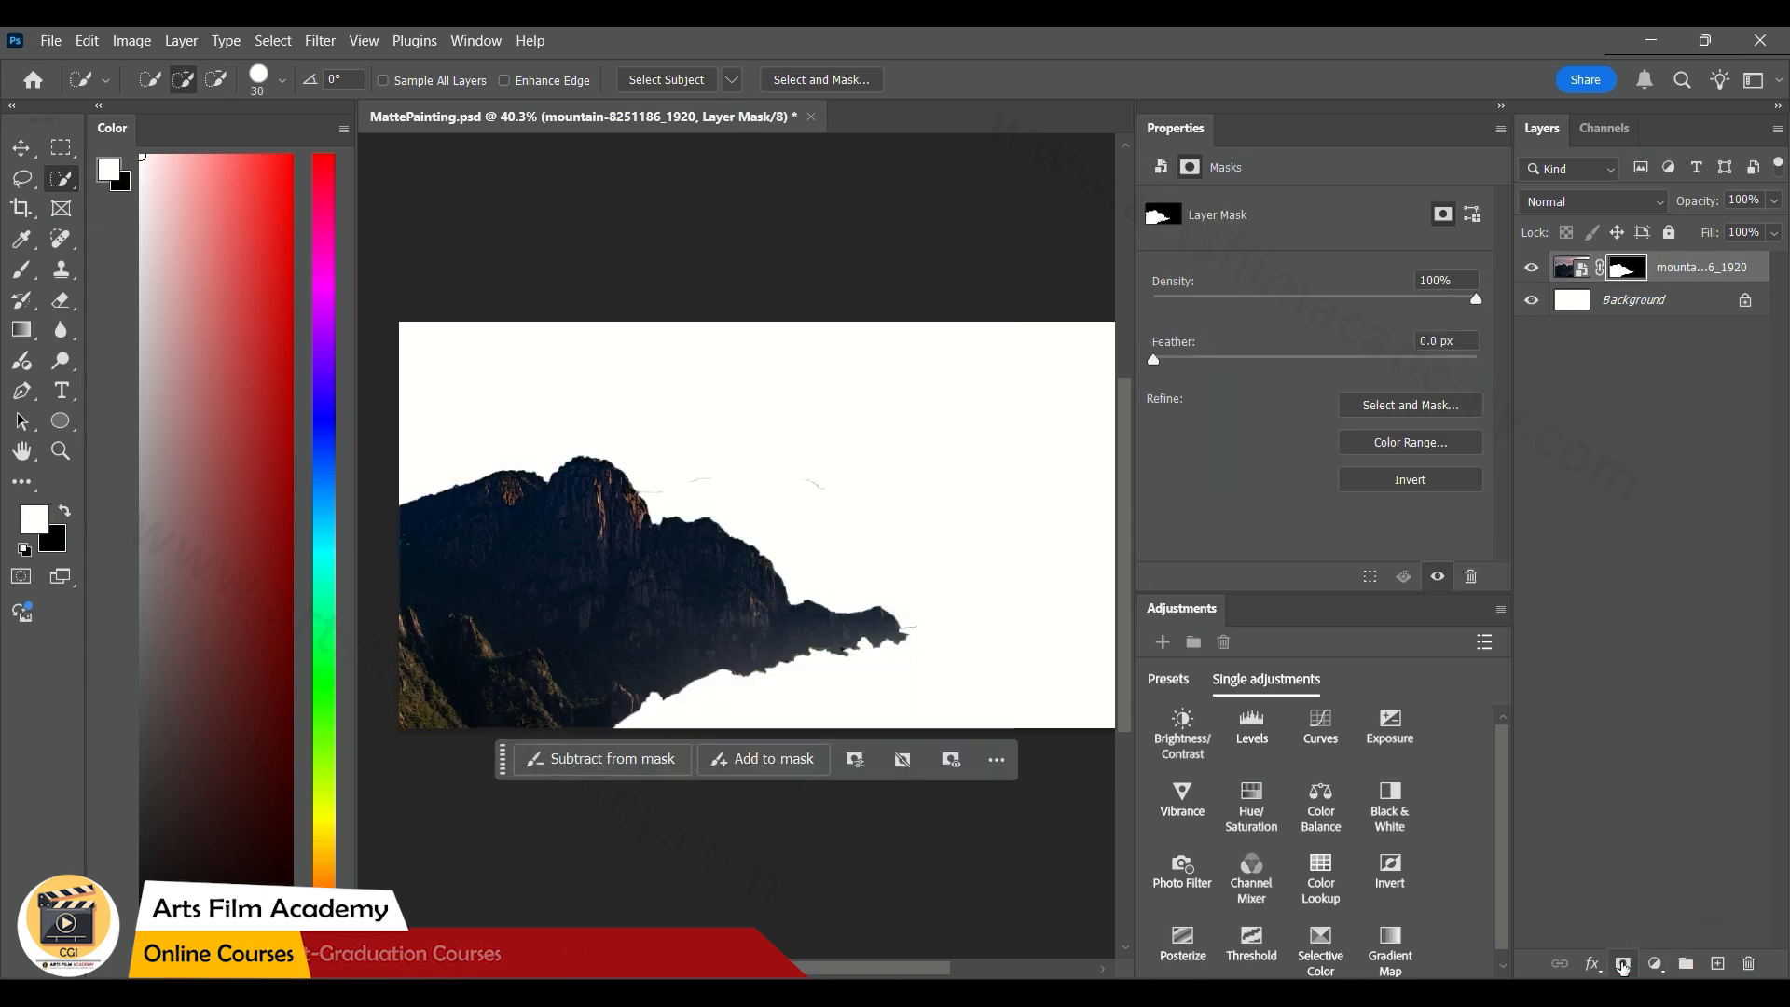
key(v)
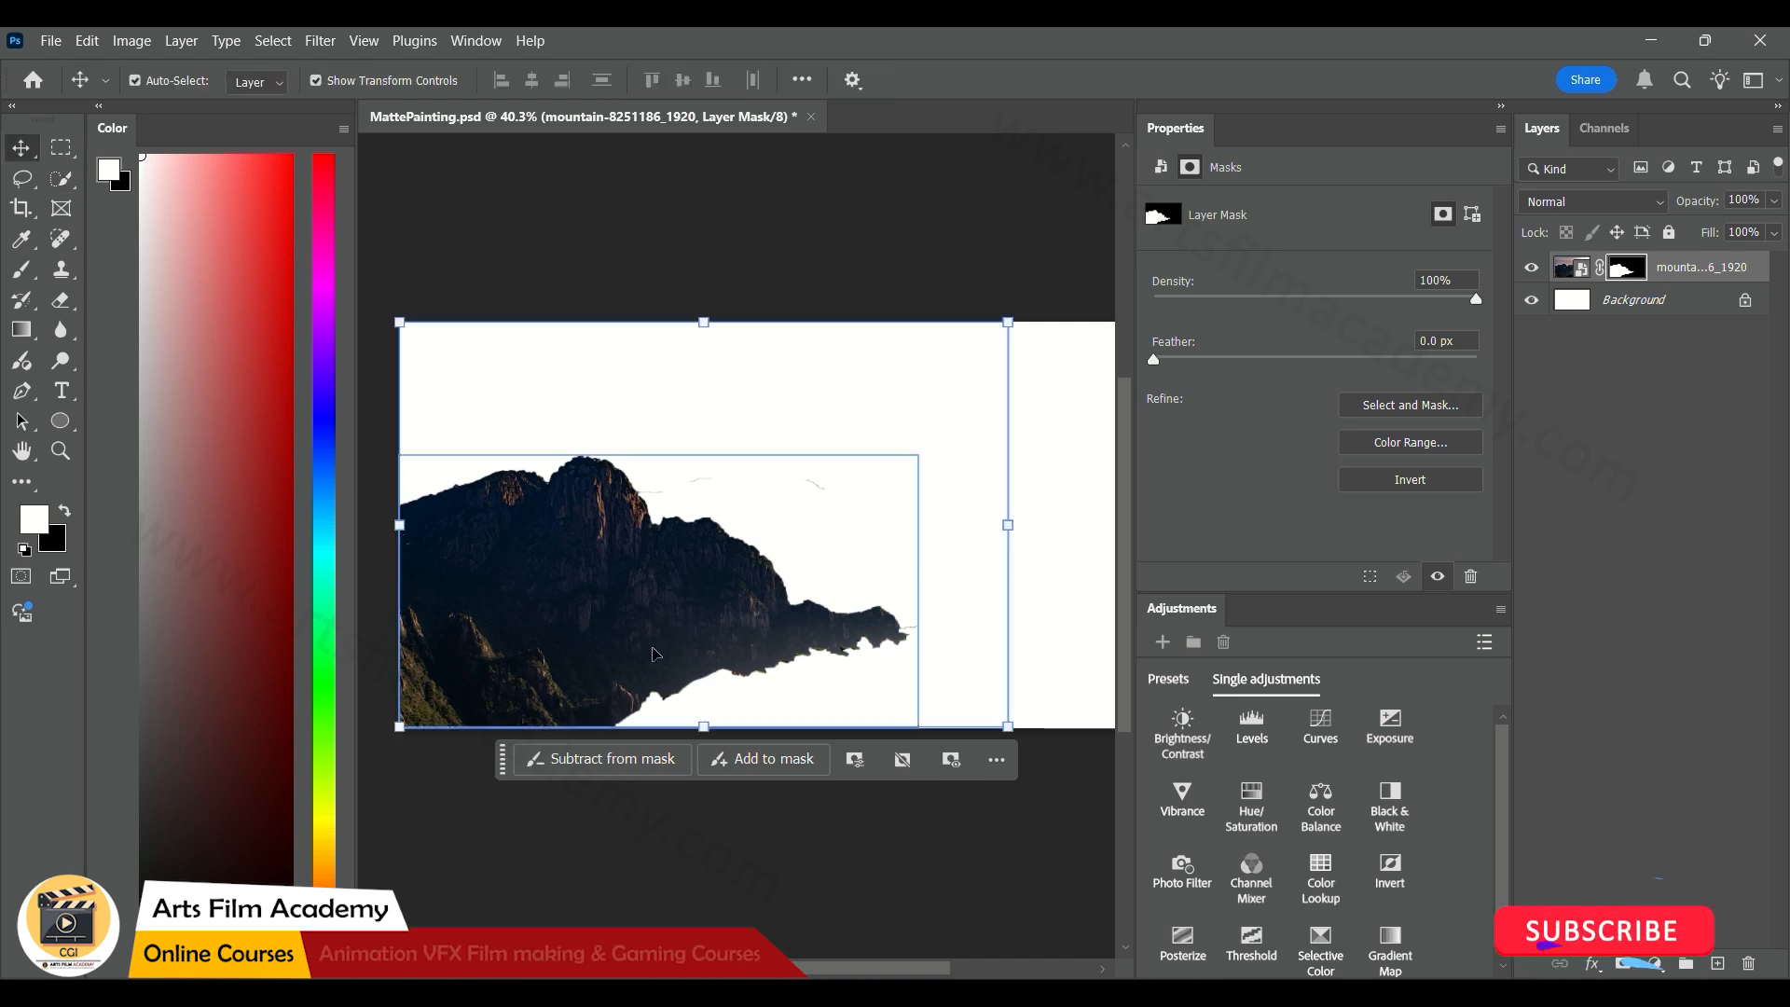
drag(691, 630, 724, 631)
key(ctrl+z)
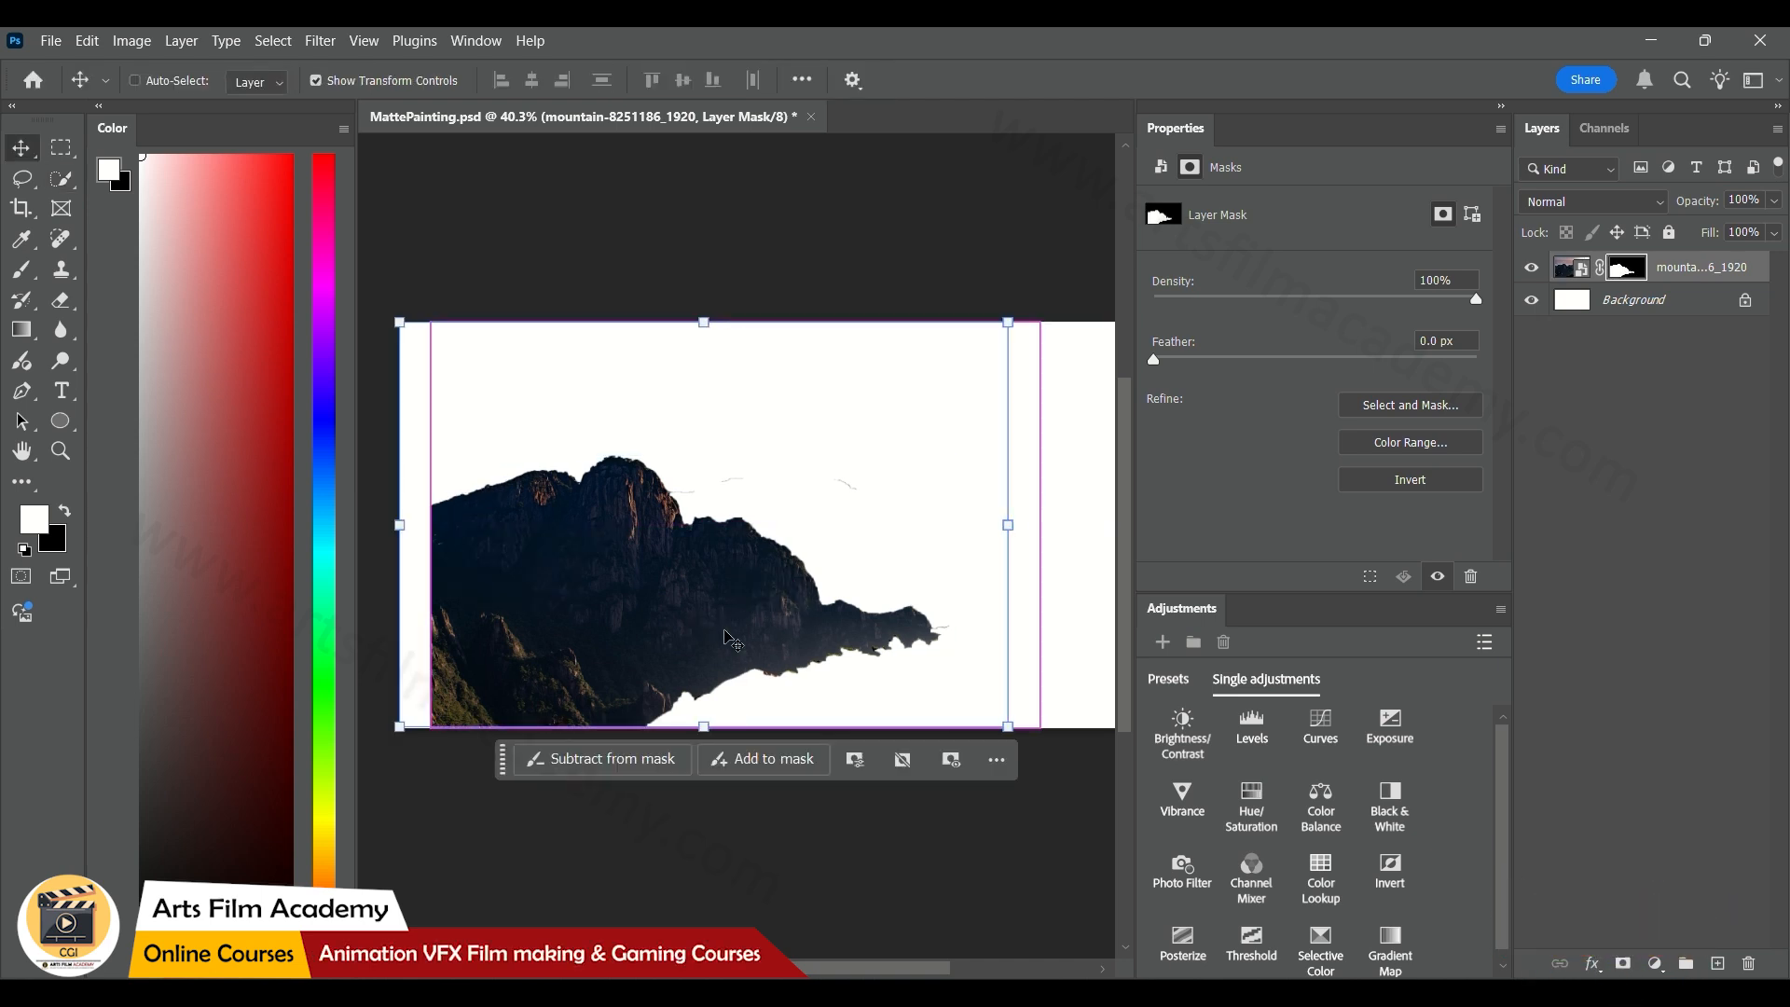
Paint black on the mountain's layer mask with a 40 px brush to hide the stray line fragments above the ridge
scroll(774, 494, up, 4)
scroll(772, 496, up, 4)
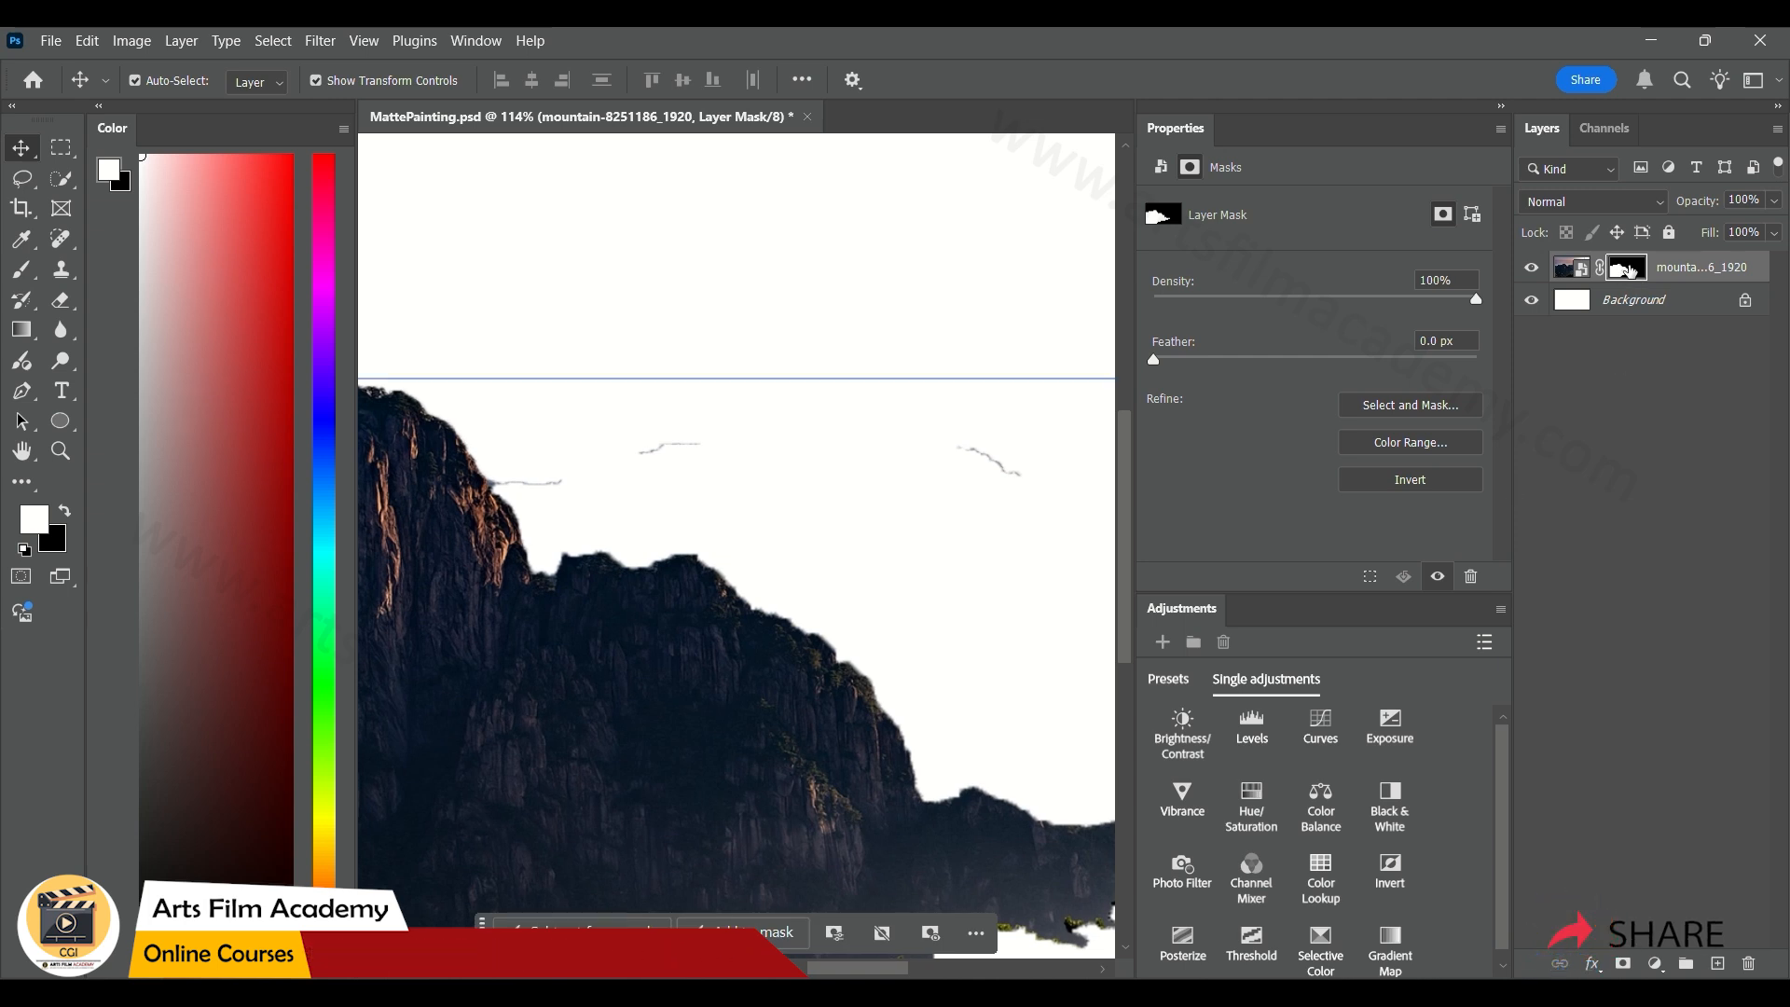
click(29, 270)
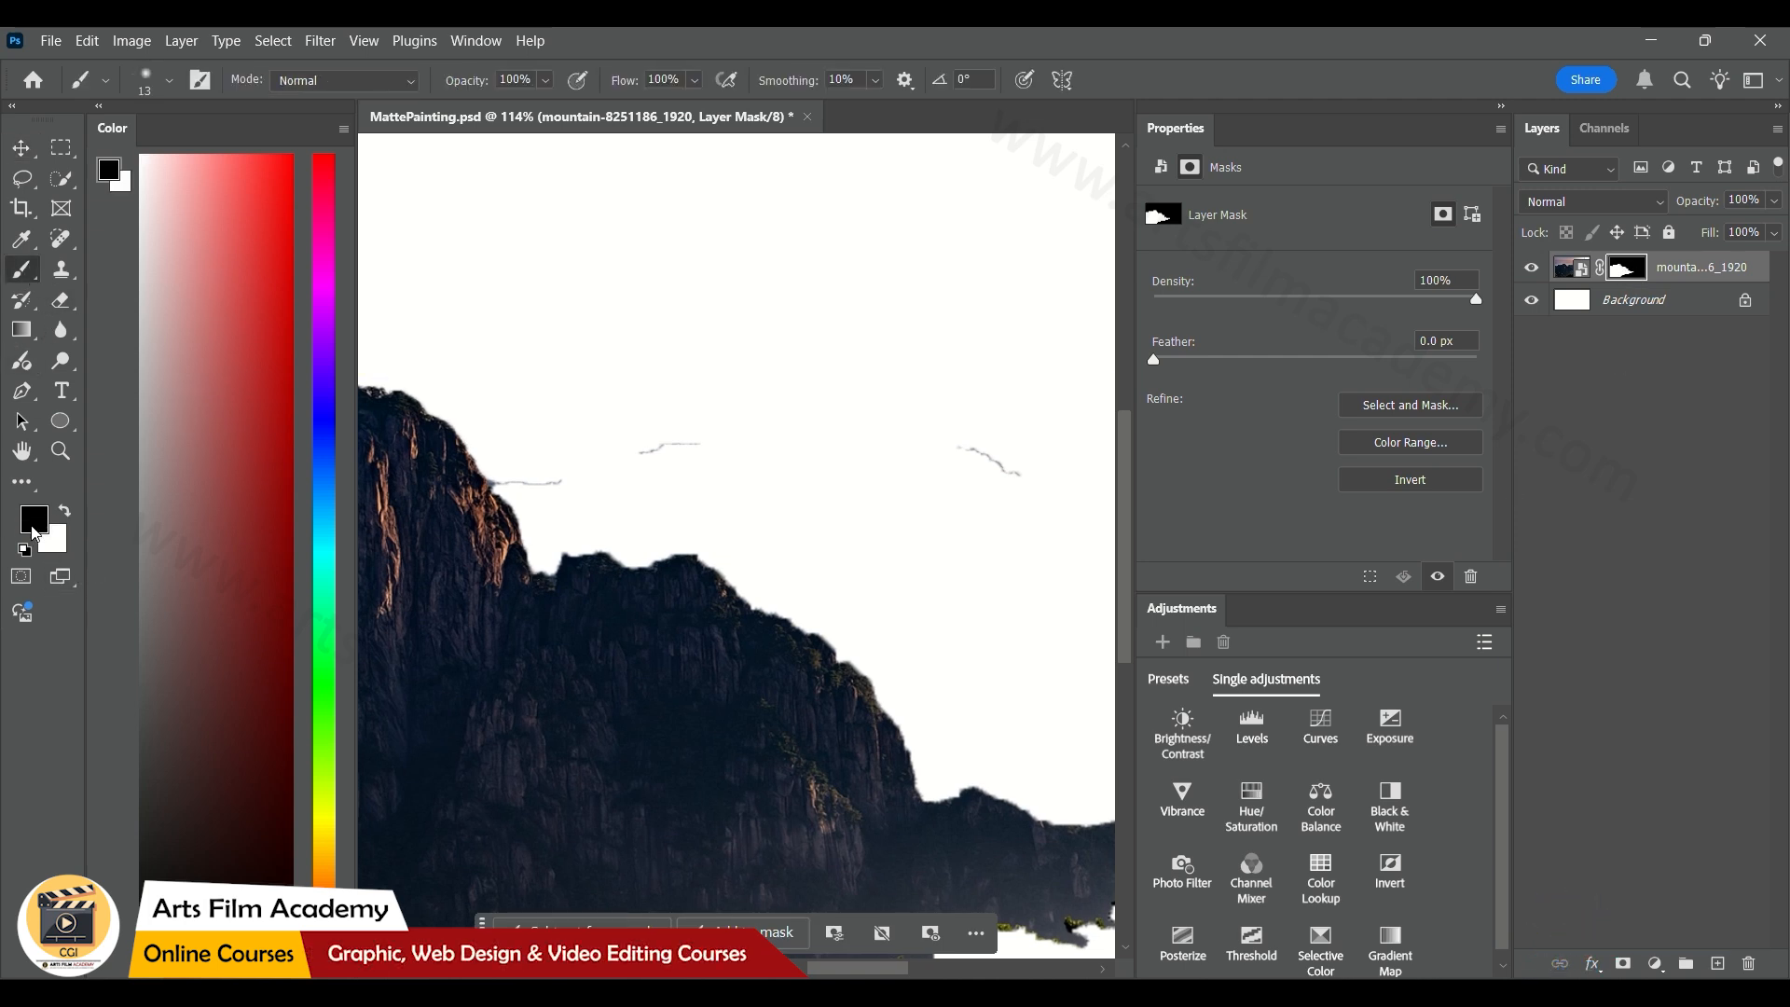
key(bracketright)
key(bracketright)
key(bracketright)
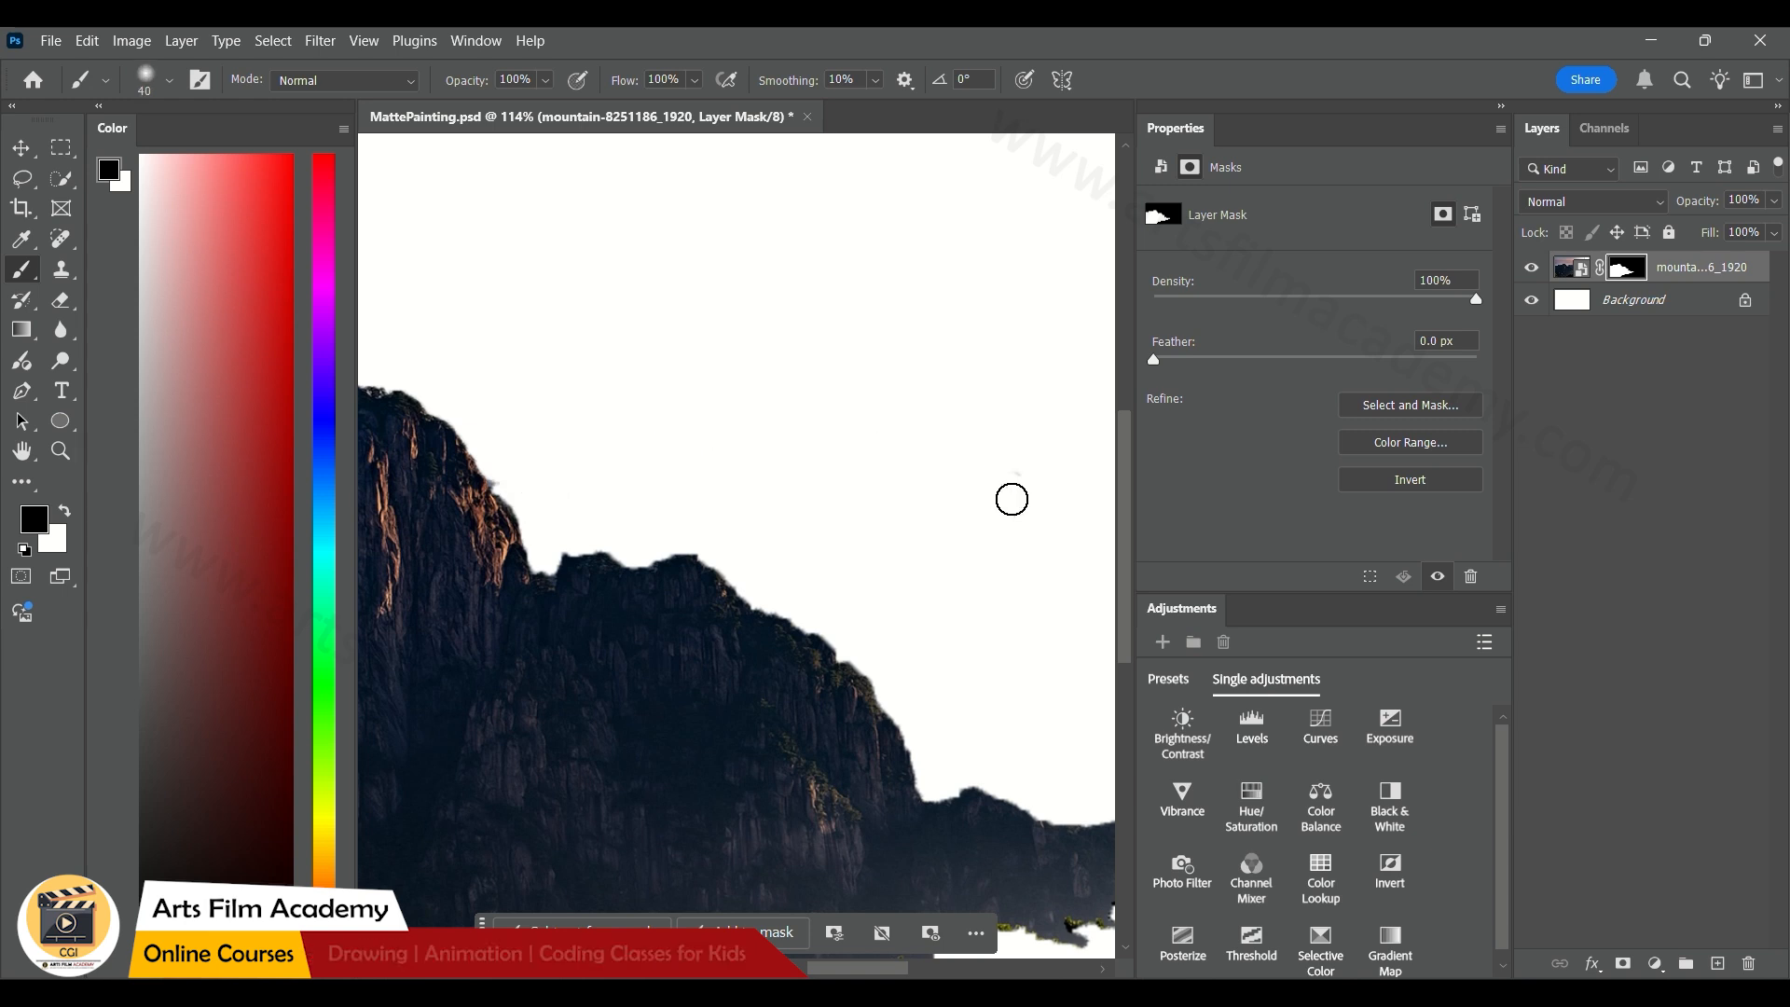
scroll(933, 533, down, 7)
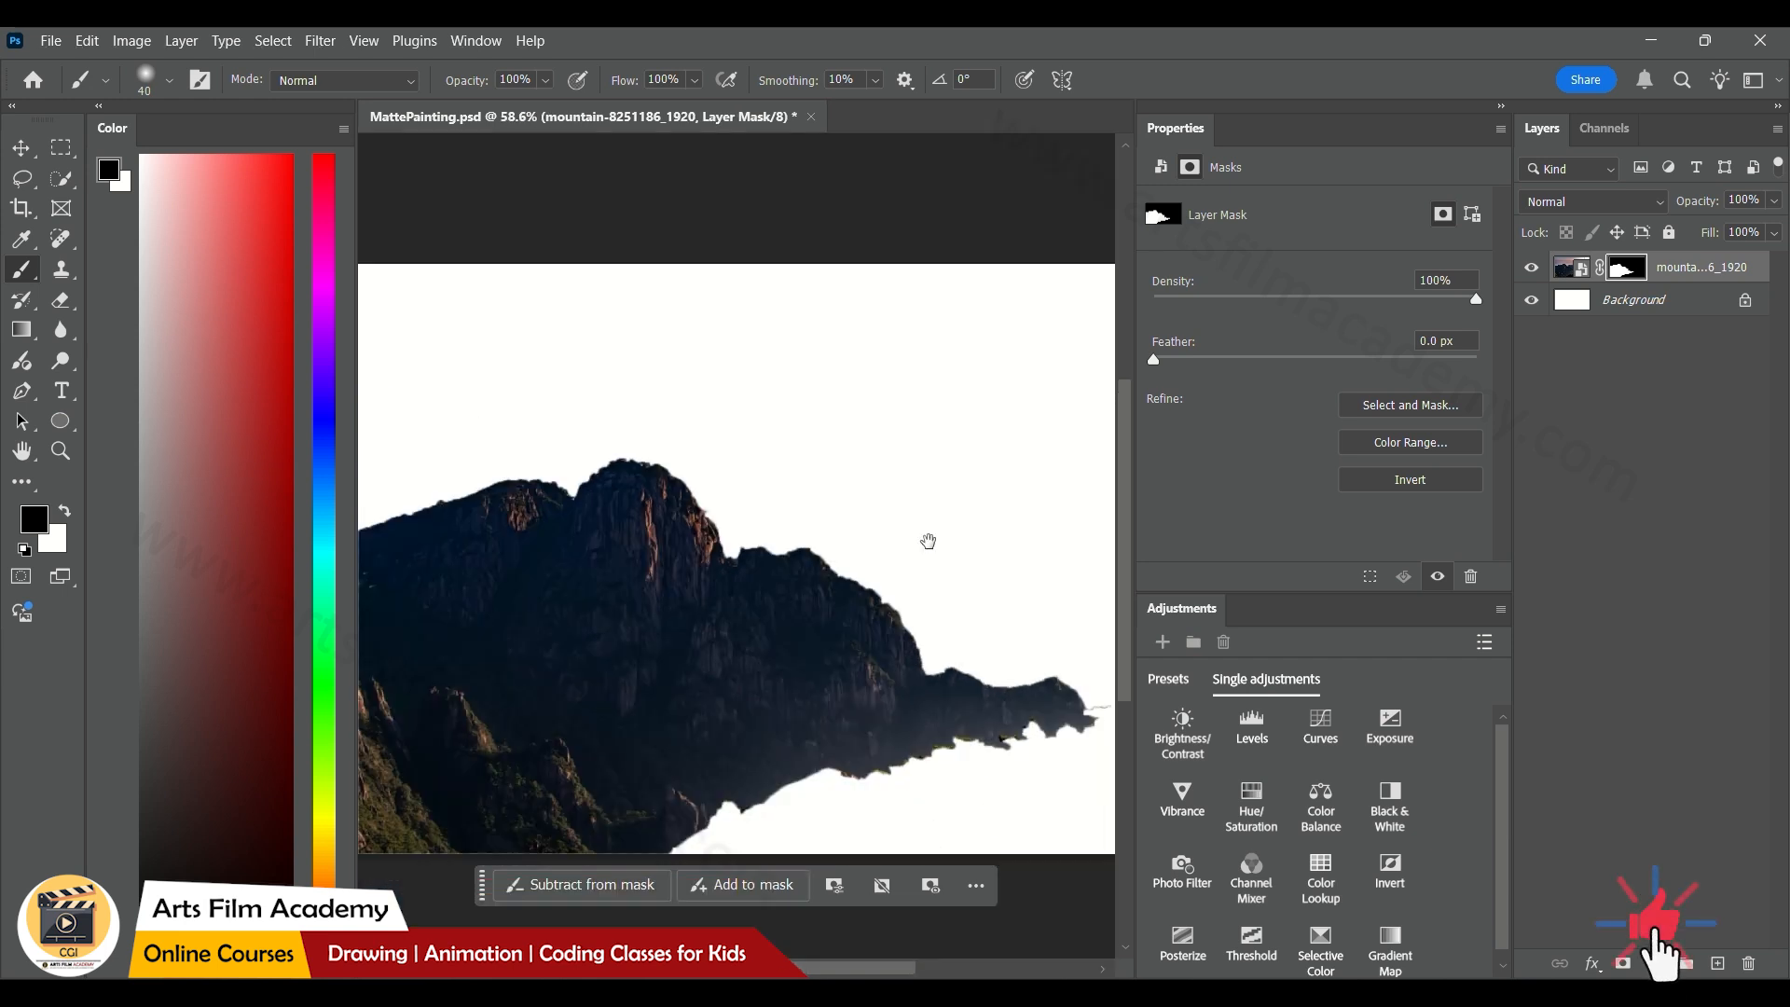
drag(930, 543, 883, 515)
Deselect the mountain layer and save the document
click(21, 149)
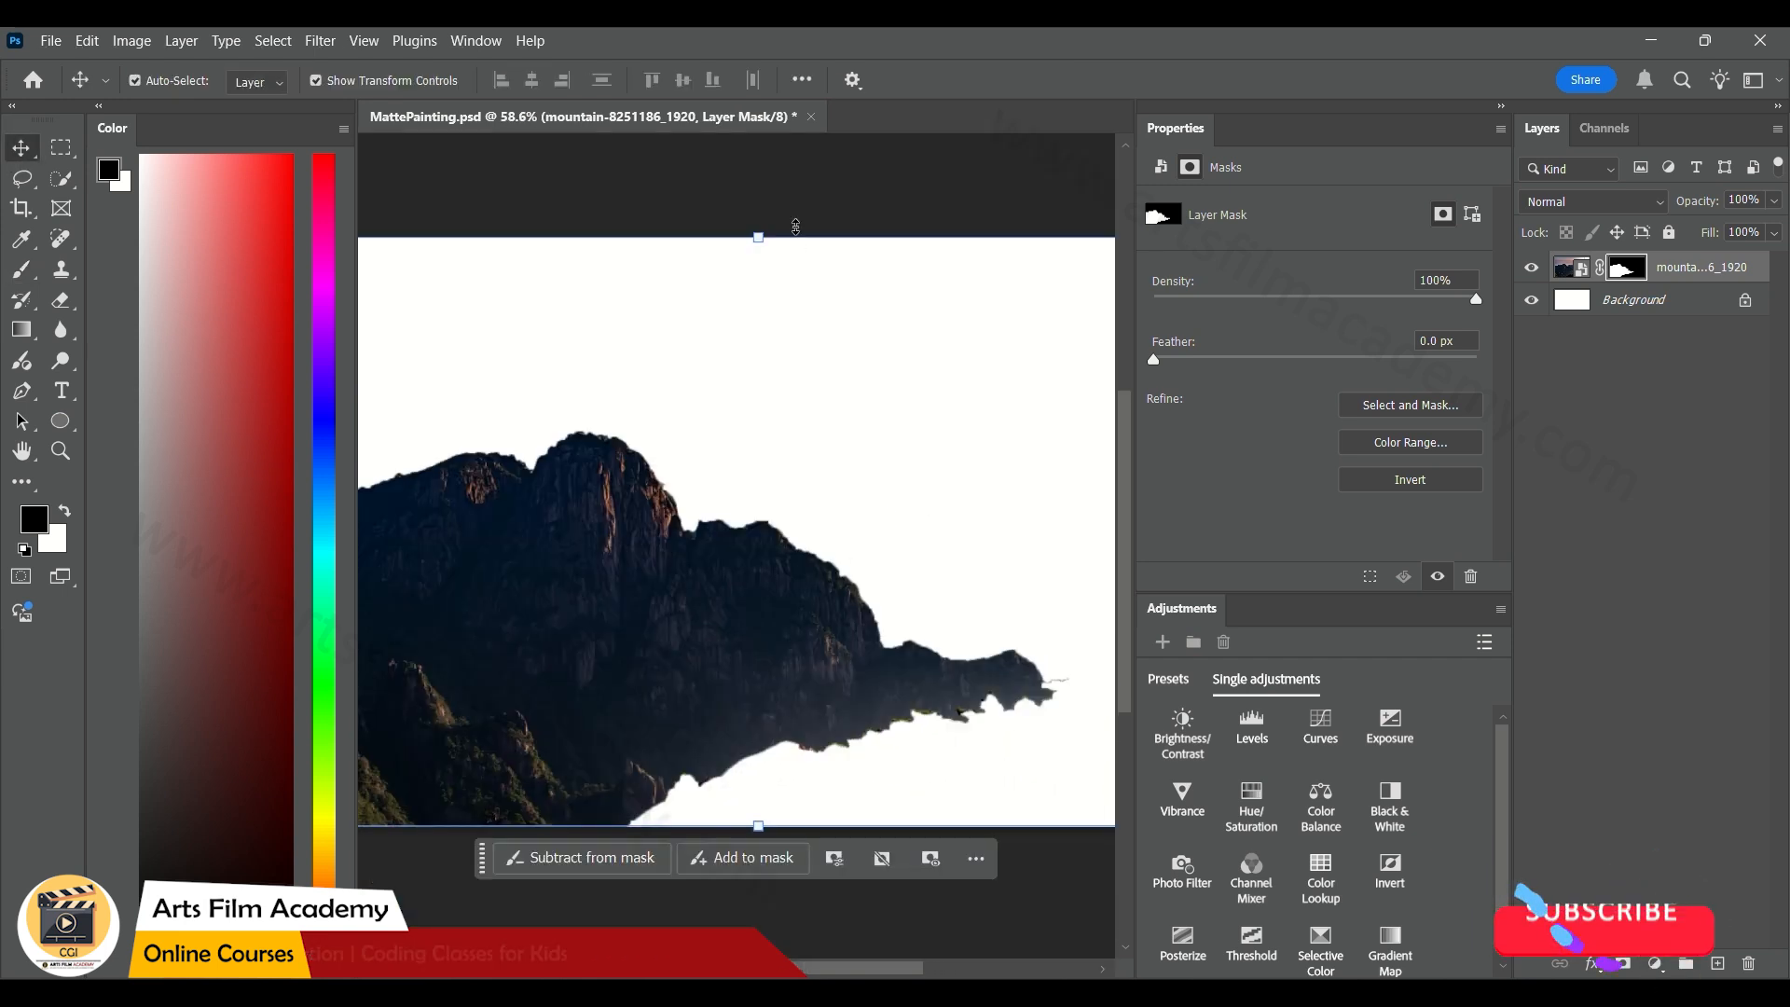
click(788, 220)
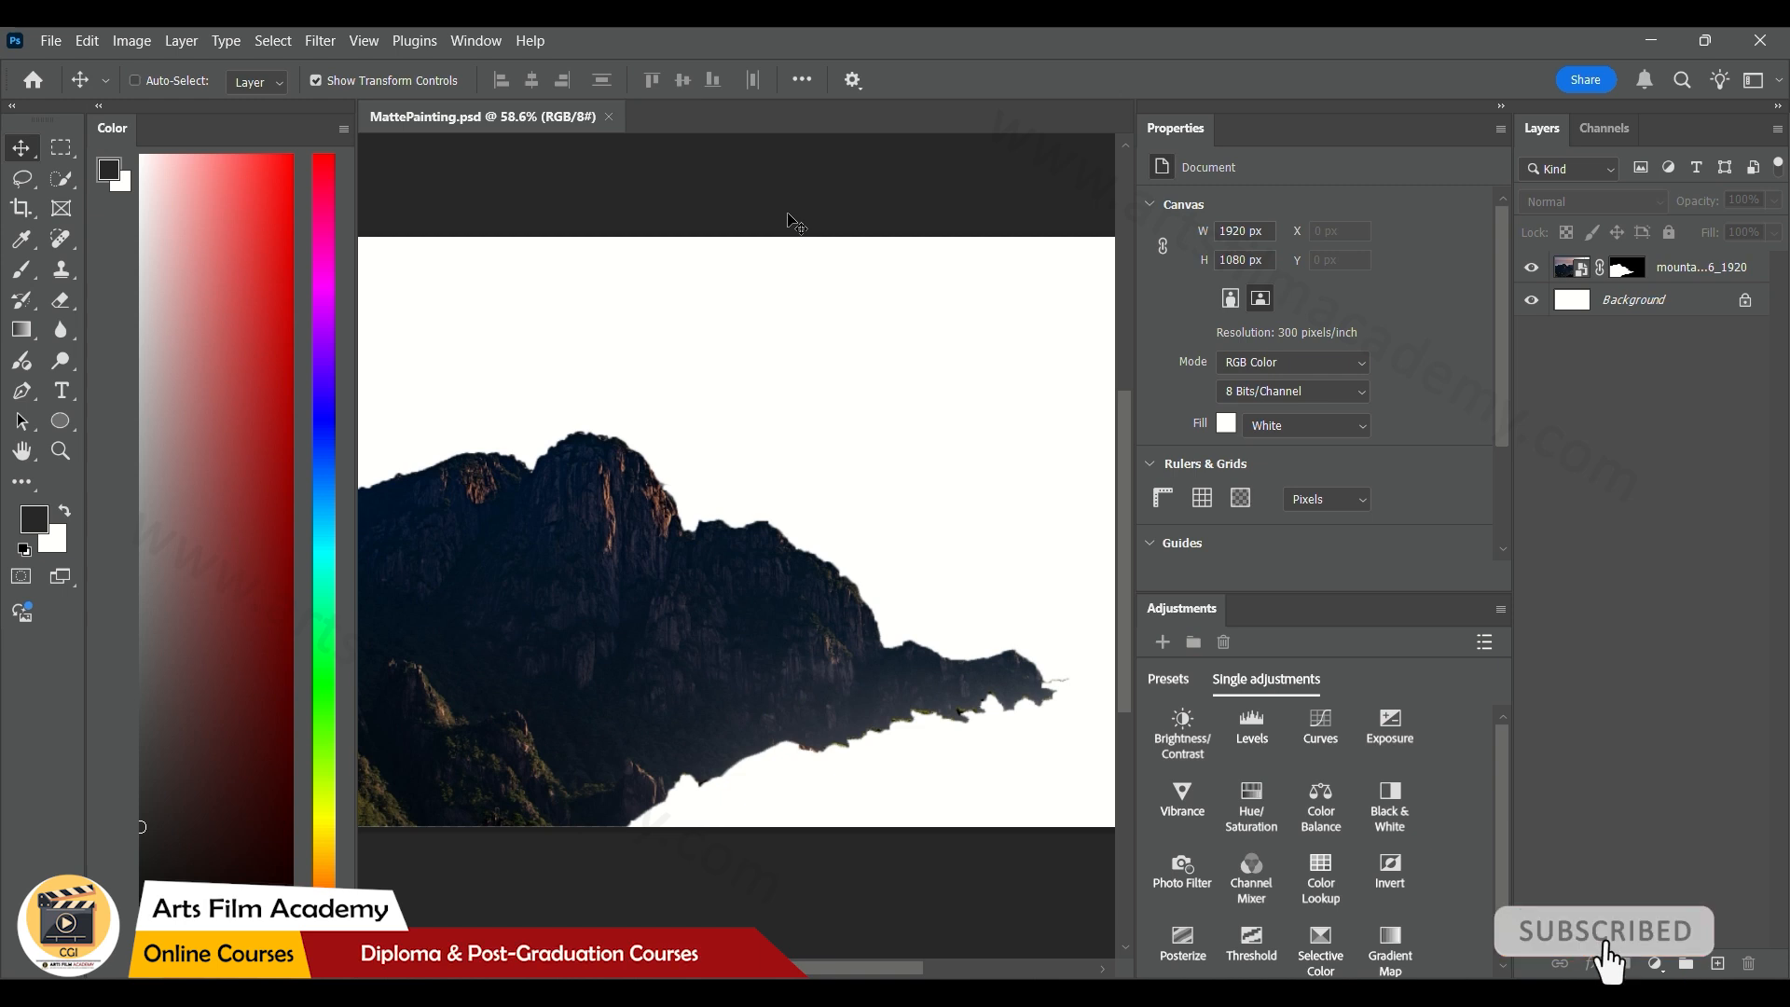
scroll(788, 220, down, 4)
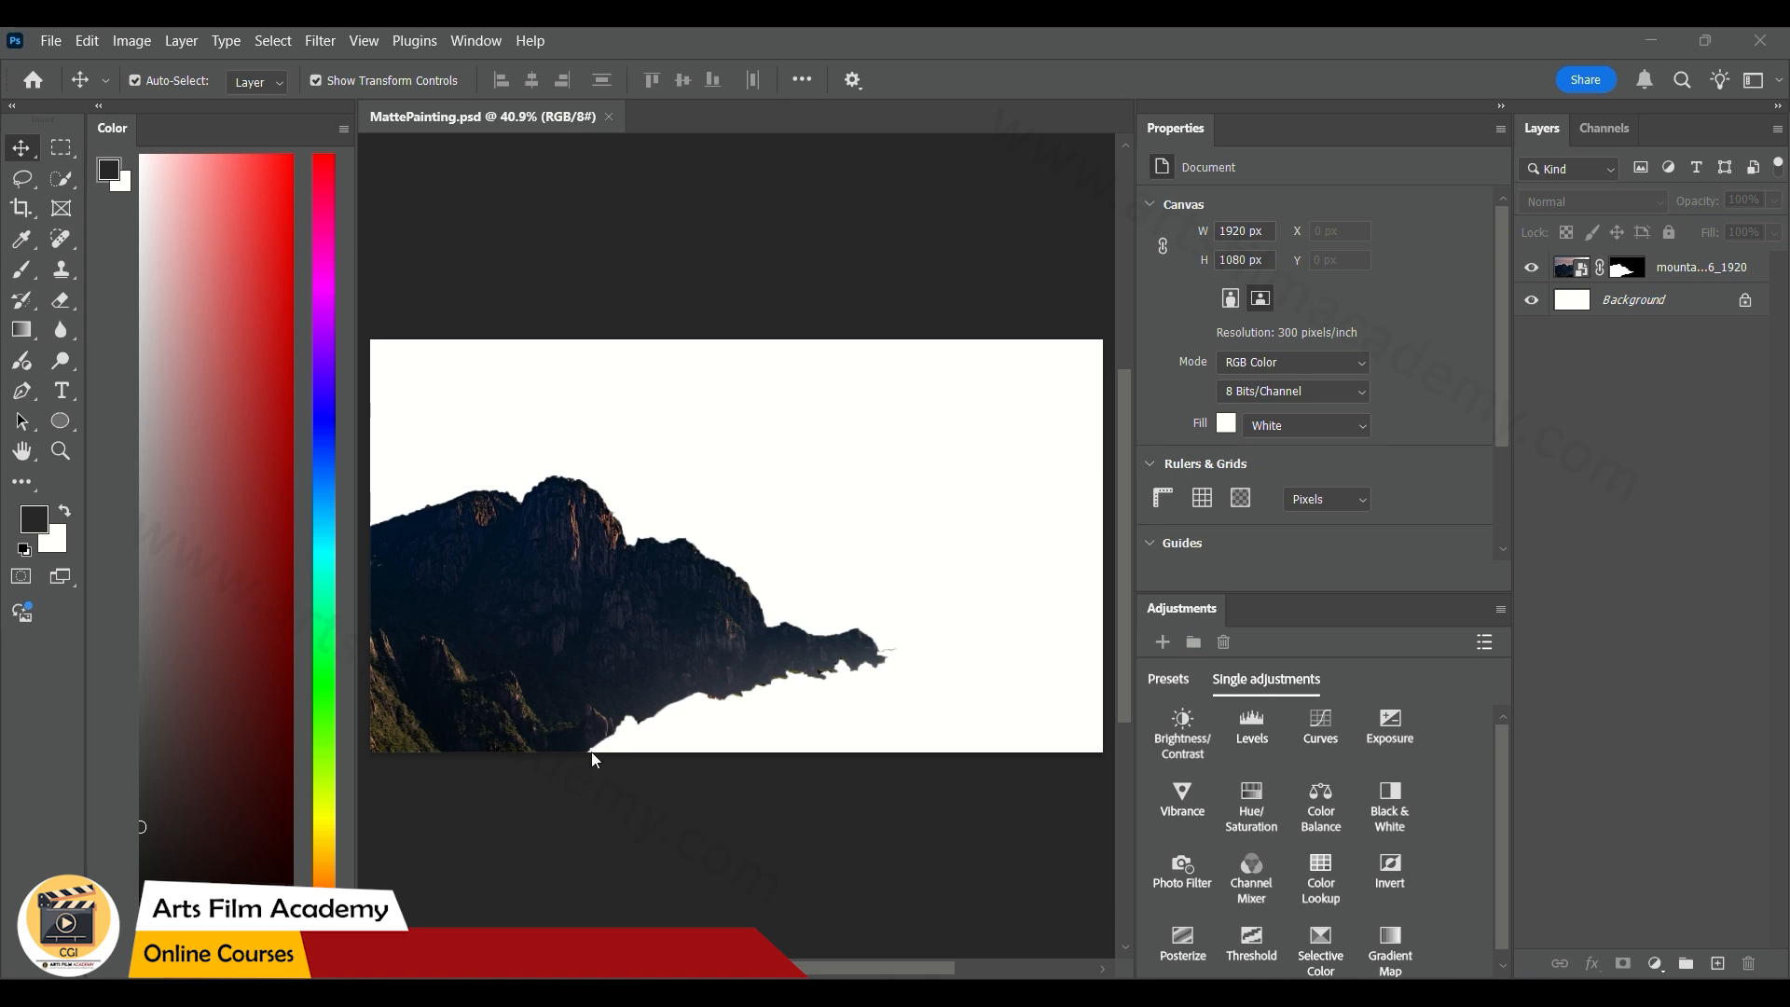
Place landscape-5561678_1920 from the Mattepainting folder as a new layer, centred on the canvas
key(alt+Tab)
click(1294, 657)
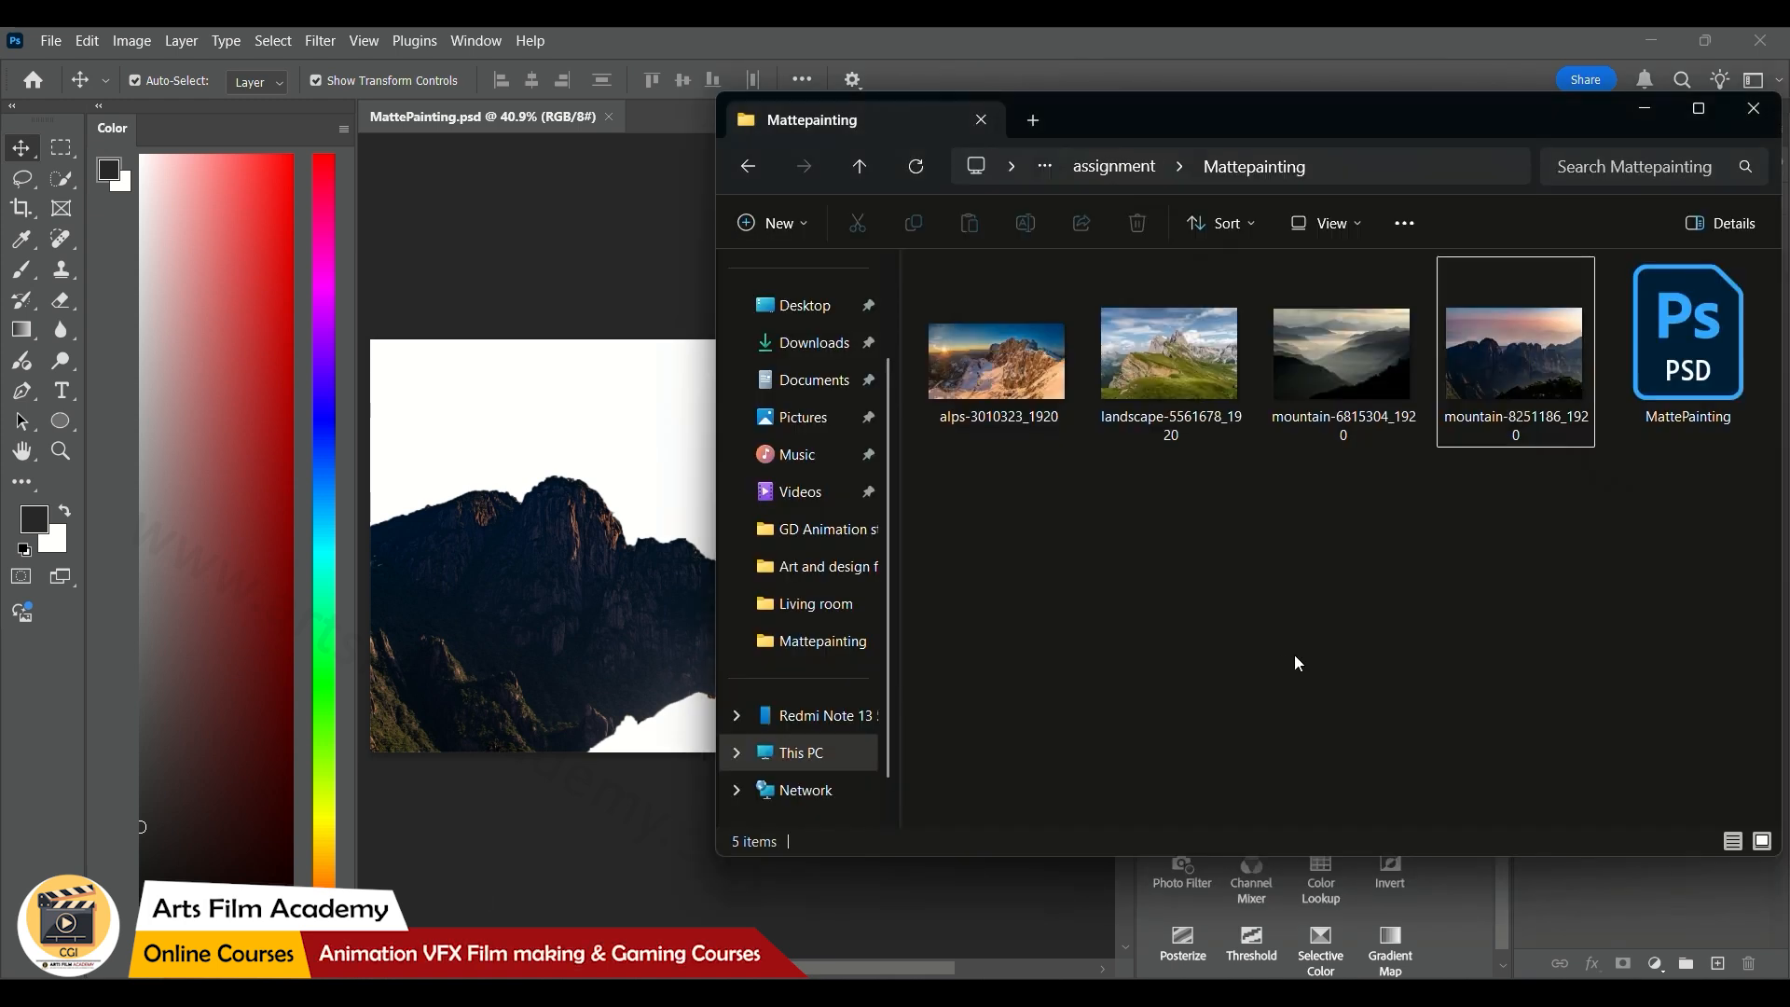
click(1150, 345)
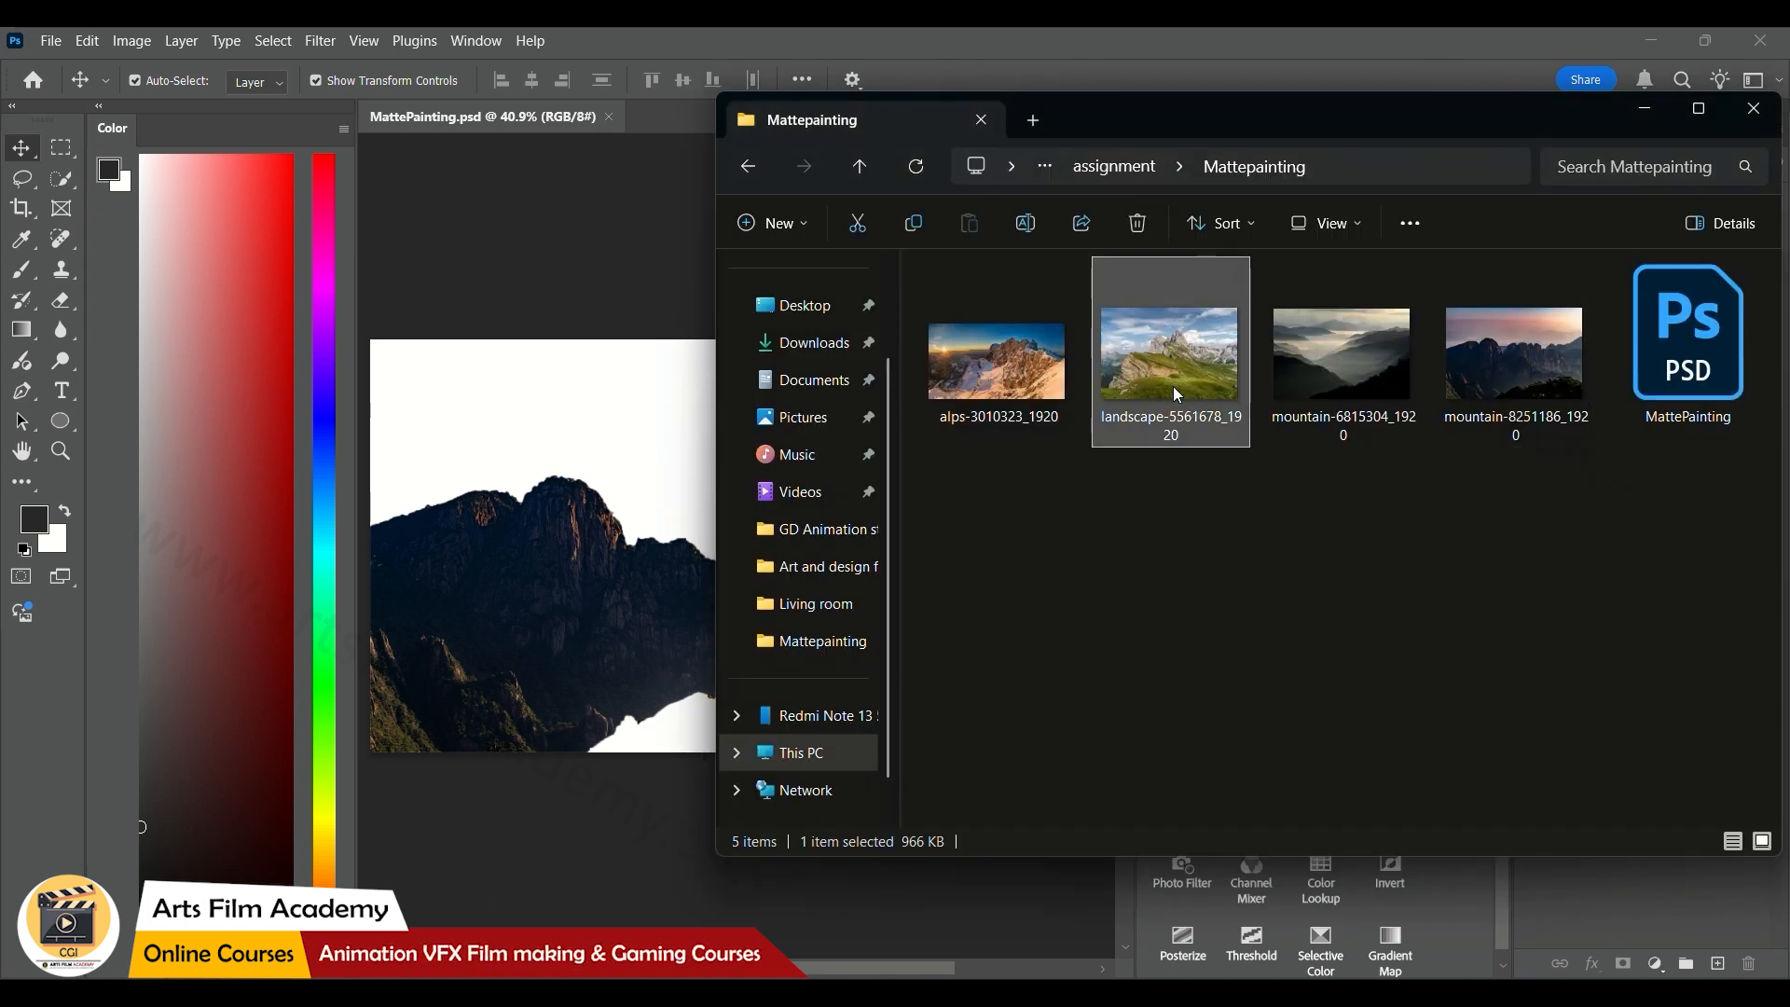
drag(1173, 386, 615, 536)
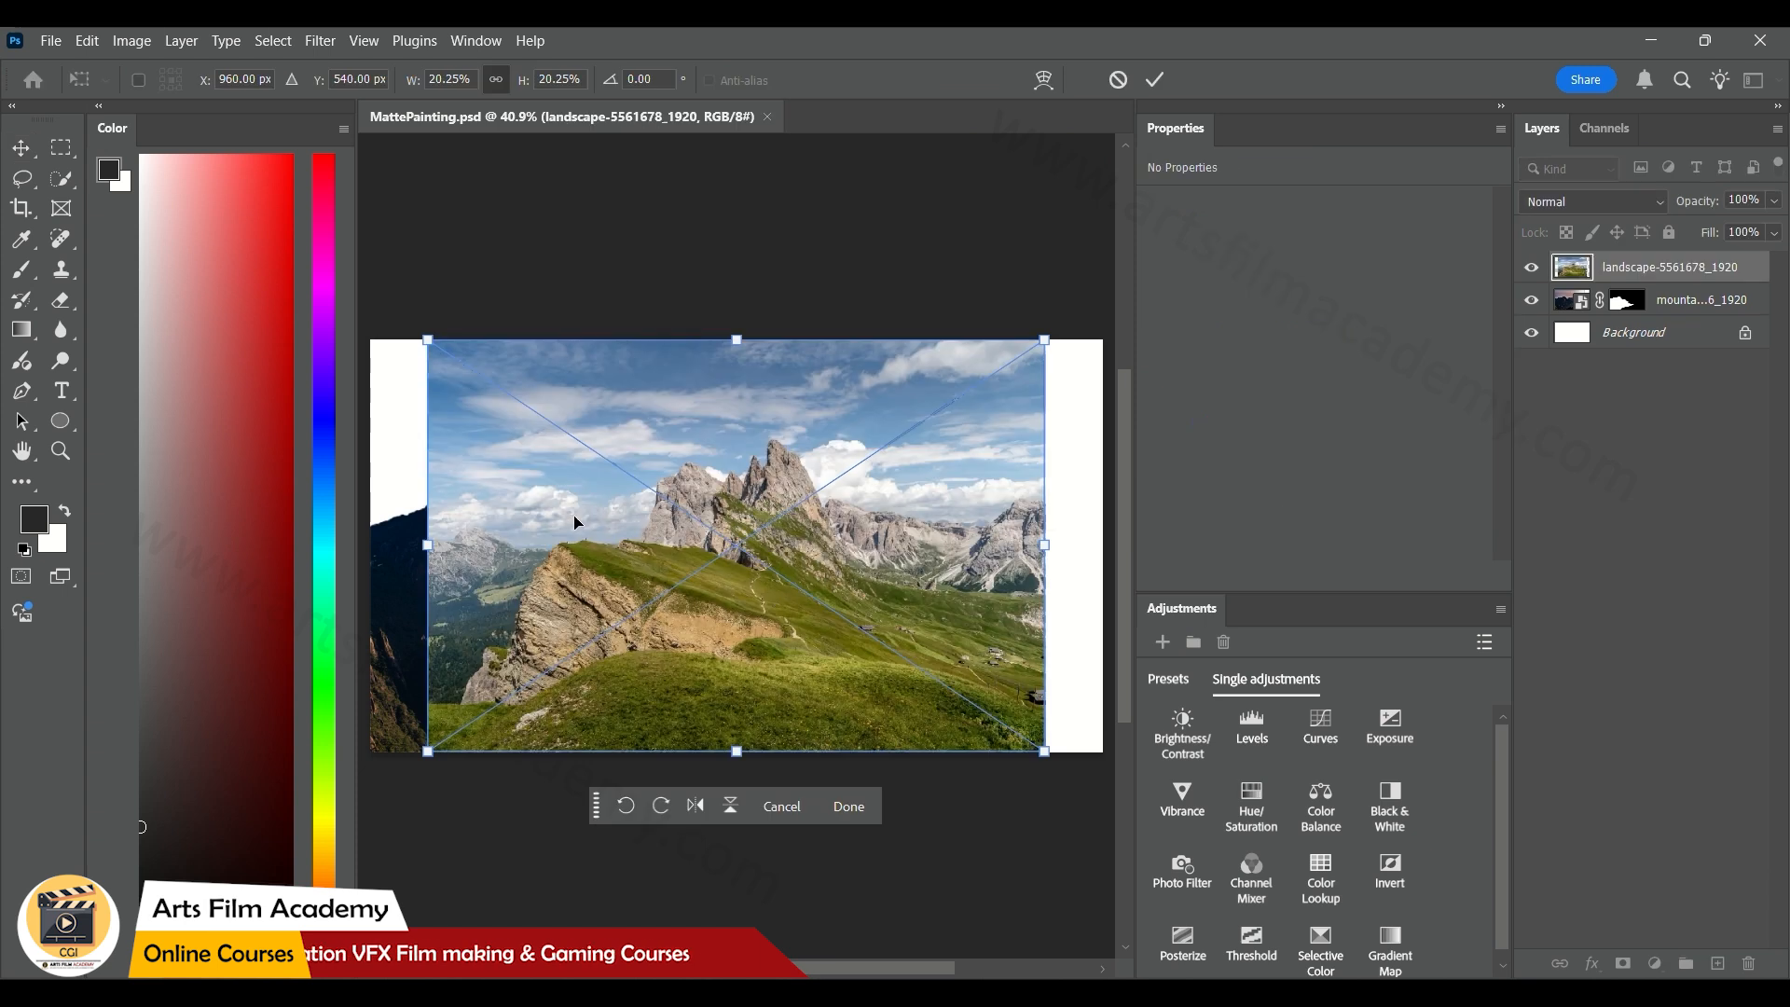
click(1153, 82)
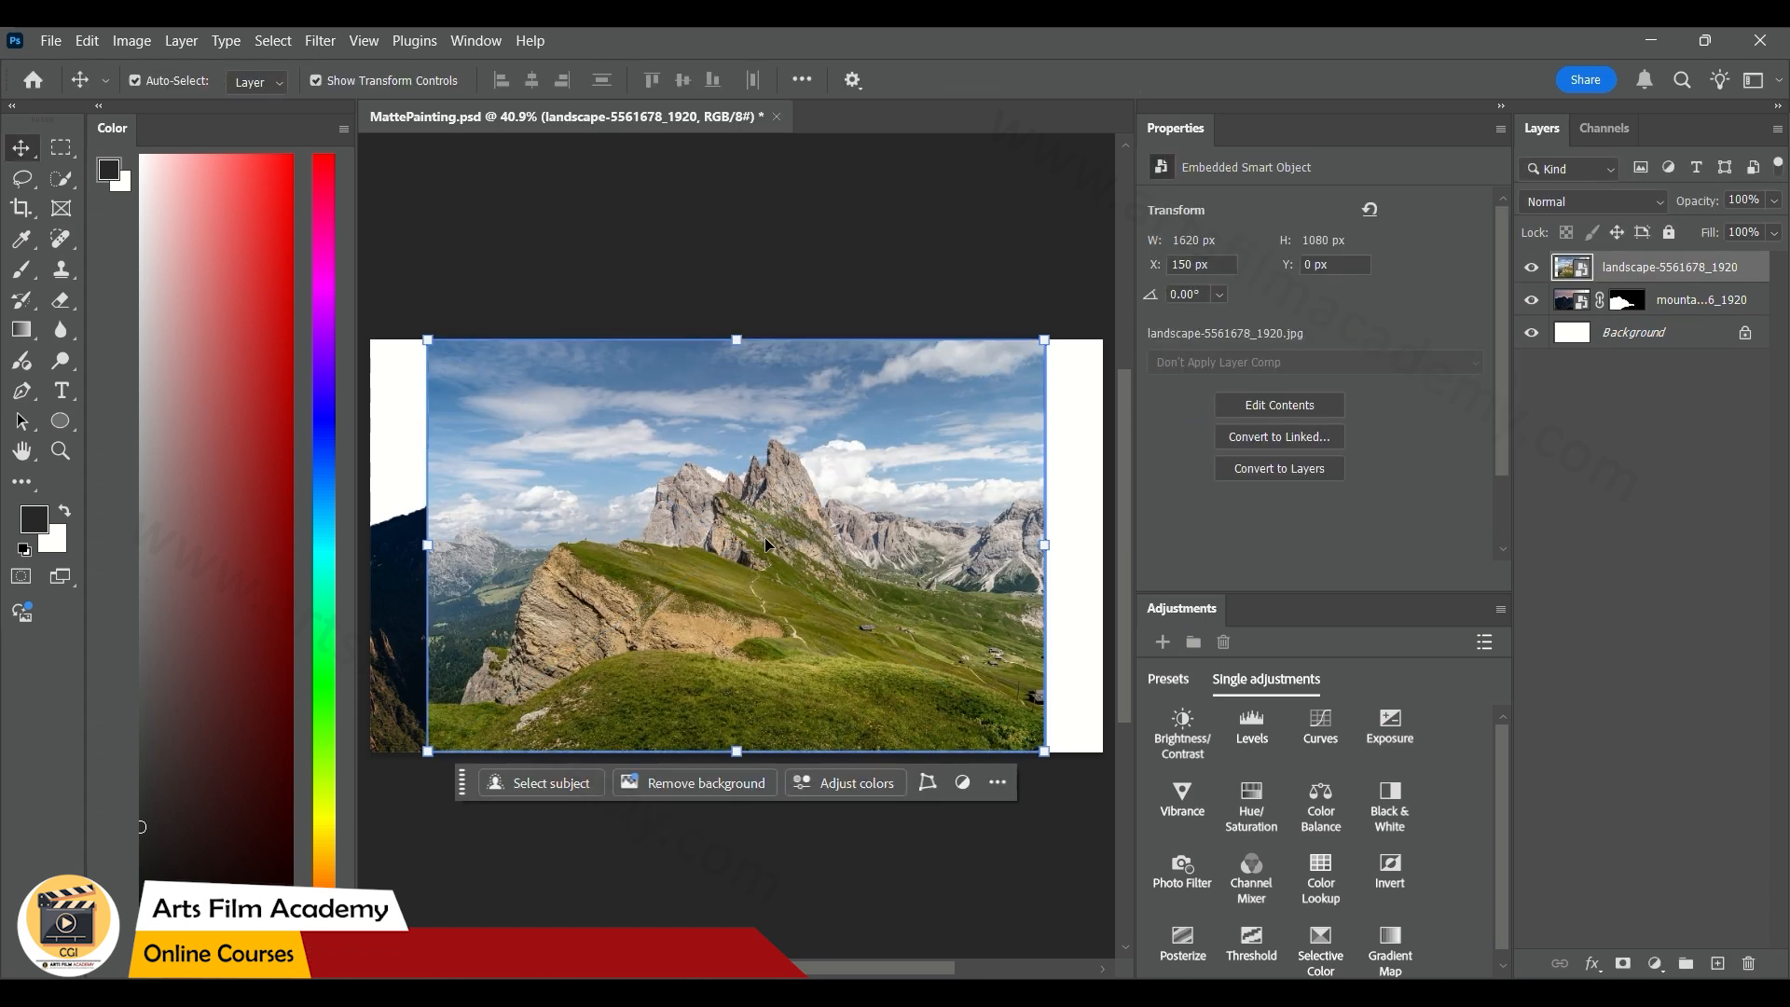
Isolate the two grey rocky peaks of the landscape photo with the Quick Selection tool and mask out everything else
scroll(764, 537, up, 3)
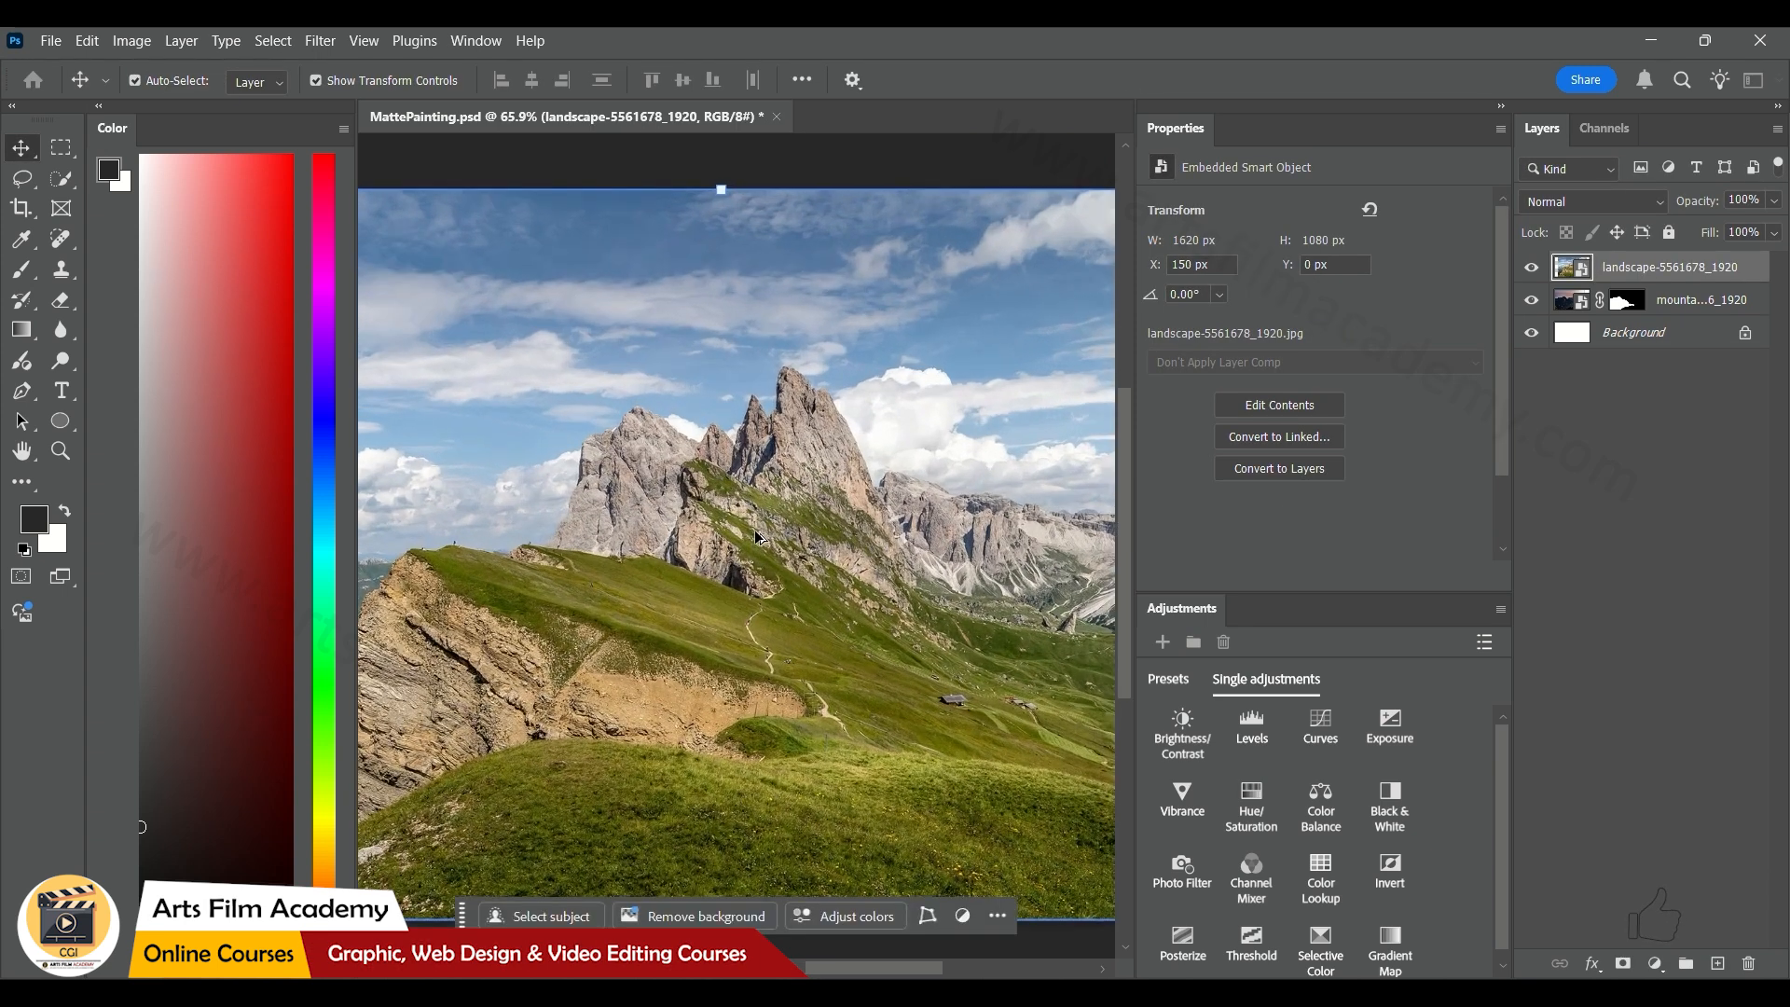
click(69, 184)
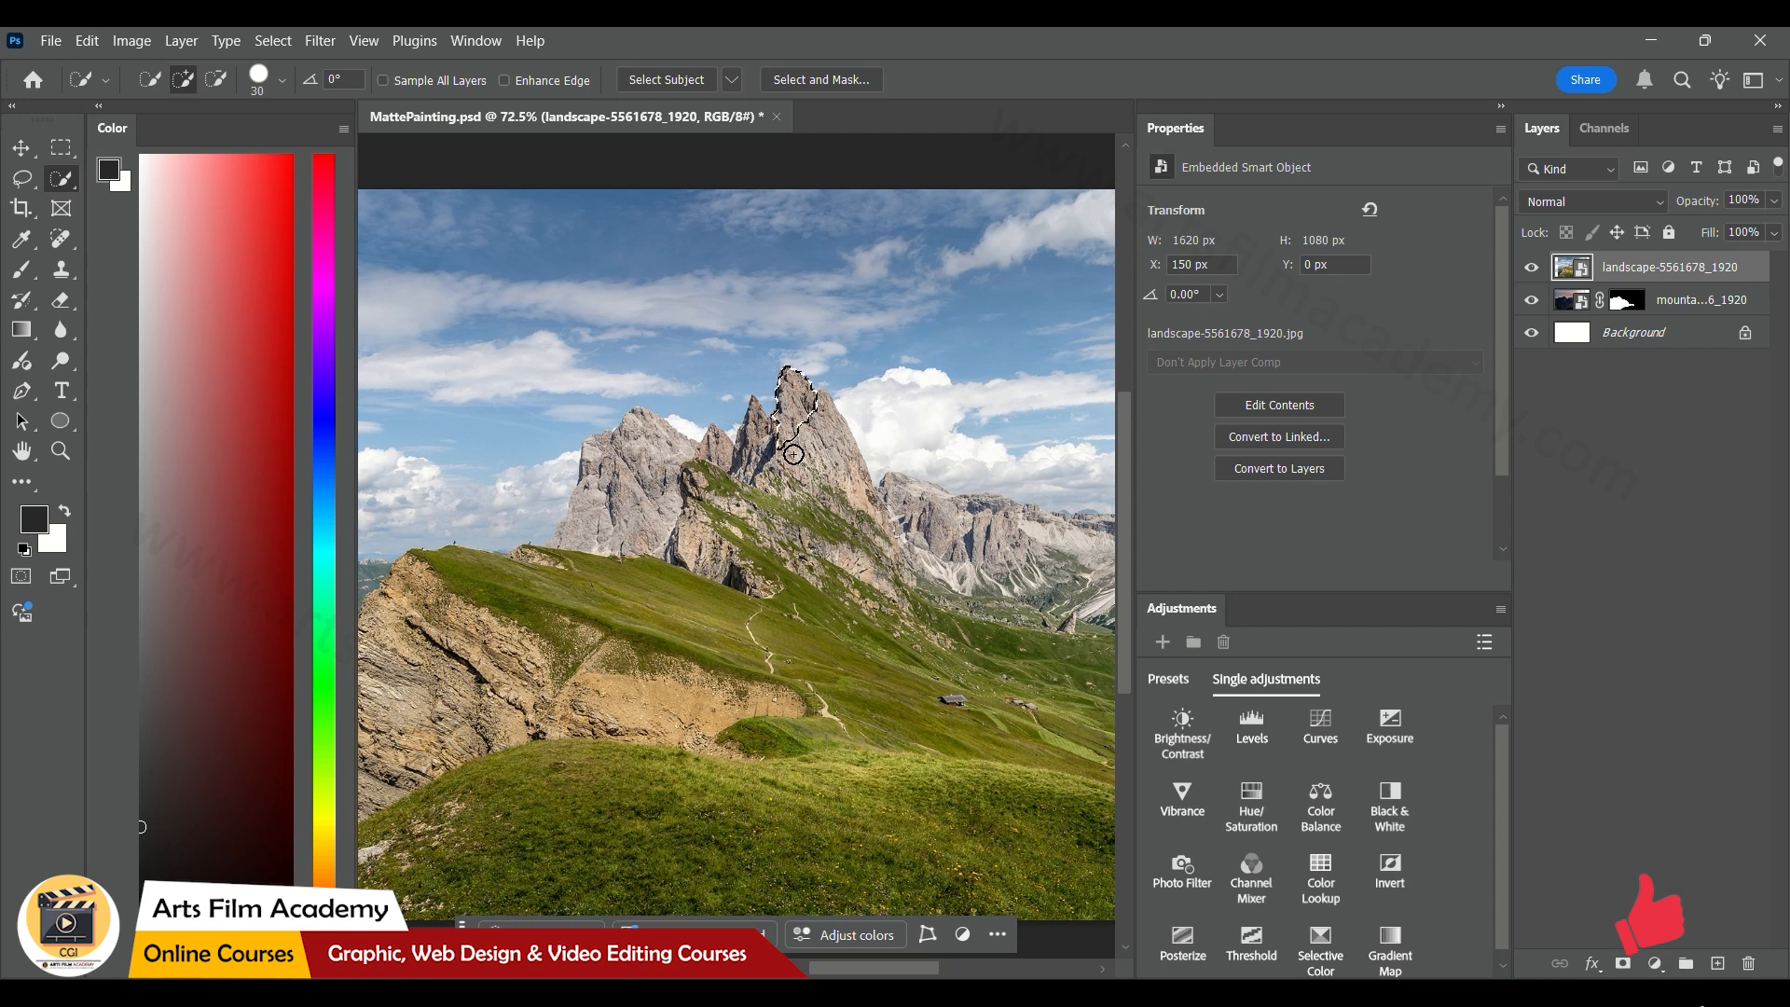
mouse_move(795, 457)
mouse_down()
mouse_move(825, 438)
mouse_move(844, 494)
mouse_move(824, 508)
mouse_move(760, 475)
mouse_move(753, 425)
mouse_move(694, 480)
mouse_move(709, 454)
mouse_move(639, 461)
mouse_move(591, 511)
mouse_move(700, 480)
mouse_up()
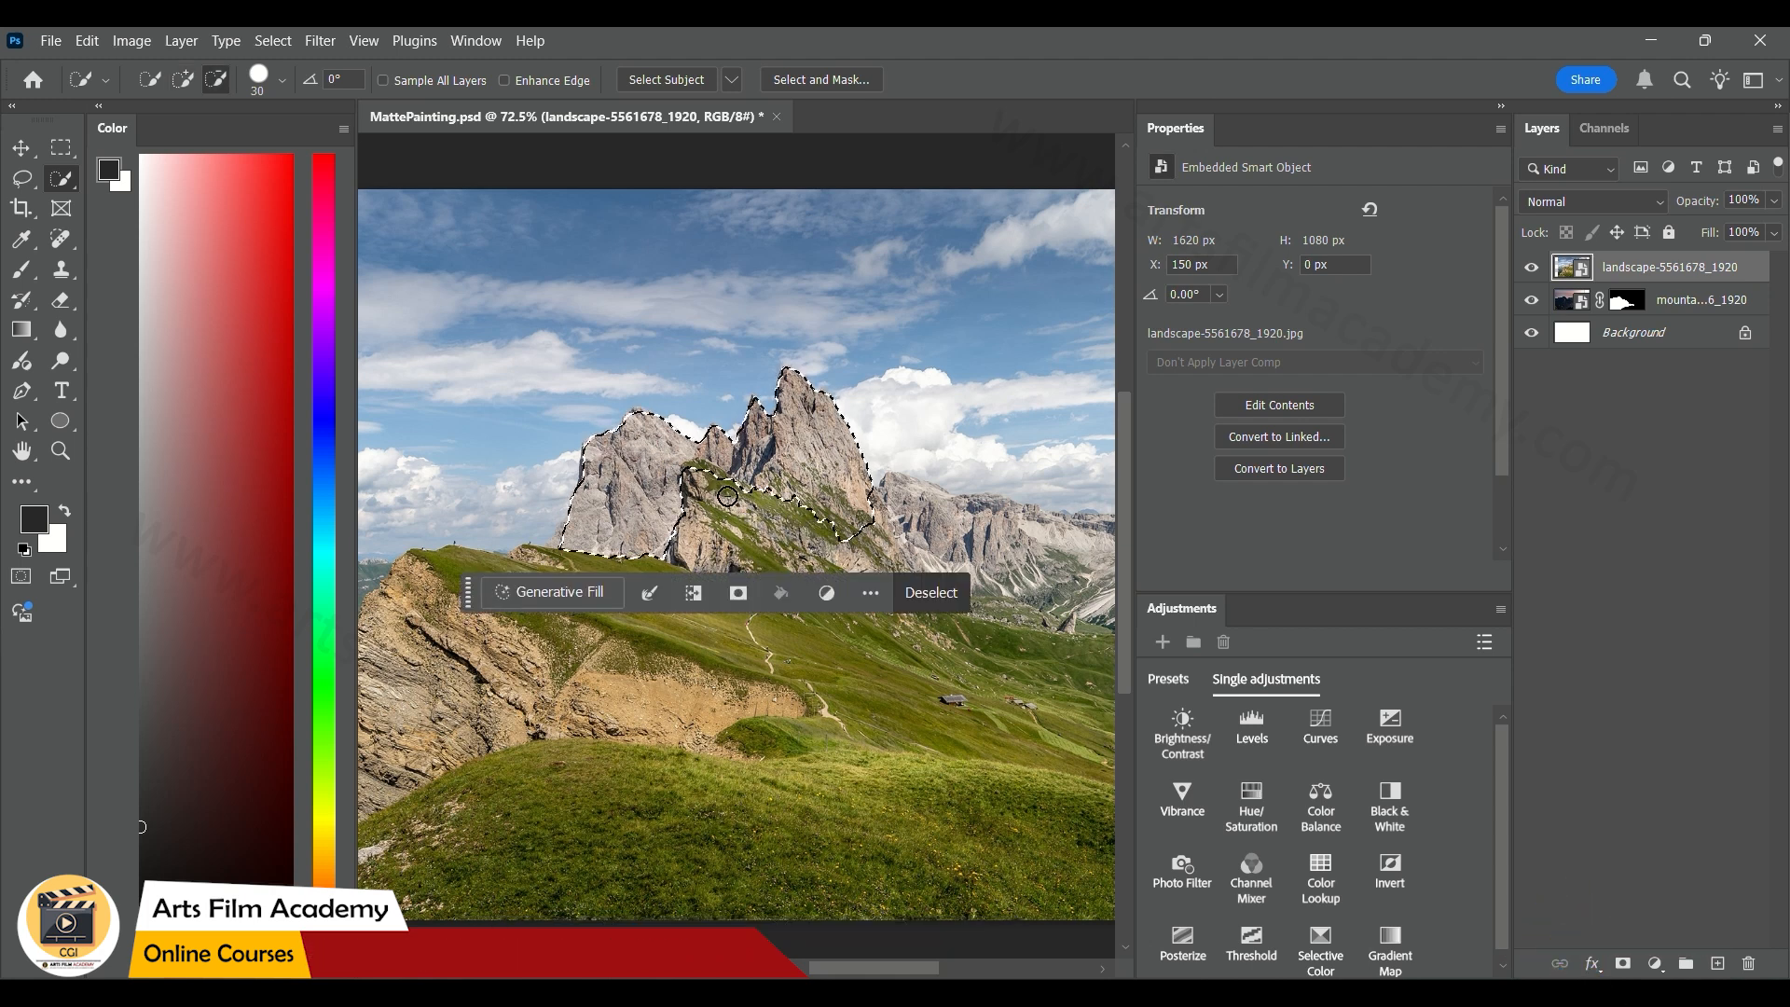
click(1622, 963)
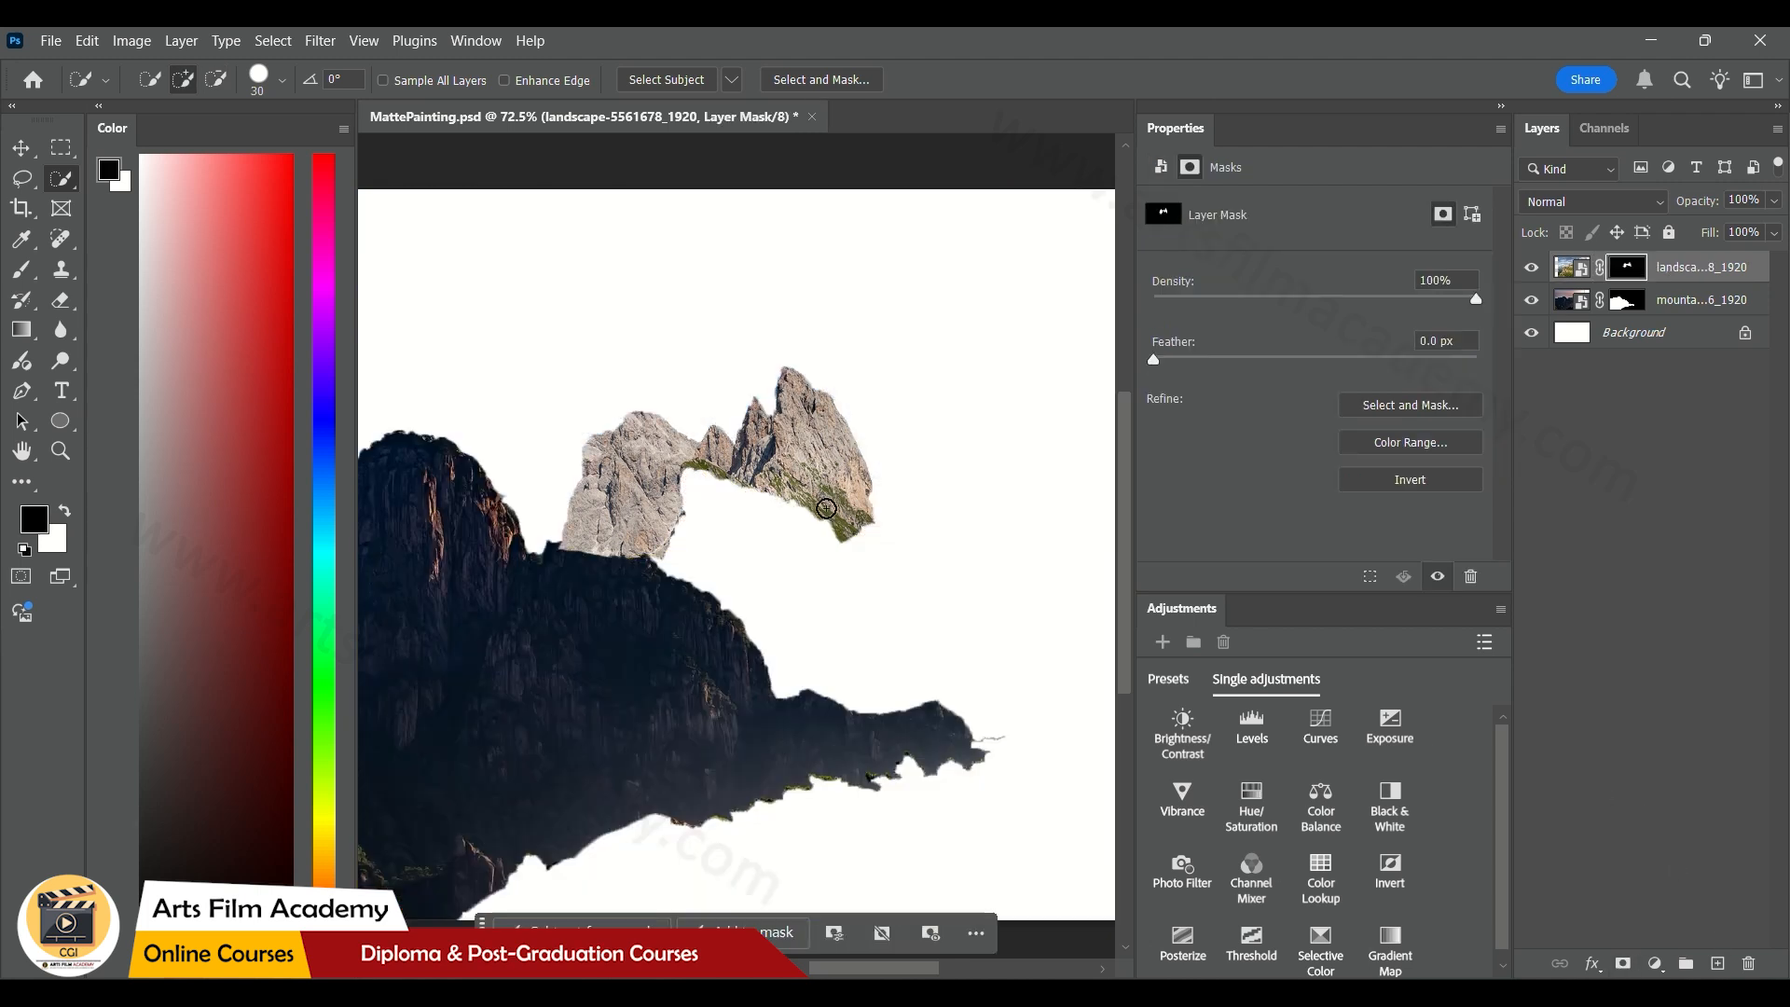
Move the rocky peaks down to about Y 43 px and place their layer beneath the dark mountain layer
key(v)
drag(730, 487, 731, 514)
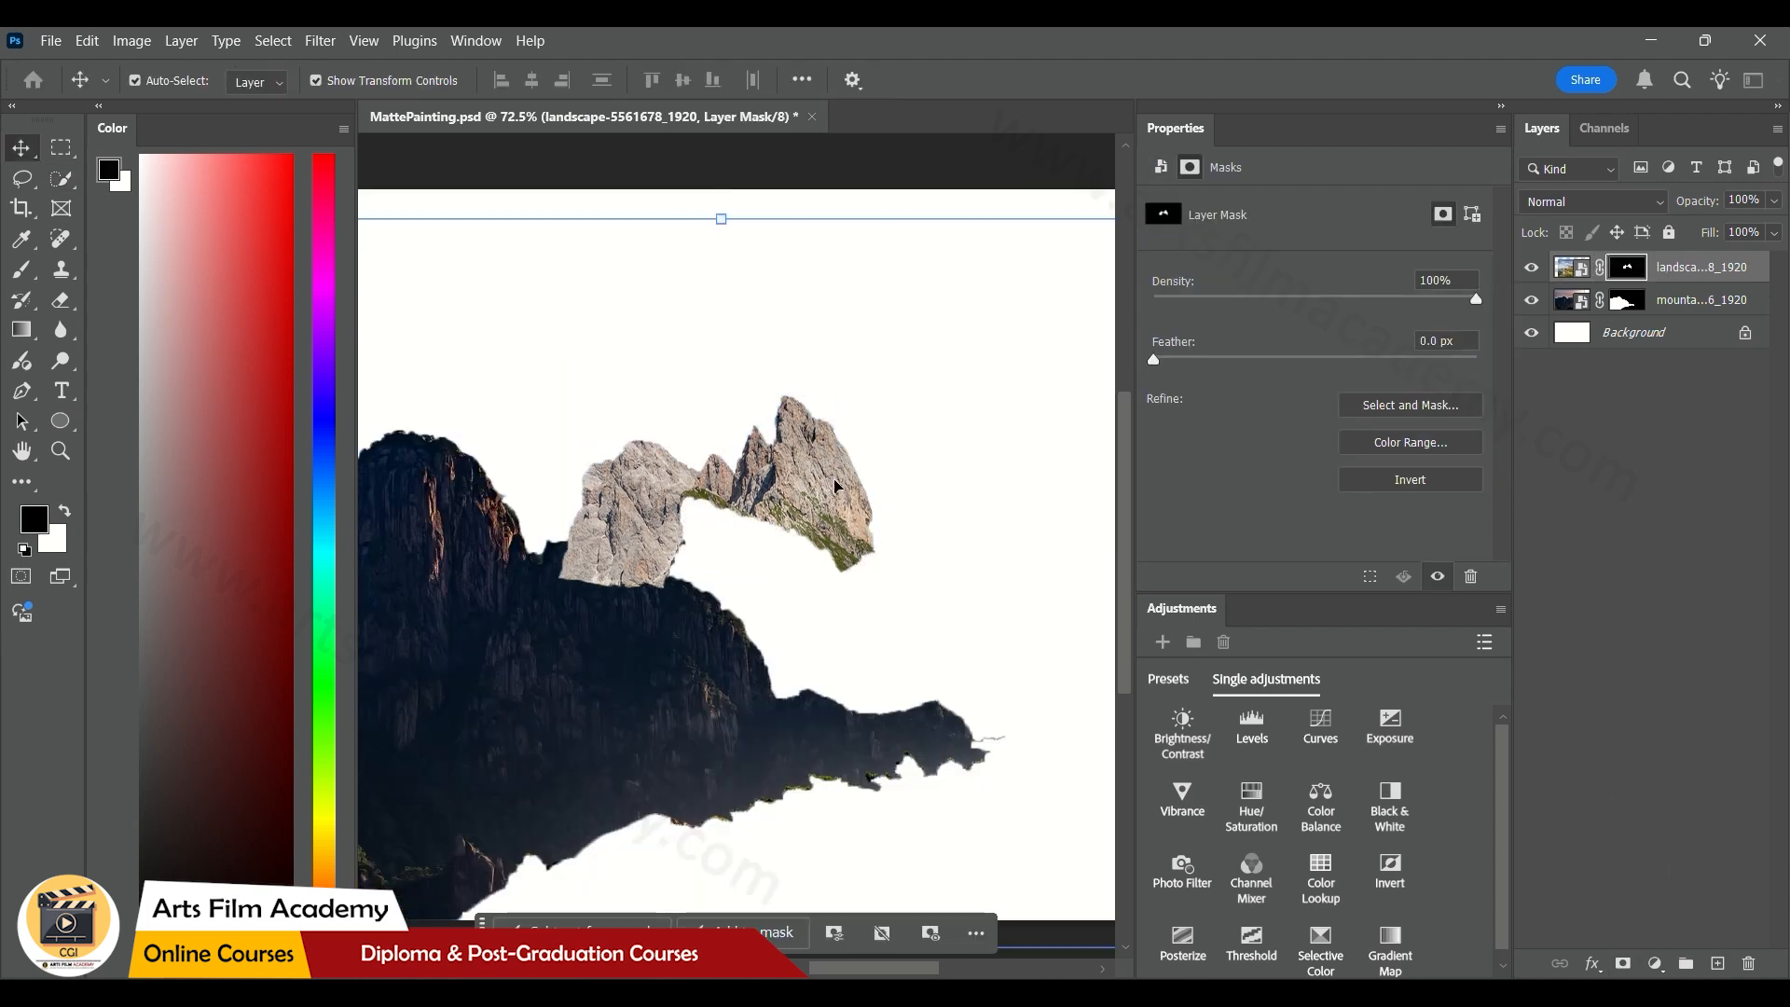
drag(1622, 261, 1706, 315)
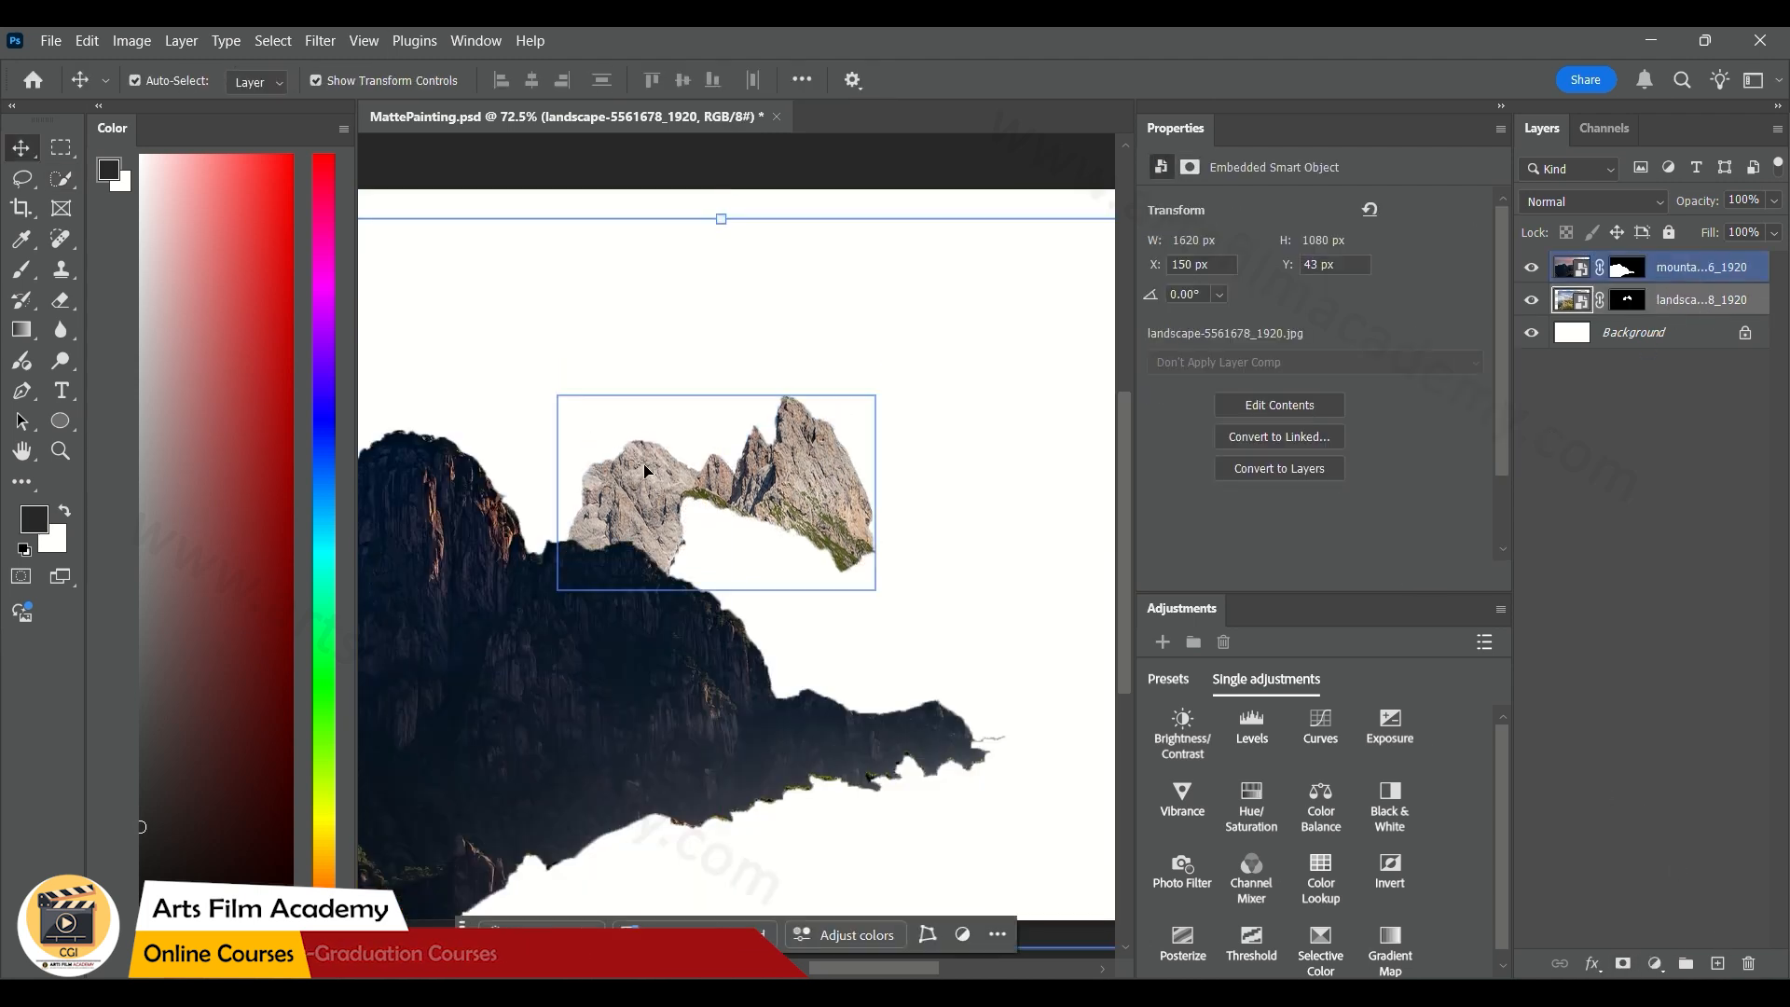
Move the rocky peaks to X -17 px, Y 126 px so they rise behind the dark mountain, and deselect the layer
drag(679, 489, 578, 548)
right_click(700, 542)
click(729, 550)
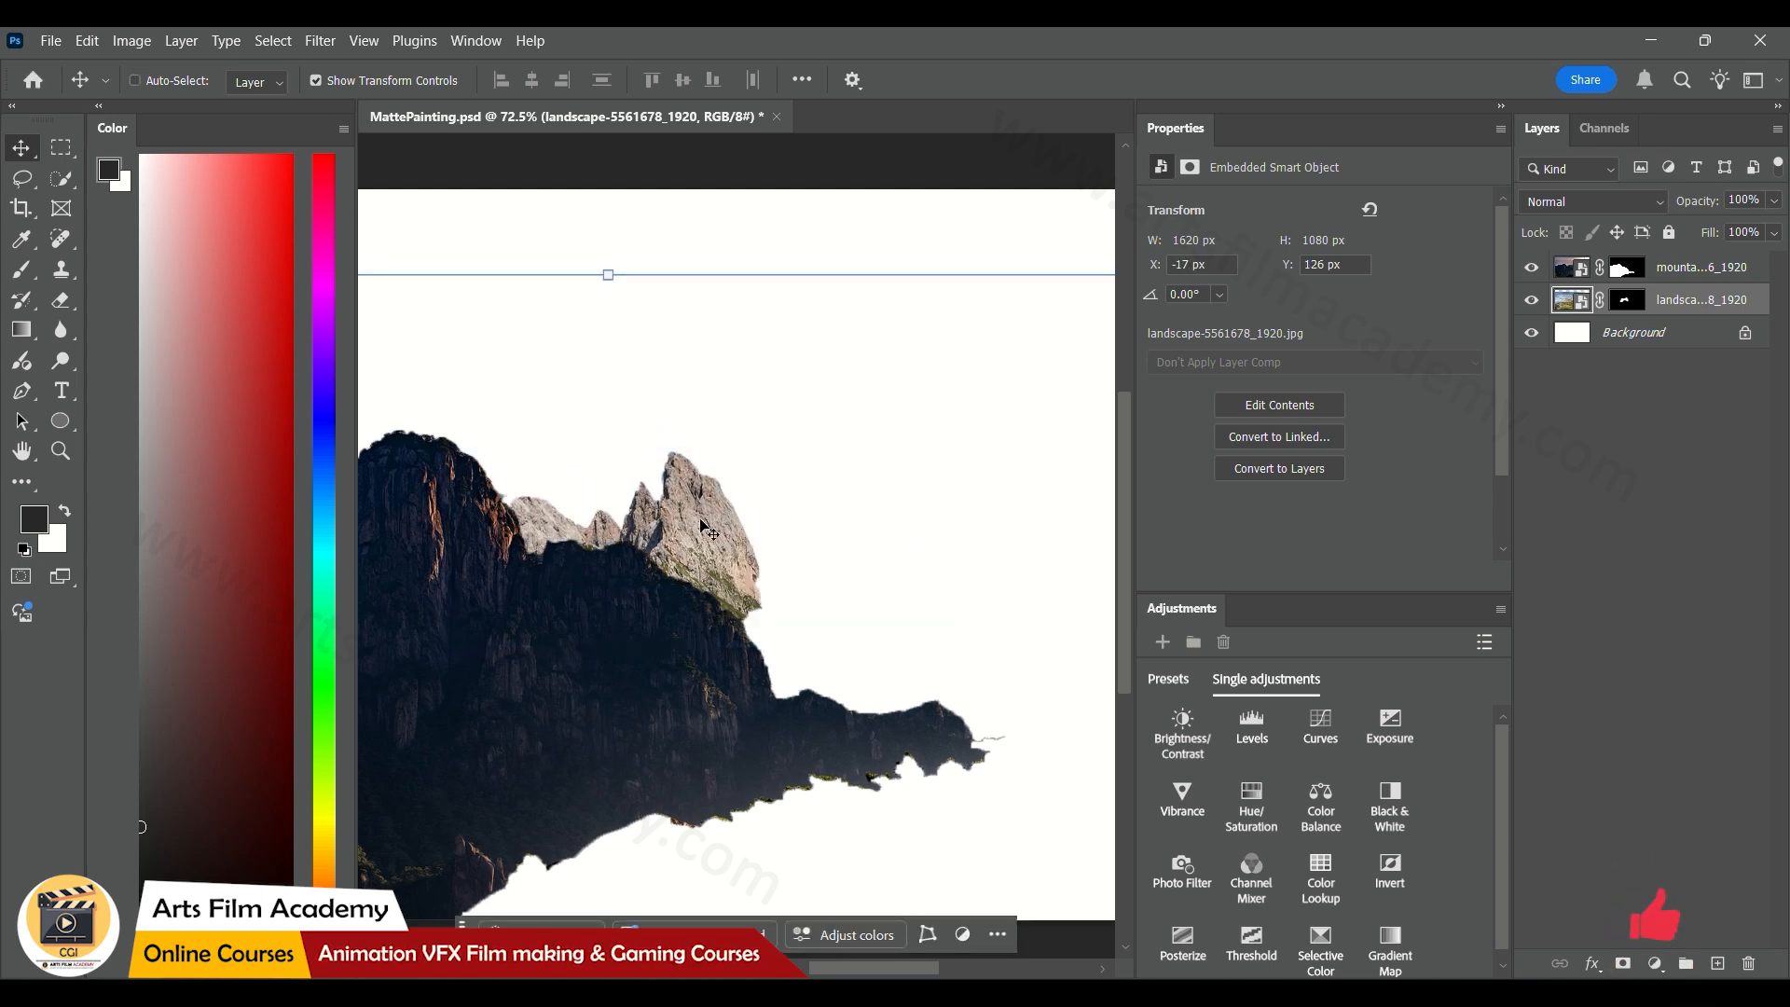
key(ctrl+t)
click(1155, 80)
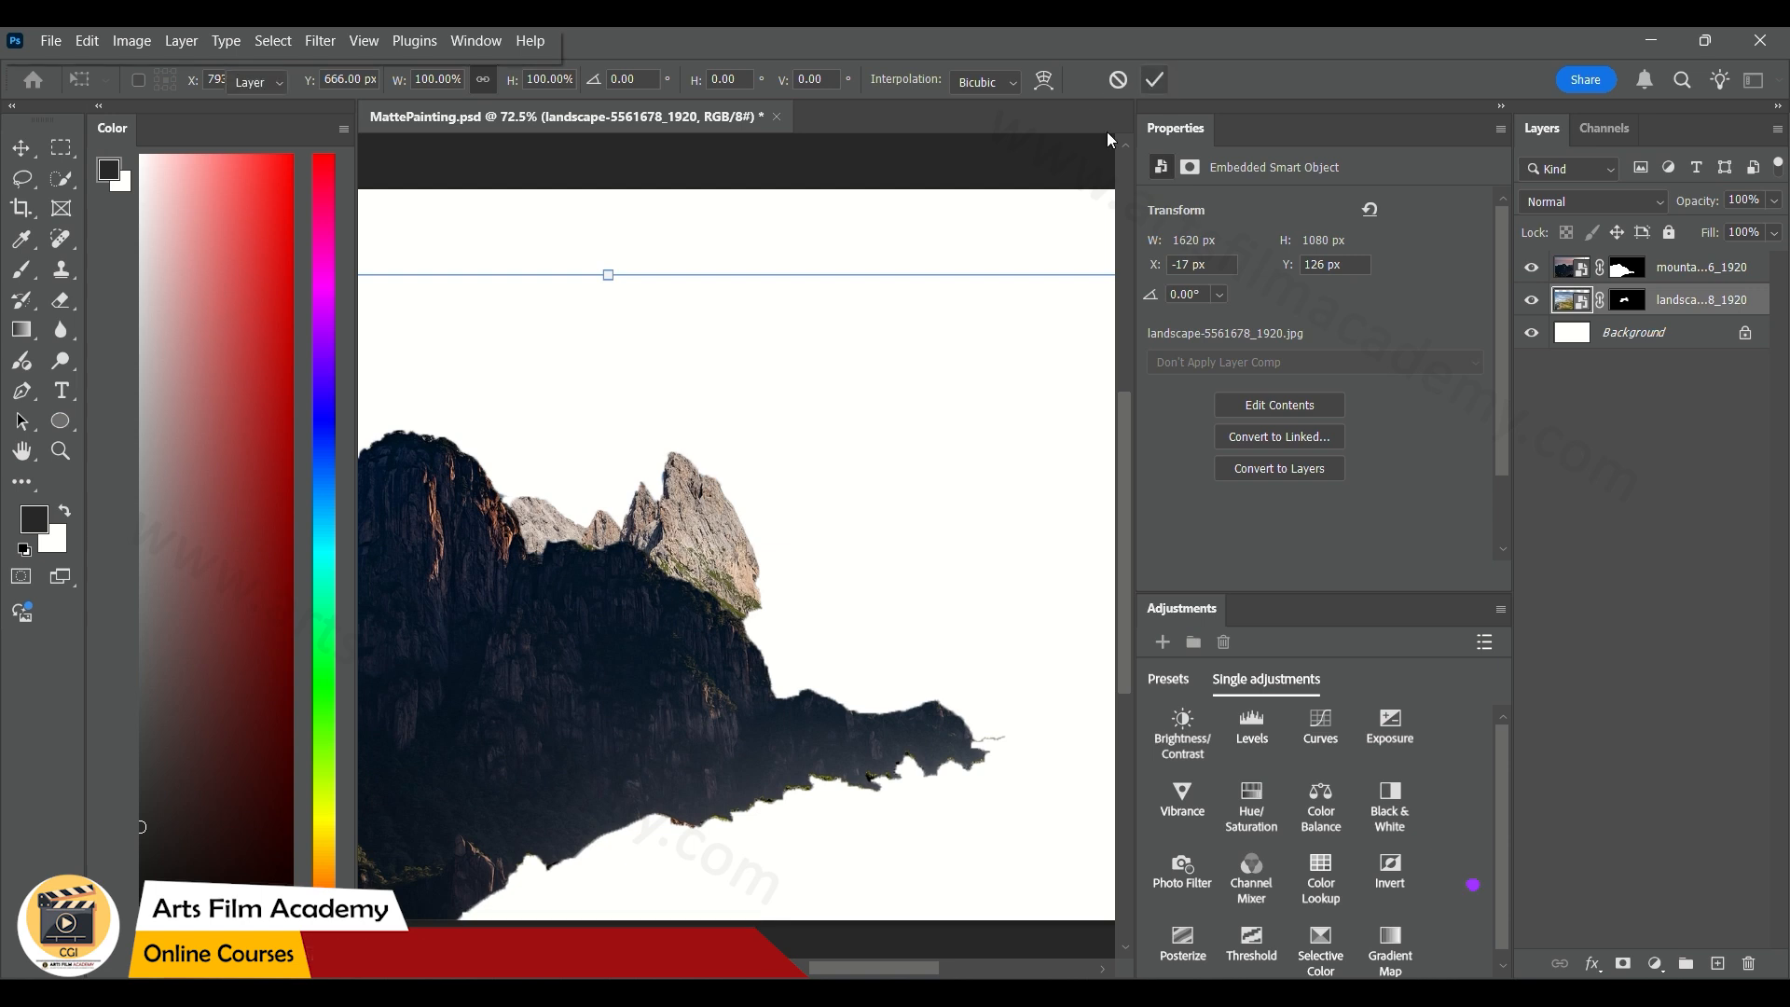
click(695, 567)
click(695, 567)
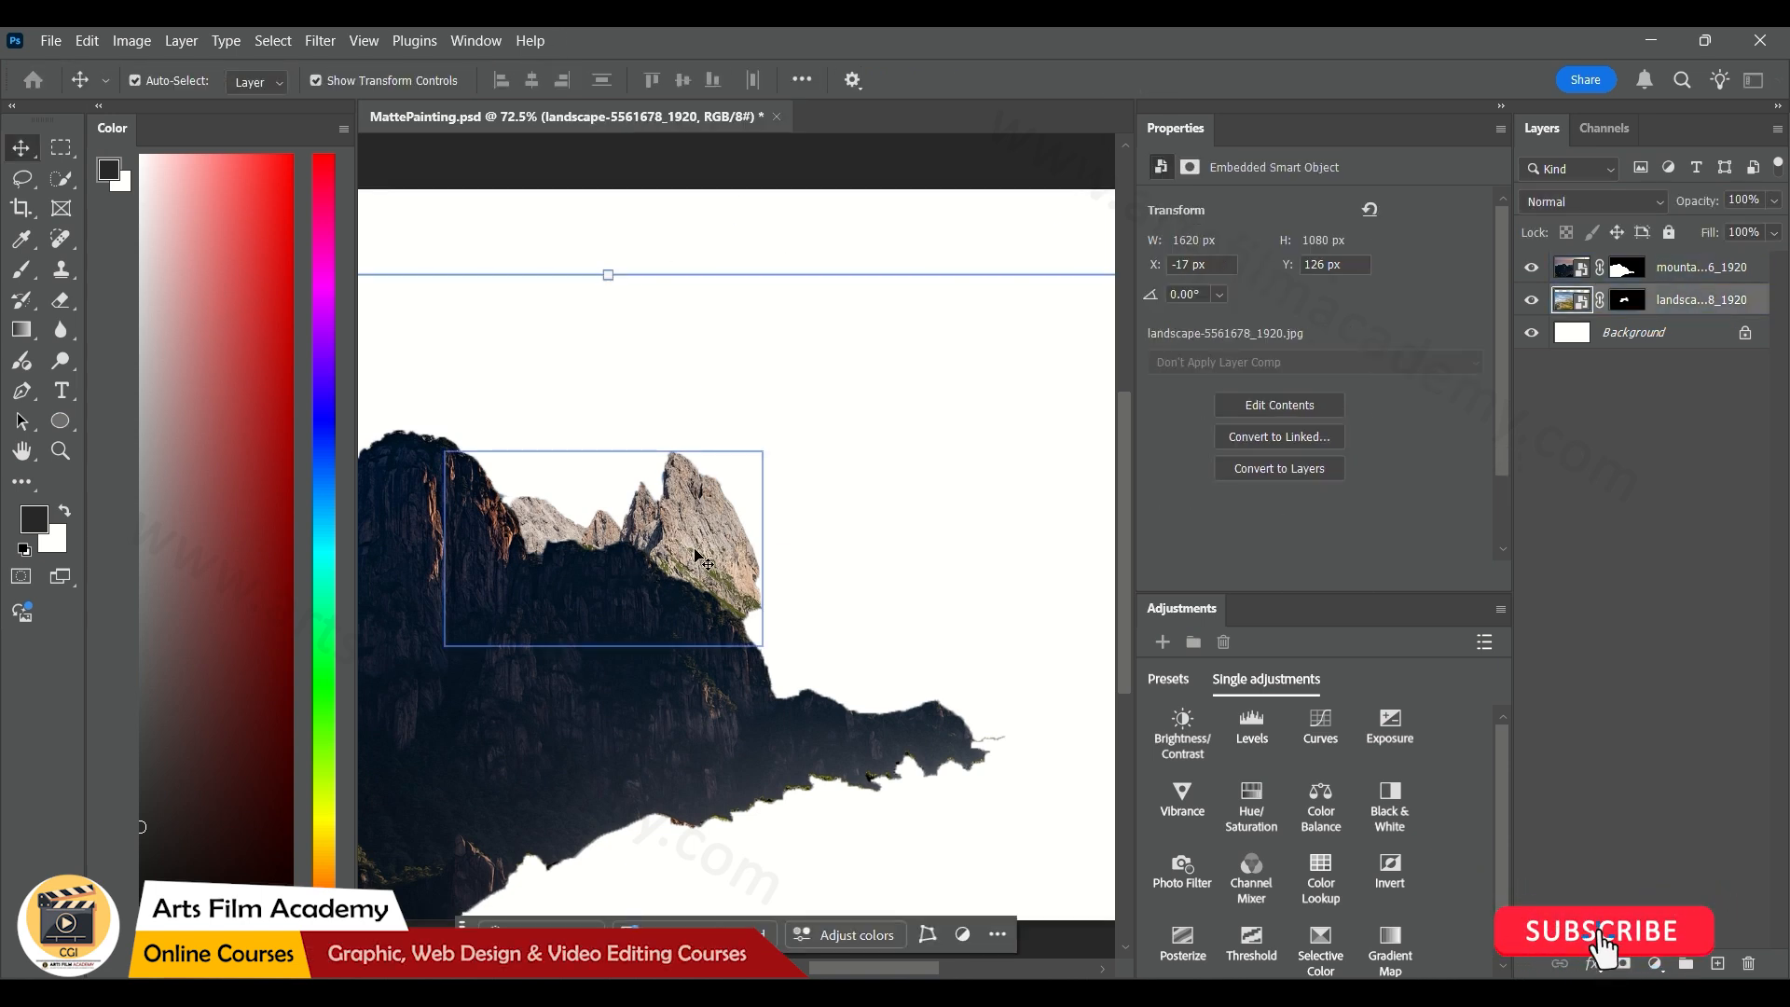
scroll(694, 550, down, 3)
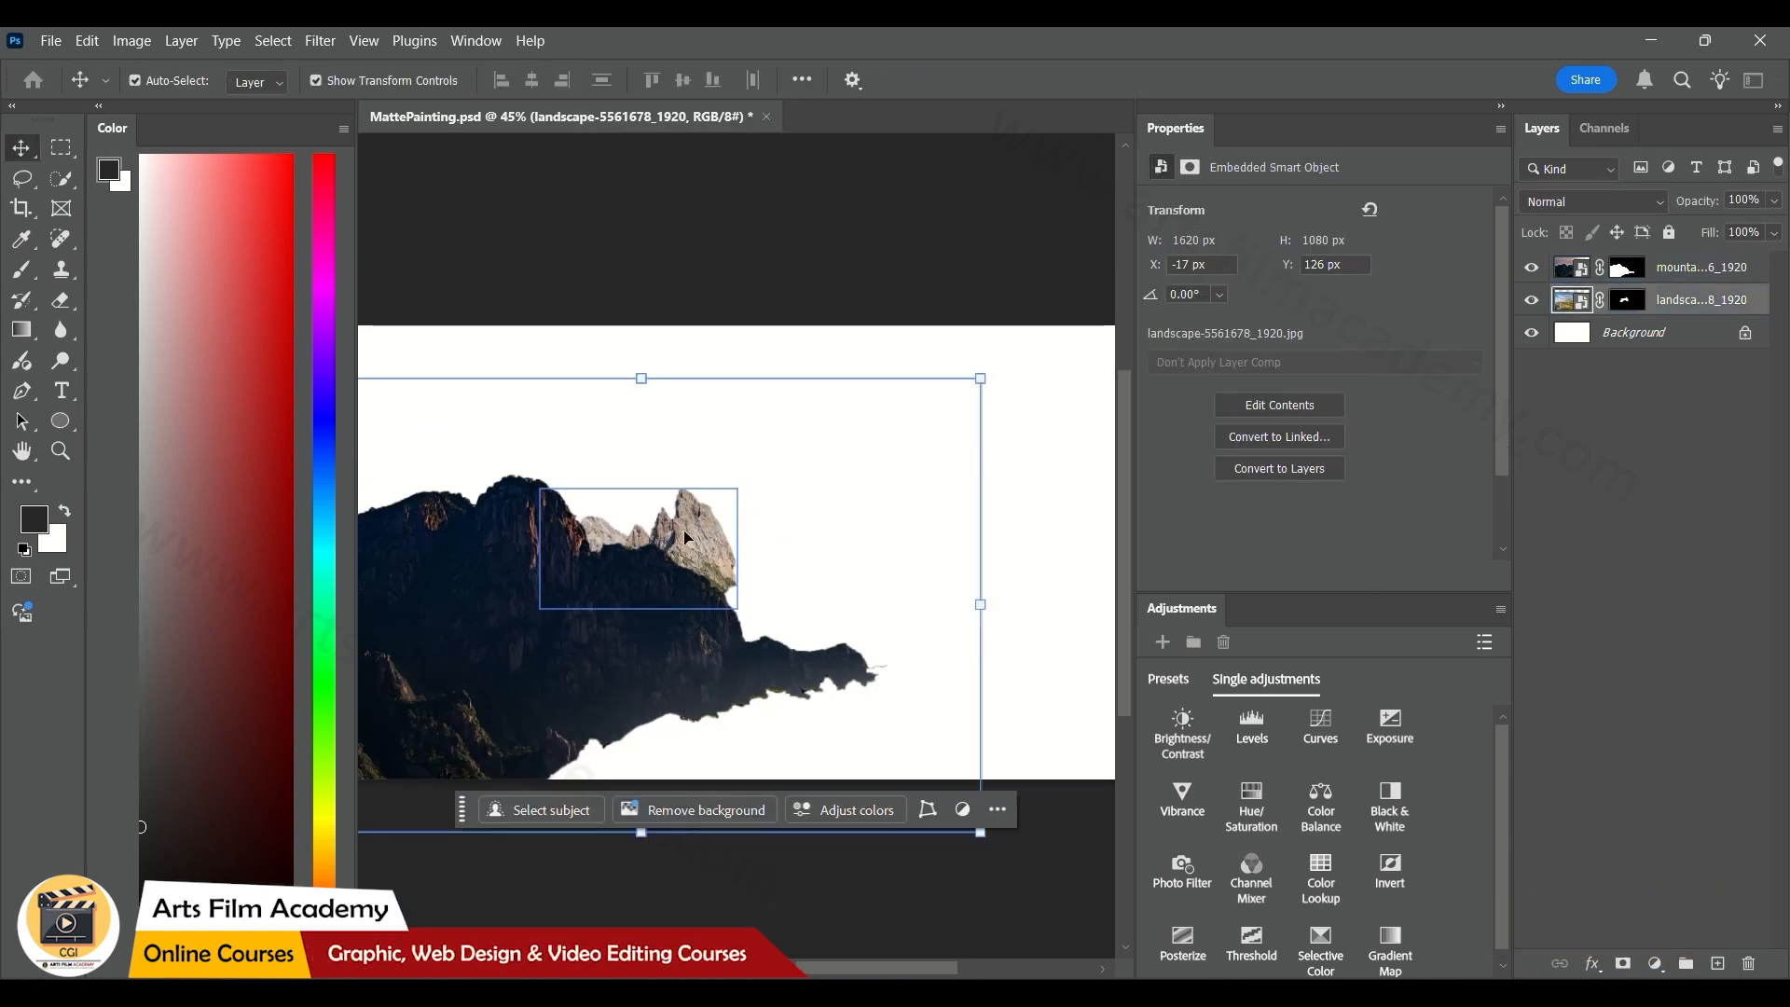
right_click(684, 531)
scroll(685, 529, down, 1)
click(720, 339)
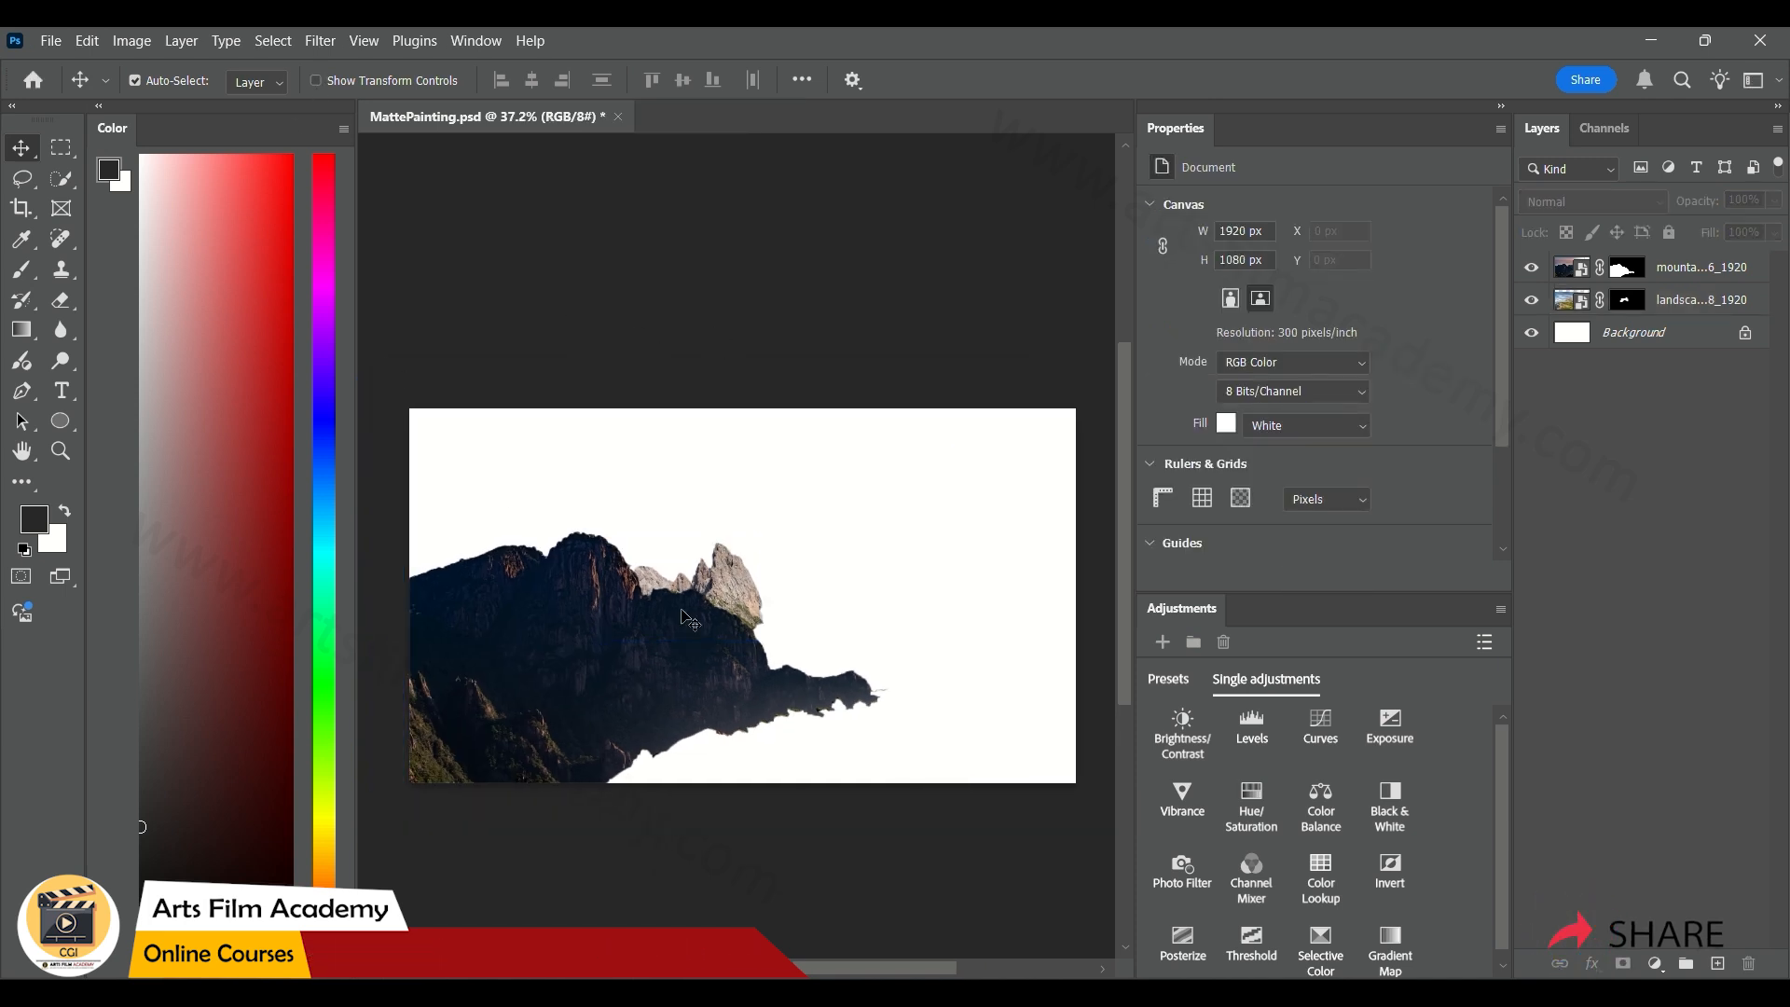
Try flipping the rocky peaks layer horizontally and shifting it slightly behind the dark mountain
click(763, 586)
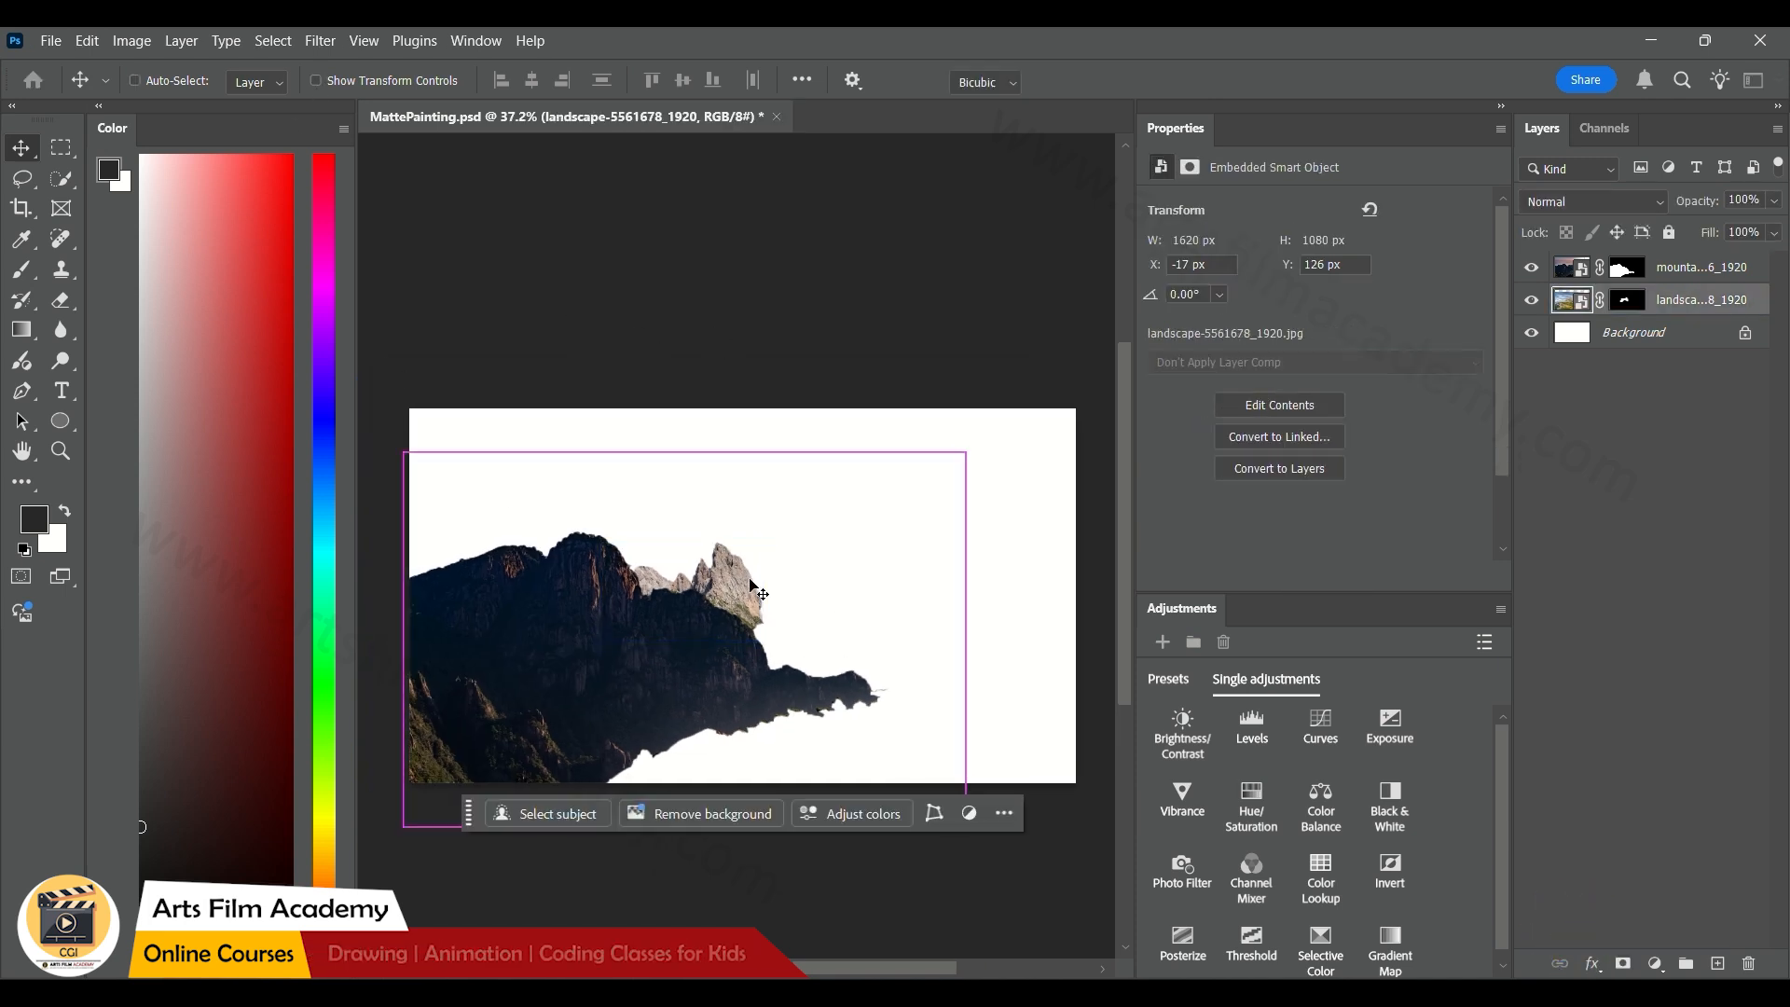
key(ctrl+t)
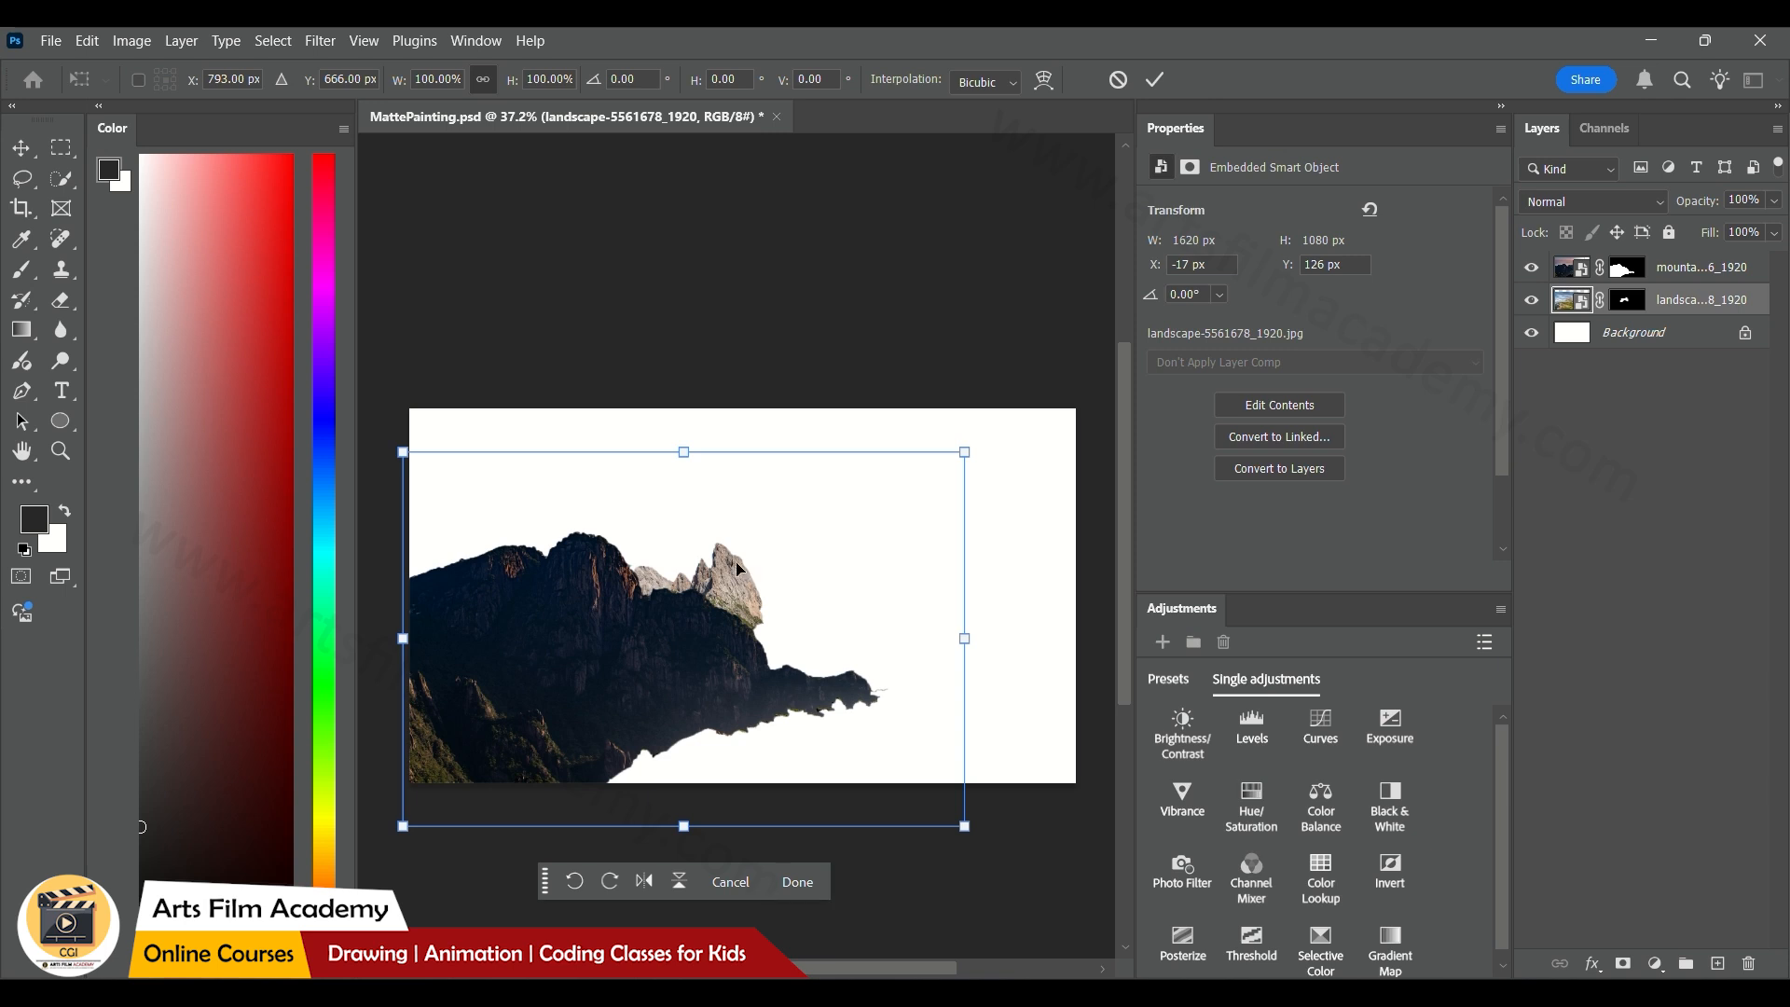
right_click(736, 568)
click(787, 523)
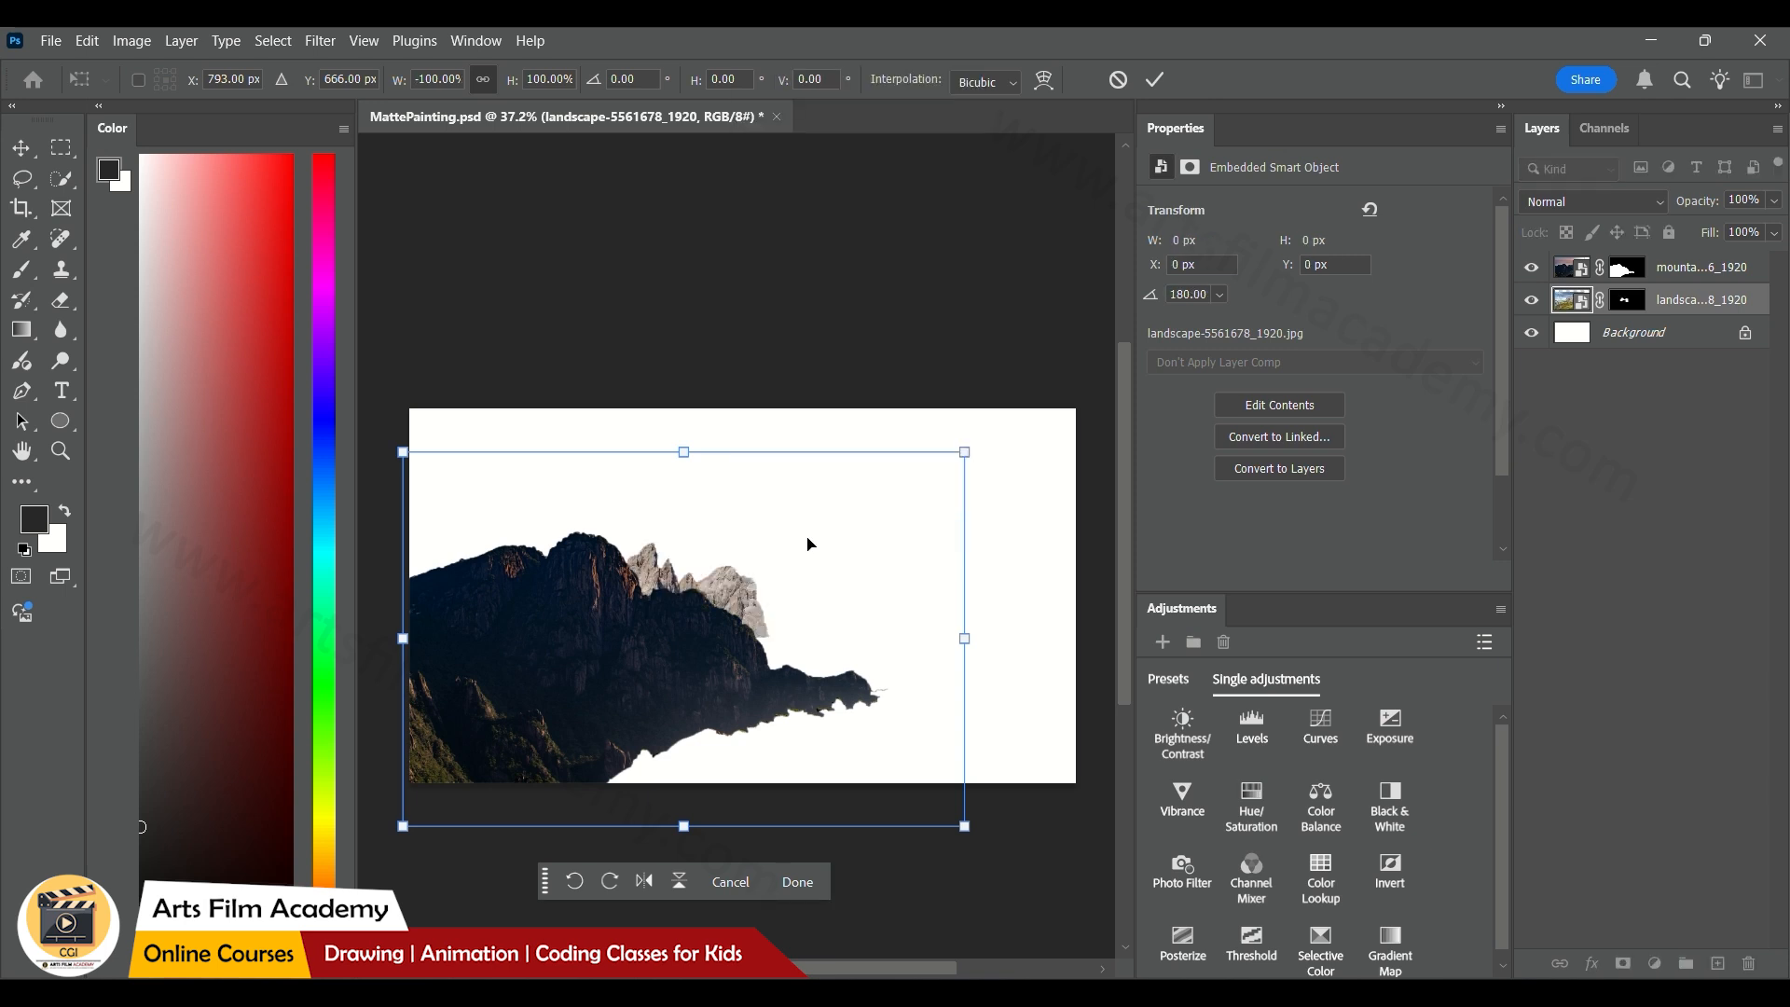
click(1152, 81)
scroll(622, 713, up, 2)
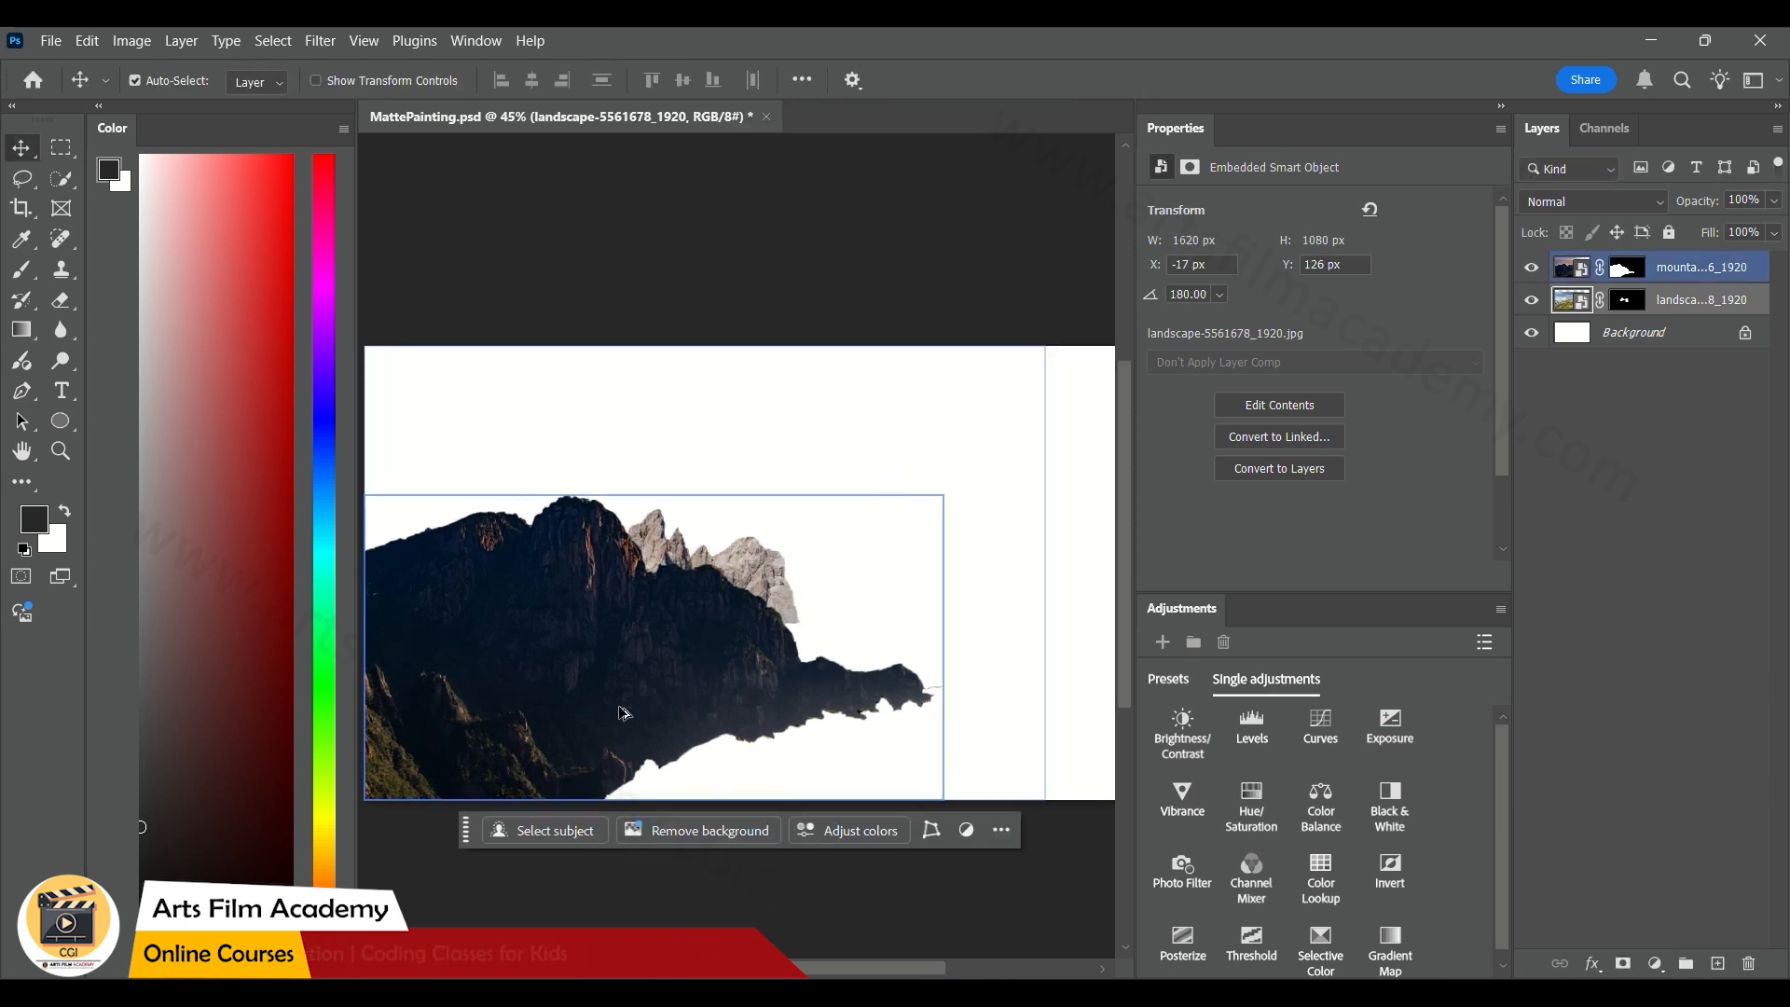
scroll(623, 712, up, 2)
mouse_move(829, 504)
mouse_down()
mouse_move(869, 522)
mouse_move(823, 528)
mouse_up()
Undo the shift and horizontal flip of the rocky peaks and save the document
key(ctrl+z)
key(ctrl+z)
key(ctrl+t)
key(ctrl+s)
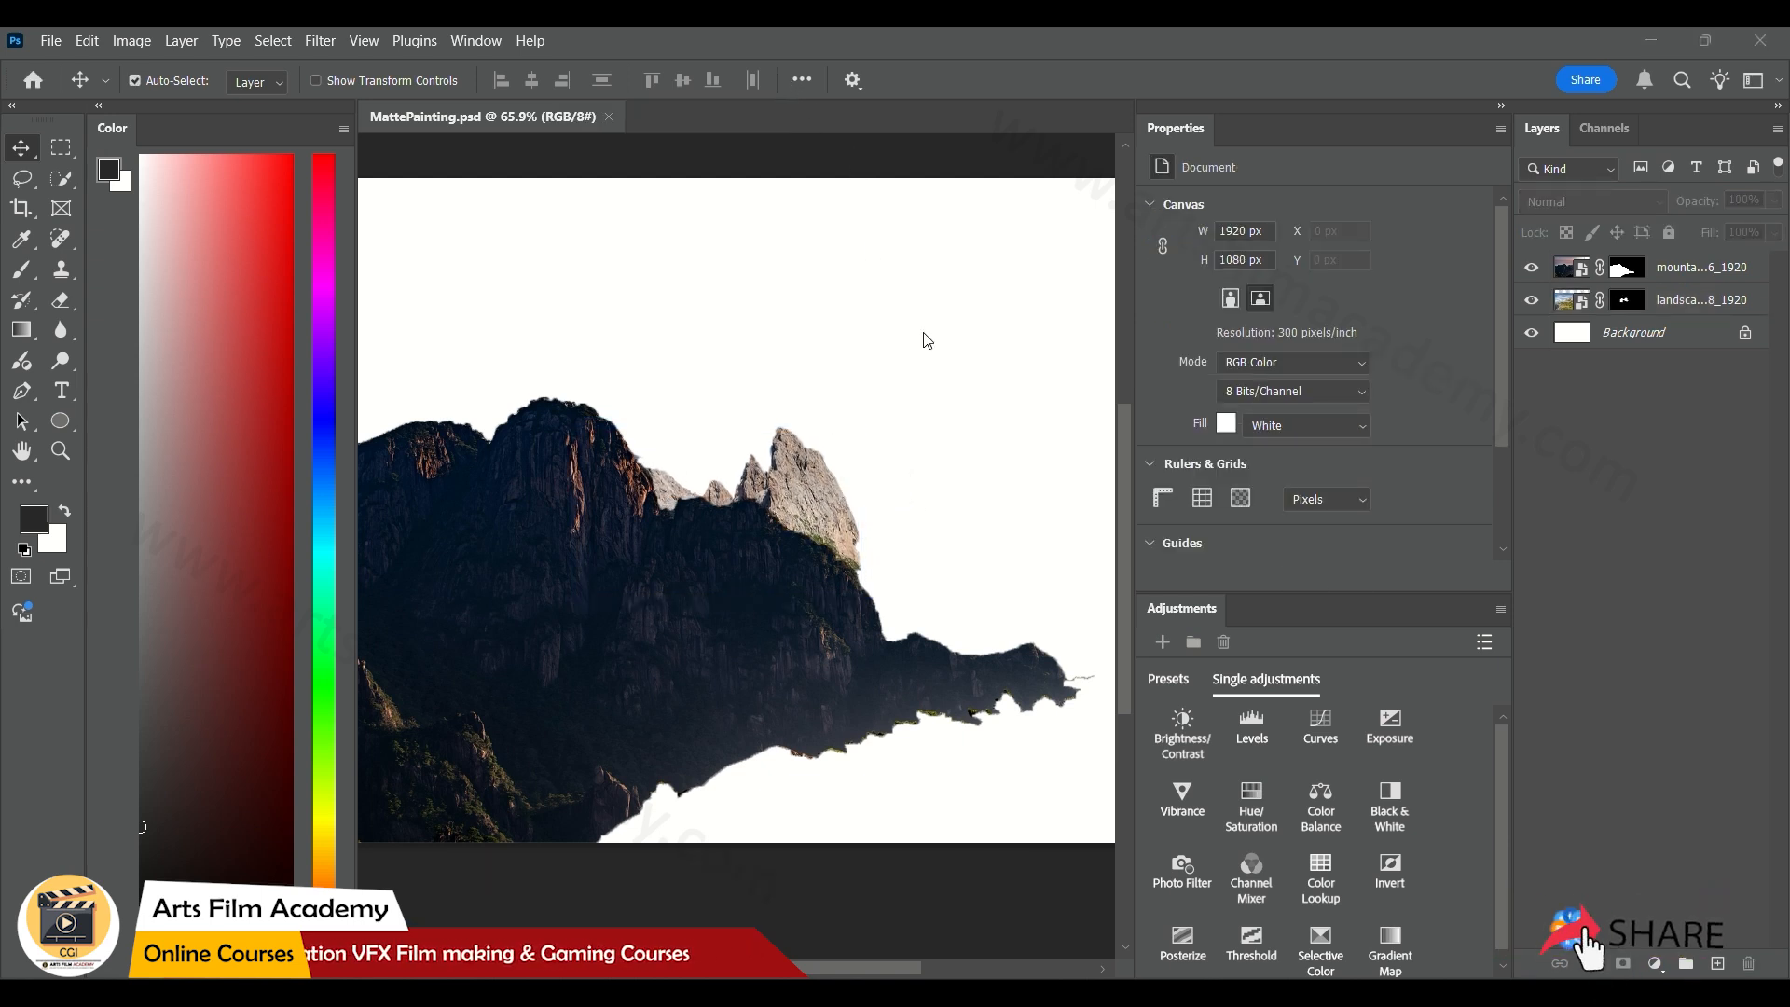
Place mountain-6827881_1920 from the Mattepainting folder as a new layer at X 249 px, Y 0 px
key(alt+Tab)
key(alt+Tab)
key(alt+Tab)
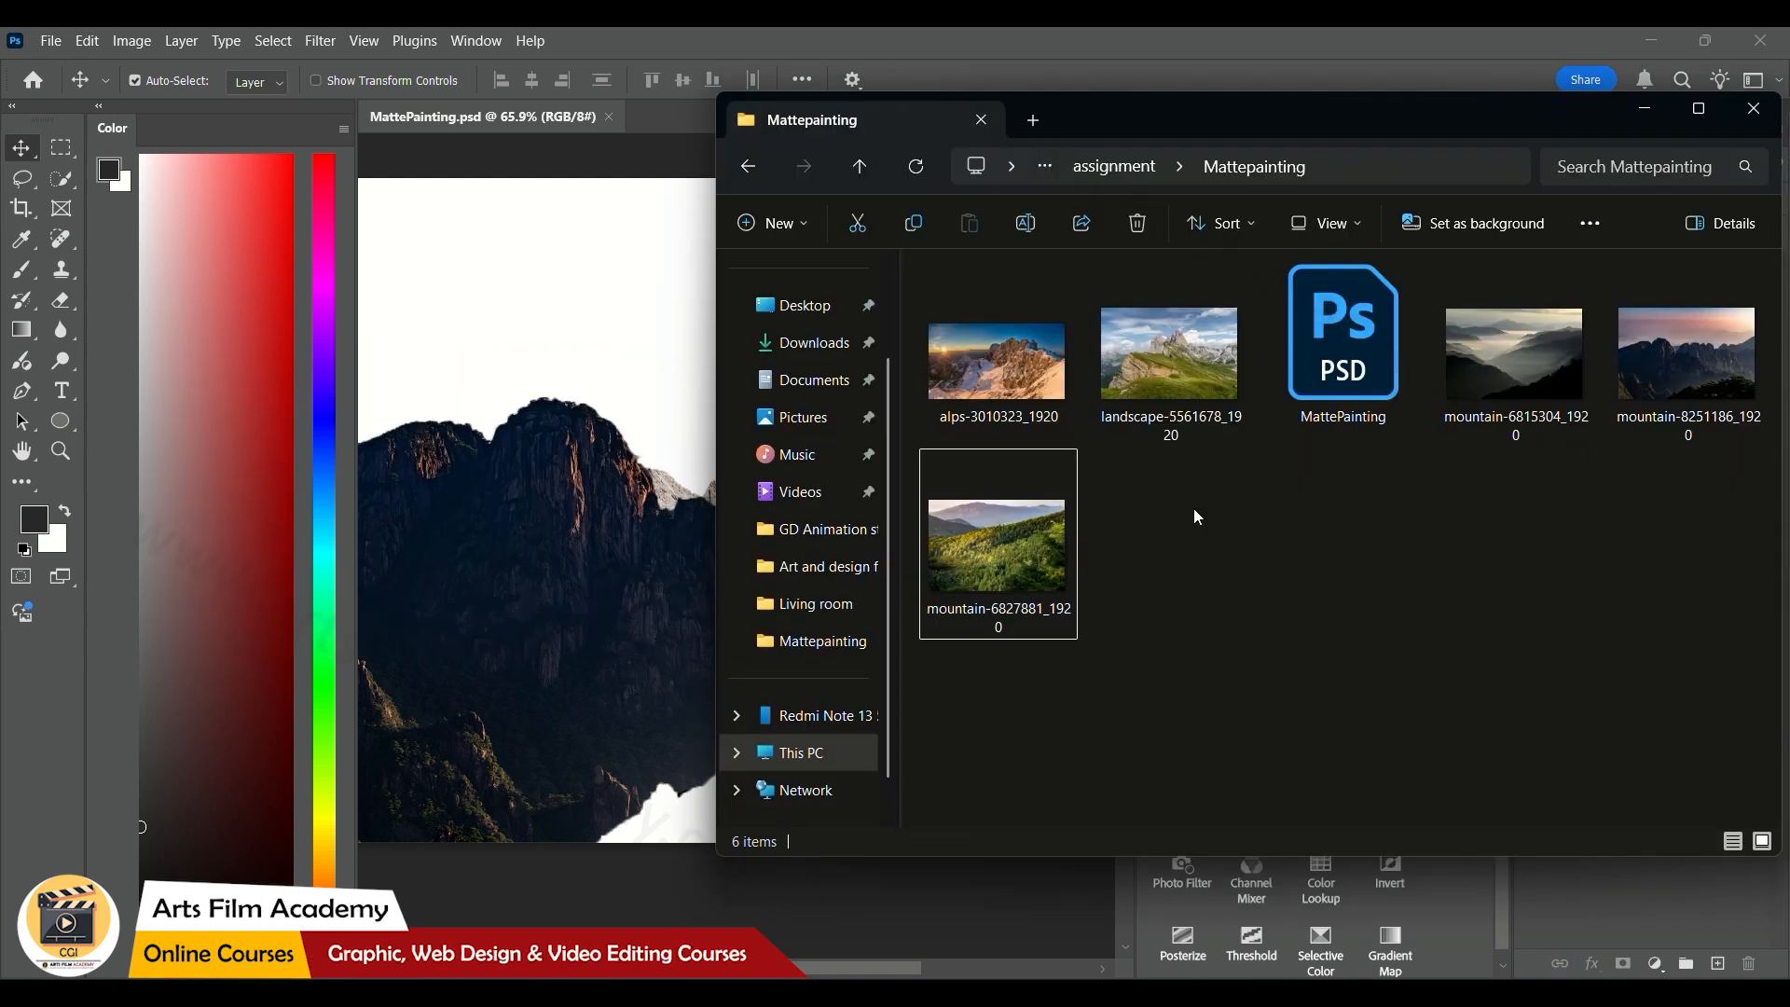
drag(969, 559, 460, 619)
click(1156, 82)
scroll(895, 471, down, 3)
mouse_move(884, 485)
mouse_down()
mouse_move(732, 495)
mouse_move(796, 552)
mouse_up()
Isolate the forested hillside with the Quick Selection tool and mask out the rest of the photo
key(w)
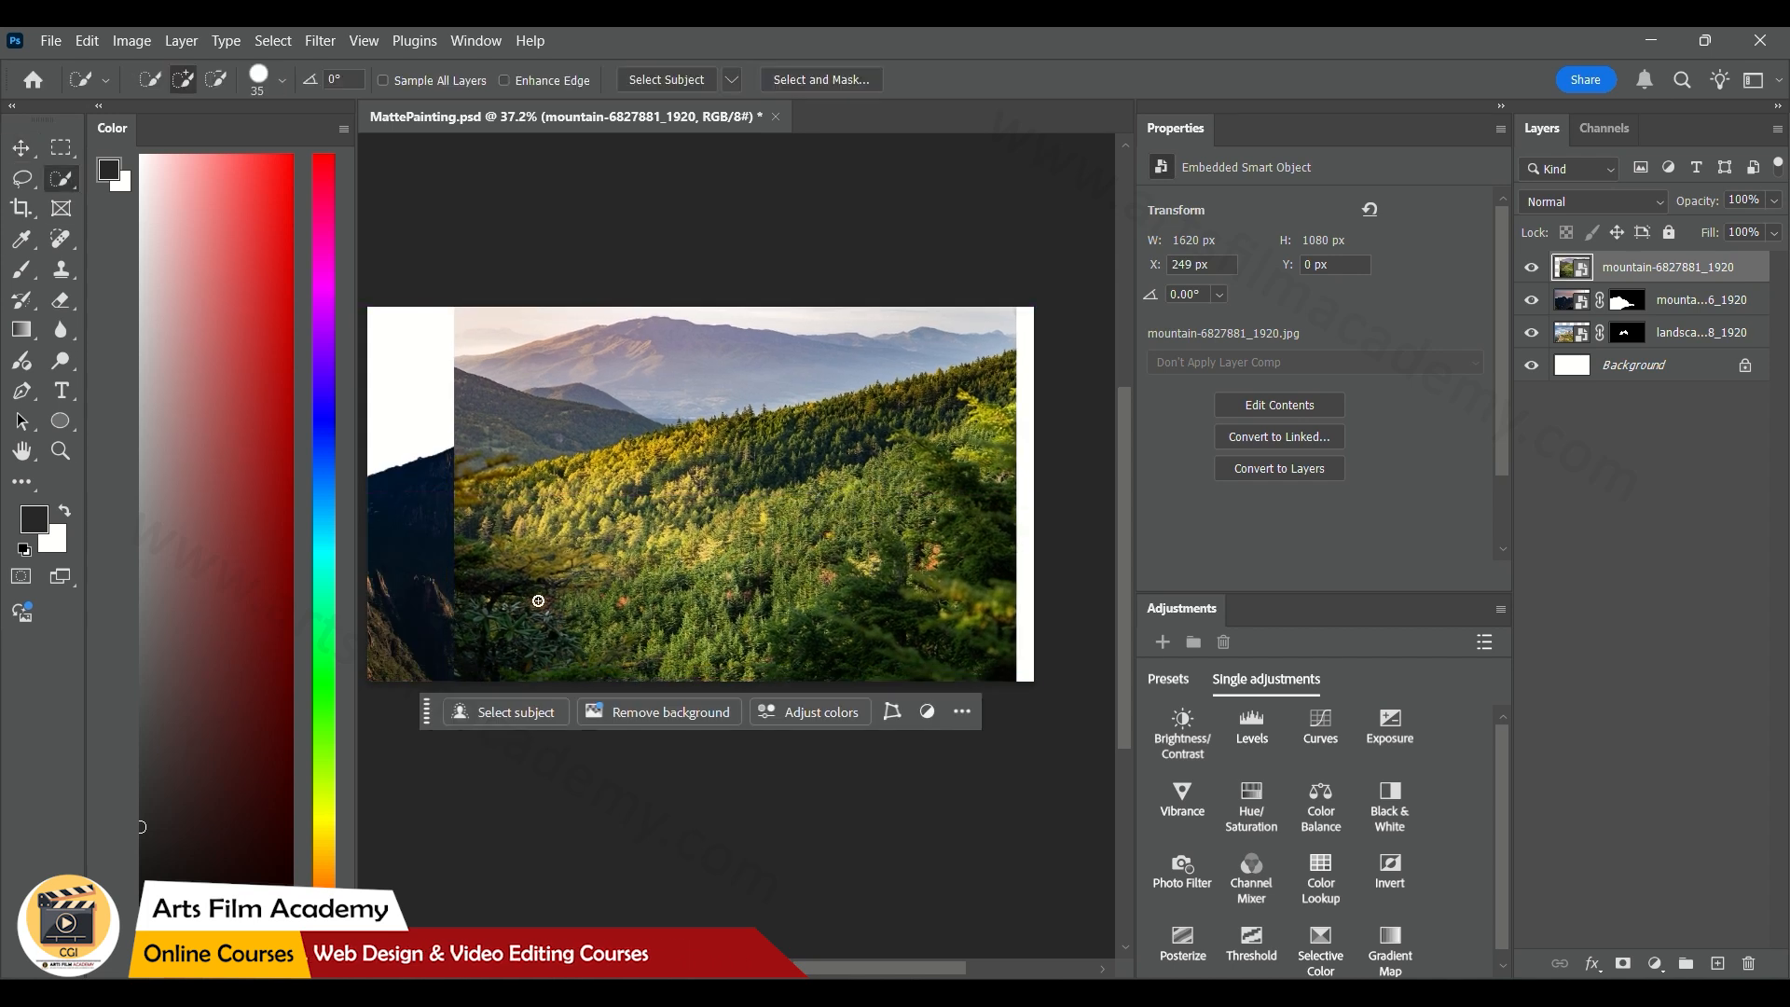
mouse_move(984, 396)
mouse_down()
mouse_move(1001, 464)
mouse_move(989, 580)
mouse_move(775, 629)
mouse_move(715, 528)
mouse_move(547, 646)
mouse_move(736, 512)
mouse_up()
click(1622, 966)
key(v)
Flip the forested hillside layer horizontally so its slope descends toward the right
key(ctrl+t)
right_click(725, 516)
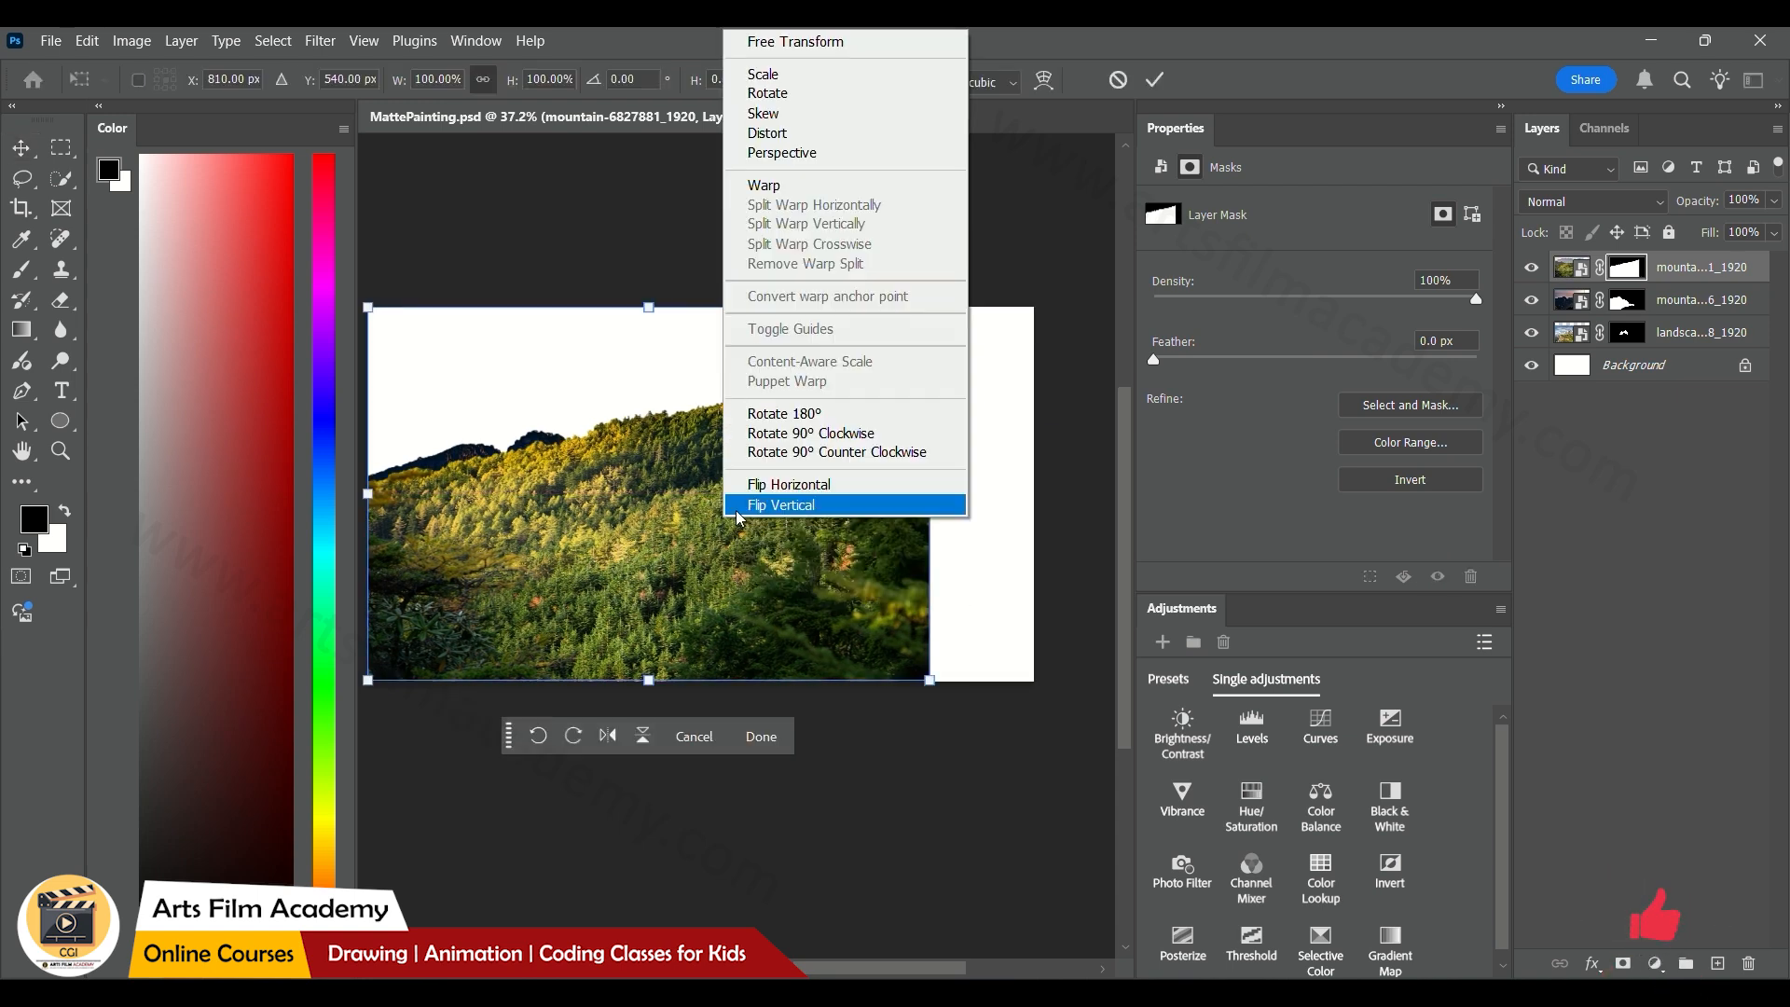
click(764, 486)
click(1153, 84)
Scale the forested hillside down and position it in the lower-left area of the canvas
key(ctrl+t)
drag(929, 308, 849, 412)
drag(711, 528, 606, 583)
key(alt+space)
click(1154, 81)
Move the dark mountain and rocky peaks layers up together above the forested hillside, and deselect them
click(1684, 303)
shift+click(1680, 331)
drag(652, 494, 653, 426)
click(667, 746)
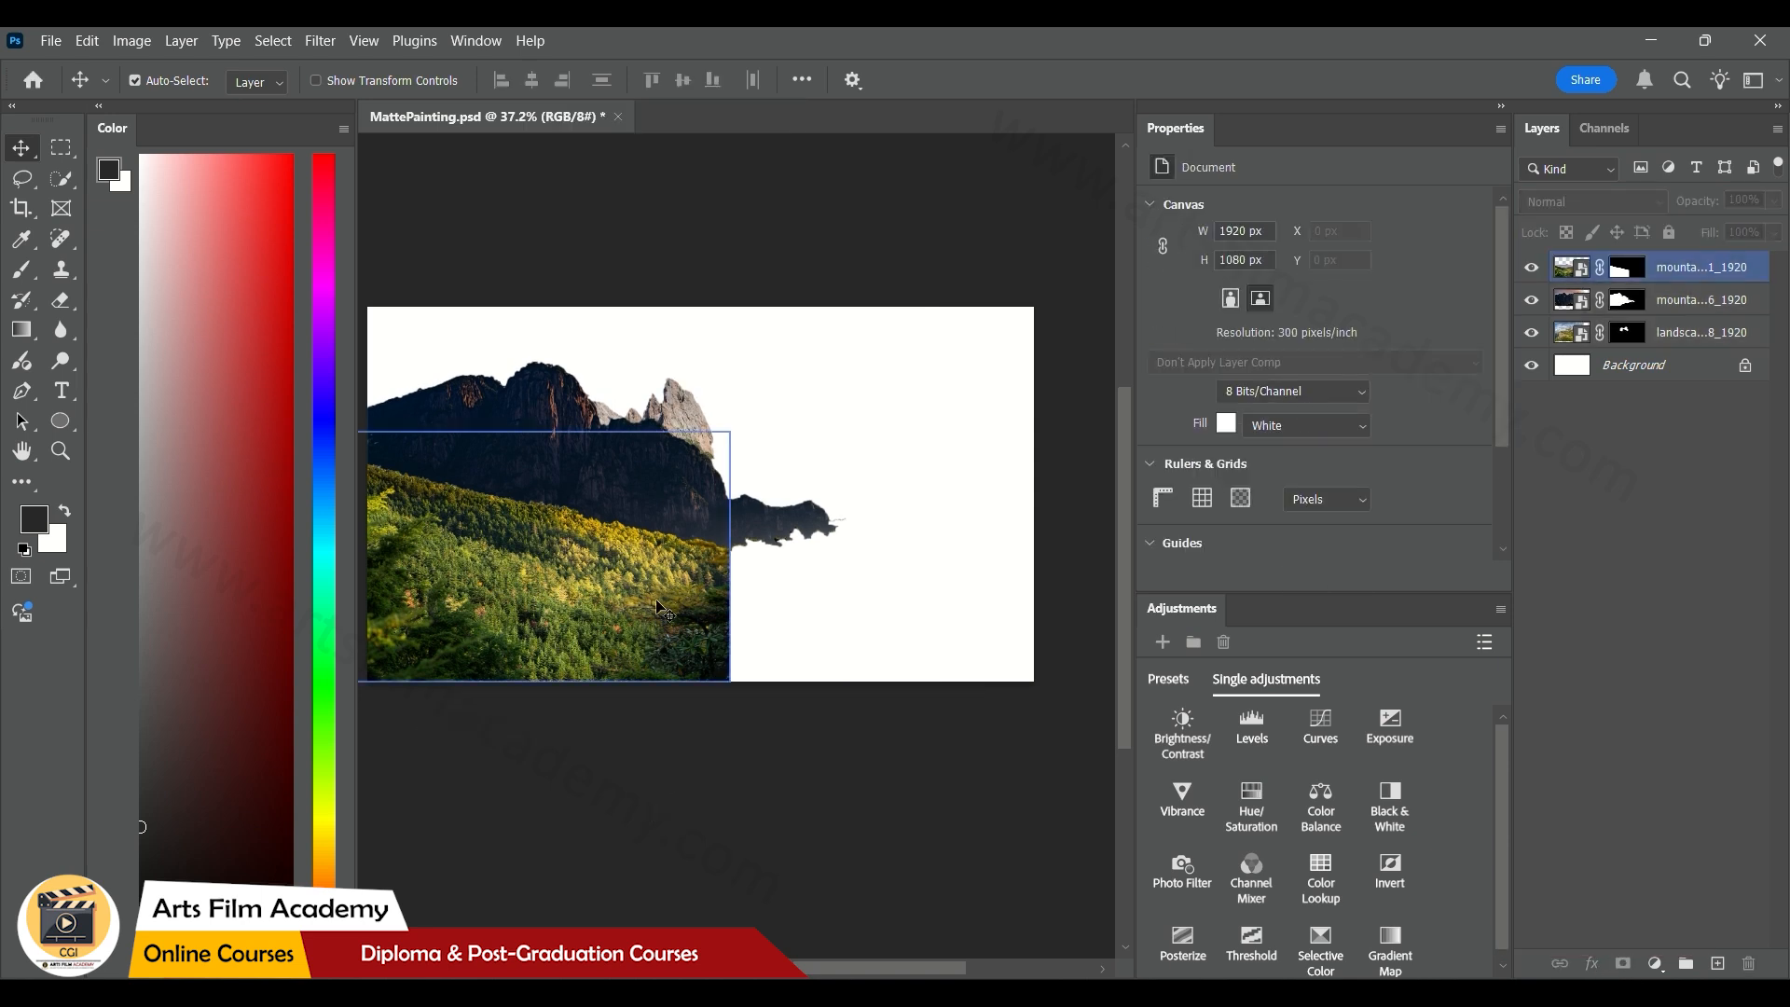
Fade the forested hillside's hard right edge by painting black on its layer mask with an enlarged soft brush
click(657, 606)
click(22, 270)
click(1622, 268)
key(bracketright)
key(bracketright)
key(bracketright)
key(bracketright)
key(bracketright)
key(bracketright)
key(bracketright)
key(bracketright)
key(bracketright)
key(bracketright)
mouse_move(747, 571)
mouse_down()
mouse_move(764, 552)
mouse_move(787, 654)
mouse_up()
key(v)
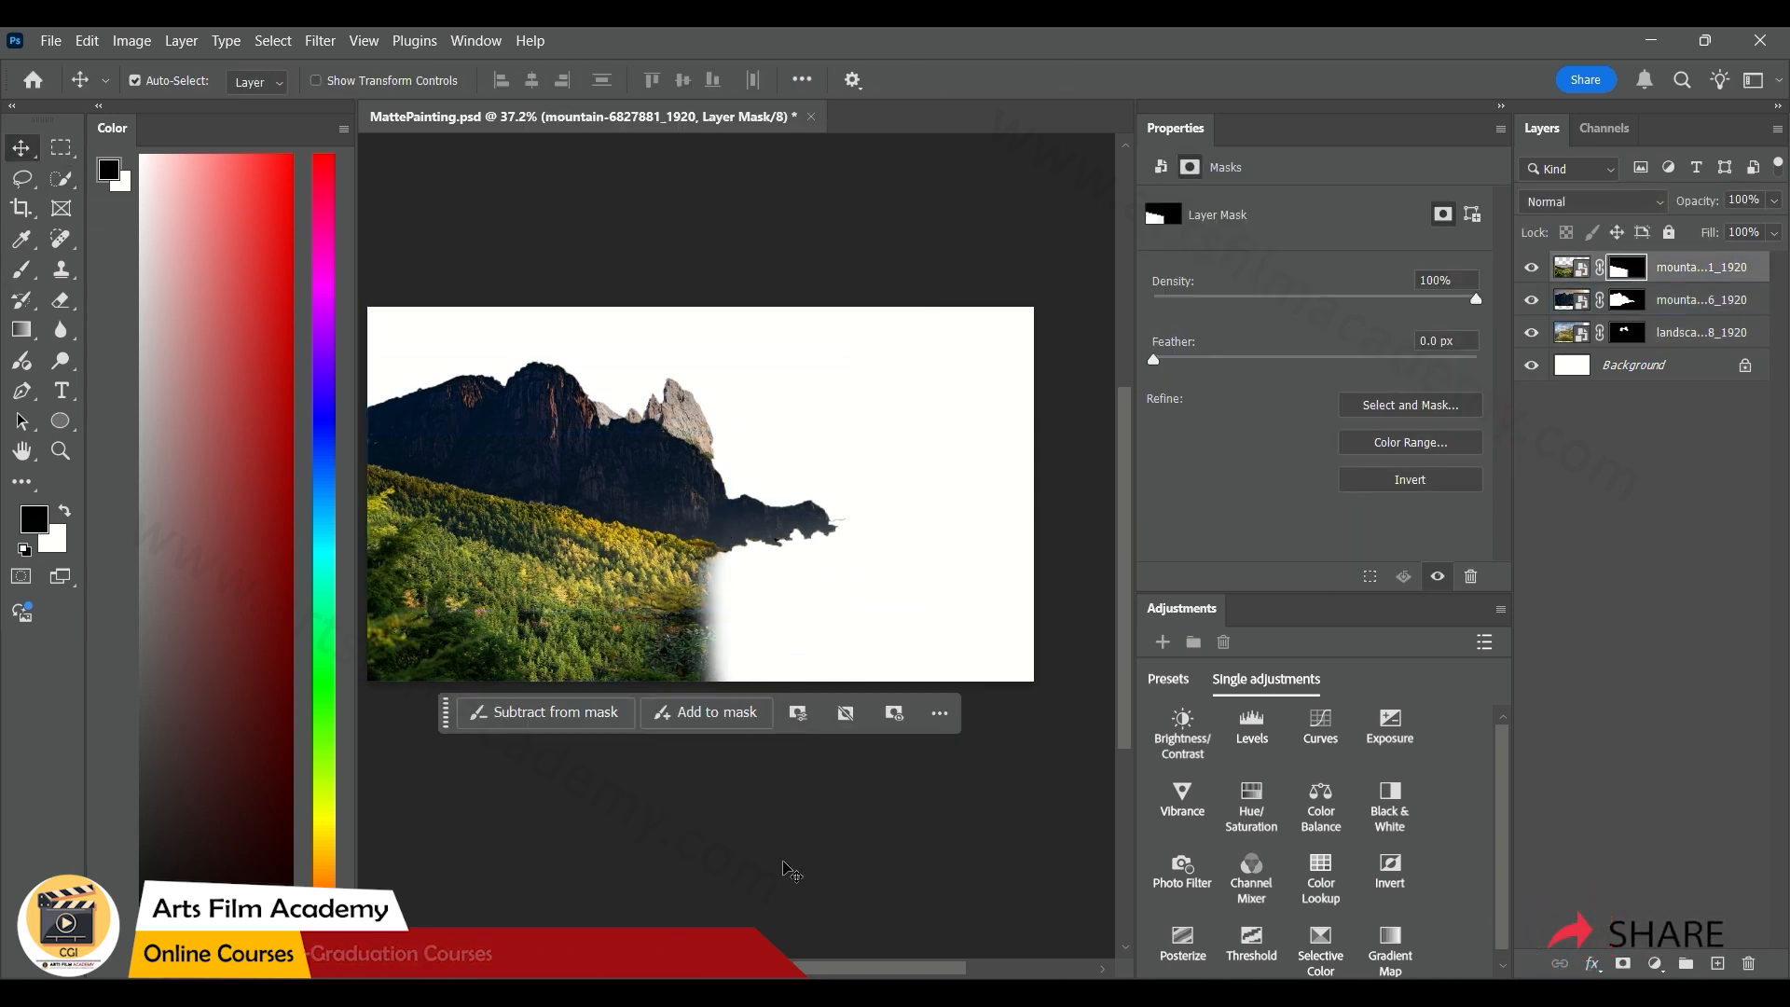
click(785, 797)
Scale the forested hillside to 122.48%, lower it along the canvas's bottom edge, and save the document
drag(584, 624, 585, 602)
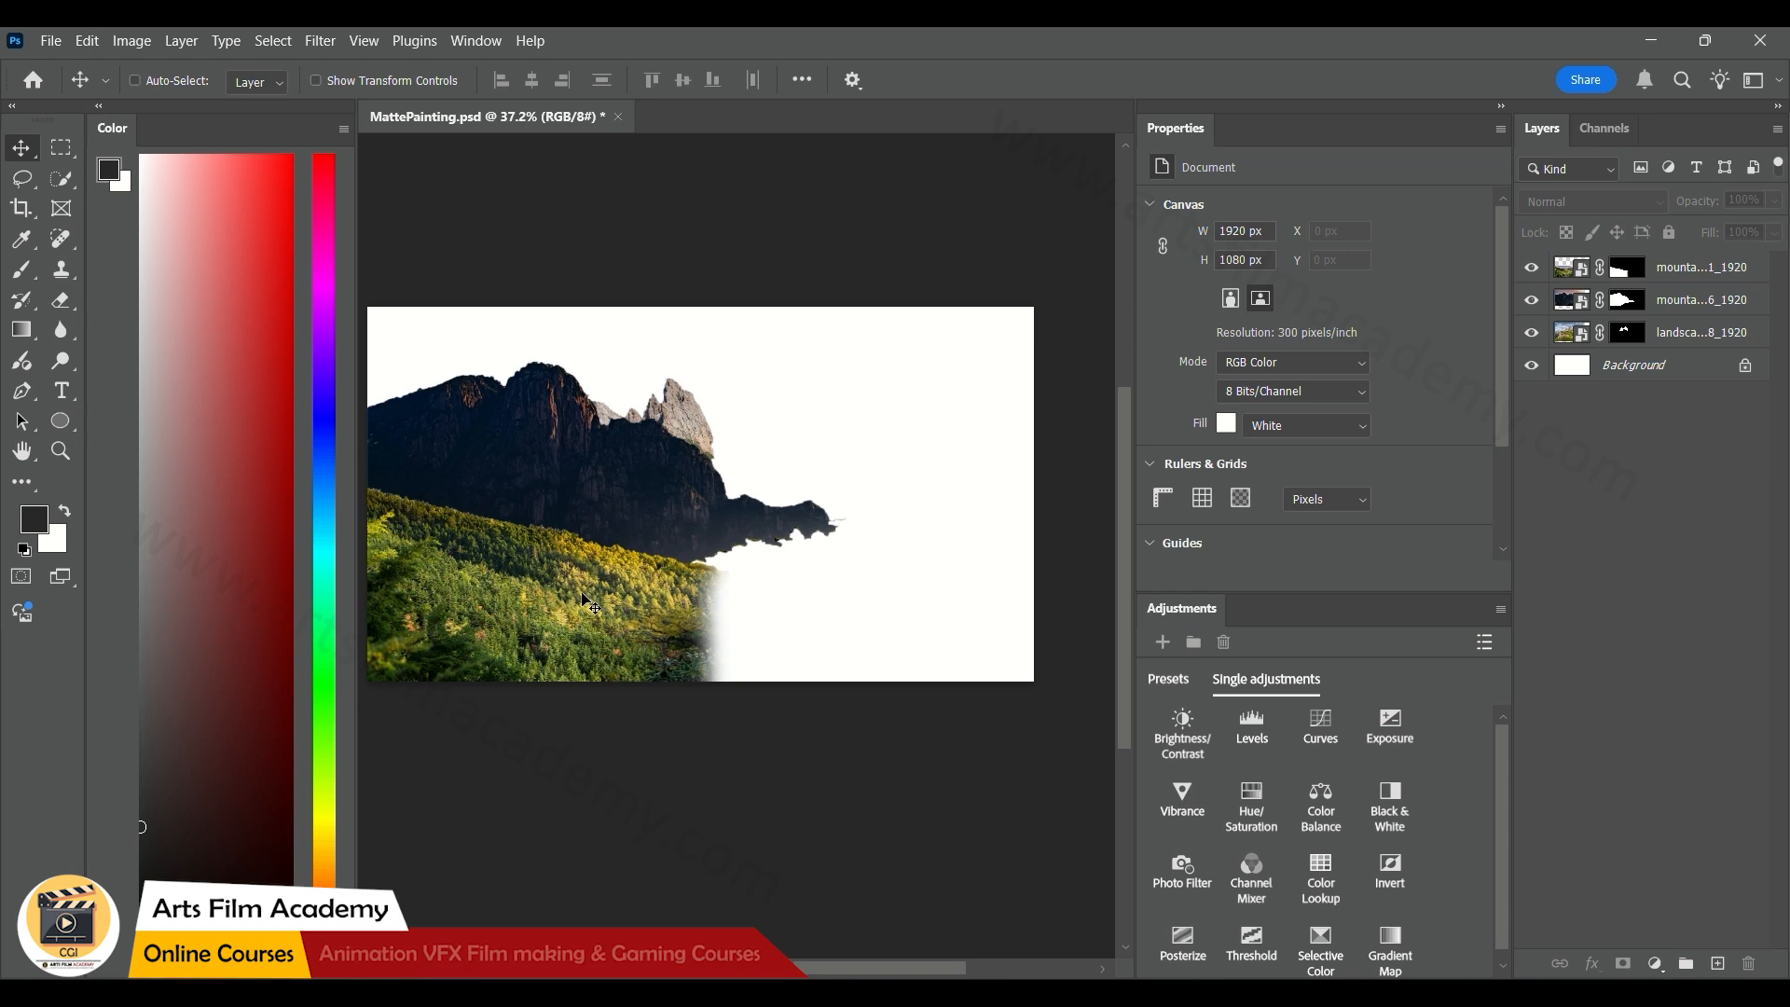
key(ctrl+t)
drag(729, 706, 812, 760)
drag(679, 647, 666, 685)
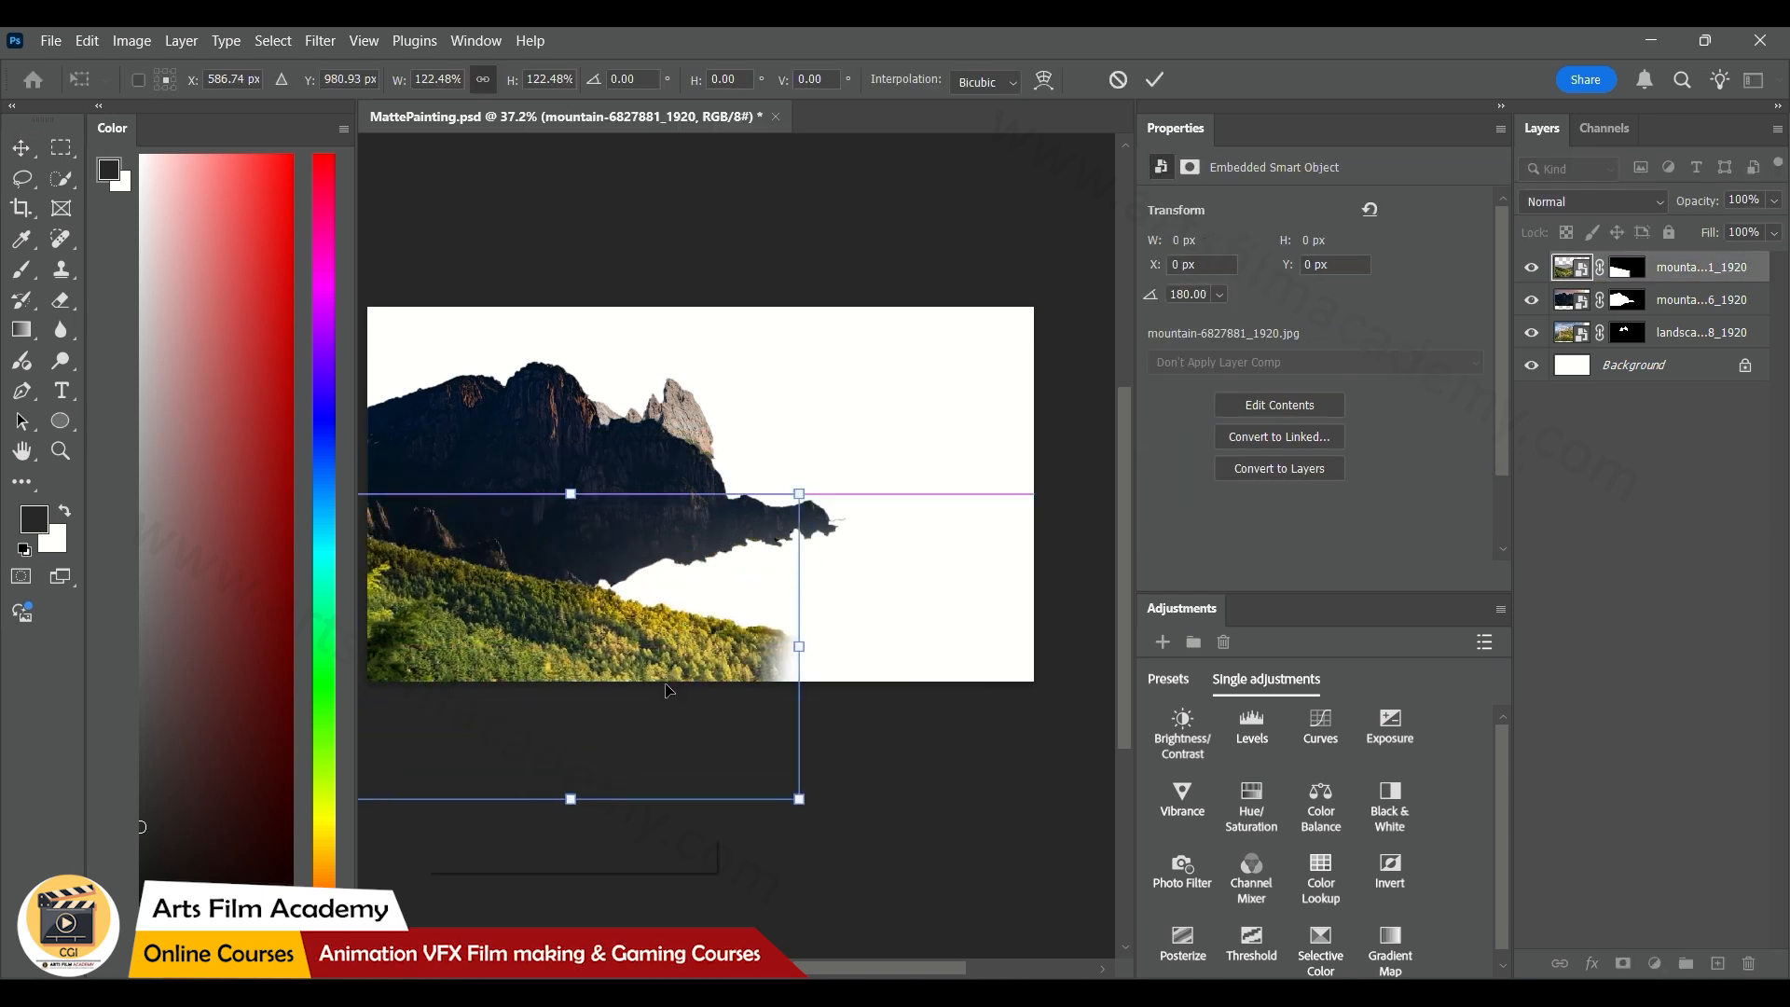
key(Return)
key(ctrl+s)
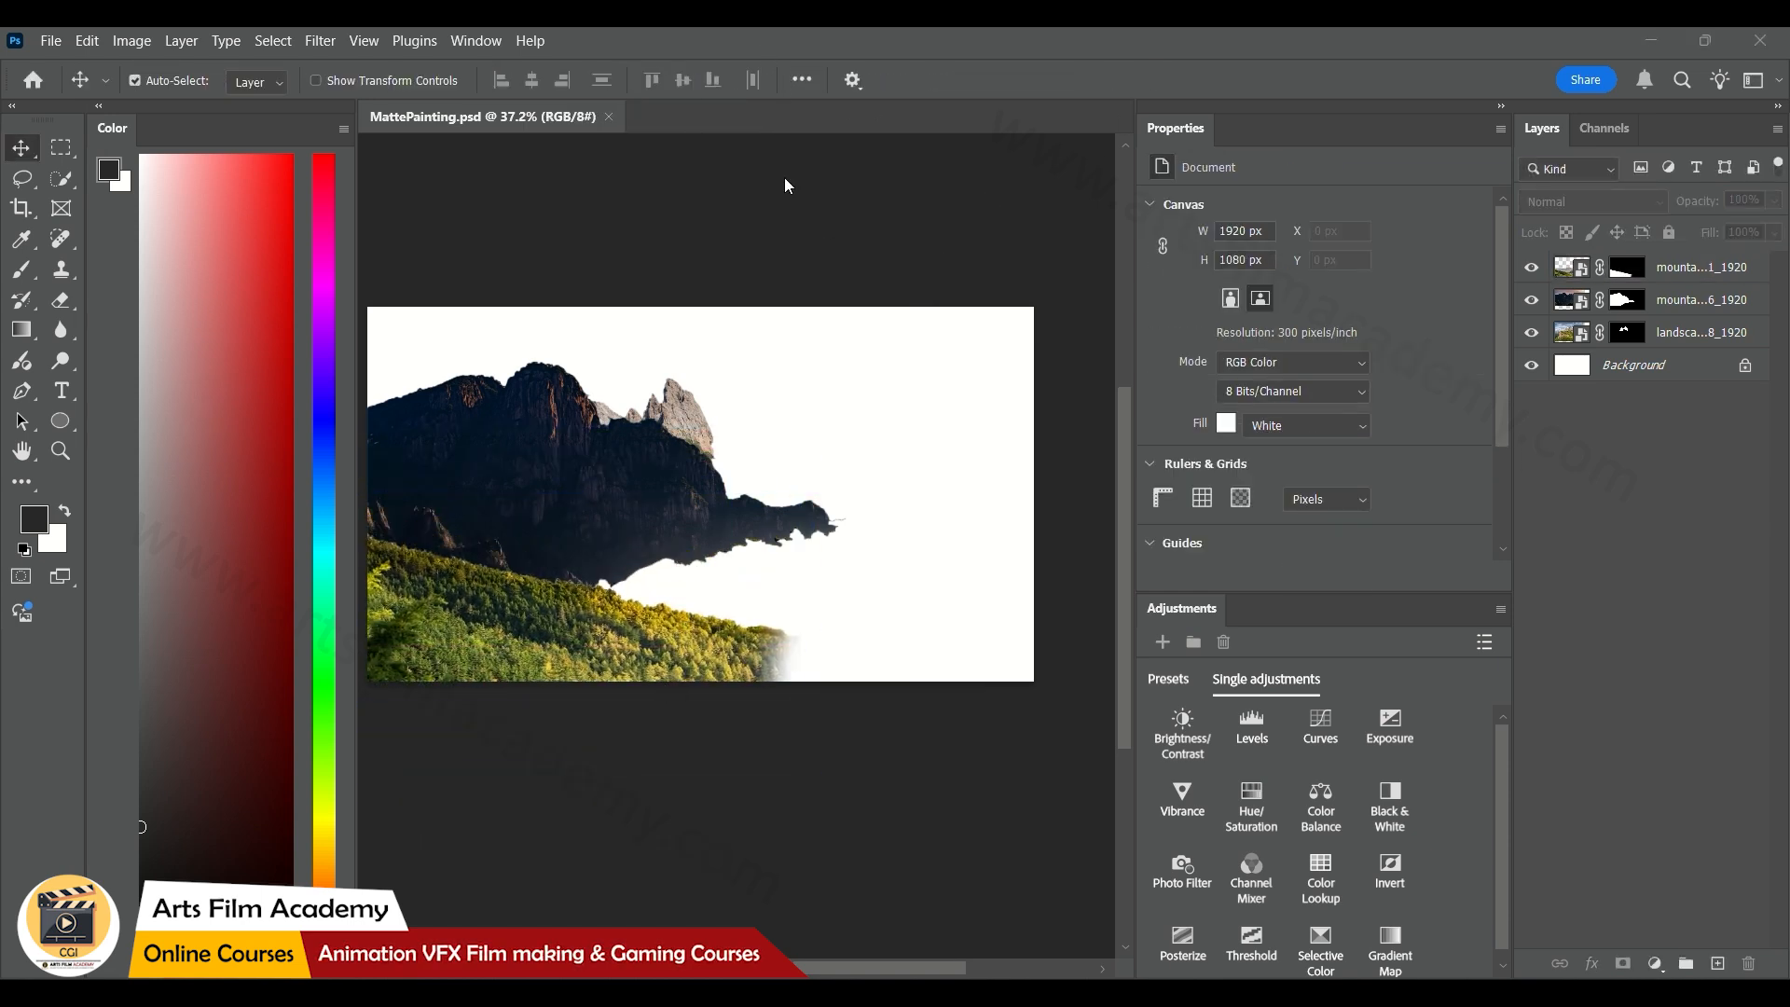
Place desert-5439231_1920 from the Mattepainting folder as a new layer, enlarged slightly and shifted right
key(alt+Tab)
drag(1216, 608, 548, 567)
drag(980, 680, 1018, 706)
drag(778, 628, 821, 608)
click(1154, 81)
Mask the desert photo down to its foreground ground and move its layer beneath the forested hillside layer
drag(475, 645, 990, 643)
click(1622, 965)
key(v)
drag(1692, 268, 1678, 313)
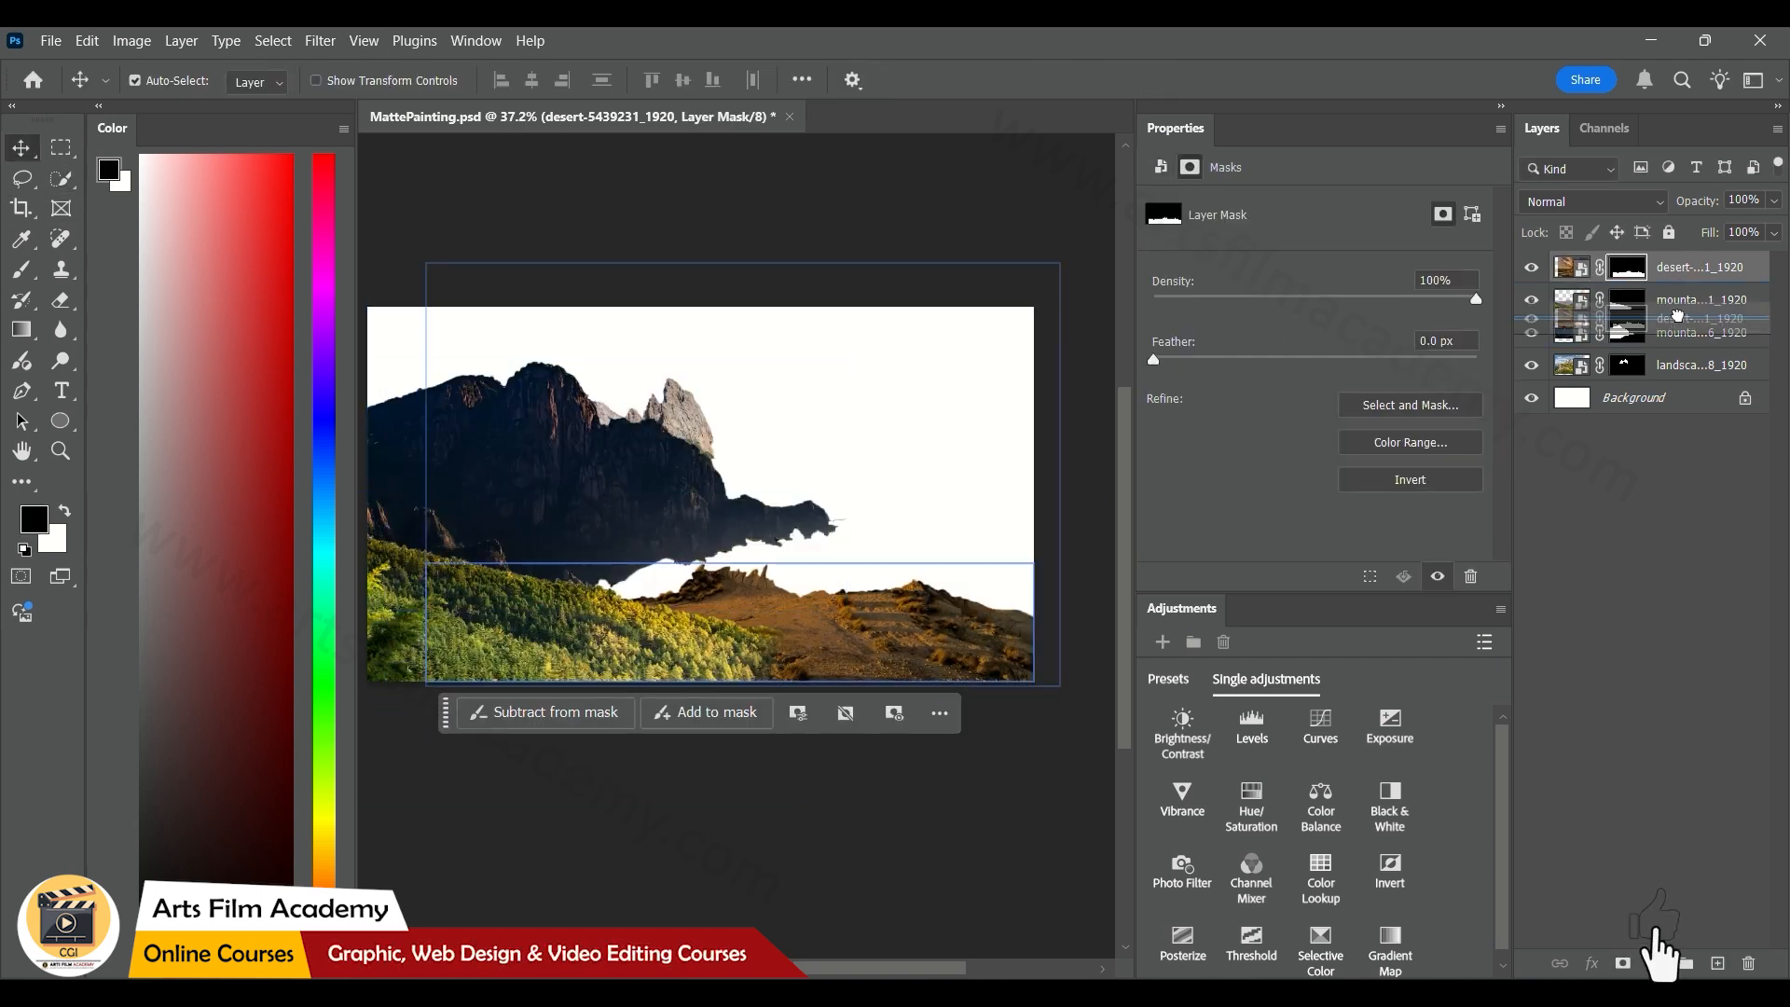
Enlarge the desert ground across the lower-right area and place its layer beneath the dark mountain layer
click(1571, 300)
drag(849, 632, 845, 632)
drag(1055, 262, 1117, 219)
drag(874, 653, 874, 605)
click(1154, 80)
drag(1706, 343, 1707, 348)
Nudge the desert ground left, lower the dark mountain and rocky peaks slightly, and save the document
drag(928, 635, 910, 638)
drag(513, 487, 514, 500)
drag(568, 503, 567, 513)
drag(657, 426, 657, 445)
ctrl+click(855, 277)
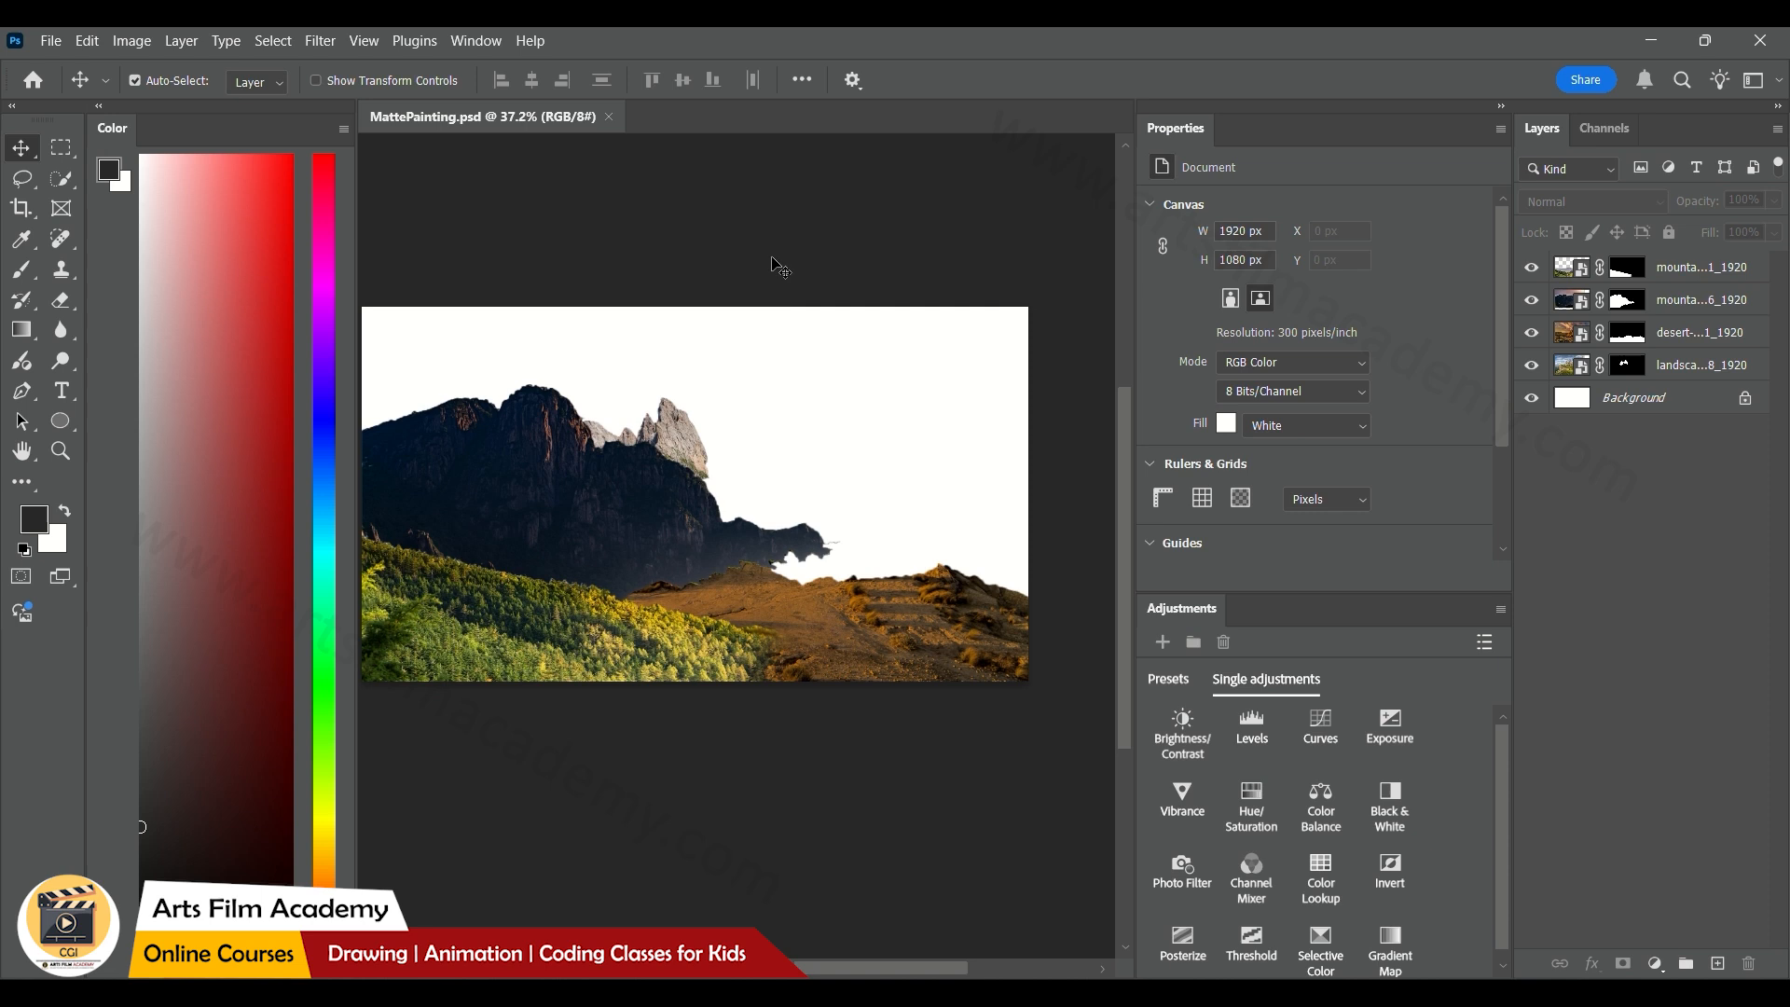
Place transilvania-5632013_1920 from the Mattepainting folder as a new layer filling the canvas at 24% scale
key(alt+Tab)
drag(1366, 539, 531, 615)
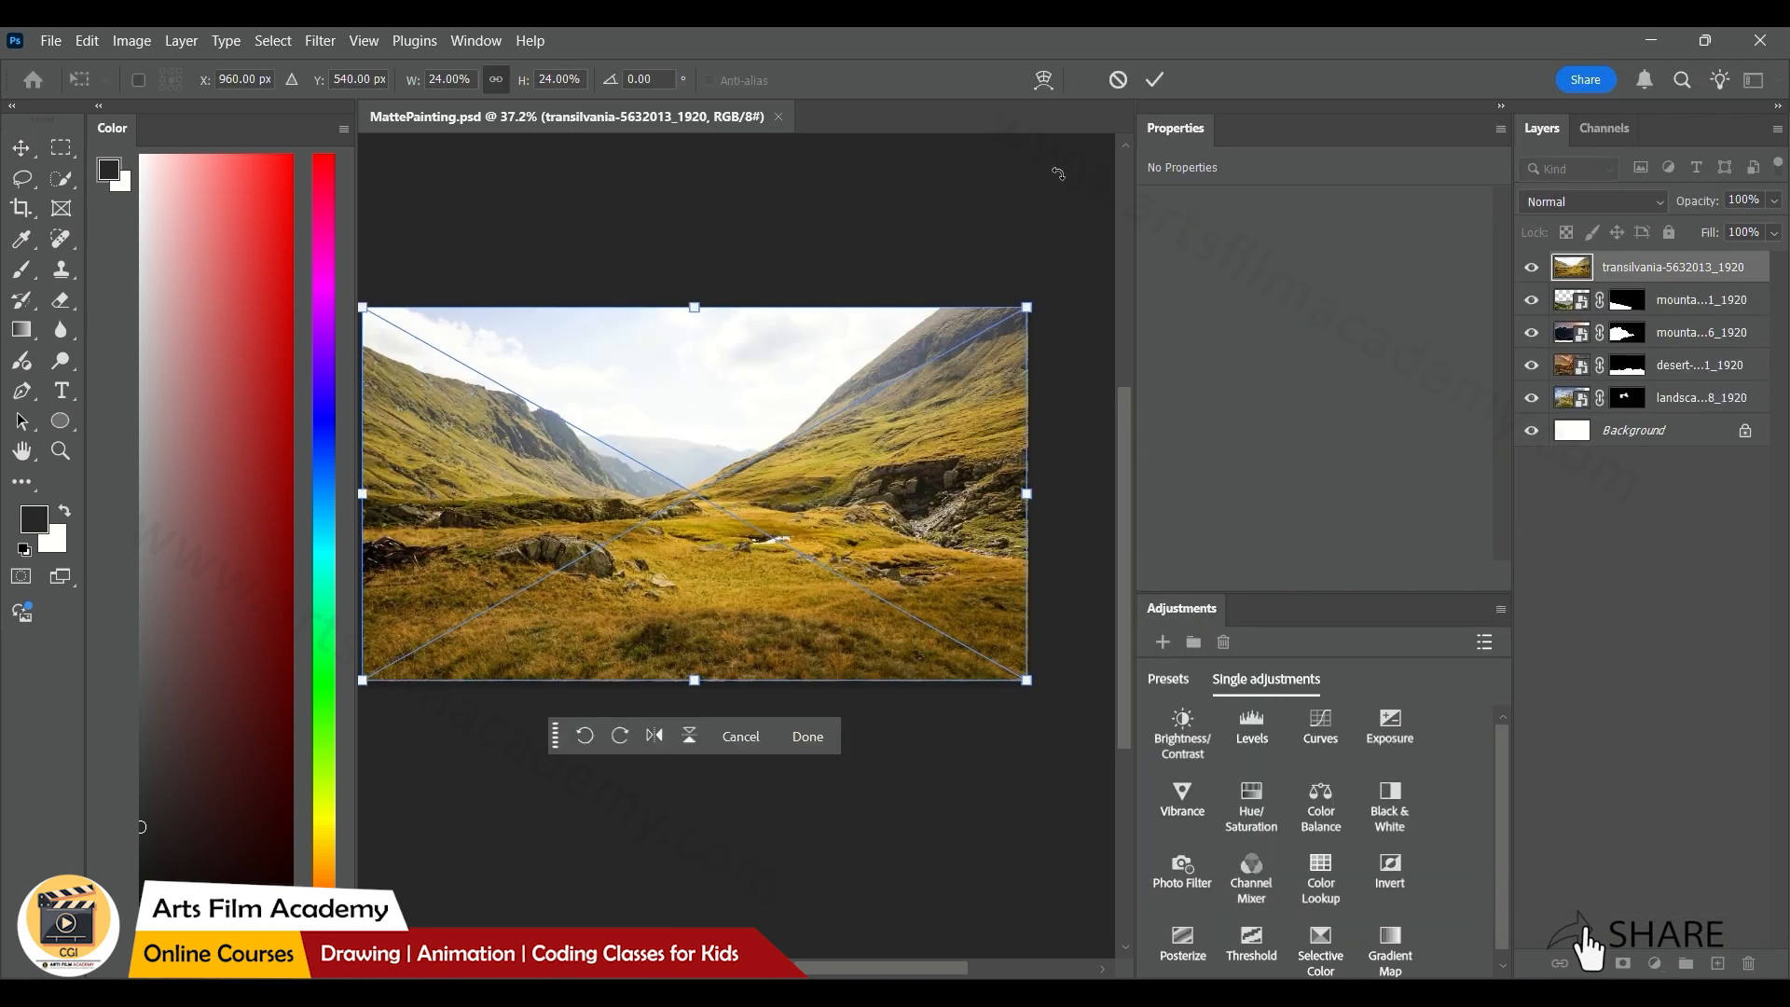
key(Return)
Mask the Transylvania photo down to its right grassy slope and move its layer directly above the Background
key(w)
mouse_move(880, 373)
mouse_down()
mouse_move(774, 484)
mouse_move(678, 510)
mouse_move(990, 360)
mouse_move(864, 318)
mouse_up()
click(1625, 963)
drag(1575, 267, 1600, 410)
key(v)
Shift the grassy slope slightly left and move the dark mountain toward the canvas's left edge
drag(958, 471, 897, 456)
key(ctrl+t)
key(Return)
drag(678, 490, 416, 542)
drag(653, 494, 449, 488)
click(664, 494)
Enlarge the rocky peaks and position them between the dark mountain and the grassy slope
drag(690, 457, 643, 550)
drag(870, 411, 986, 333)
drag(652, 522, 627, 529)
click(1157, 82)
click(917, 224)
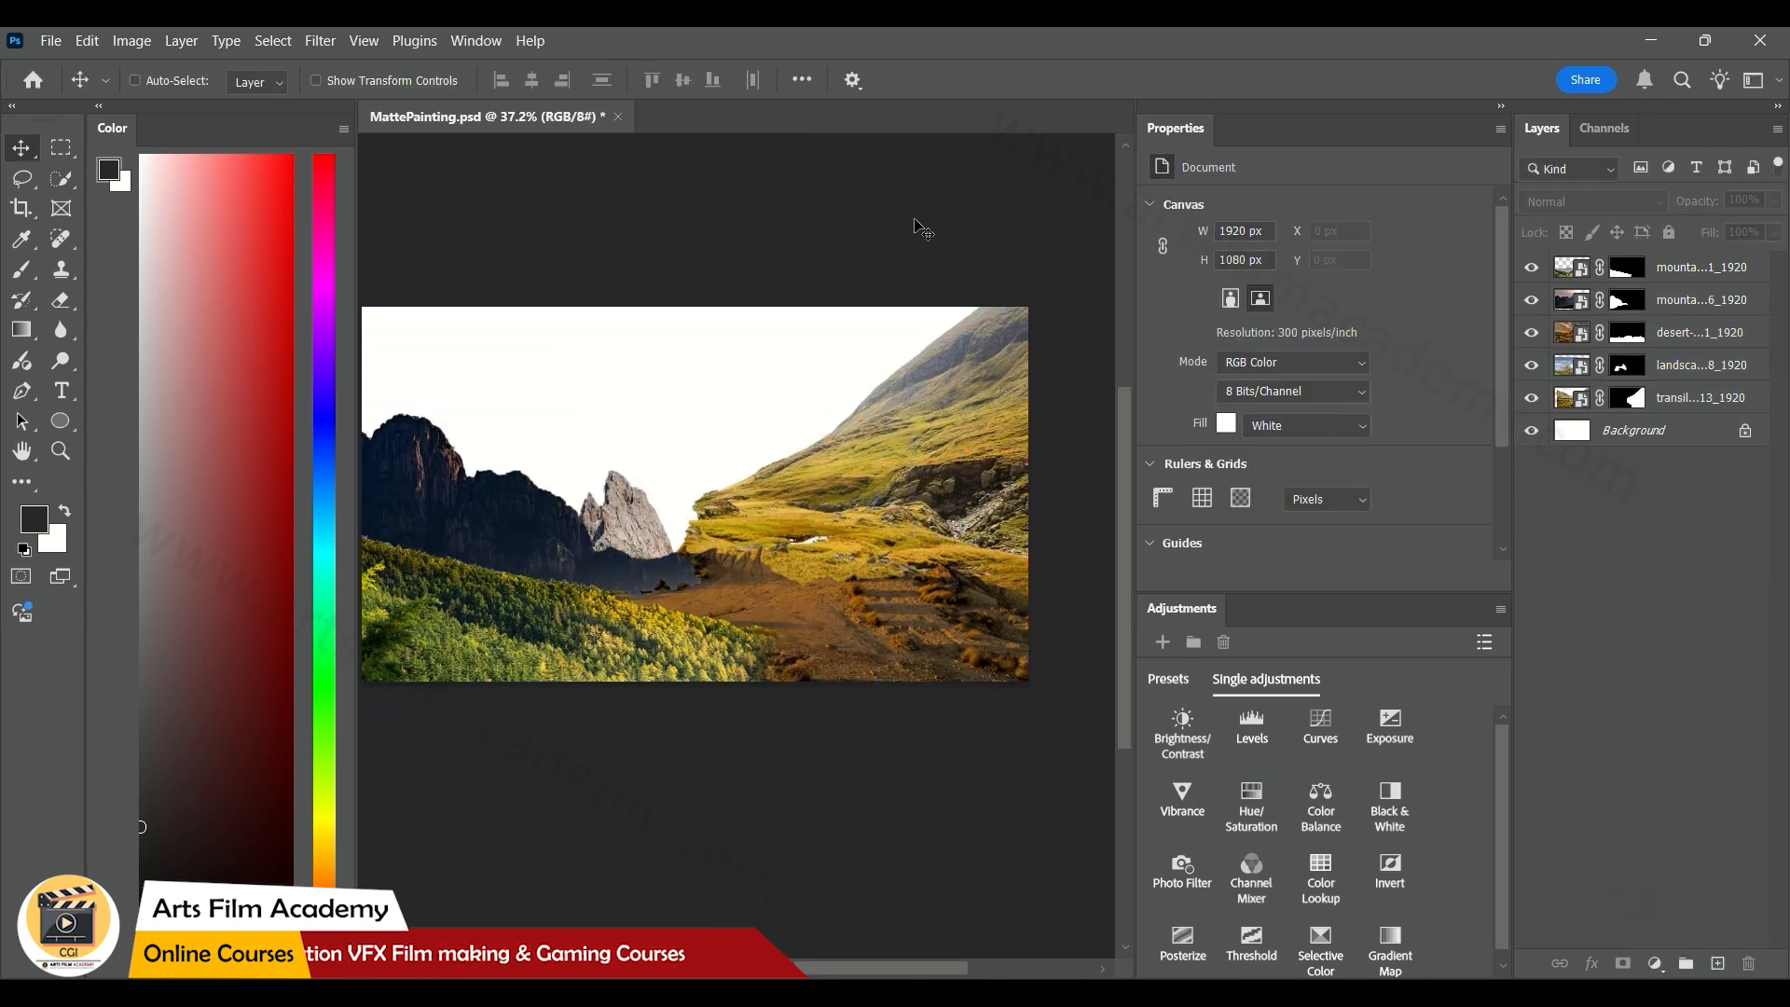
Paint black on the dark mountain's layer mask to hide its right tip above the desert ground
ctrl+click(669, 566)
click(1626, 300)
key(b)
drag(706, 599, 678, 583)
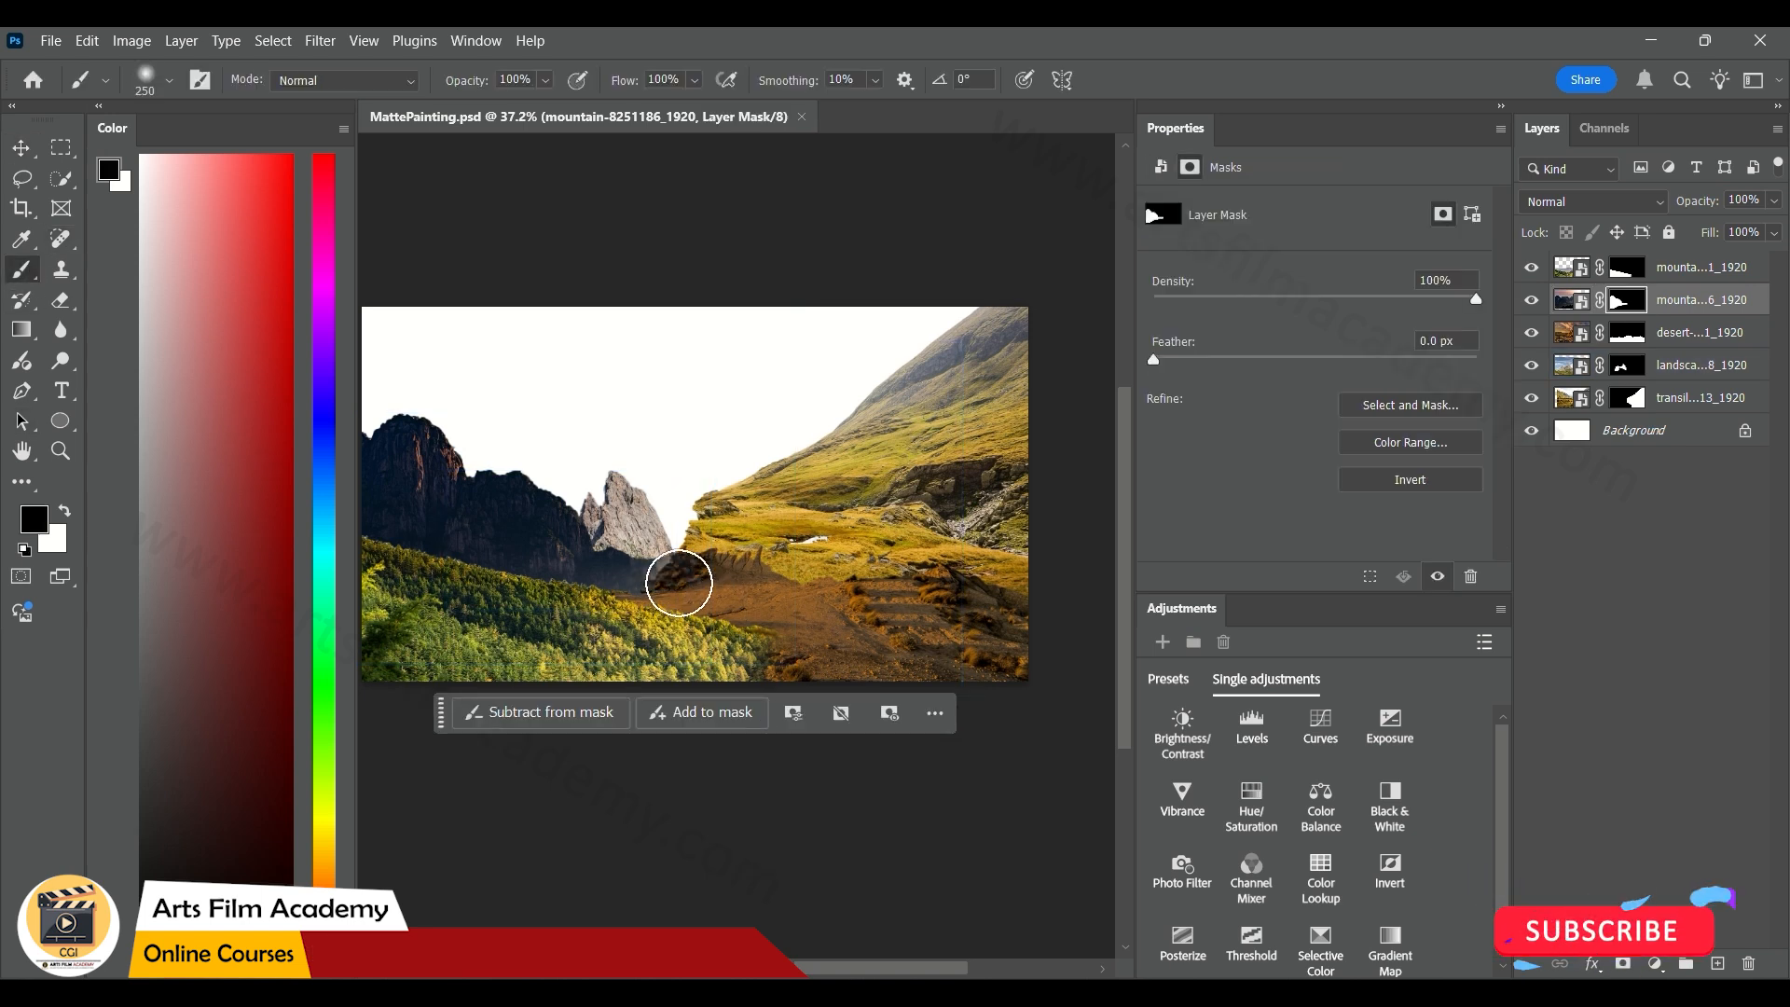
key(v)
Try painting out part of the rocky peak's base on its layer mask with a soft black brush
scroll(597, 594, up, 5)
drag(827, 338, 783, 395)
click(1626, 366)
key(b)
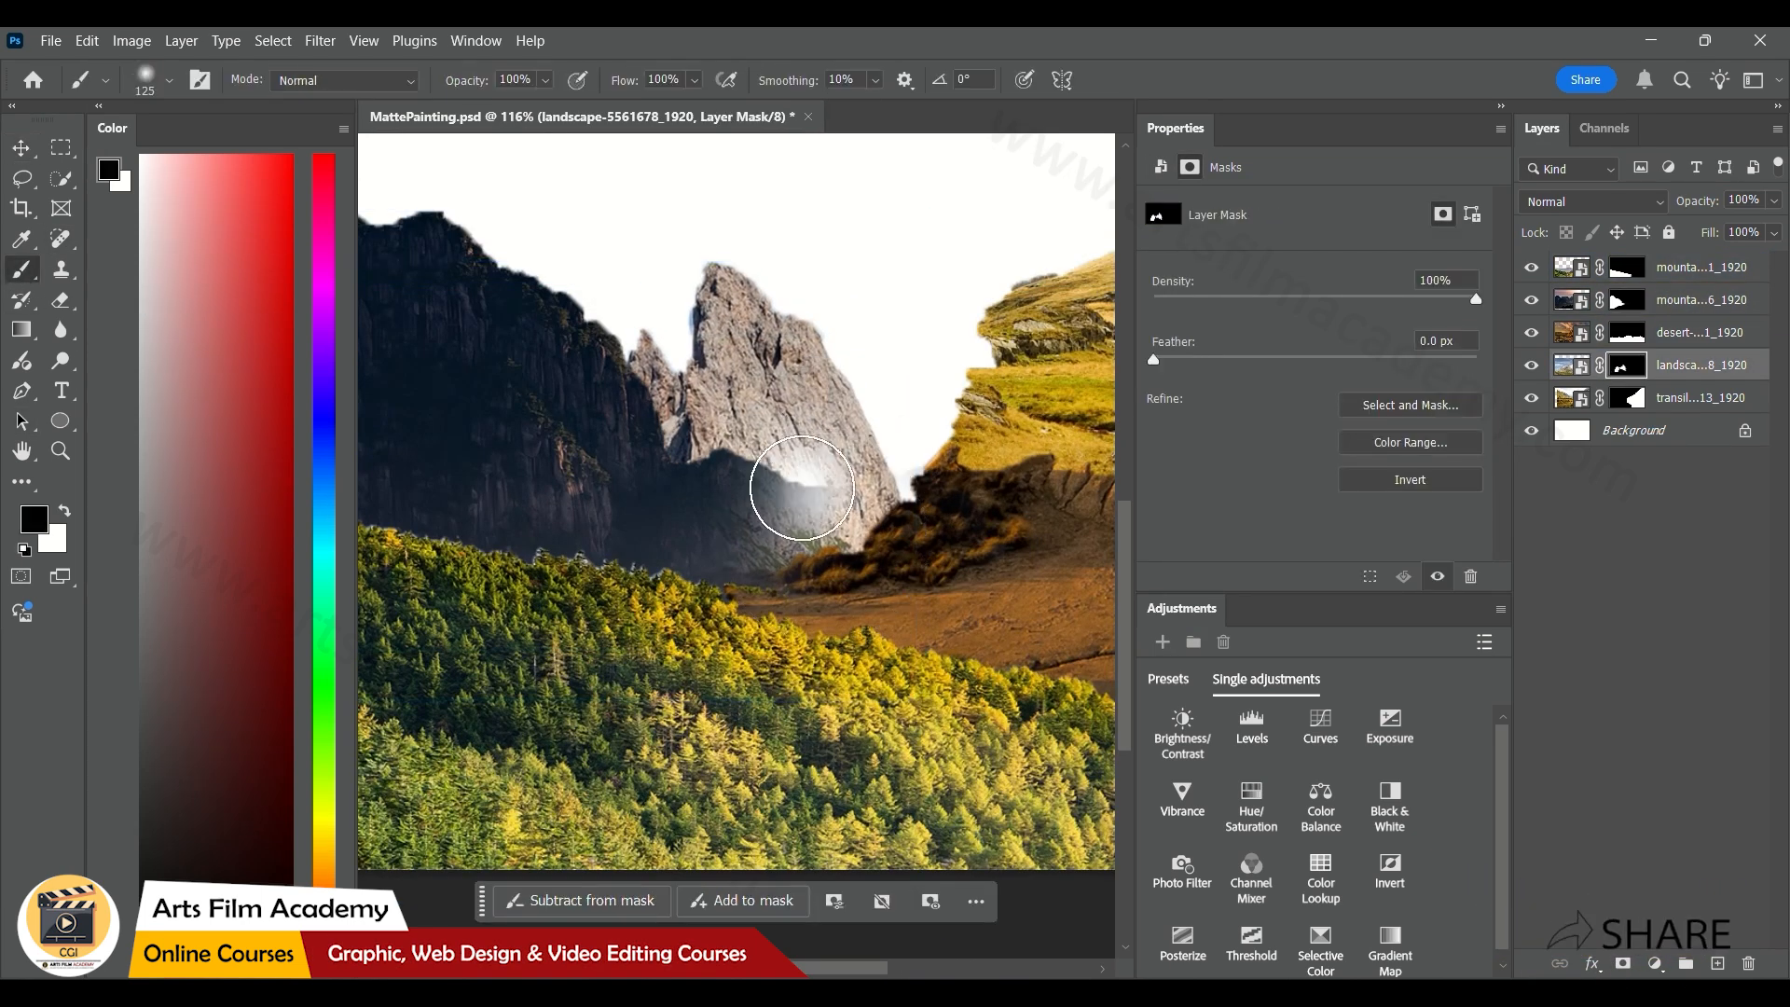
Fade the dark mountain's right end over the rocky peak with a 125 px brush on its mask, and save
key(v)
click(422, 419)
click(1627, 300)
key(b)
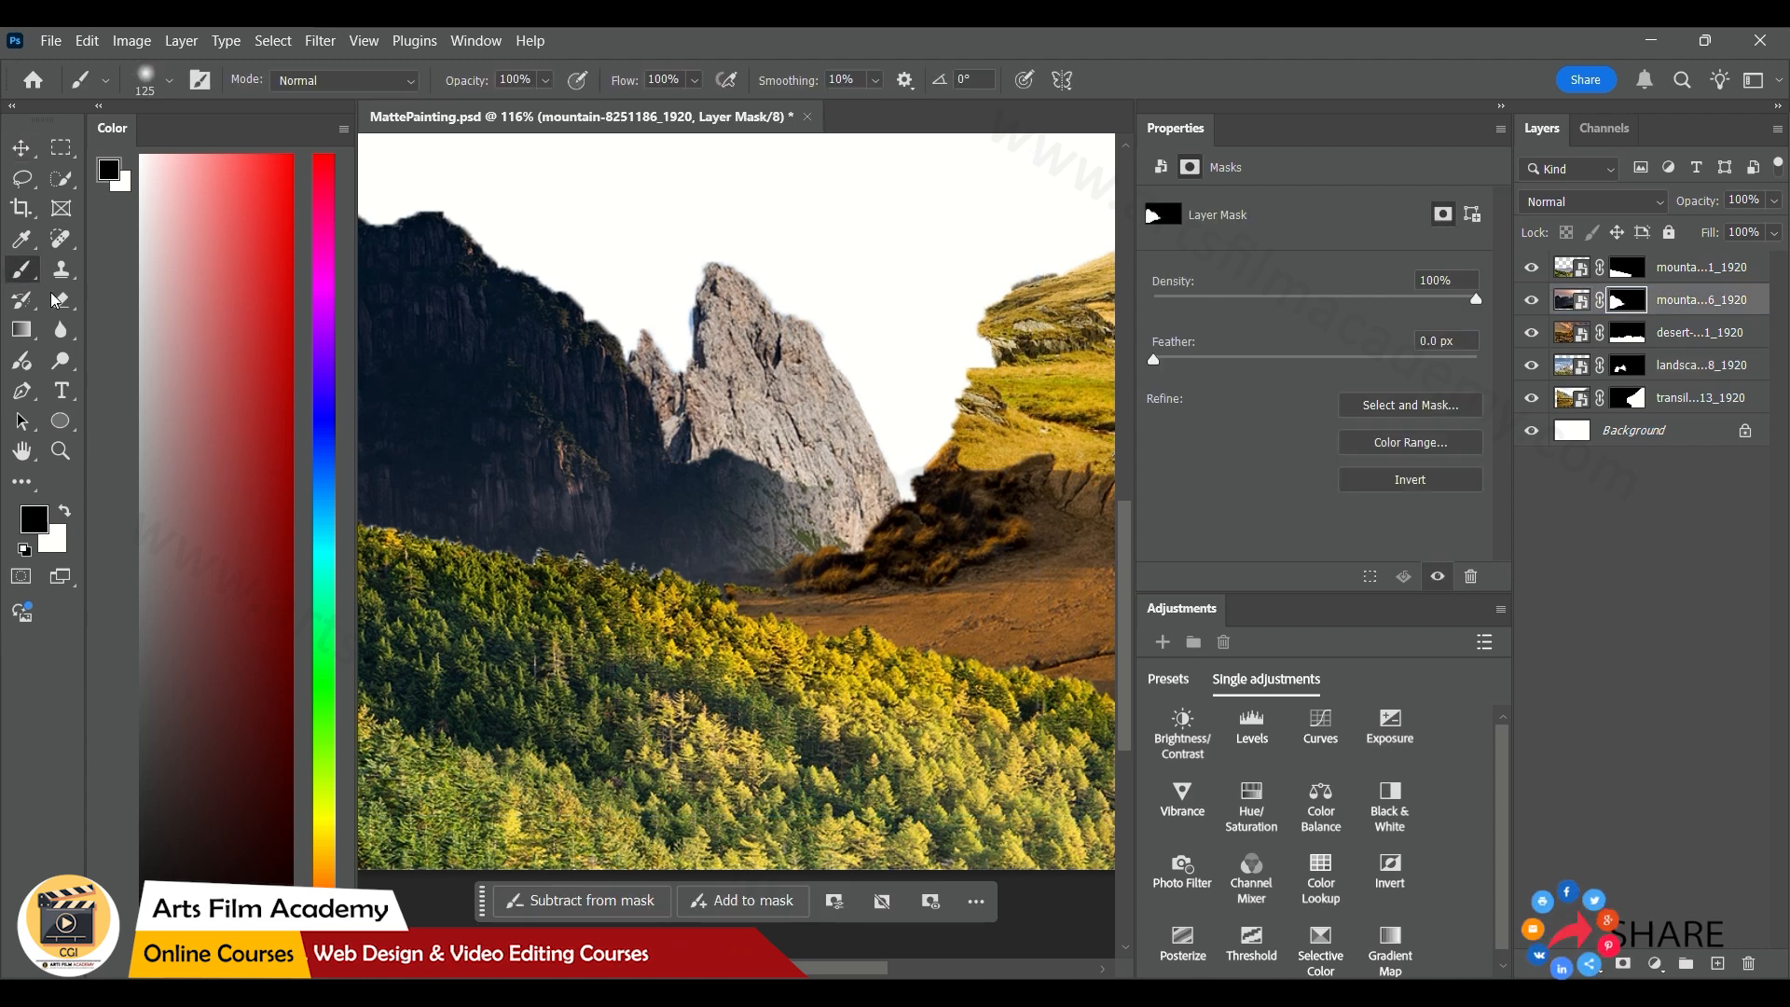
drag(770, 482, 781, 472)
scroll(799, 472, down, 5)
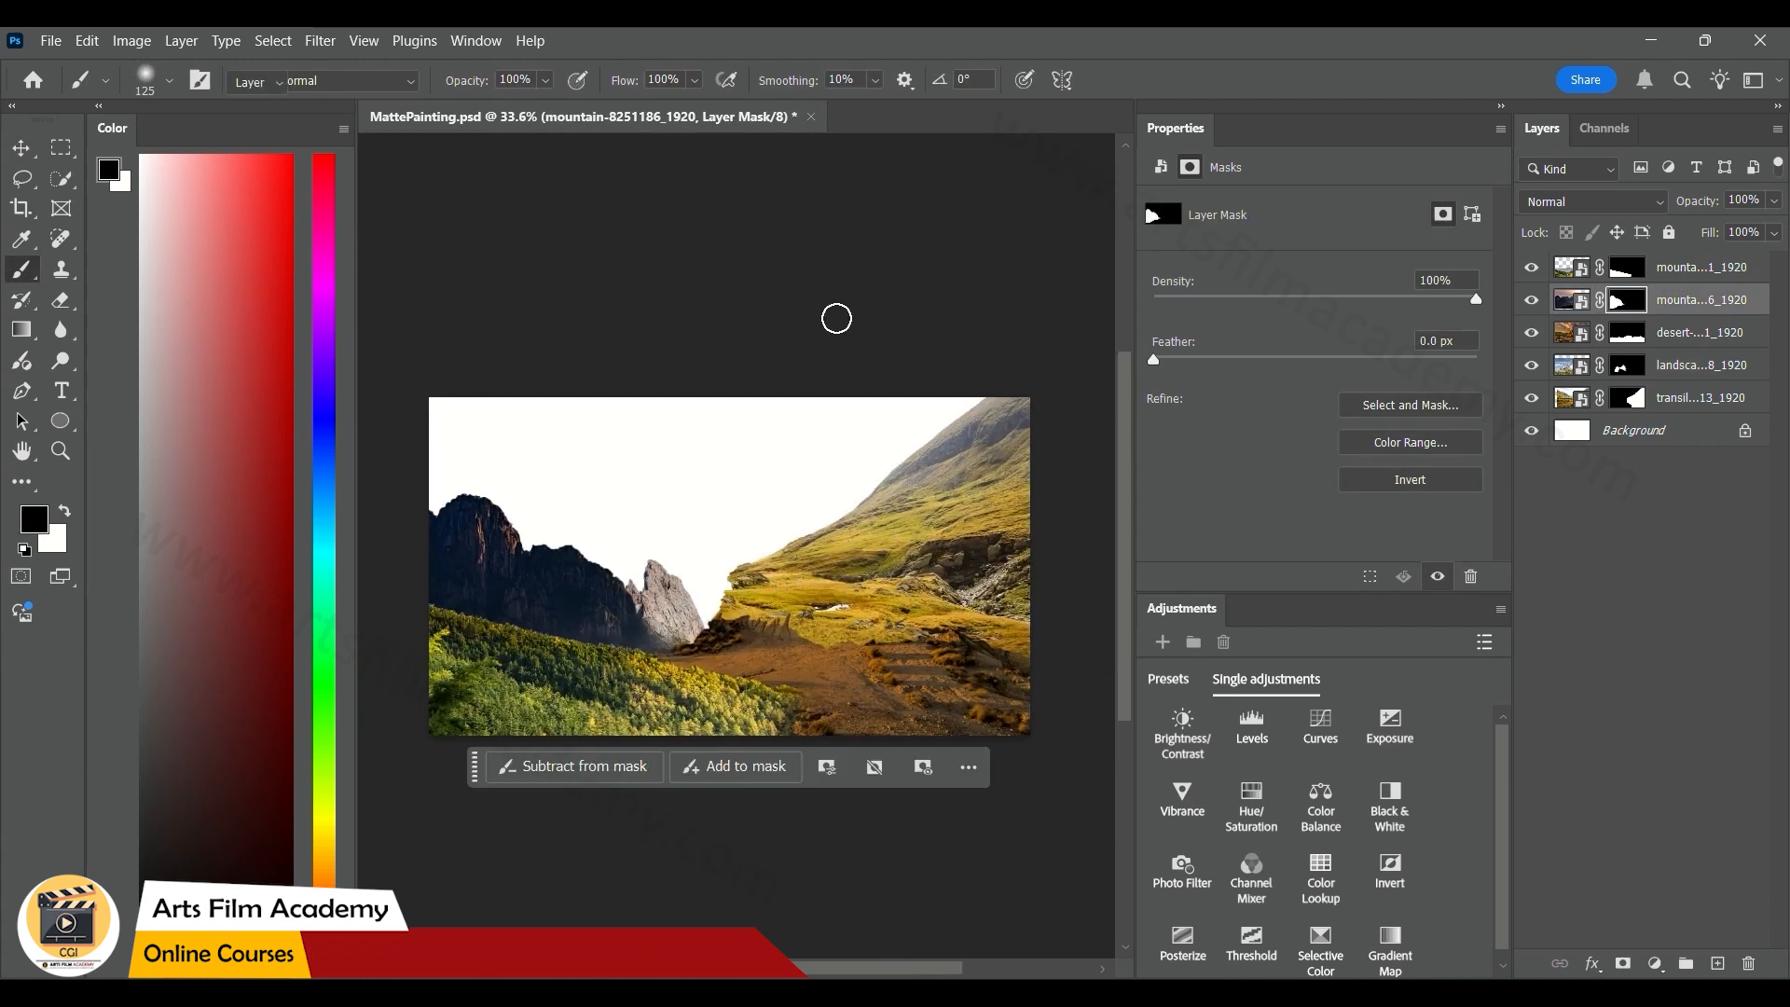
key(v)
click(846, 331)
Place cloudy-1645868_1920 from the Mattepainting folder as a new layer
mouse_move(760, 993)
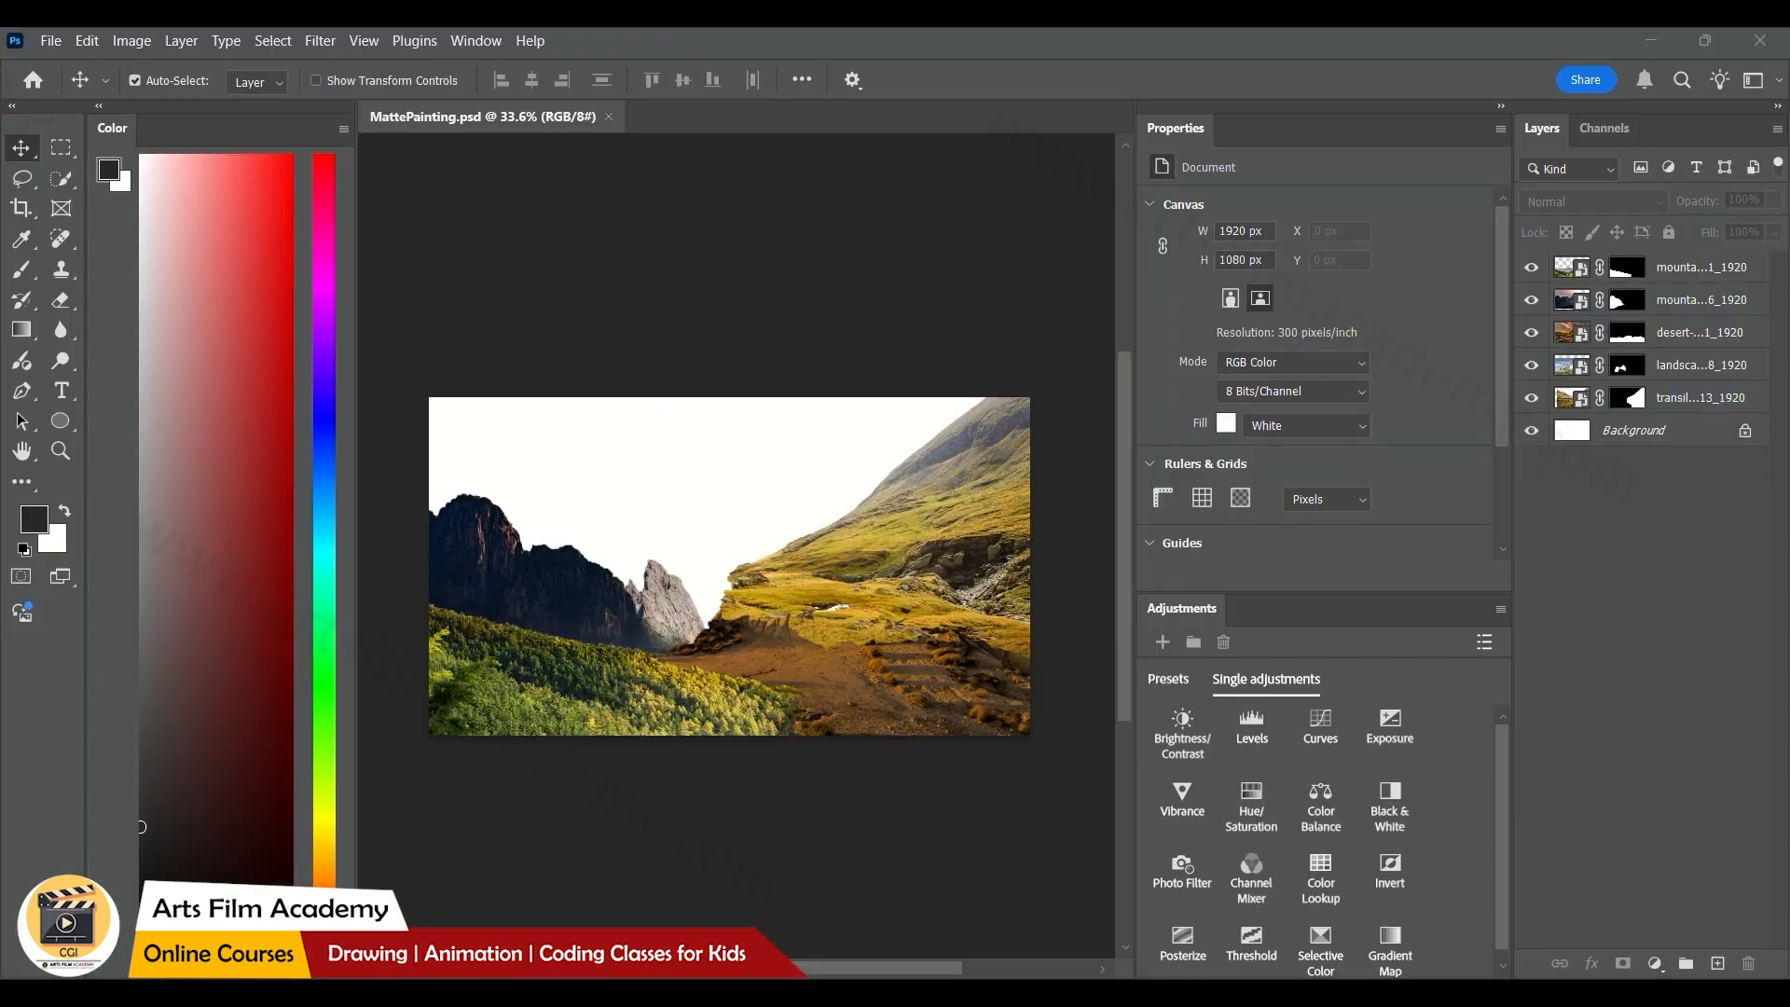
key(alt+Tab)
drag(1473, 552, 544, 552)
key(Return)
Select the stormy sky of the cloudy photo with the Quick Selection tool and mask out everything else
key(w)
mouse_move(651, 484)
mouse_down()
mouse_move(478, 439)
mouse_move(908, 451)
mouse_up()
click(1623, 963)
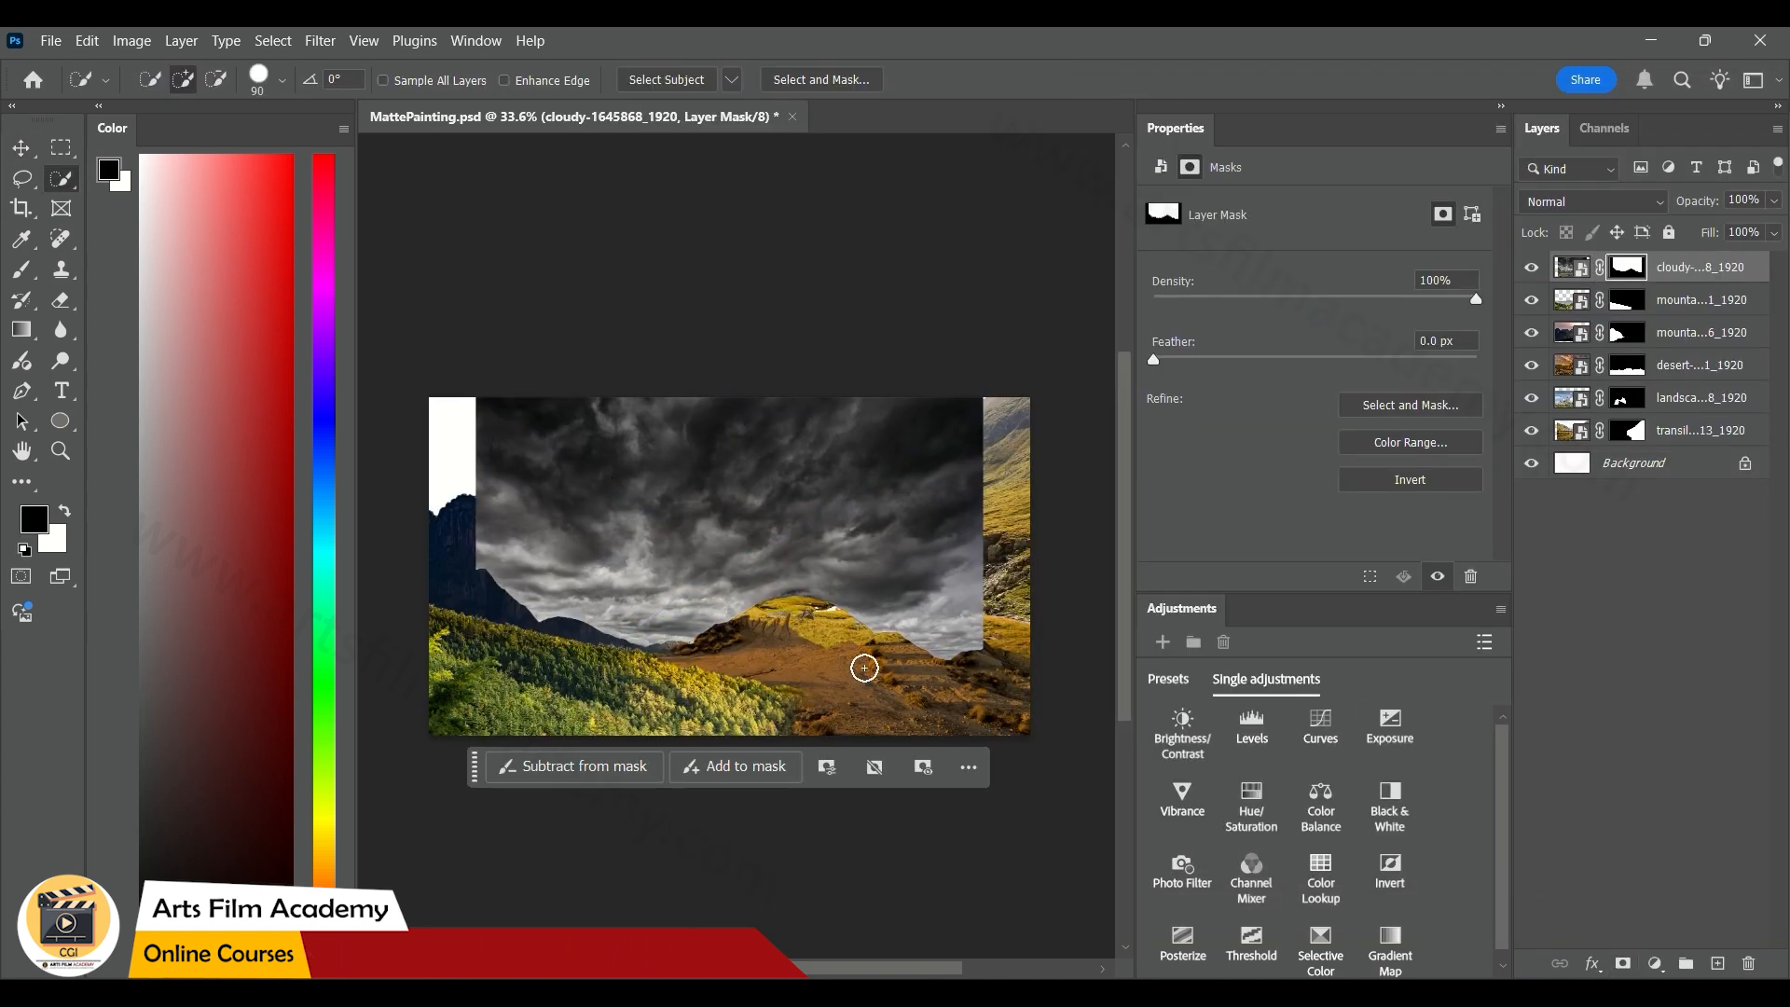
Send the cloudy sky layer directly above the Background, enlarge it to cover the whole sky, and save the document
key(v)
key(ctrl+shift+bracketleft)
key(ctrl+t)
drag(984, 398, 1051, 343)
click(949, 271)
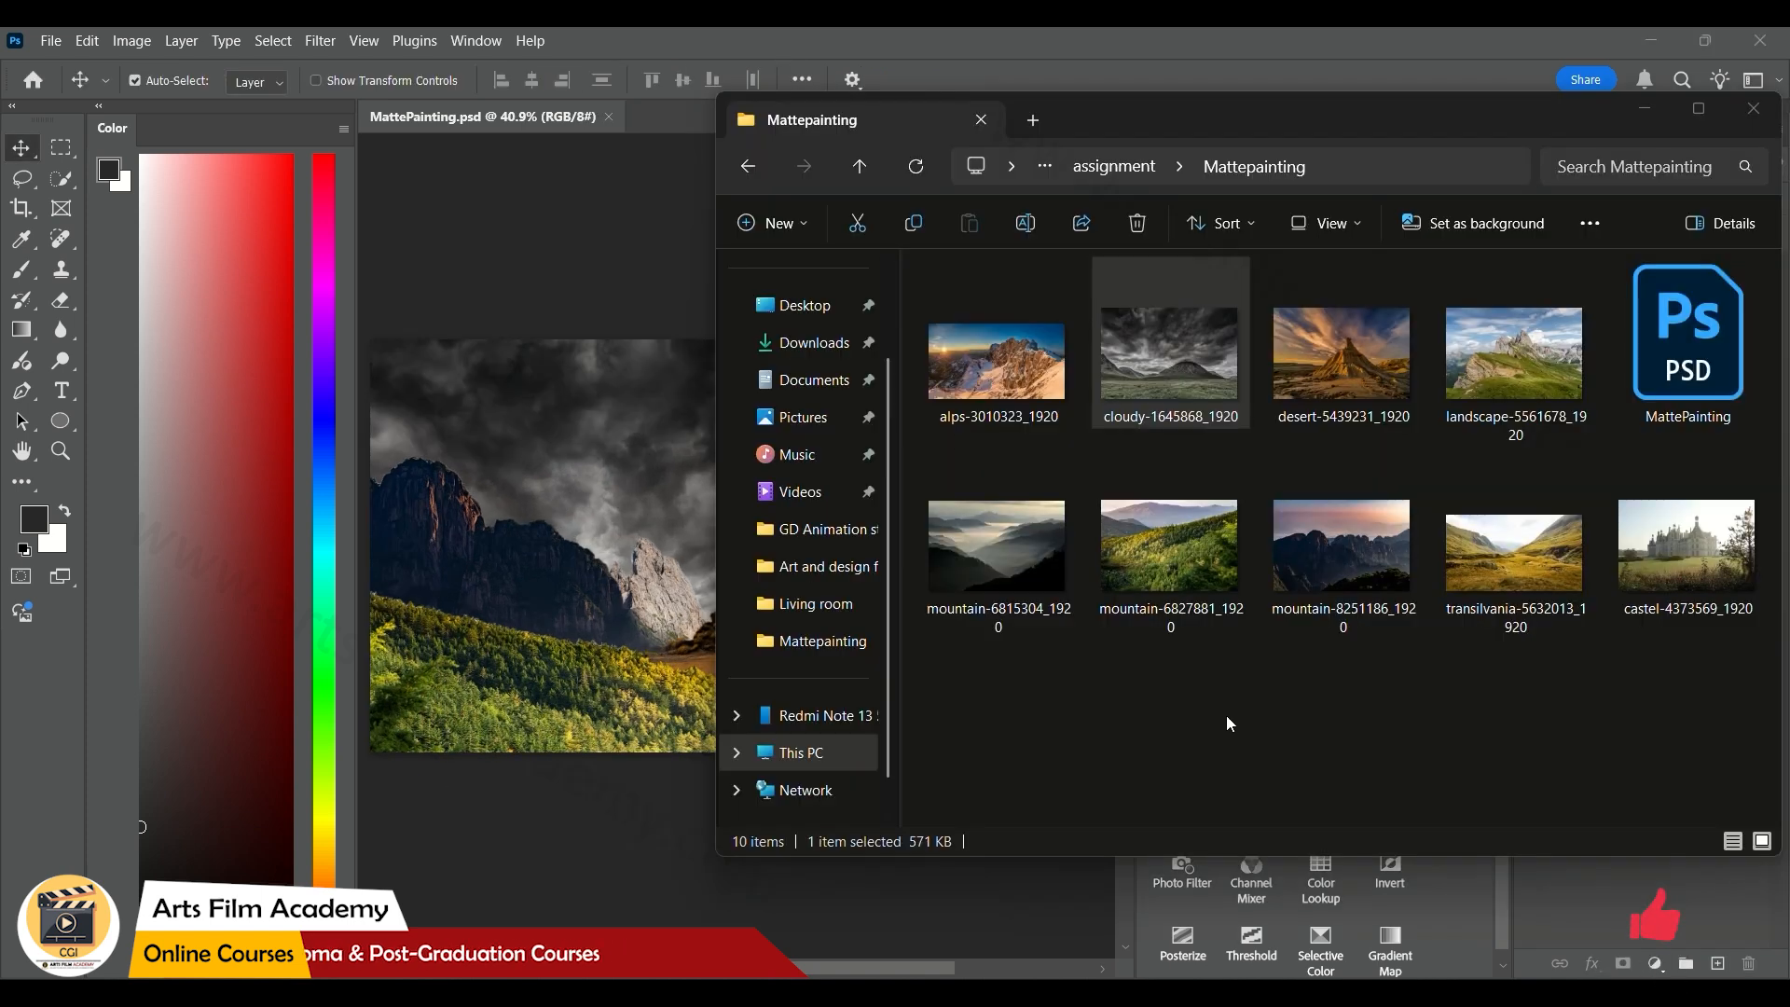
Place castel-4373569_1920 as a new layer and hide its sky using a Magic Wand selection and an inverted layer mask
click(1687, 550)
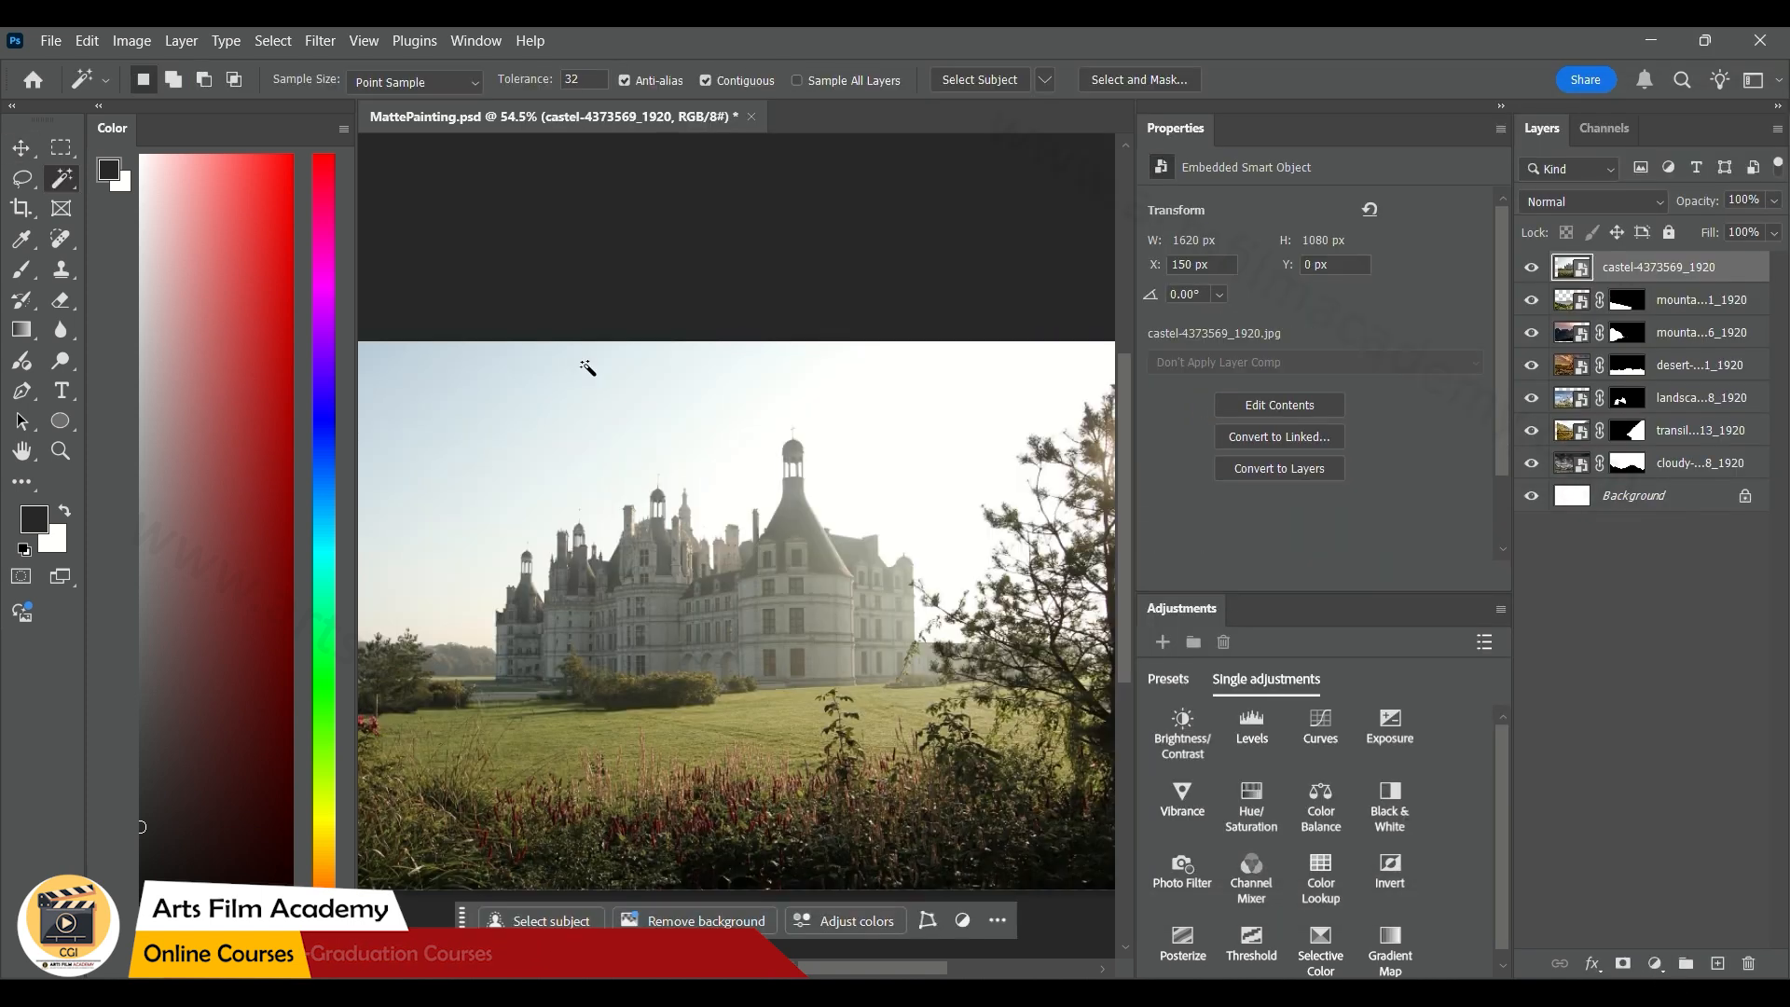
click(556, 418)
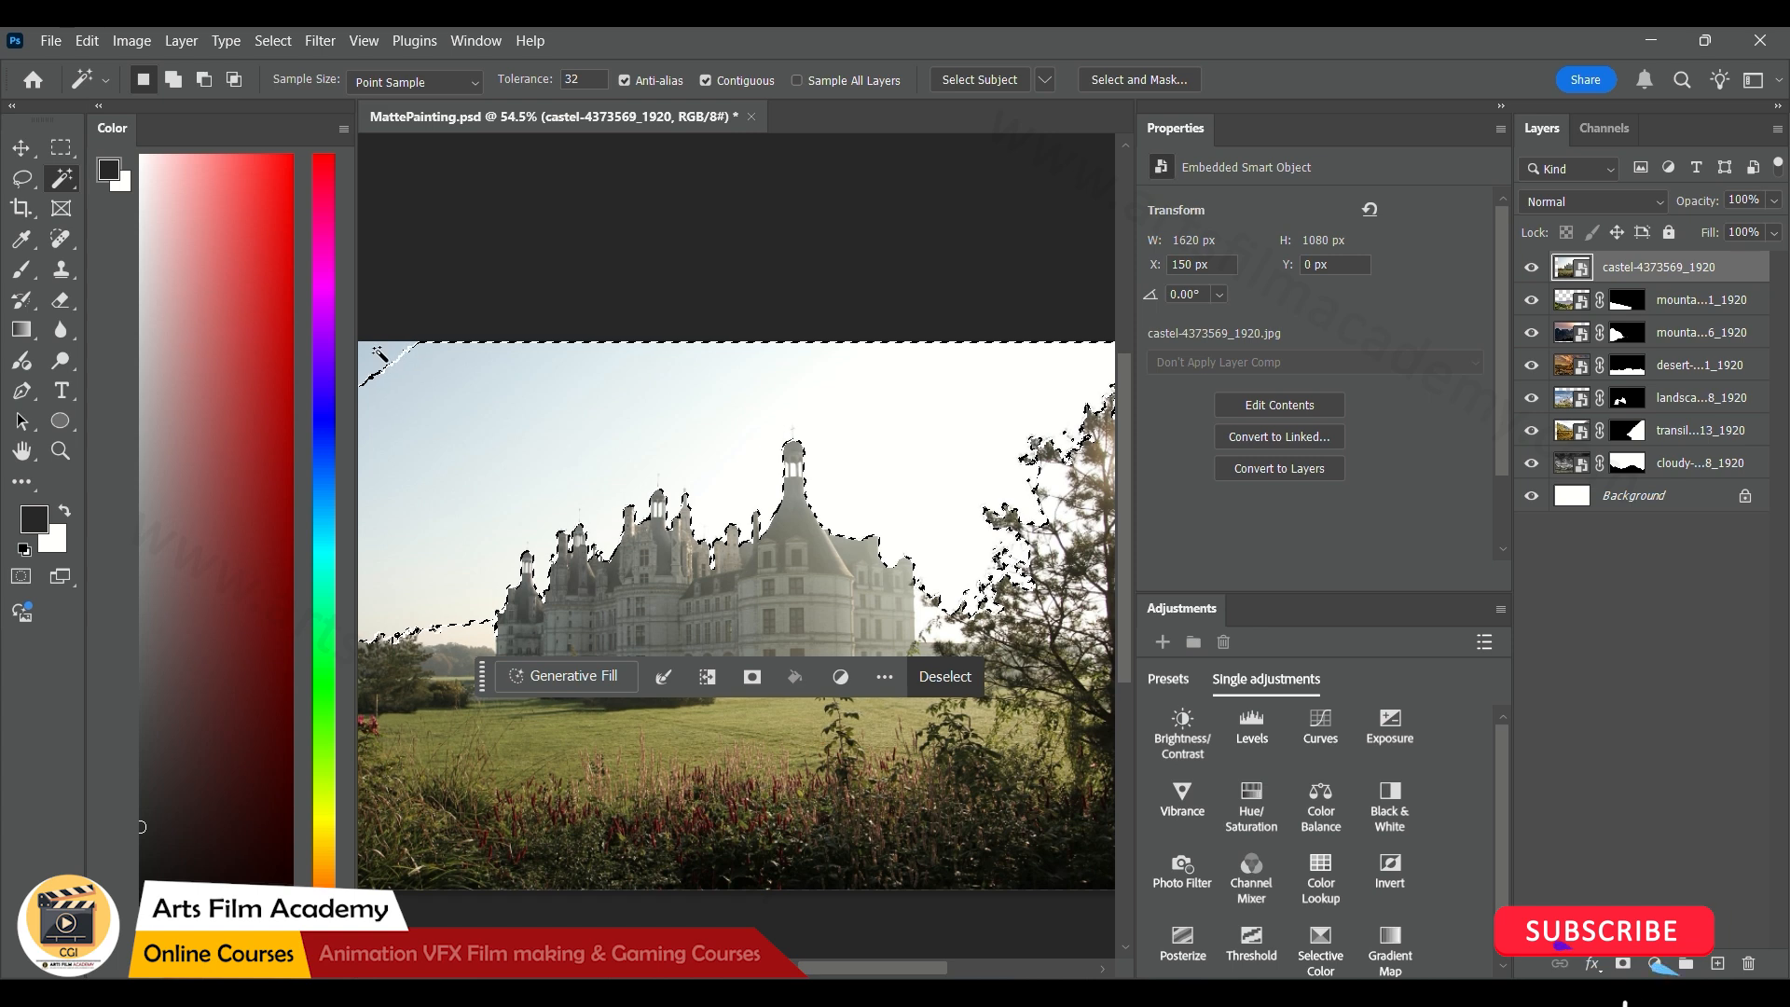
click(173, 82)
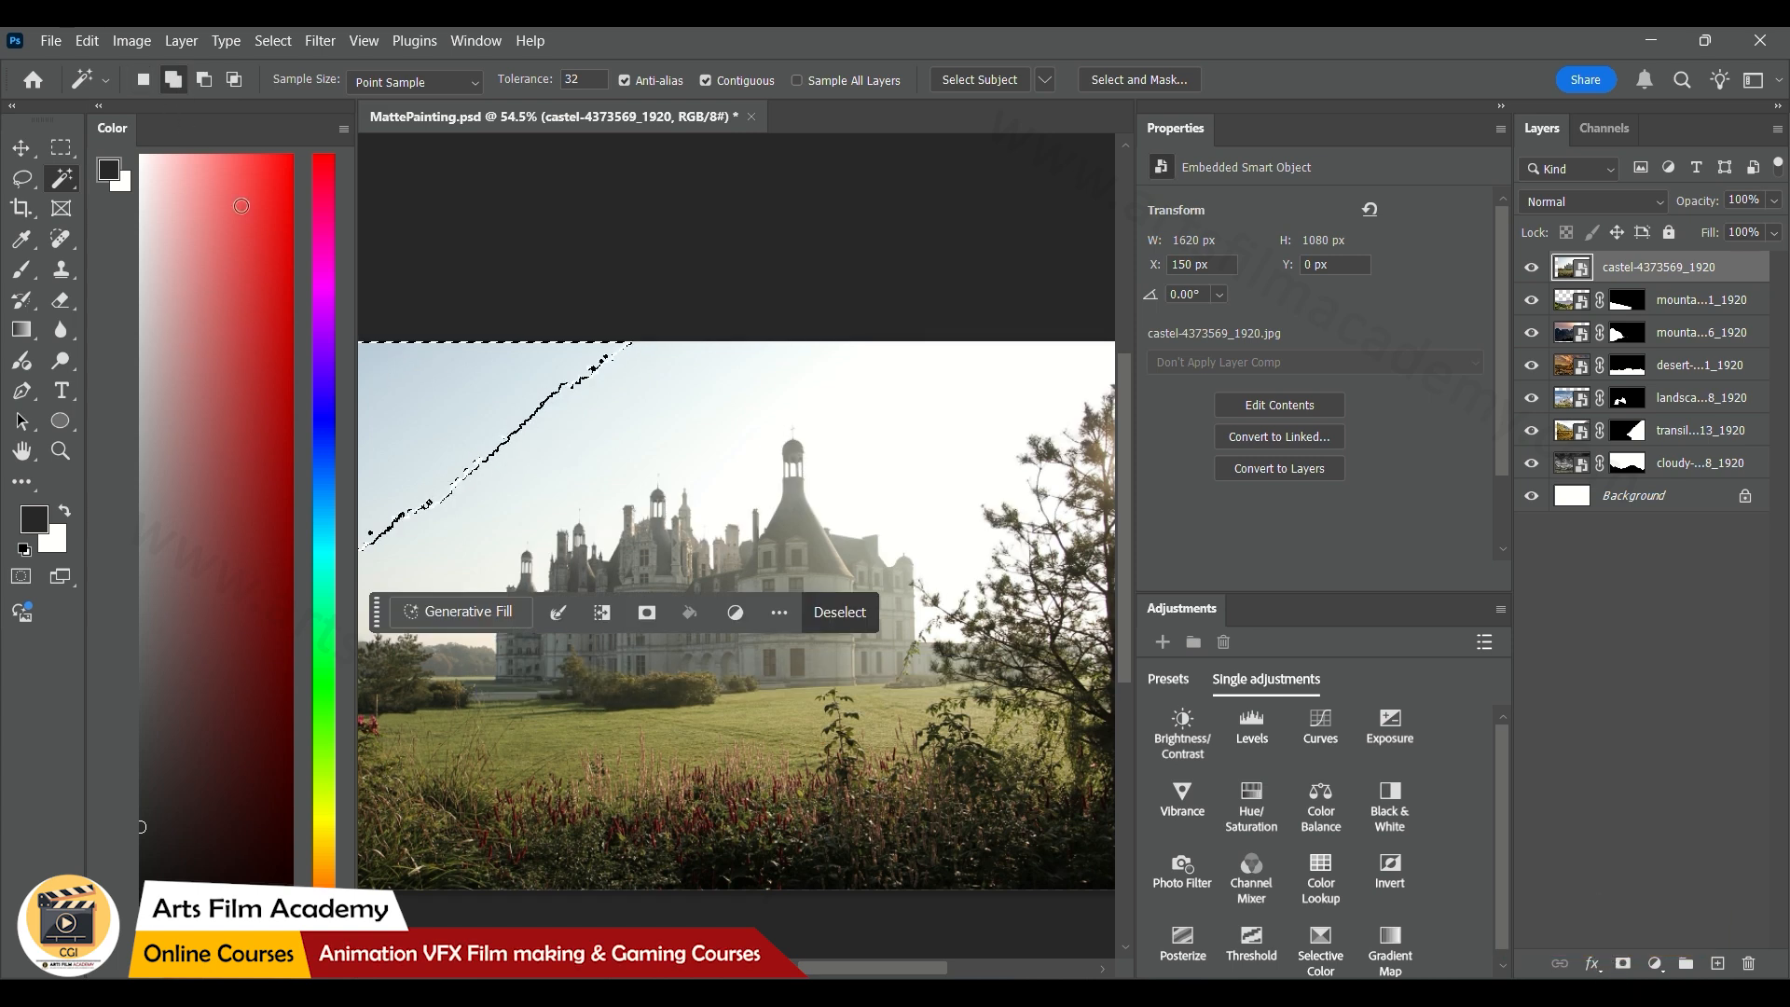
click(743, 438)
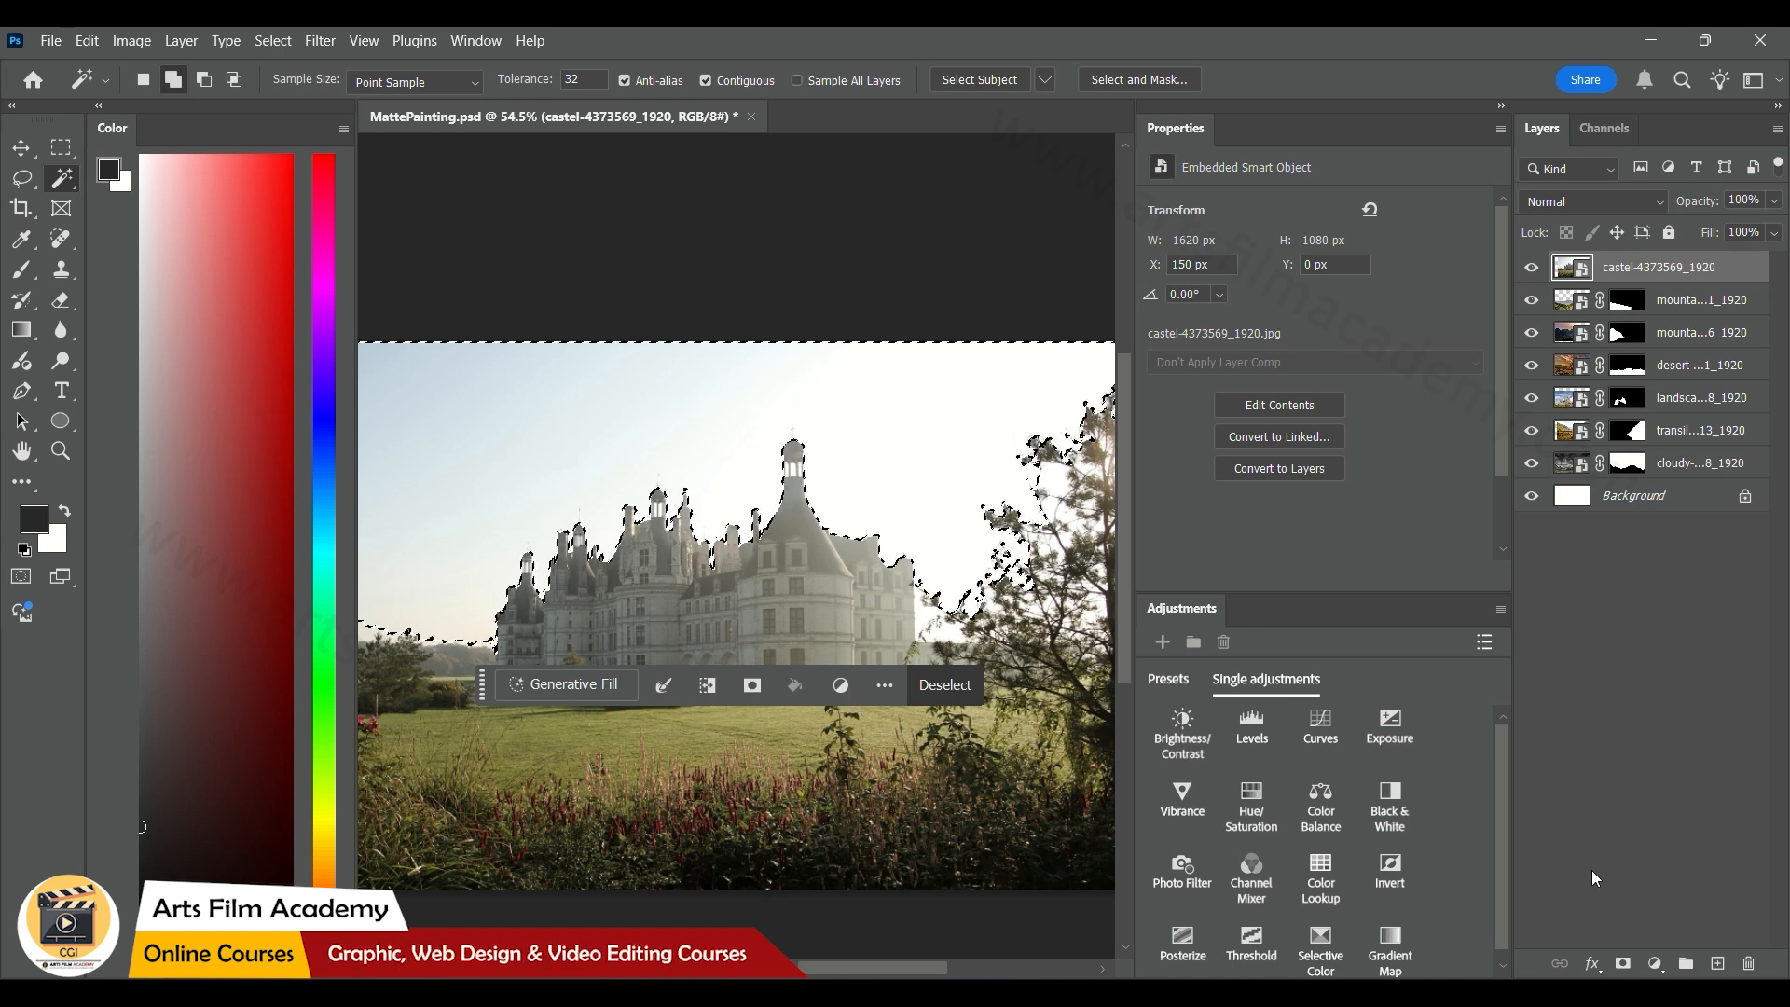
click(1622, 966)
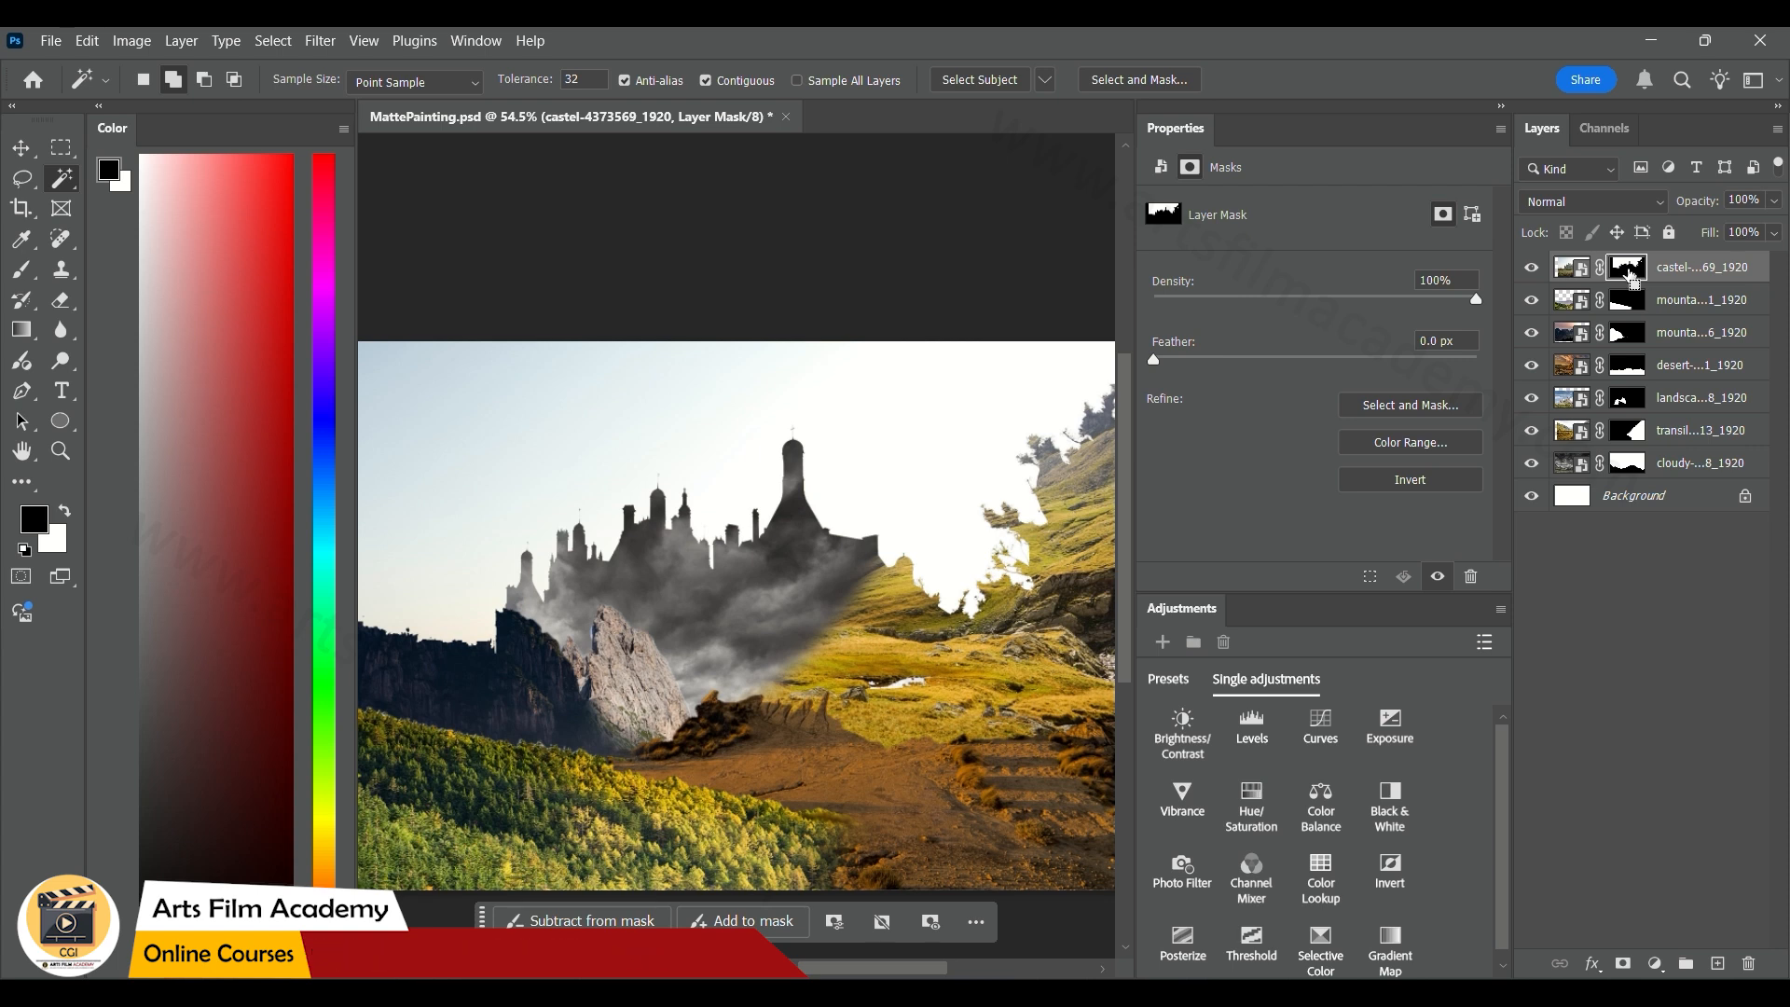
key(ctrl+i)
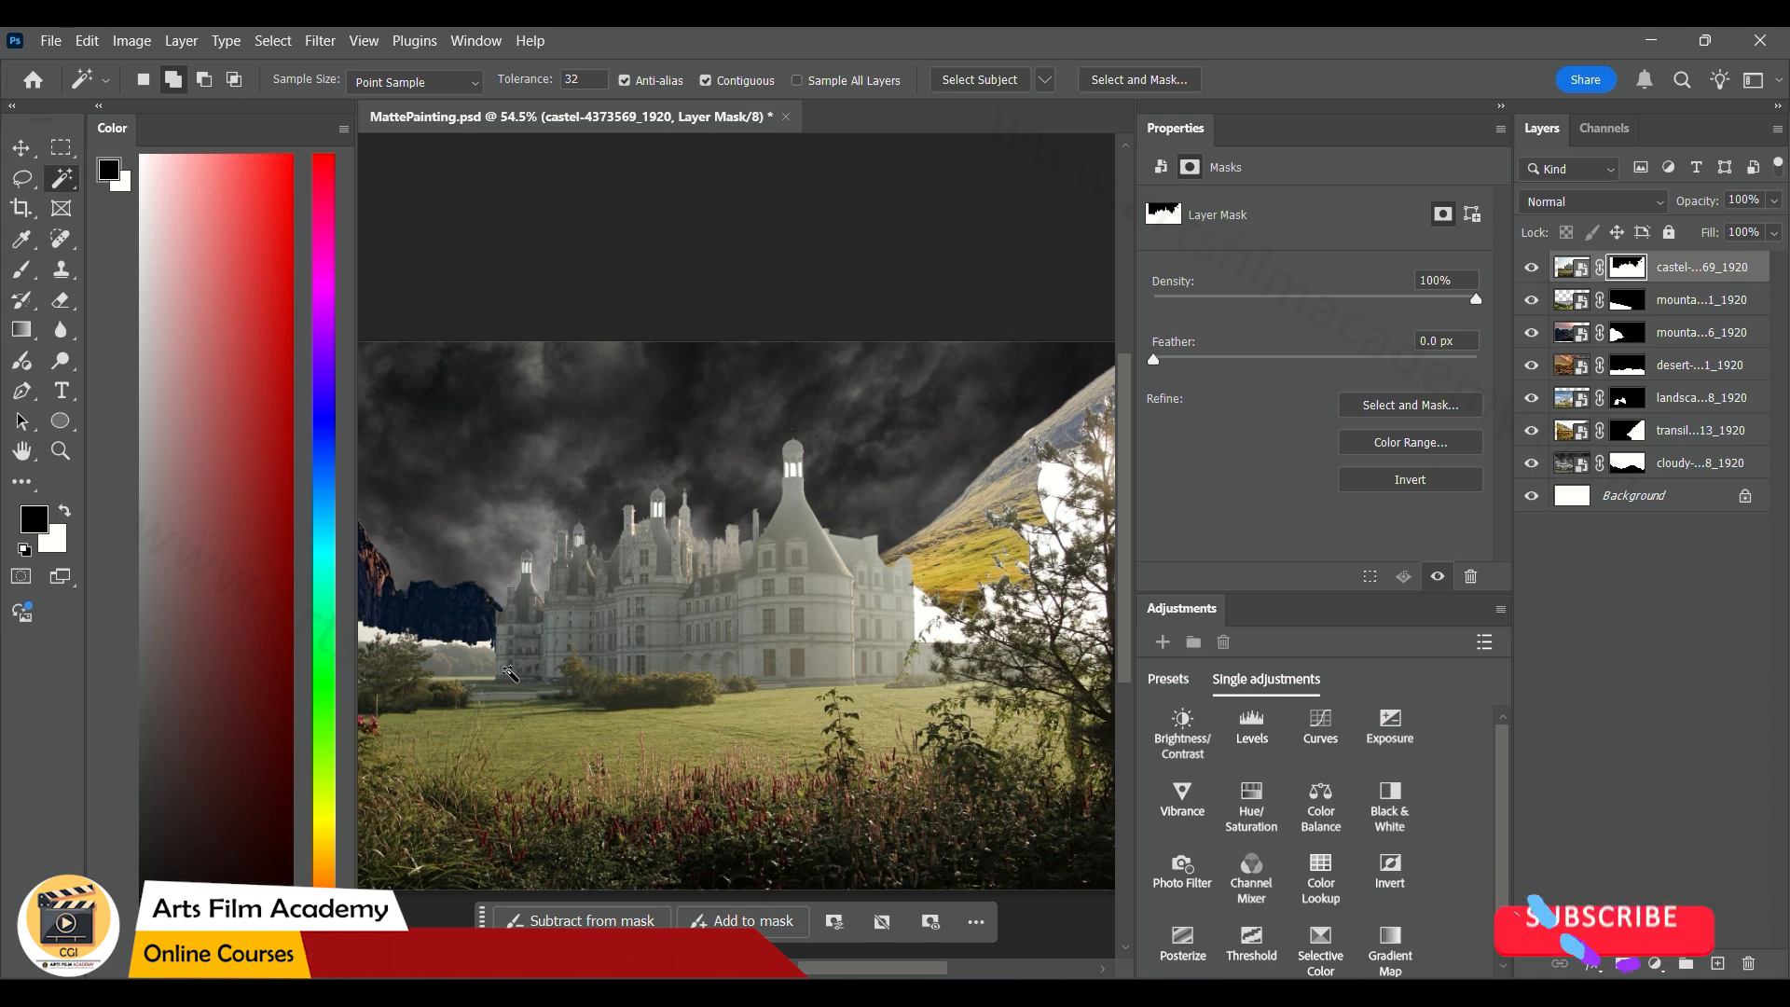
Select the lawn and foreground plants below the castle with the Quick Selection tool and hide them on the castle layer's mask
right_click(57, 181)
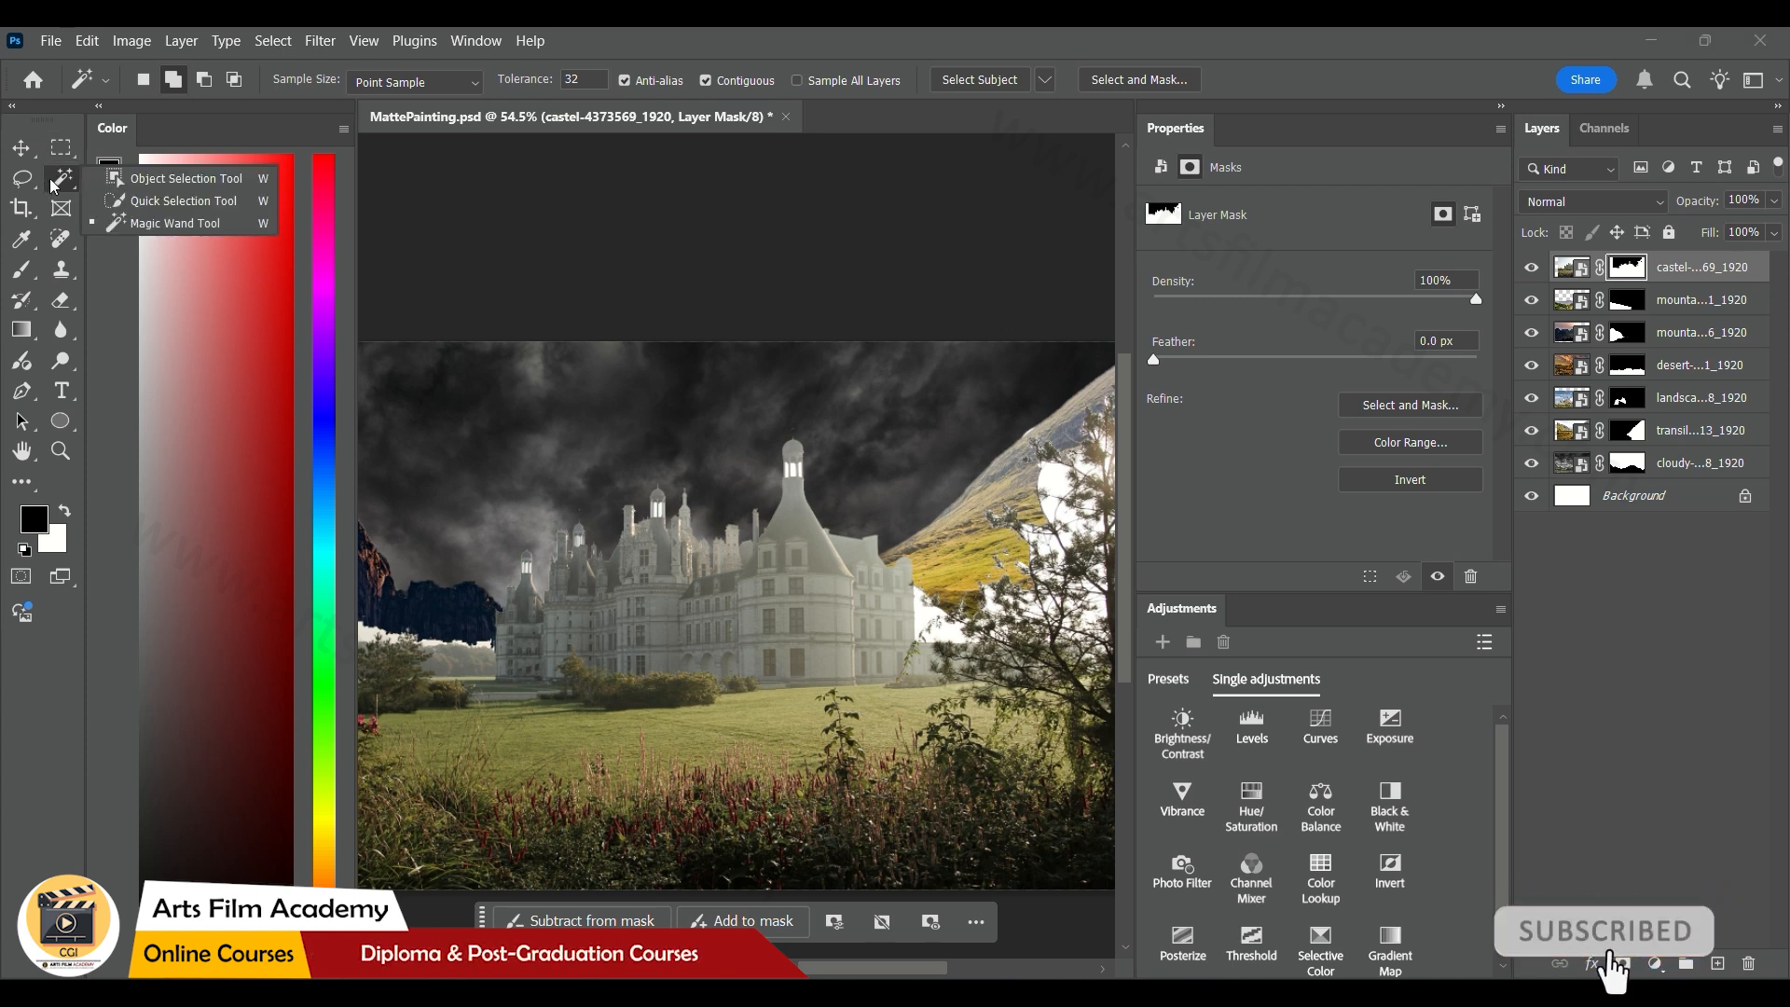
click(136, 197)
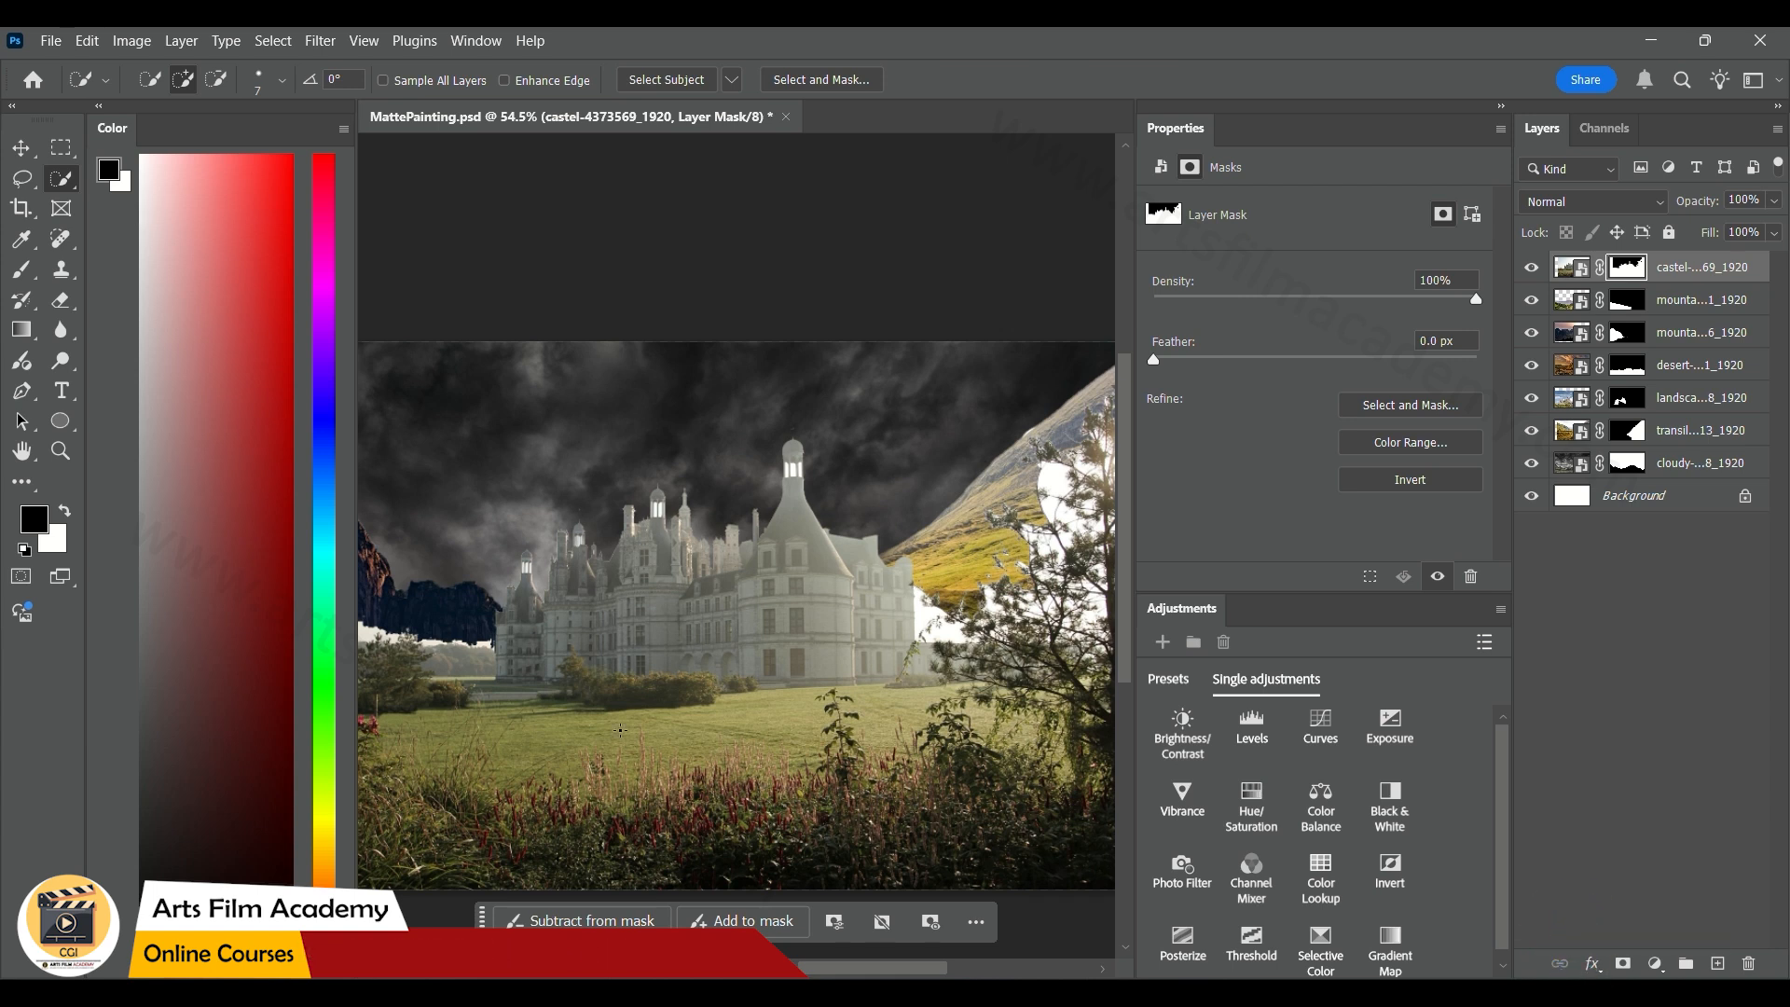
key(bracketright)
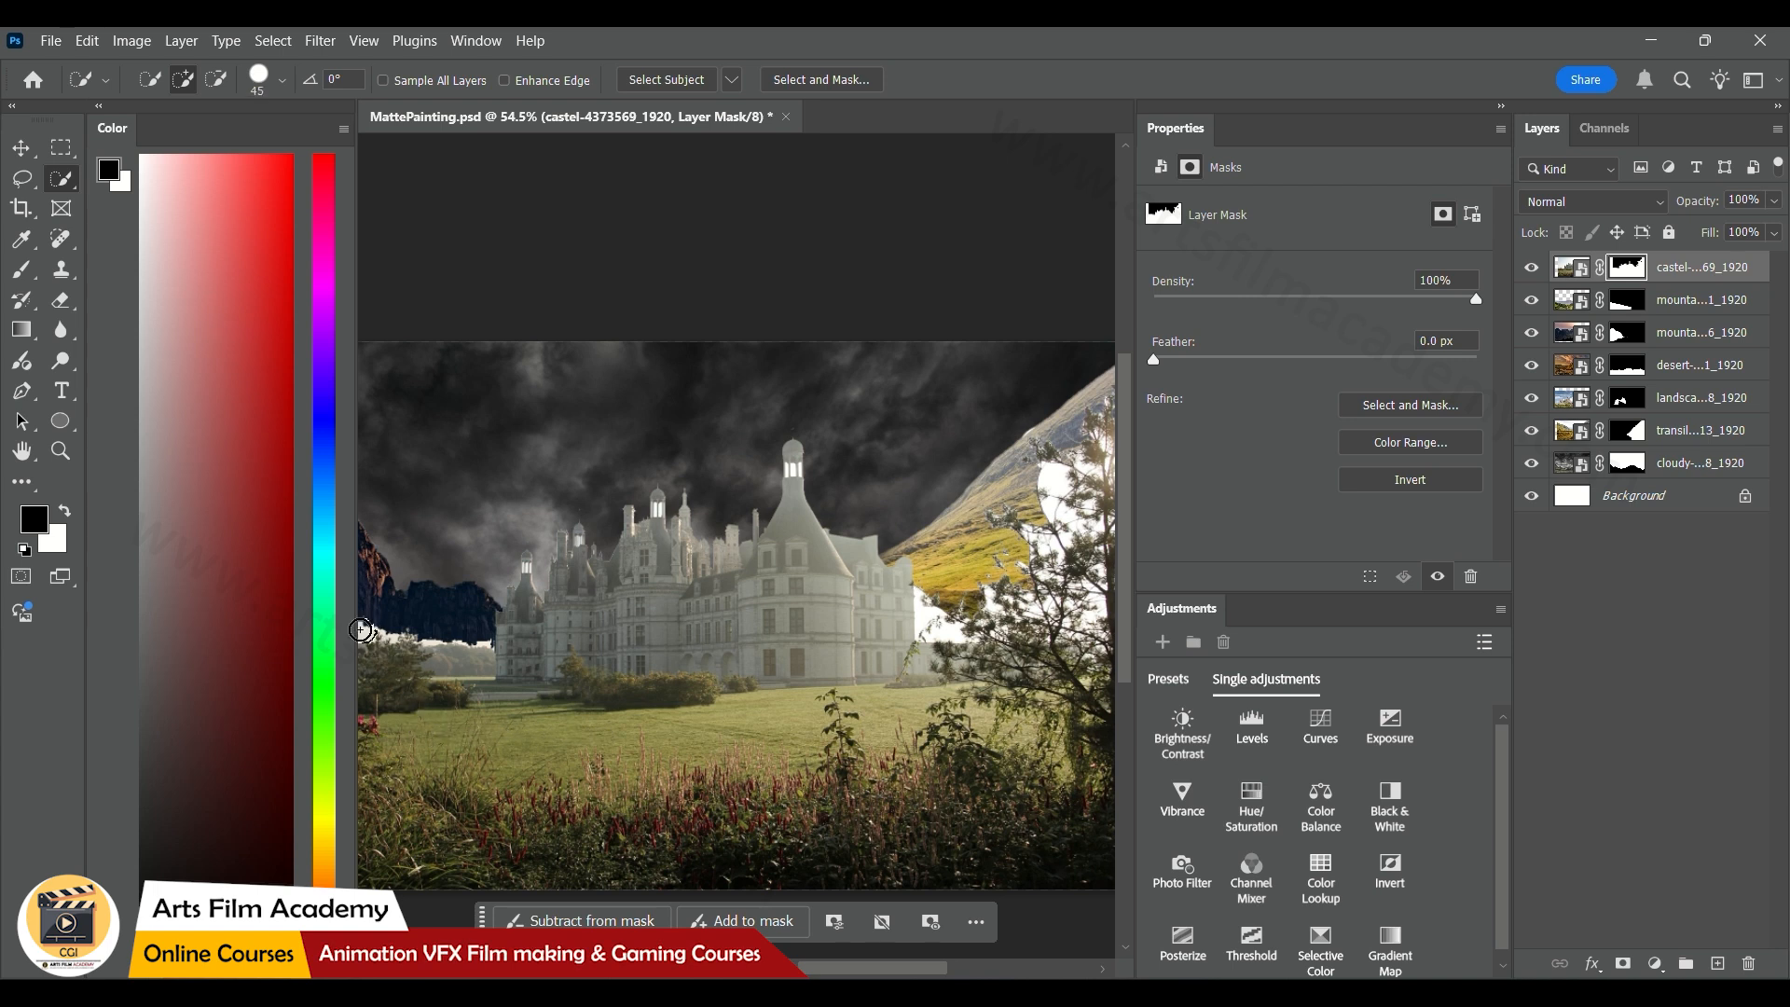
mouse_move(370, 641)
mouse_down()
mouse_move(489, 676)
mouse_move(471, 647)
mouse_move(475, 695)
mouse_move(403, 755)
mouse_up()
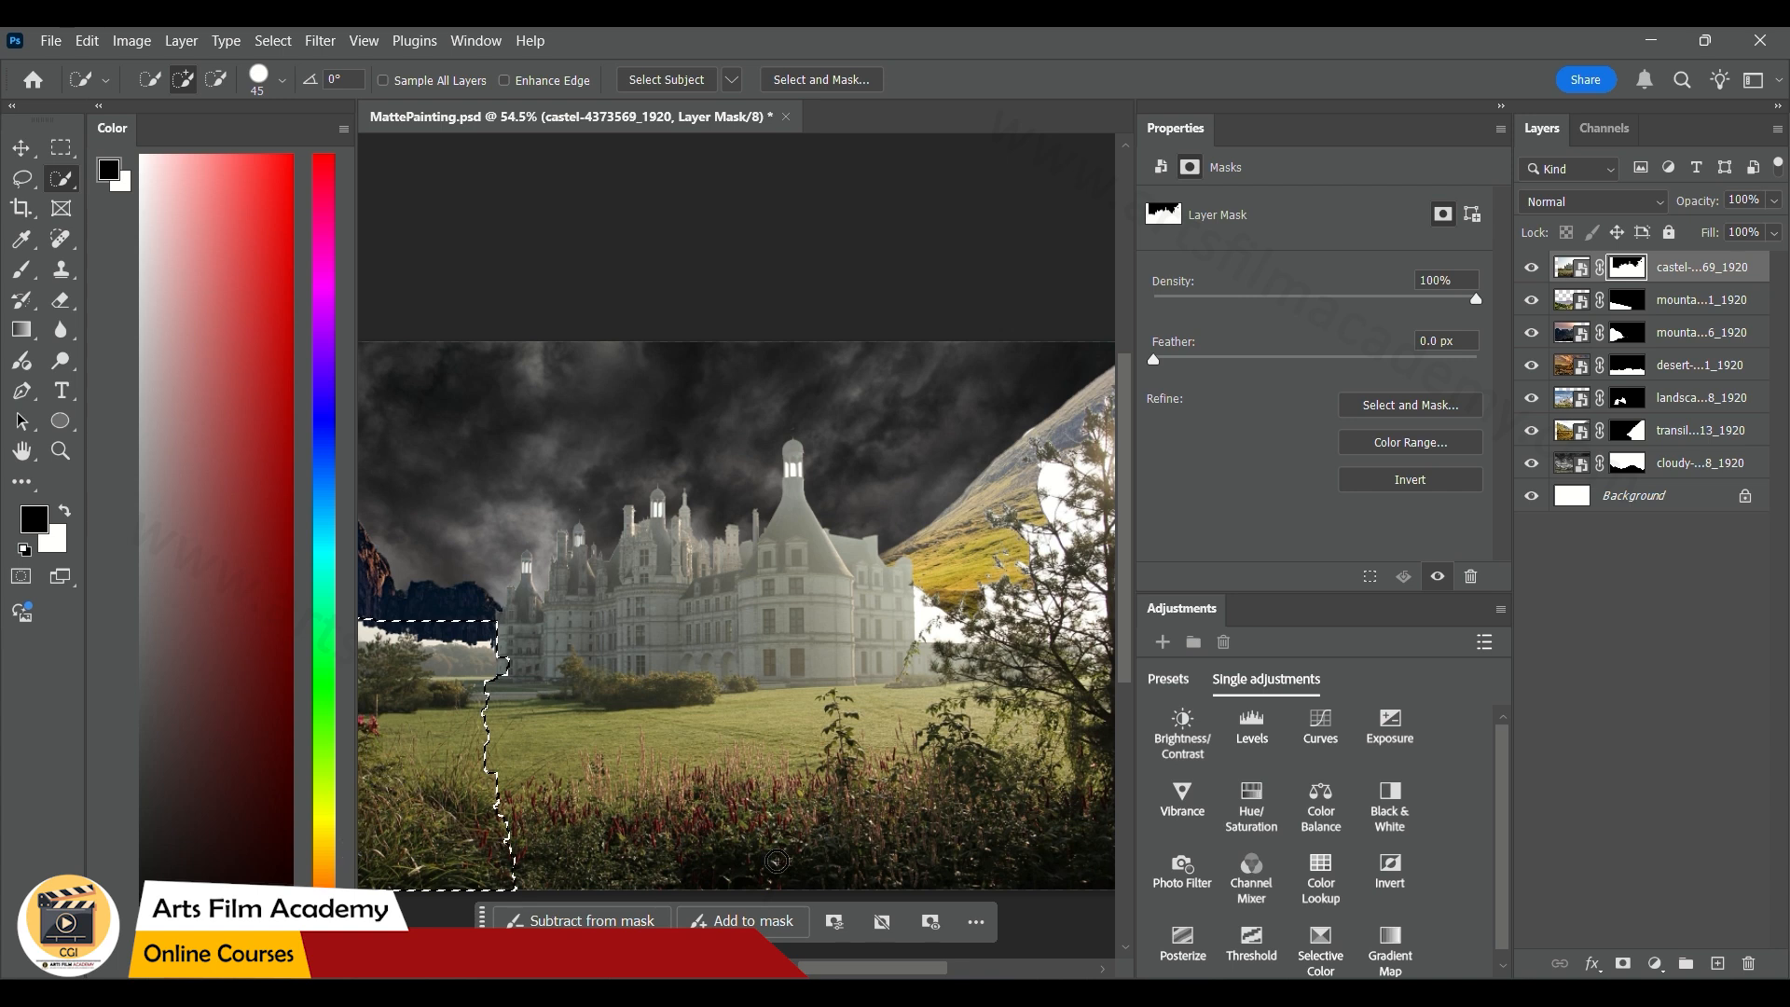
drag(900, 861, 582, 767)
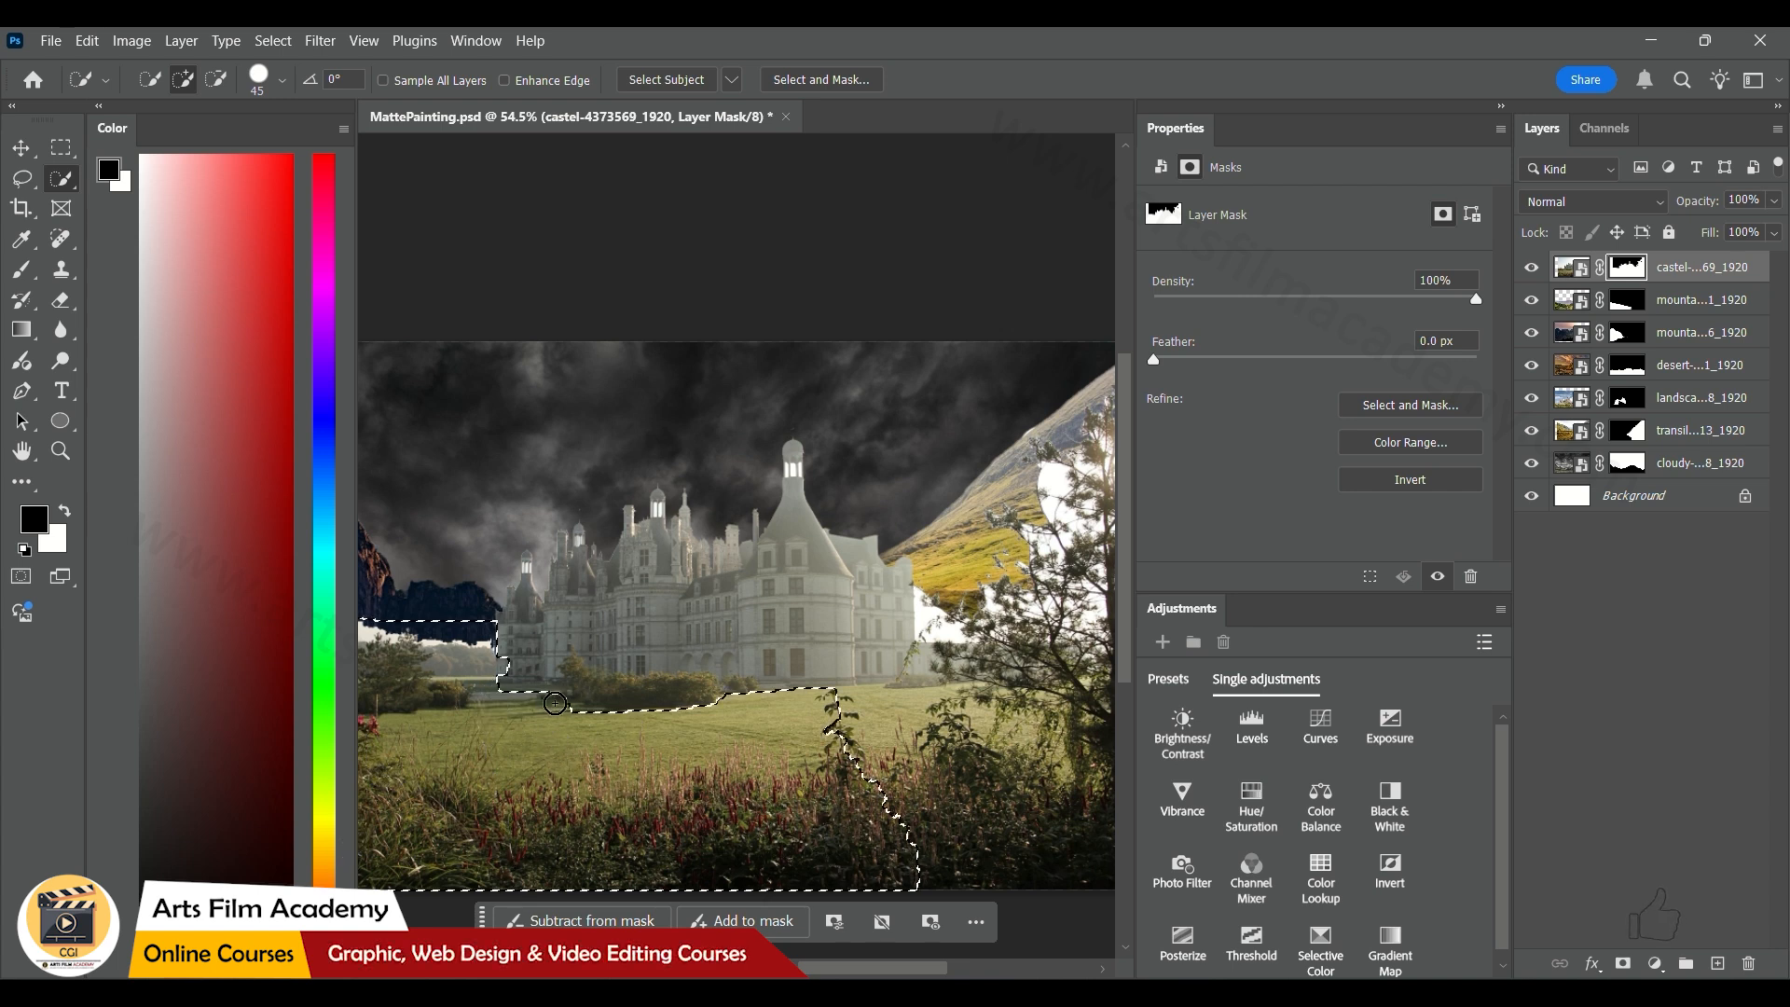
mouse_move(985, 714)
mouse_down()
mouse_move(1085, 756)
mouse_move(1086, 704)
mouse_move(908, 688)
mouse_move(984, 685)
mouse_move(1004, 562)
mouse_move(1098, 407)
mouse_up()
drag(1106, 553, 1084, 636)
key(ctrl+d)
drag(442, 722, 979, 810)
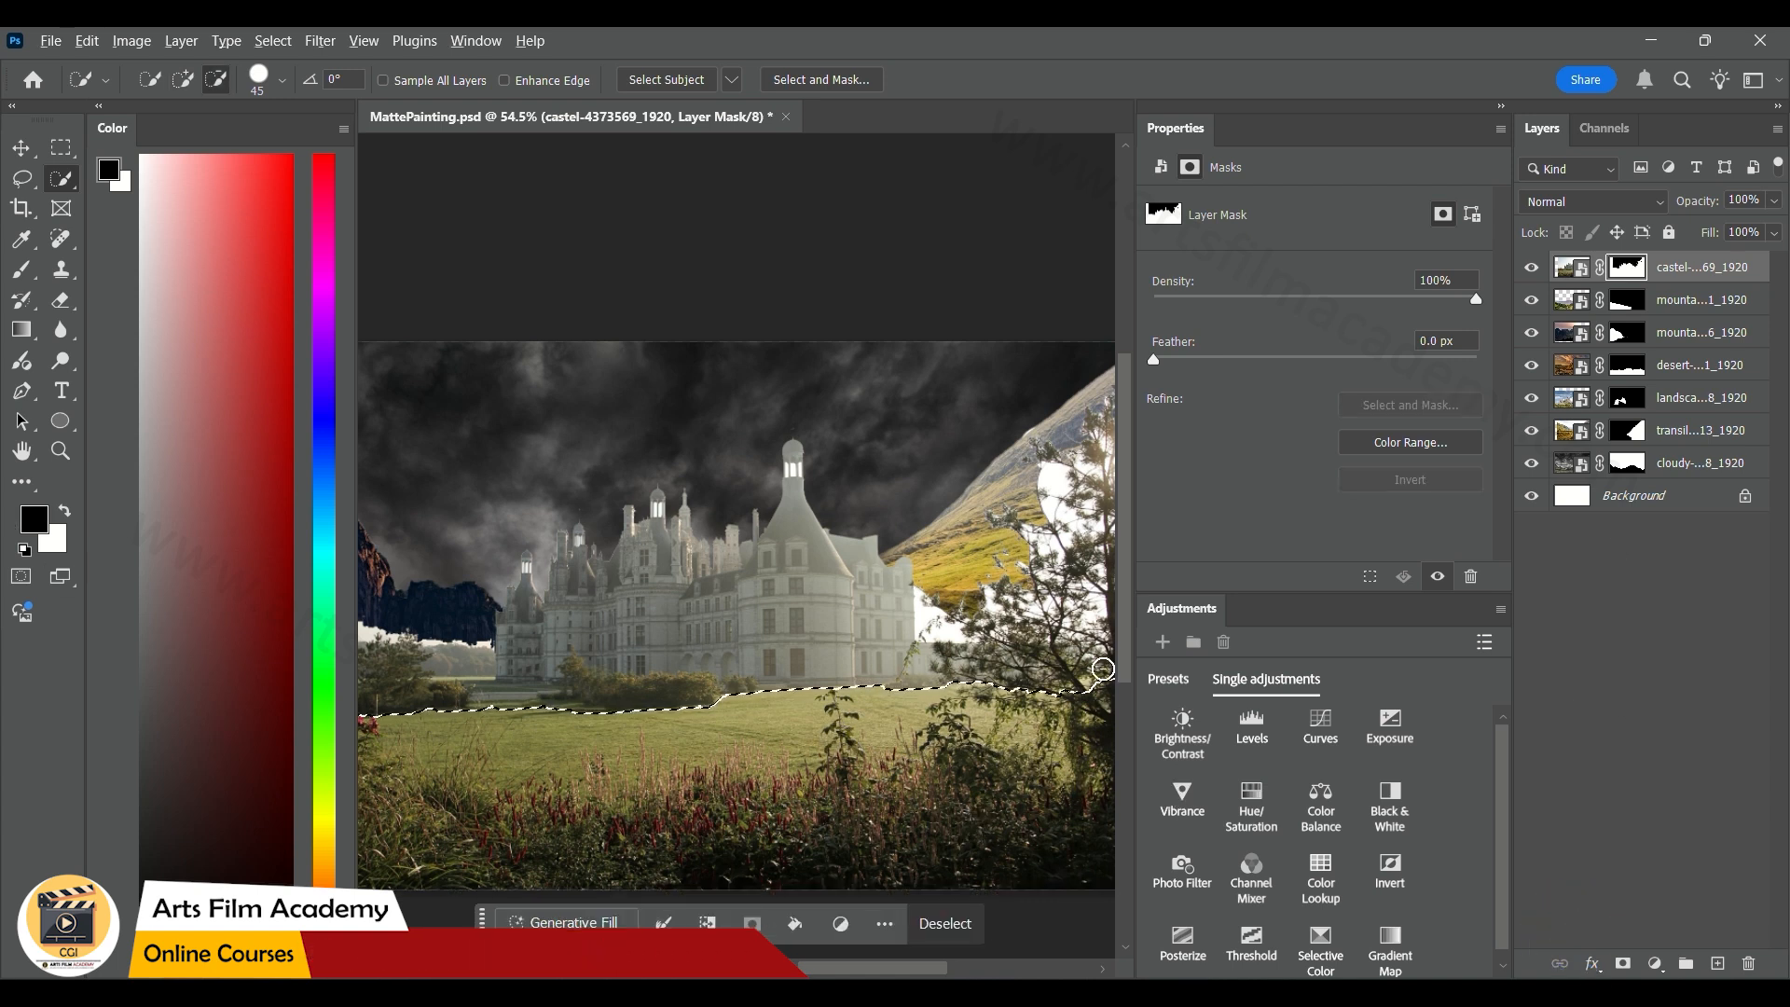
key(alt+BackSpace)
key(ctrl+d)
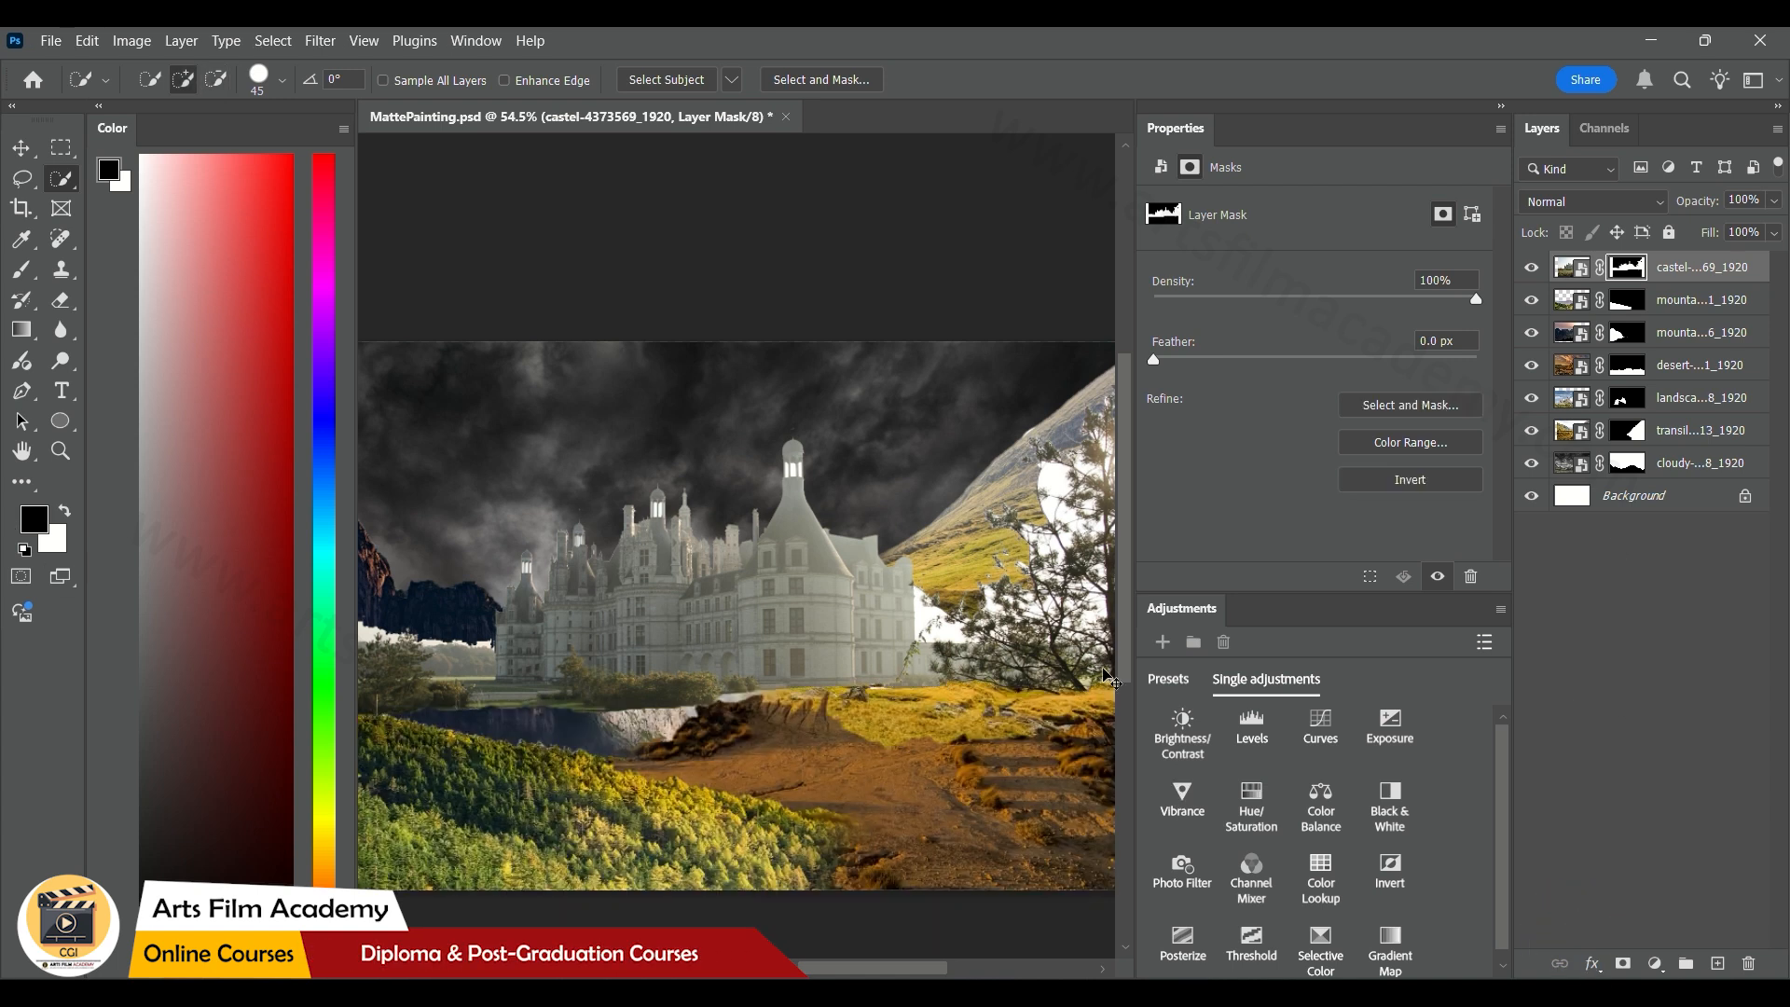
Paint black on the castle's layer mask with the Brush tool to hide the trees and pale background on both sides of the building
click(22, 269)
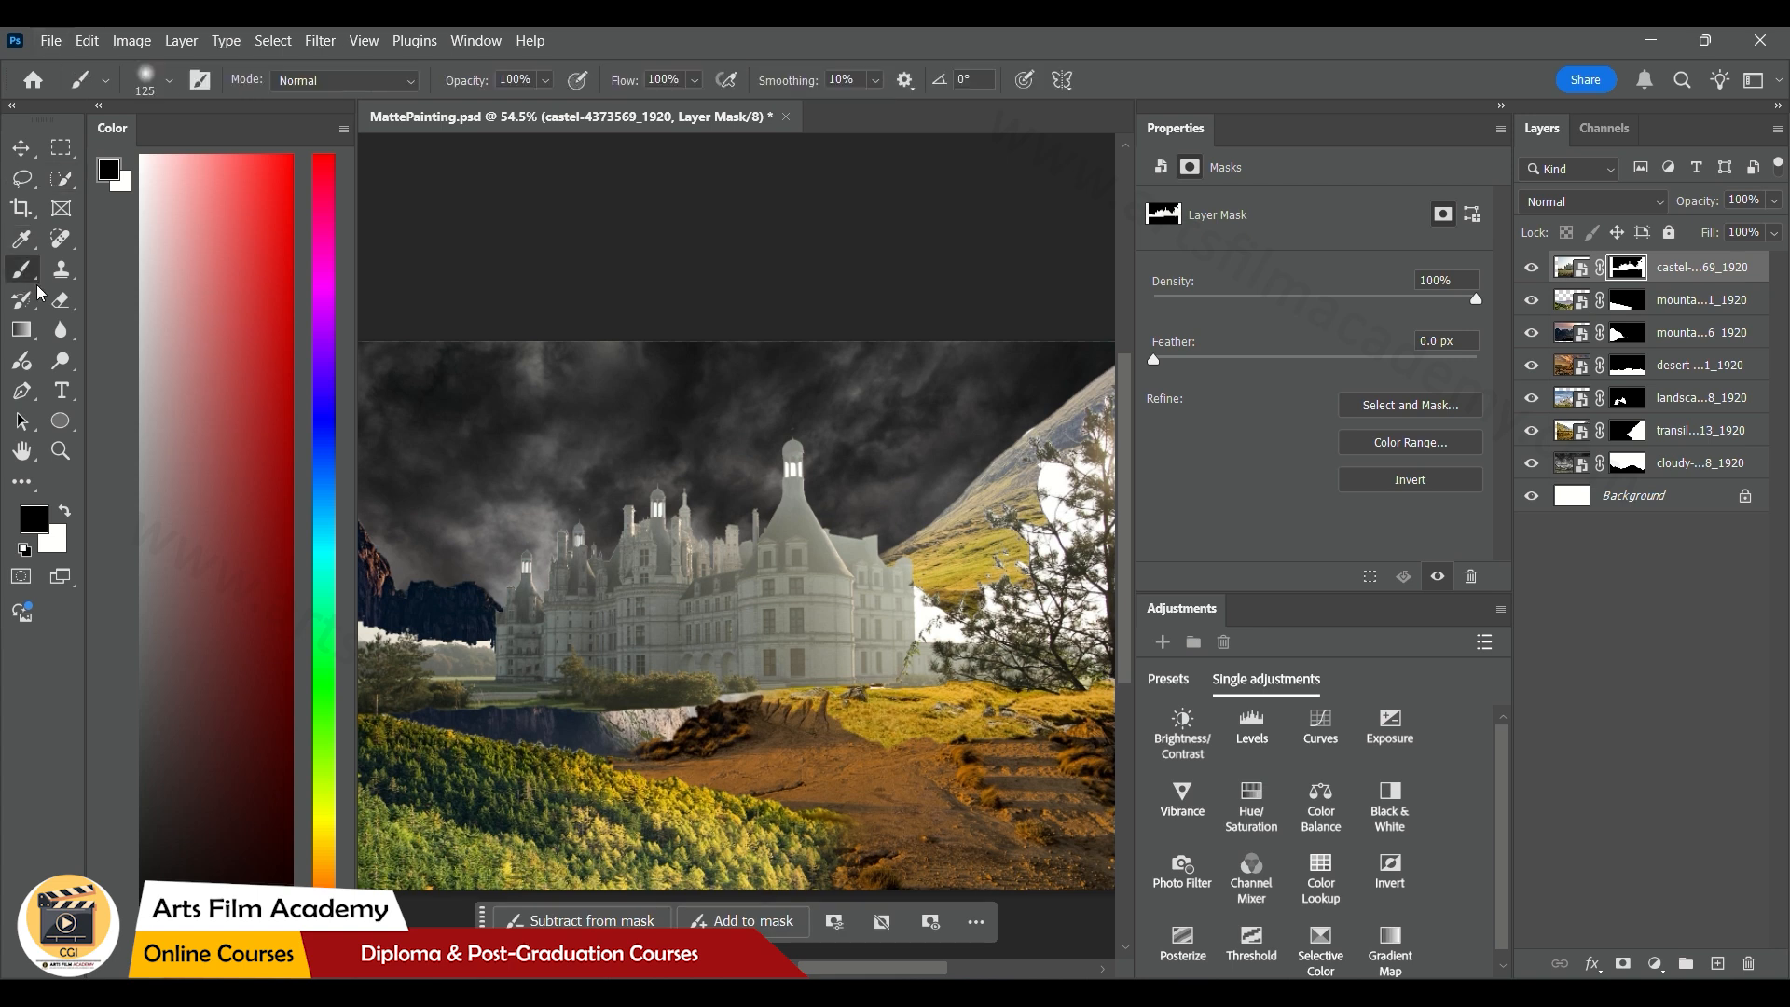
mouse_move(1047, 731)
mouse_down()
mouse_move(1029, 692)
mouse_move(1116, 484)
mouse_move(1078, 660)
mouse_move(1113, 602)
mouse_move(1028, 596)
mouse_up()
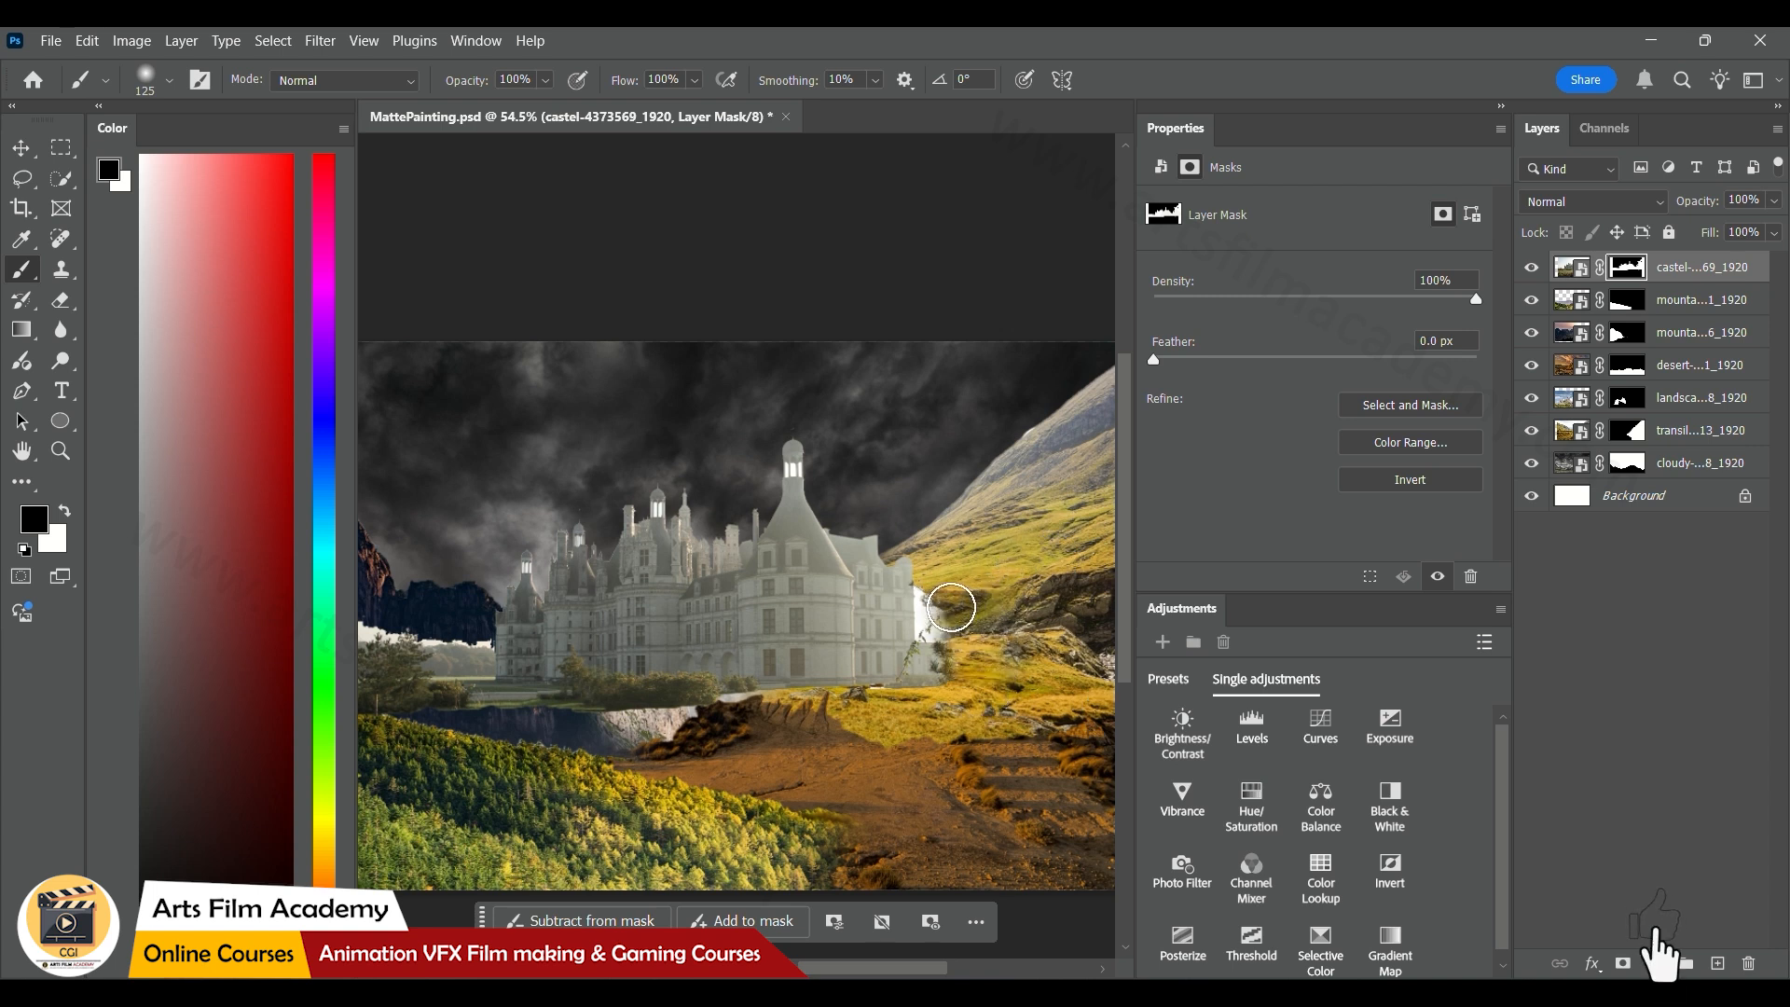
drag(939, 616, 940, 686)
mouse_move(415, 690)
mouse_down()
mouse_move(352, 647)
mouse_move(351, 711)
mouse_move(407, 650)
mouse_move(447, 715)
mouse_move(451, 616)
mouse_move(467, 695)
mouse_move(463, 617)
mouse_move(611, 736)
mouse_up()
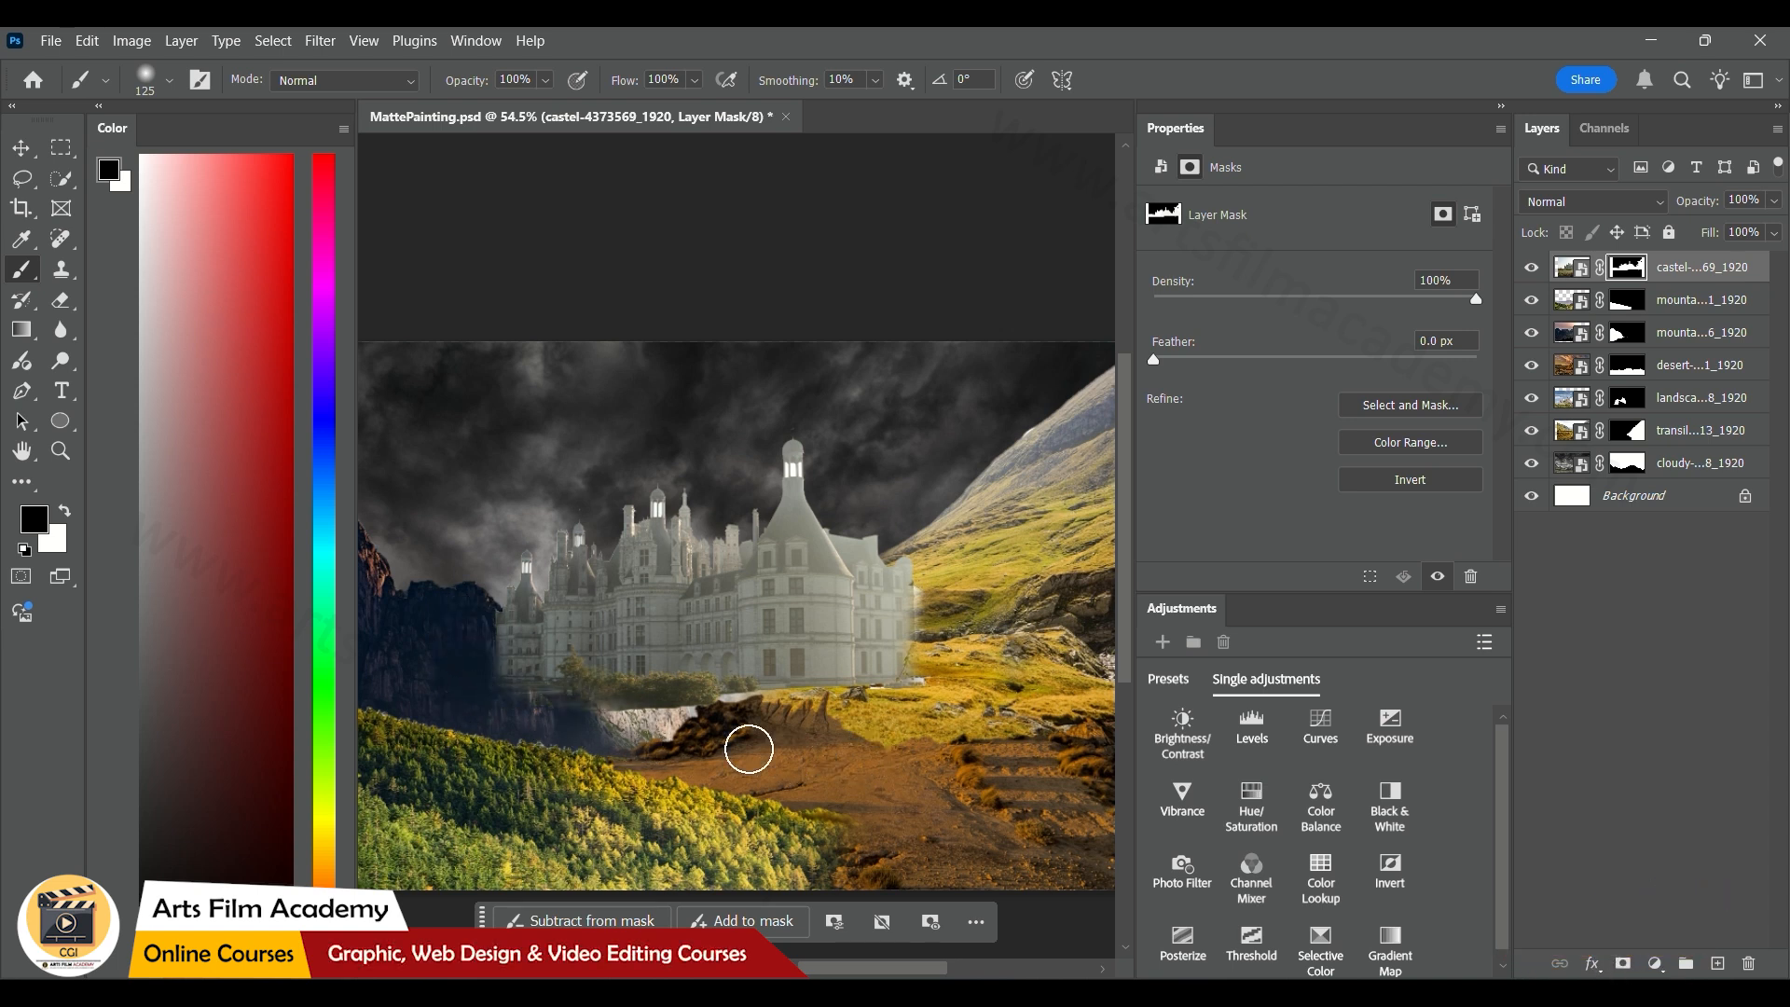
Move the castle down and scale it to about 60%, setting it on the desert ground between the mountains and the grassy slope
click(21, 148)
click(909, 666)
drag(781, 617, 781, 669)
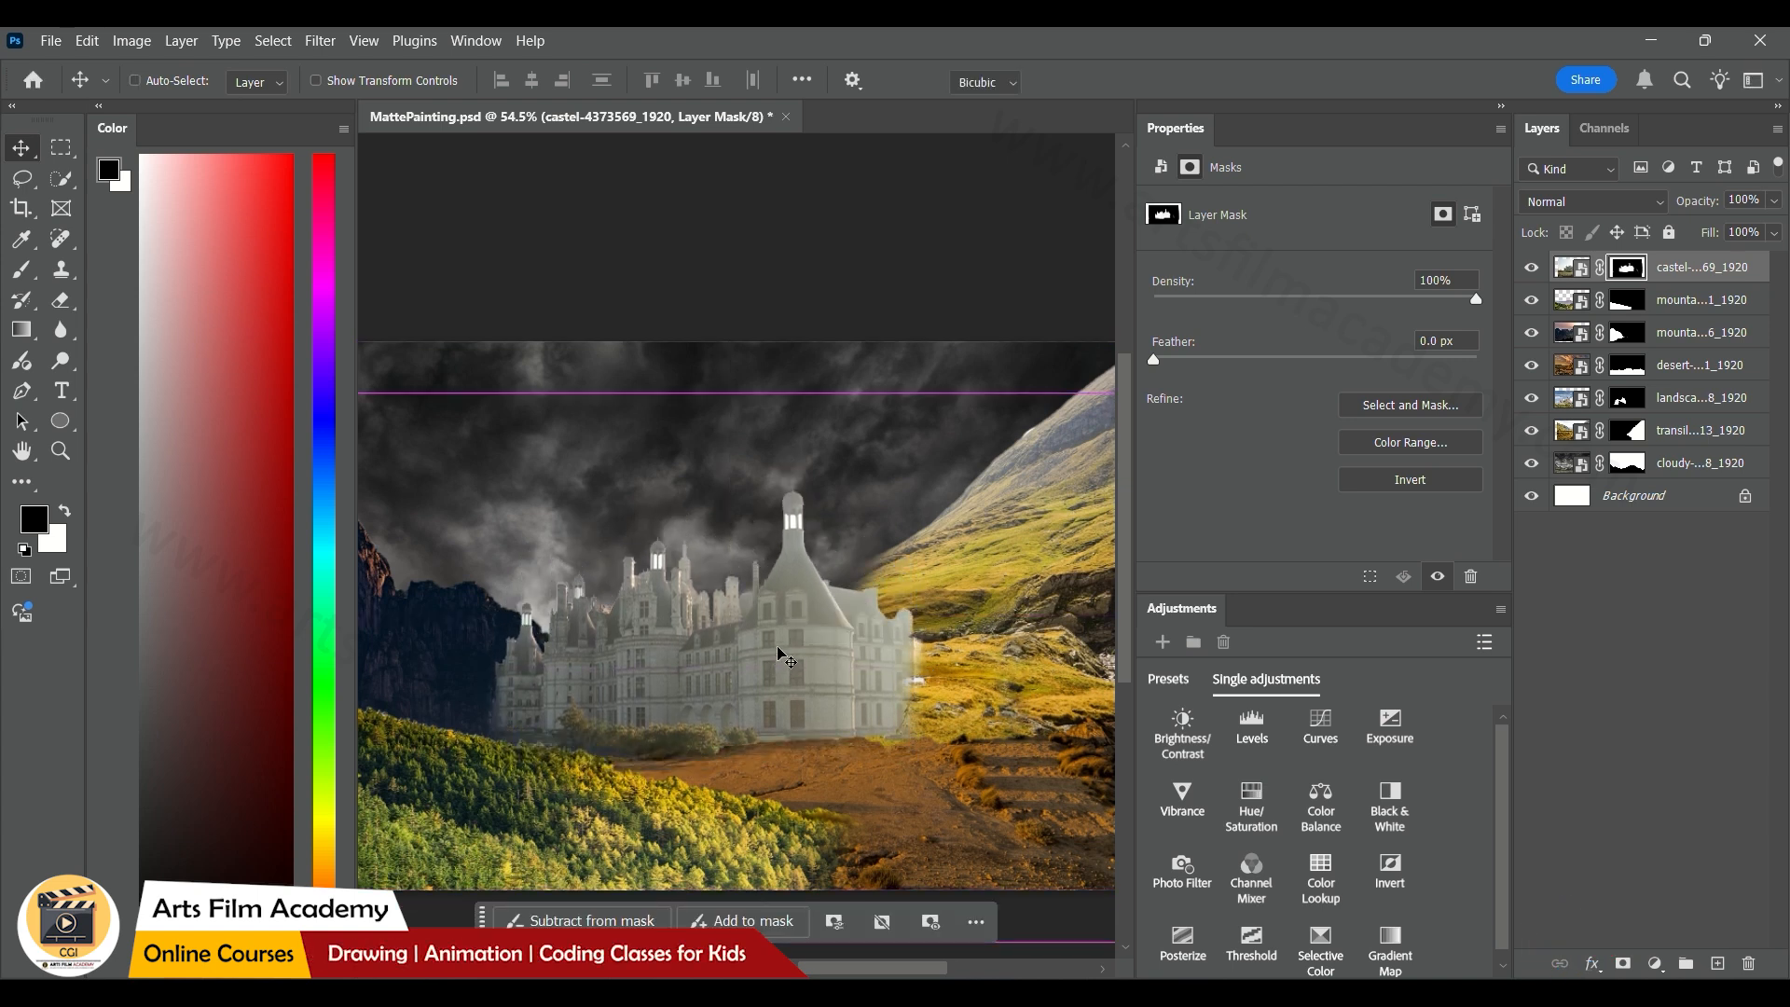
key(ctrl+t)
drag(730, 391, 730, 503)
drag(712, 650, 685, 713)
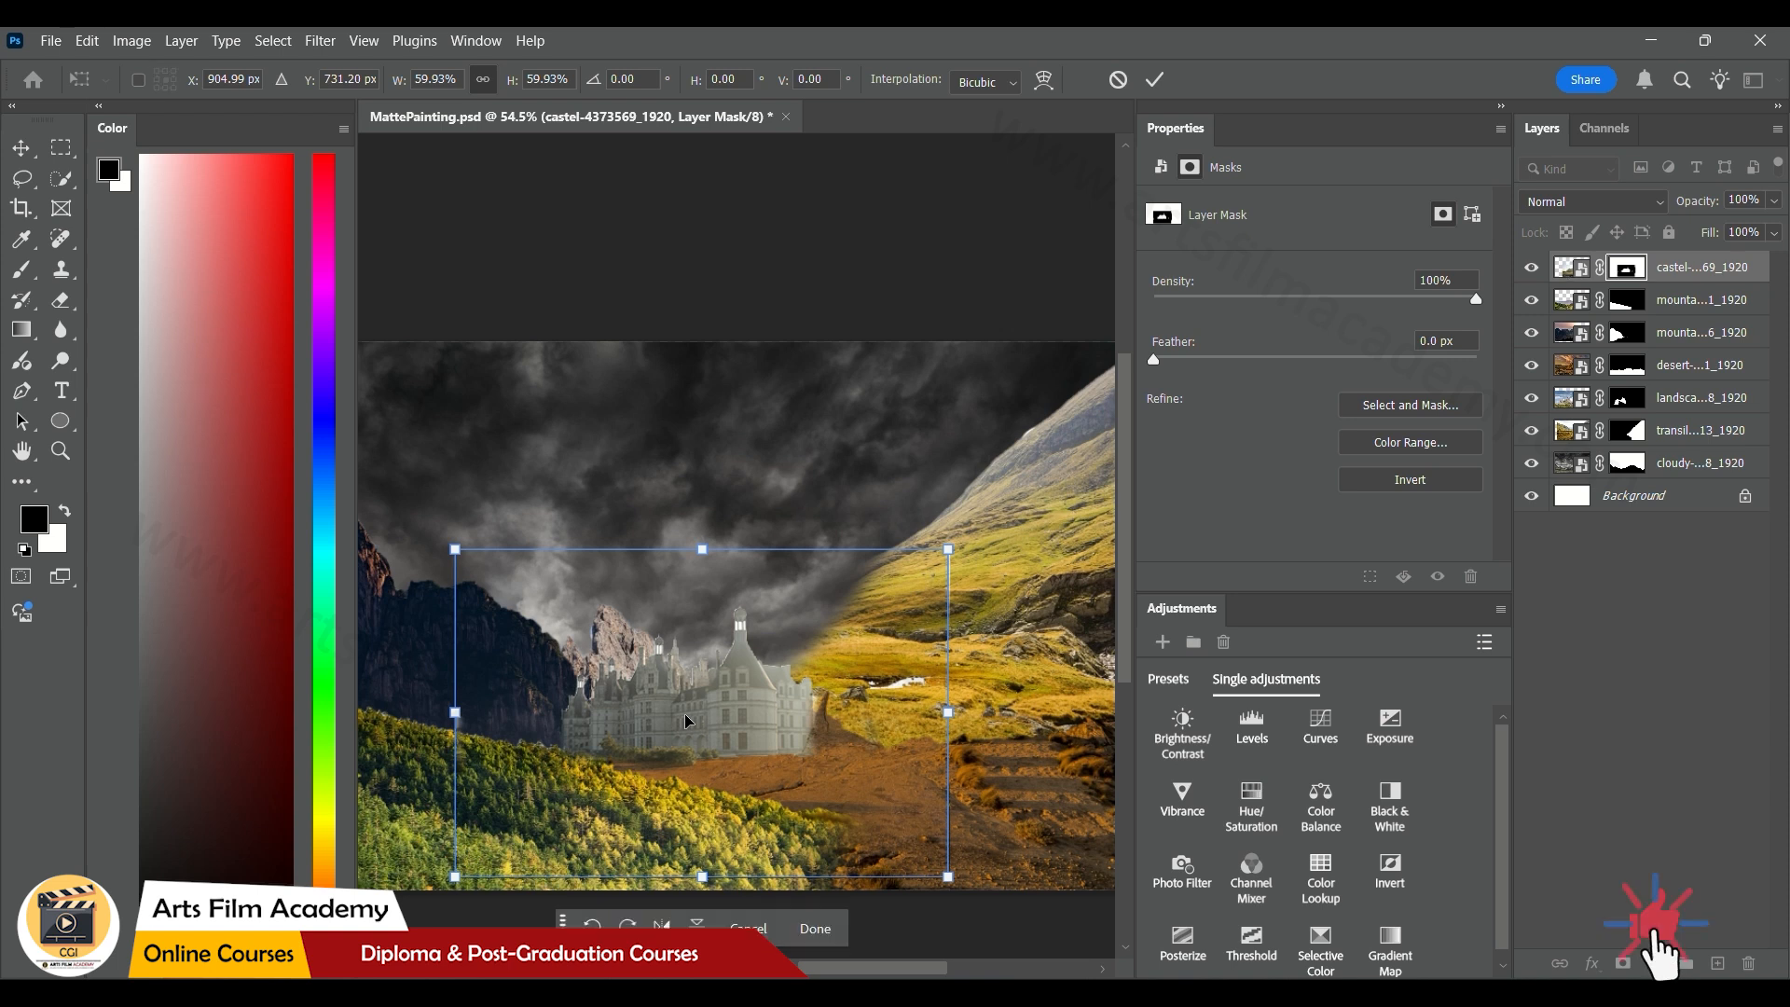
click(1156, 79)
Select the three white openings in the castle's leftmost turret on the image itself with the Magic Wand tool
scroll(571, 713, up, 5)
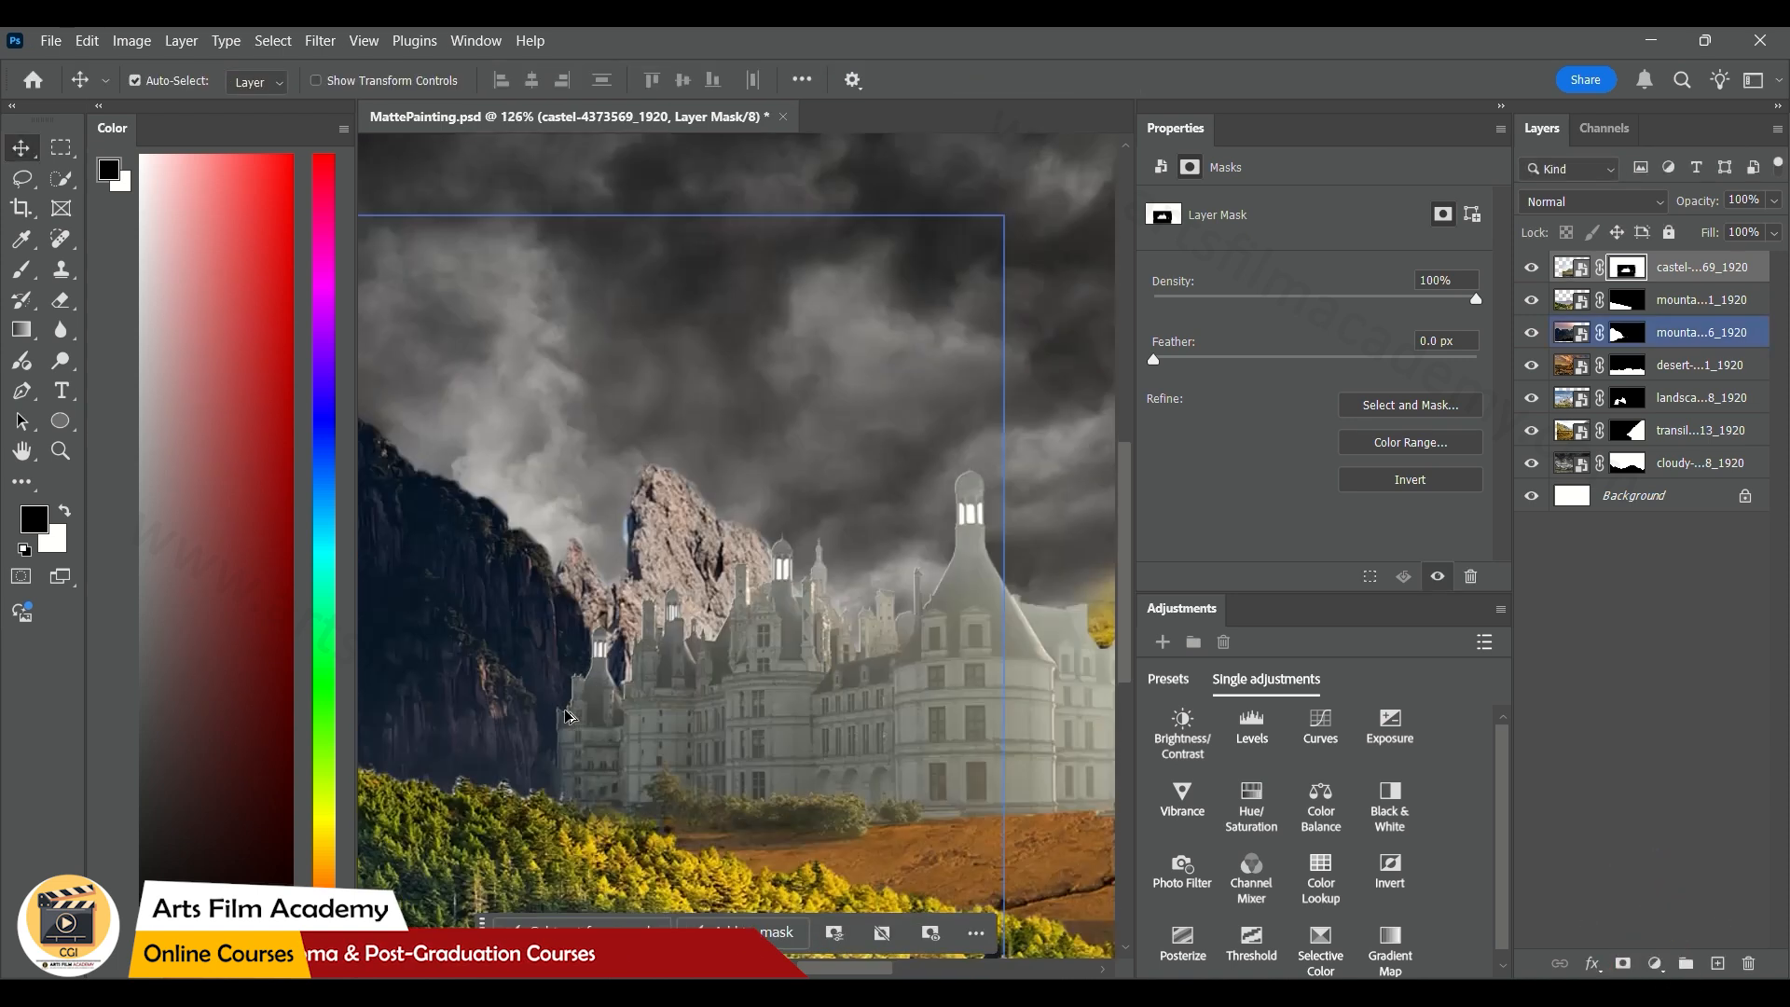
scroll(571, 713, up, 3)
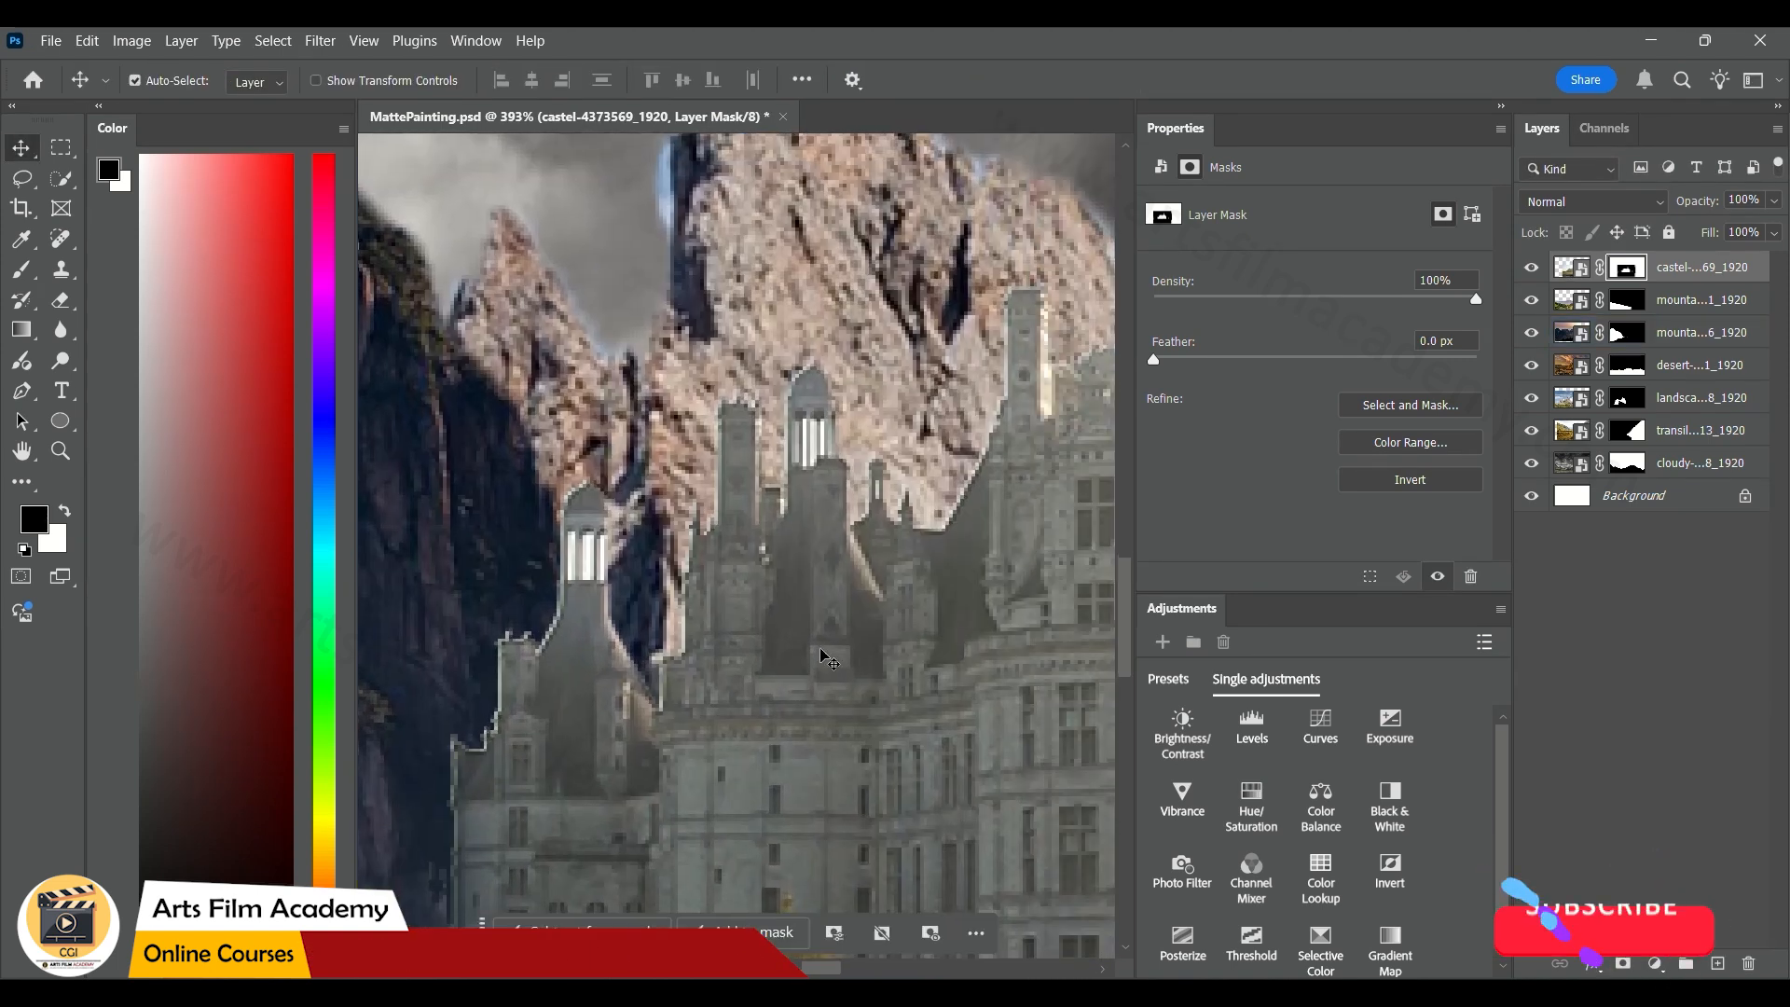
click(1568, 270)
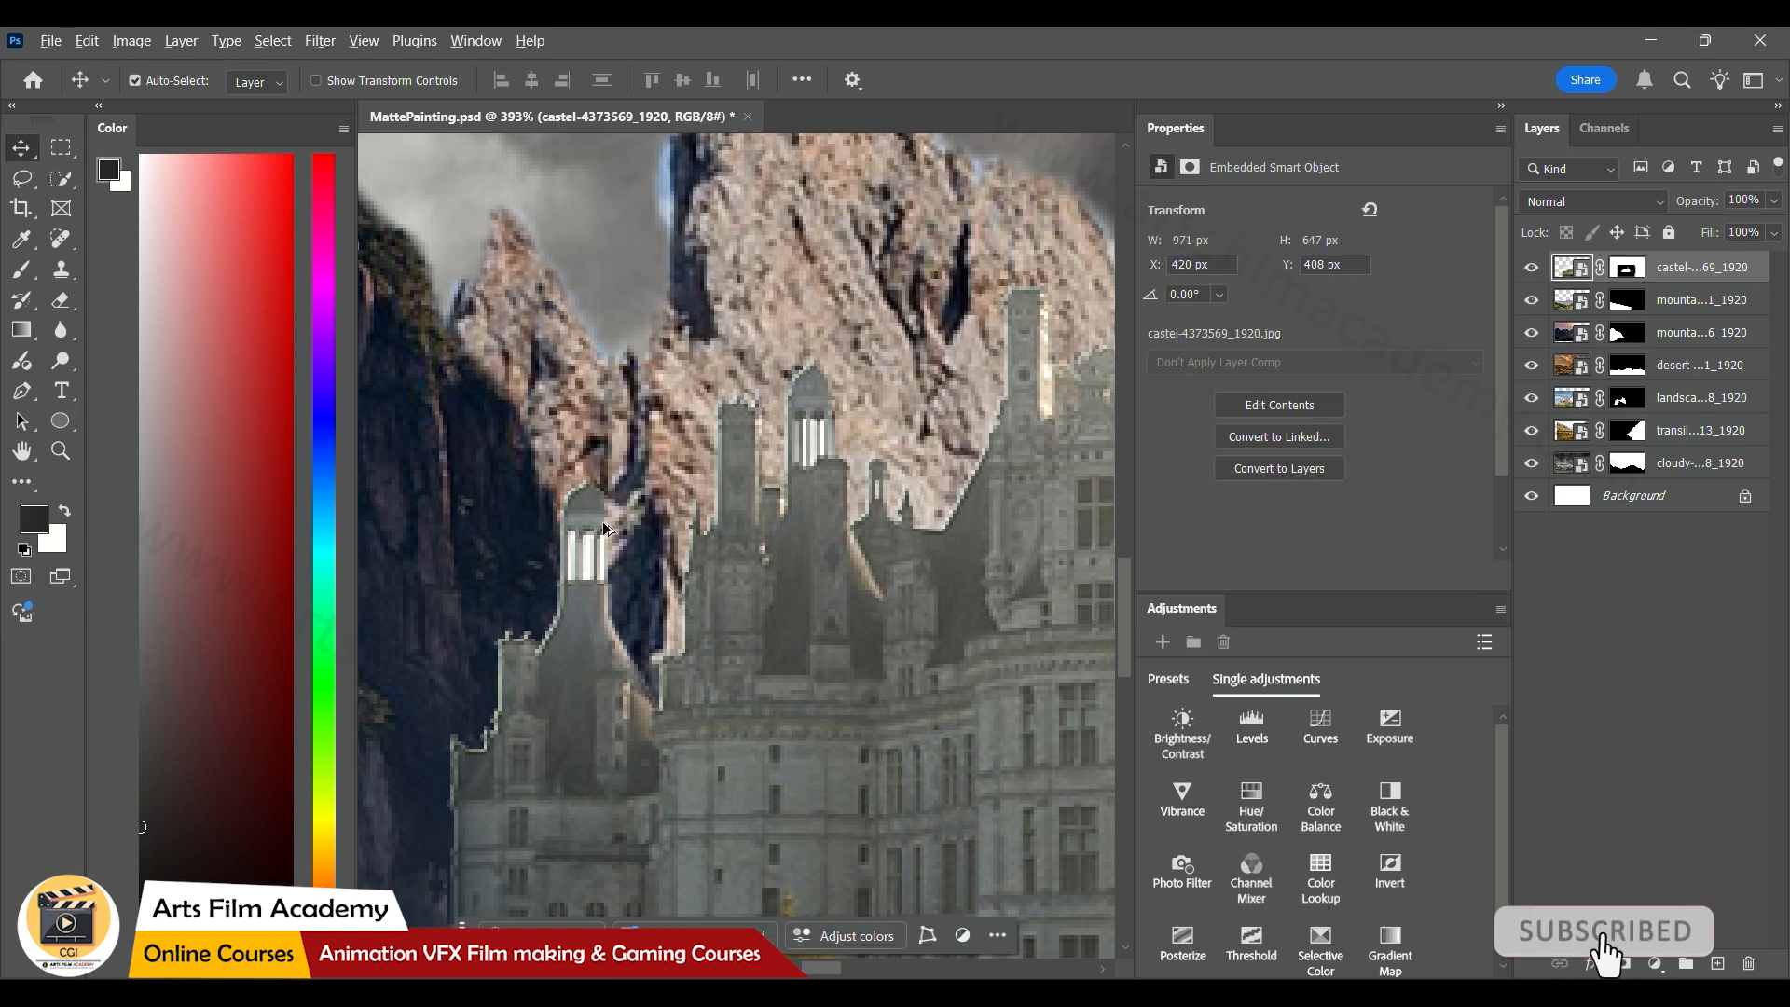
scroll(575, 526, up, 5)
right_click(61, 186)
click(159, 217)
click(599, 596)
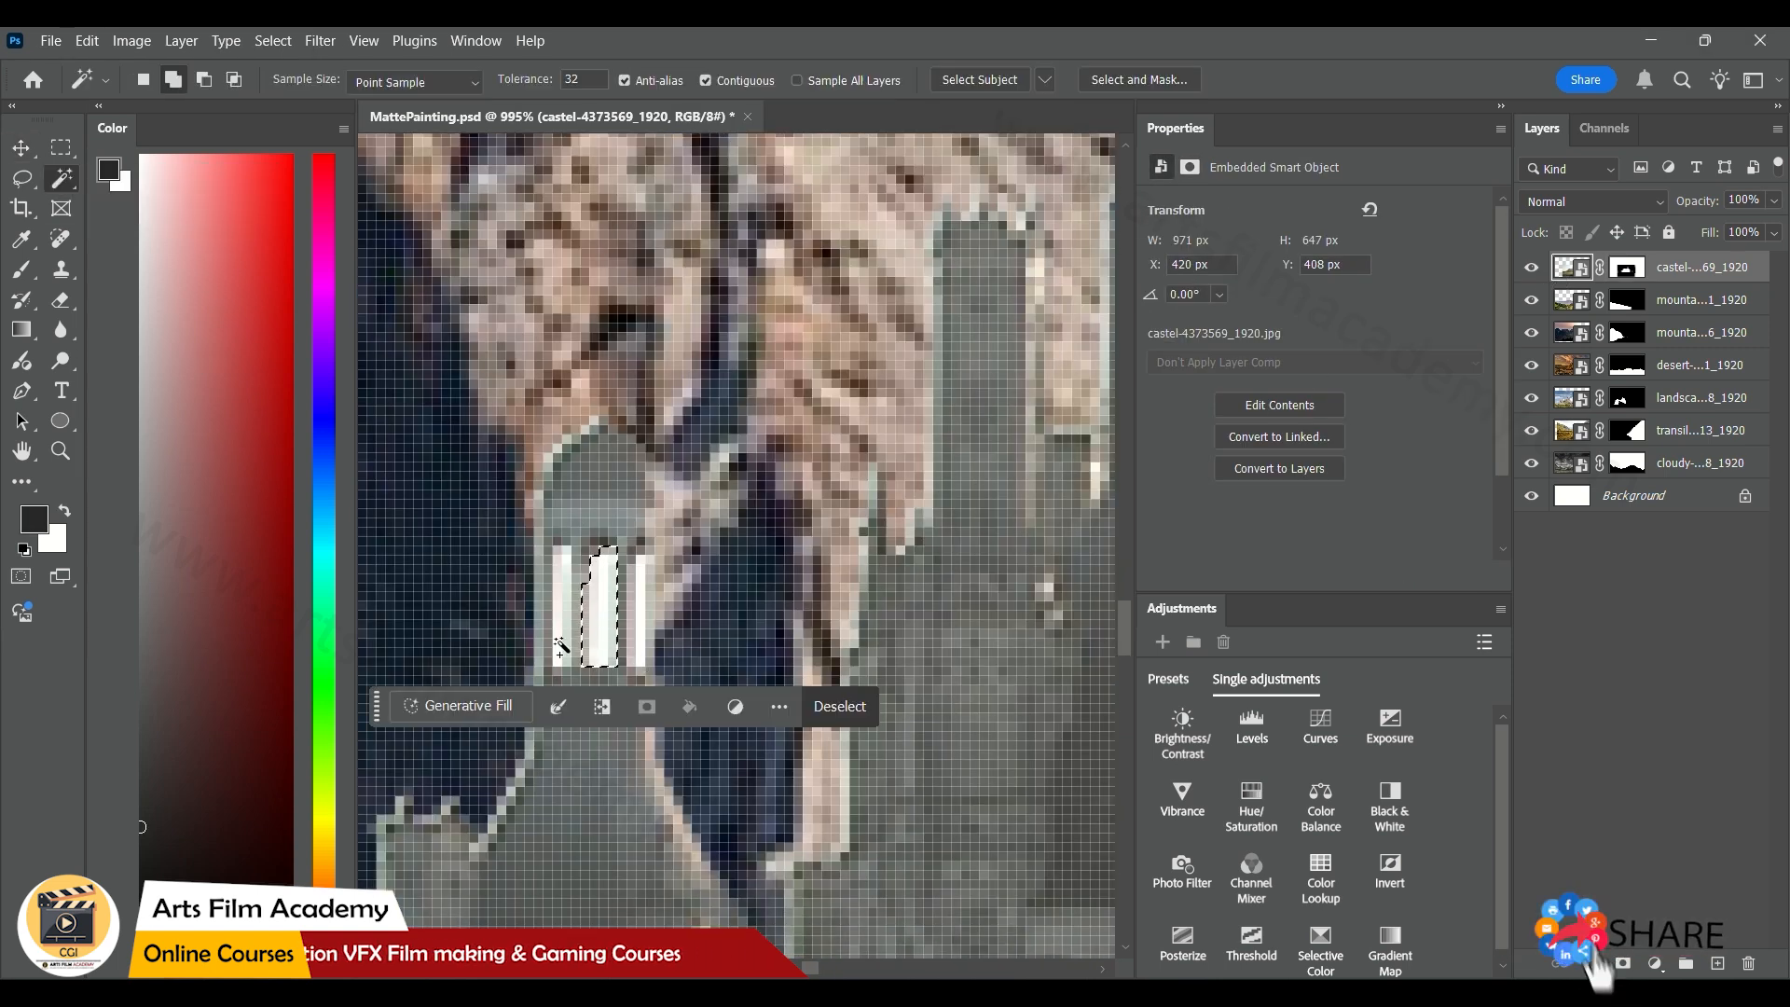
shift+click(563, 650)
click(641, 627)
Add the white openings in the remaining castle turrets, including the tallest tower, to the Magic Wand selection
drag(1005, 494, 634, 688)
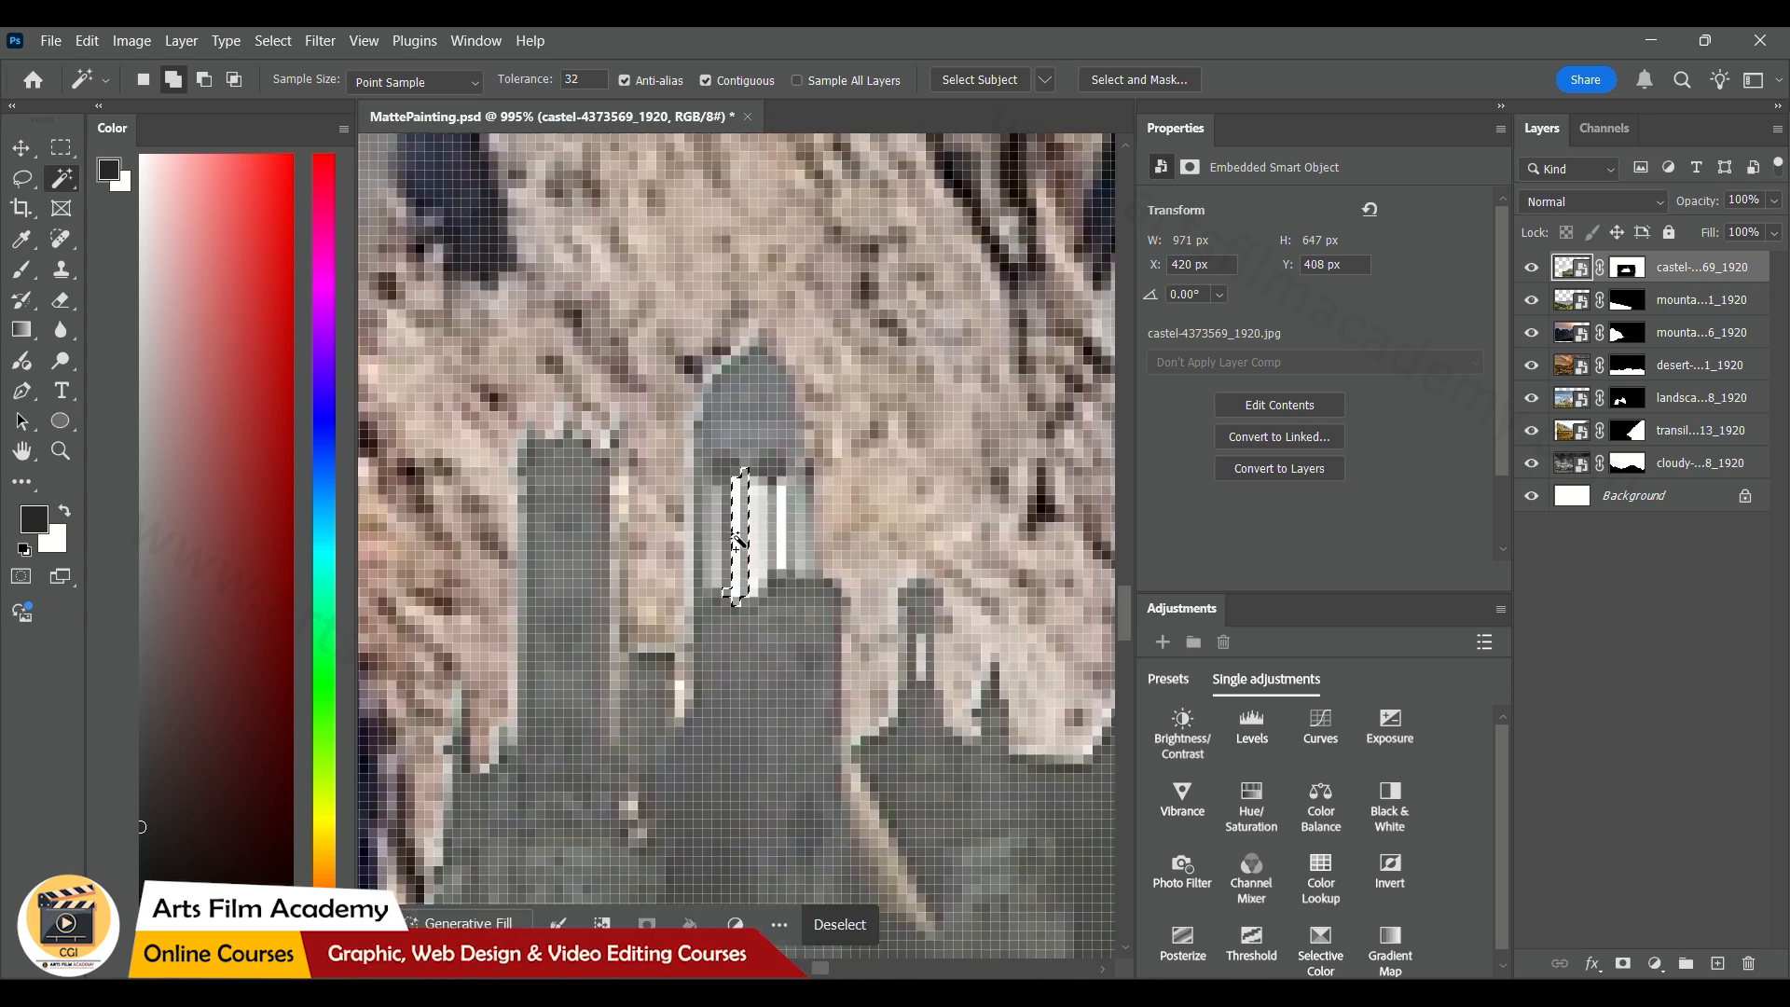
drag(853, 548, 569, 442)
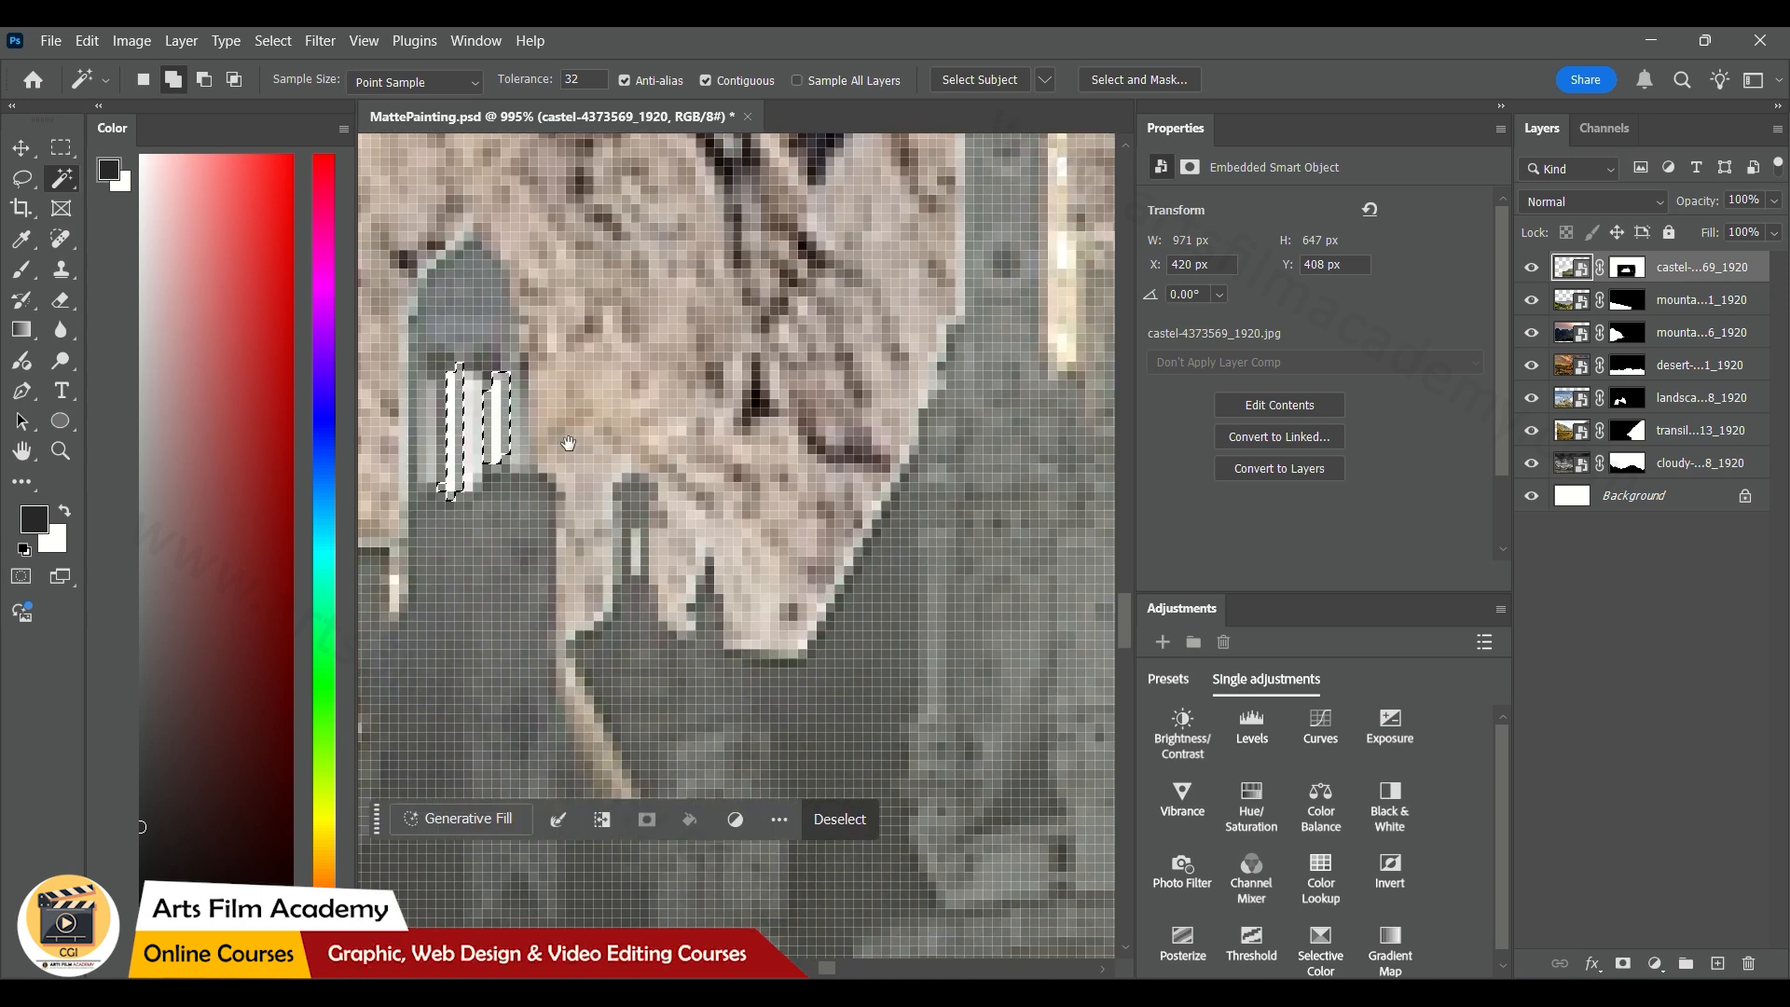
drag(638, 550, 525, 804)
click(817, 546)
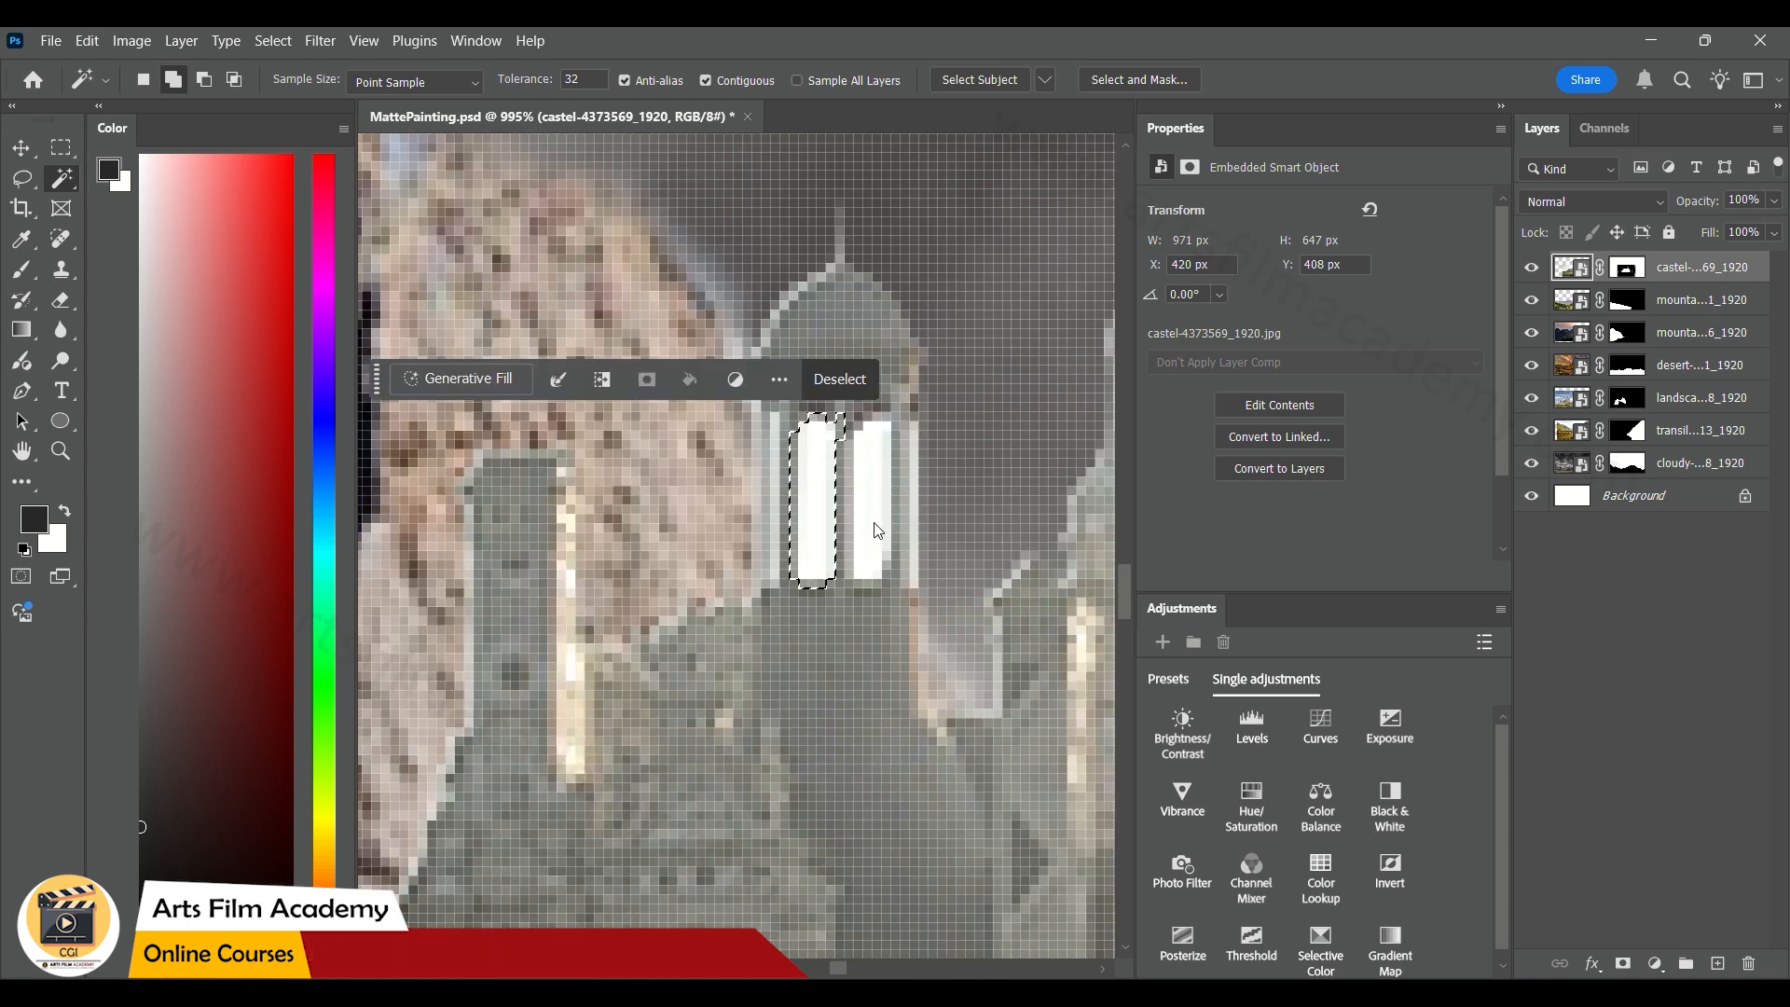
drag(910, 551, 542, 600)
scroll(543, 600, down, 8)
drag(730, 687, 315, 891)
scroll(760, 581, up, 4)
click(669, 572)
shift+click(718, 578)
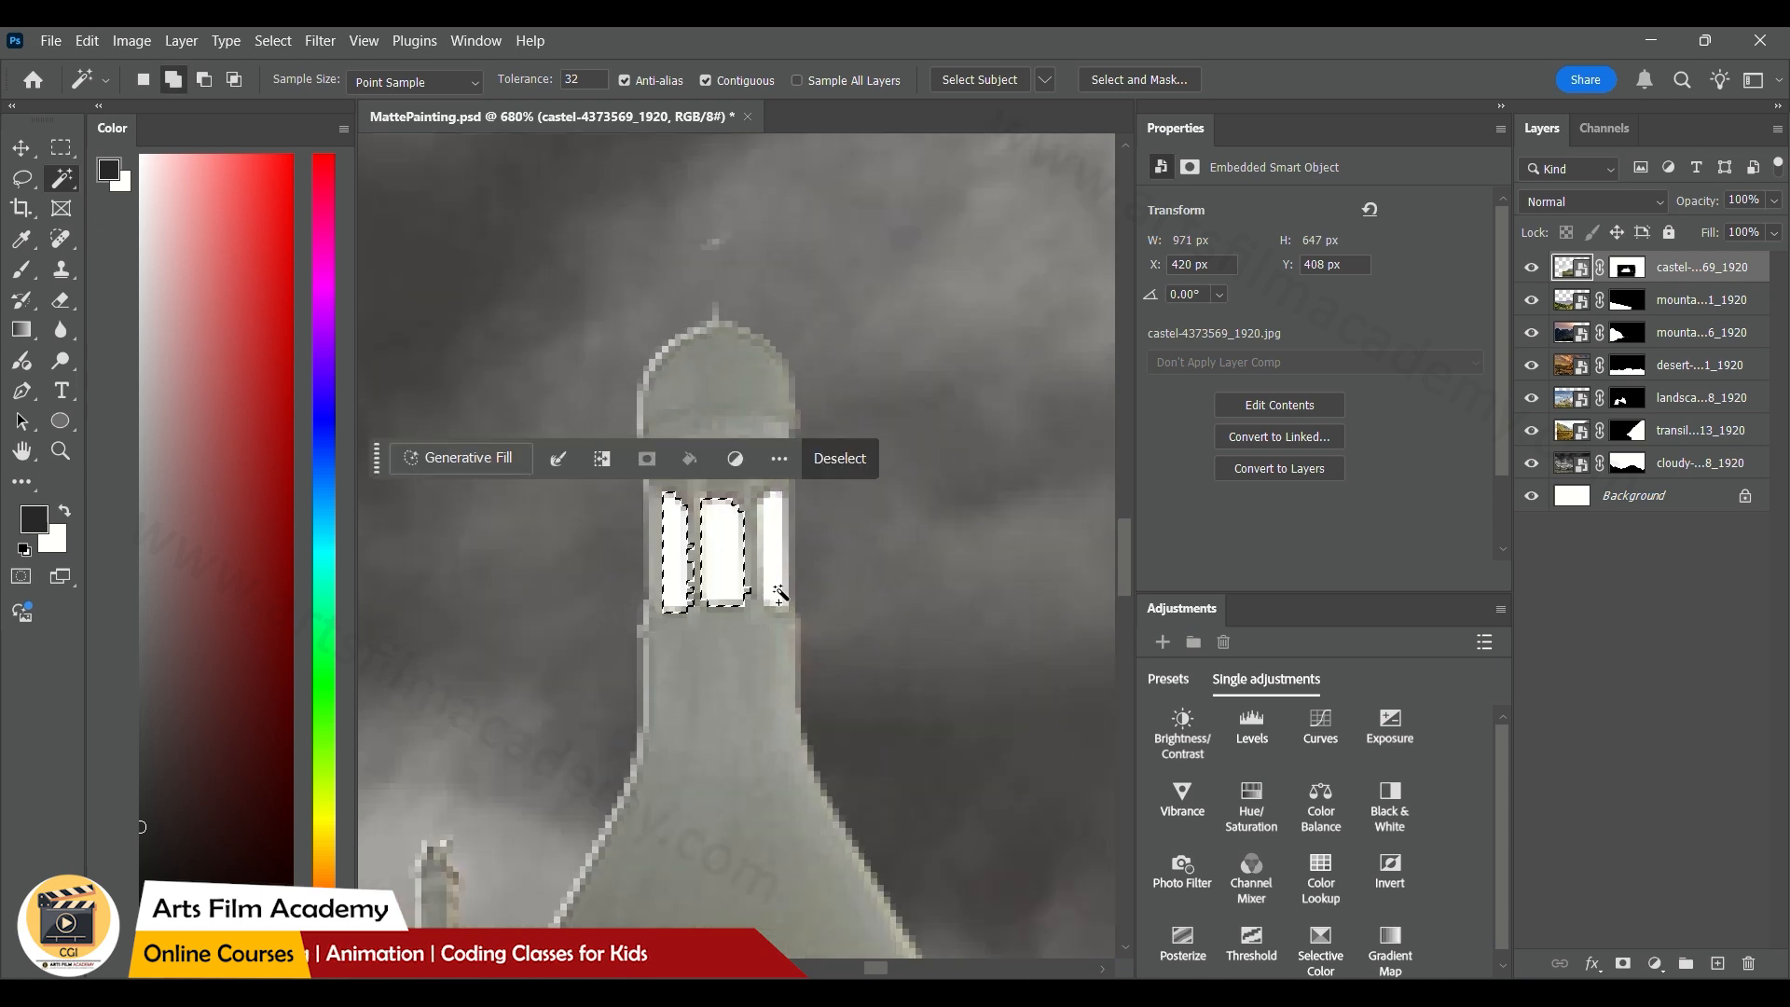
shift+click(769, 572)
Fill the selected turret openings with black on the castle's layer mask and clear the selection
scroll(798, 639, down, 4)
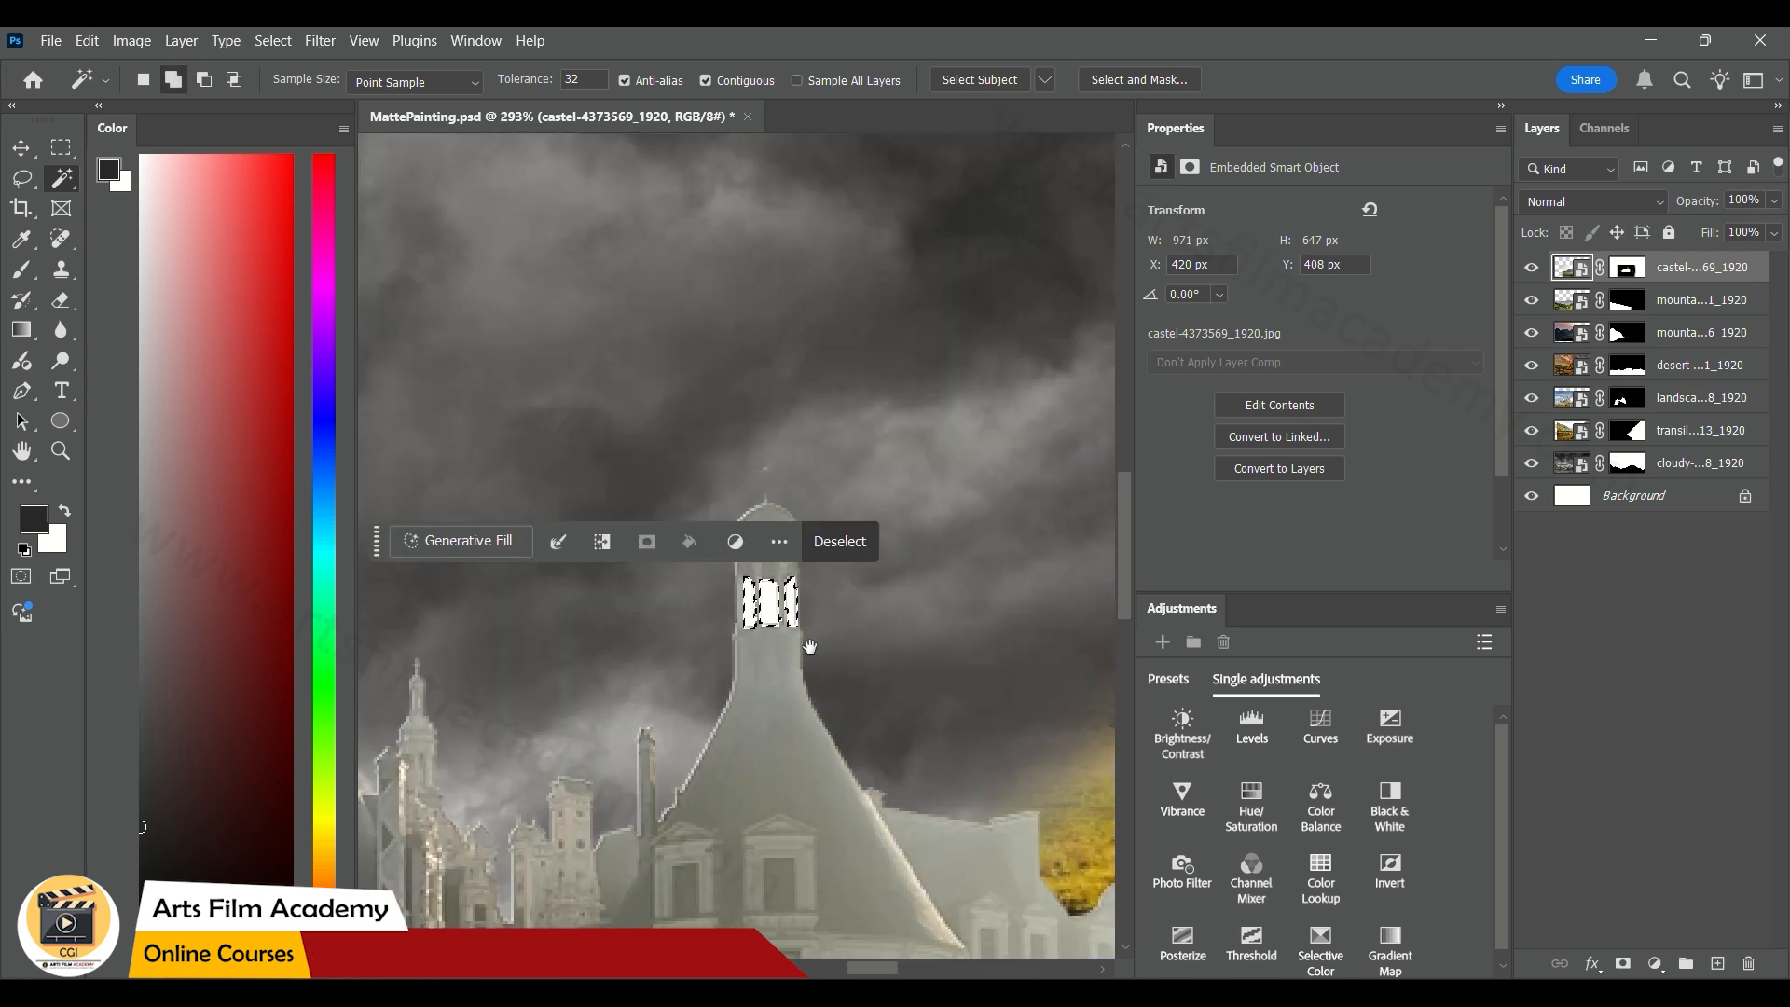
drag(799, 639, 447, 357)
scroll(711, 428, down, 5)
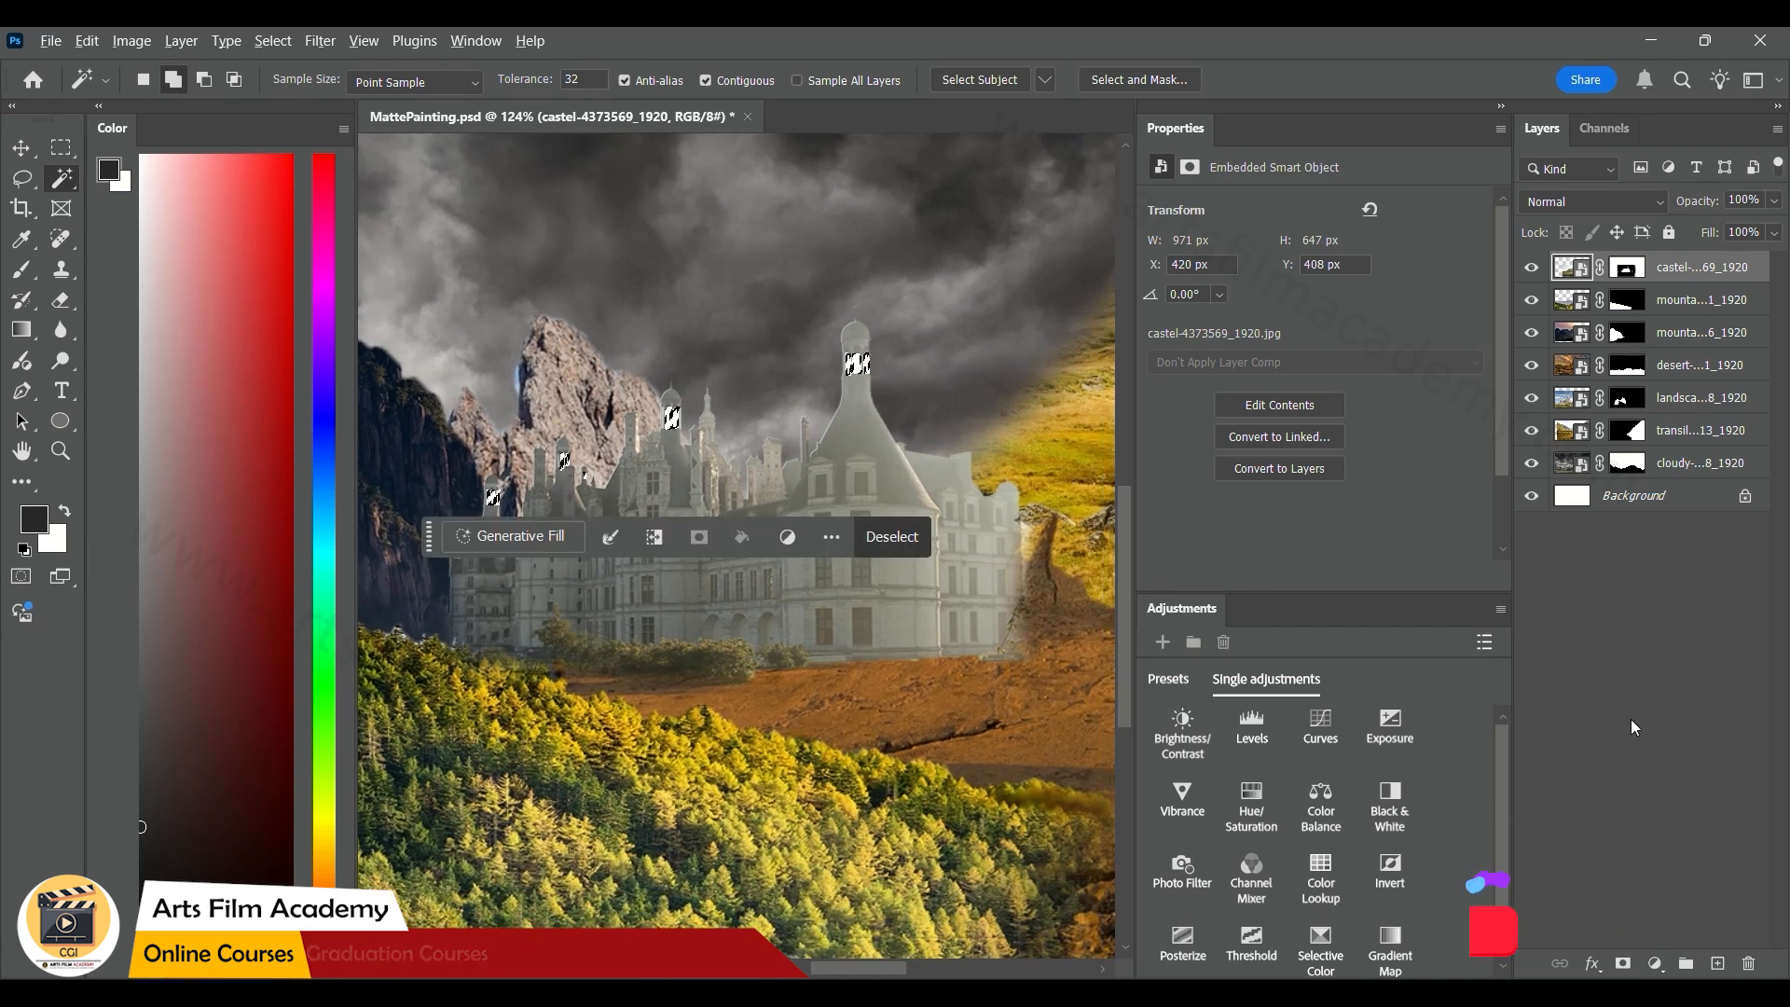
key(alt)
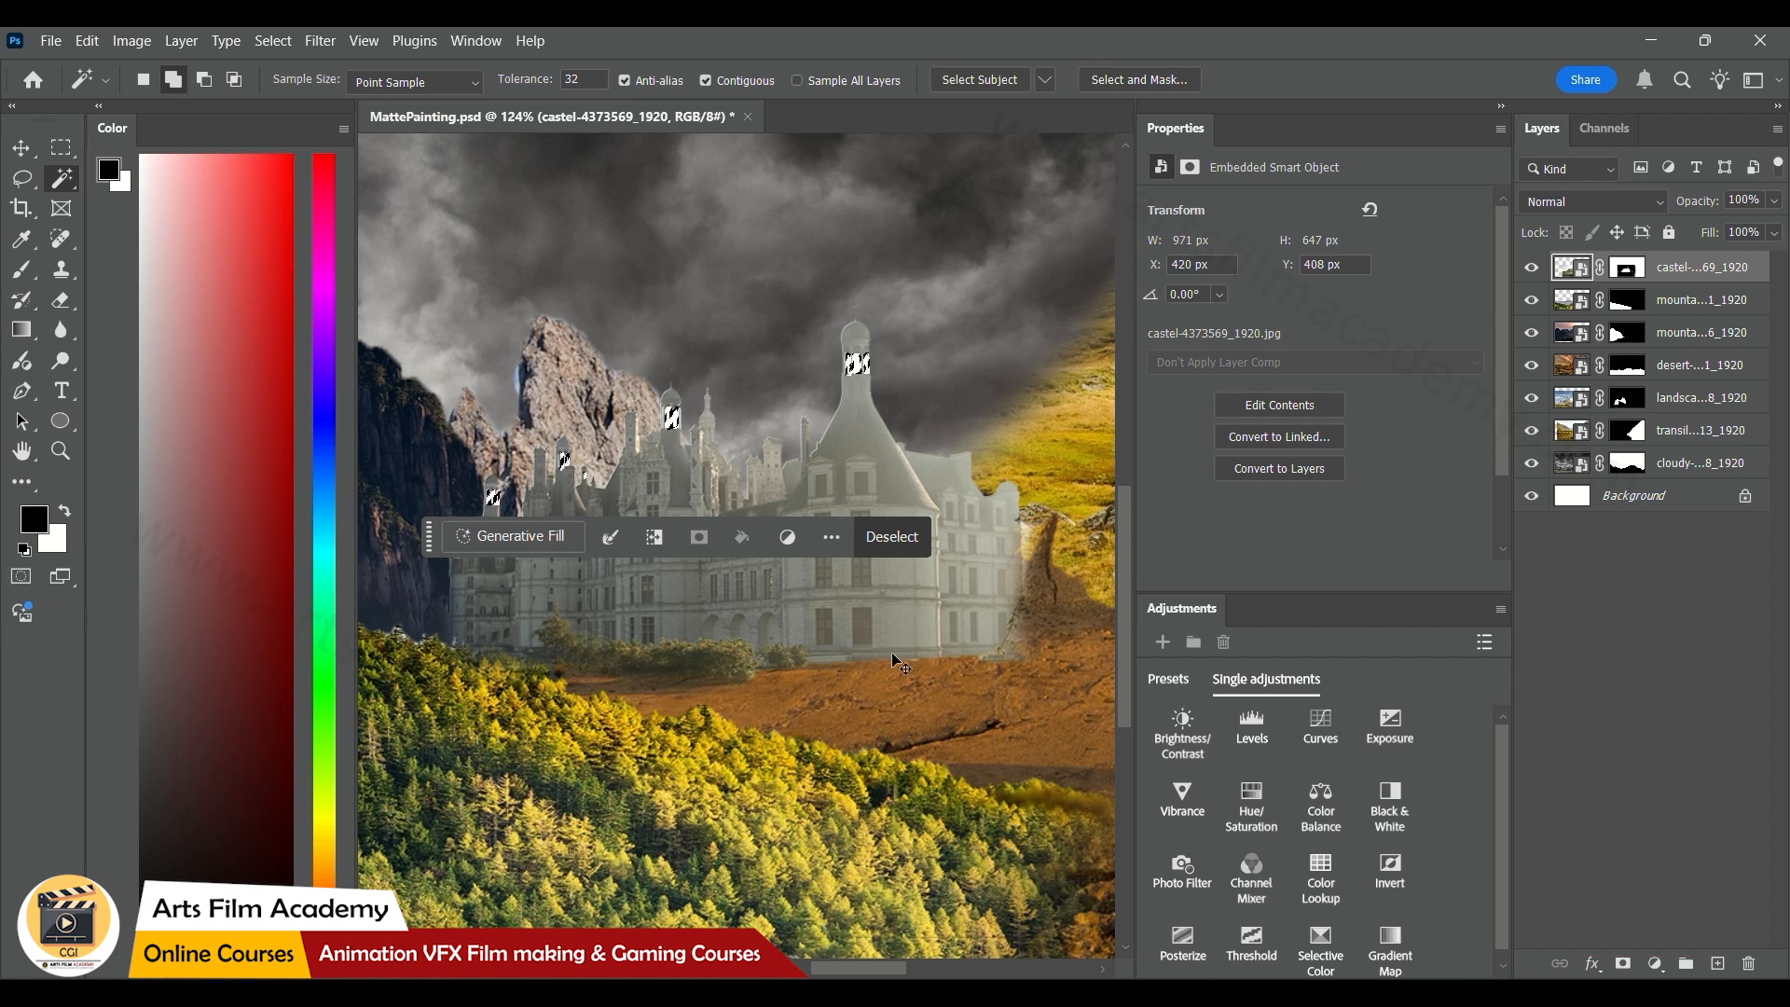
click(1627, 268)
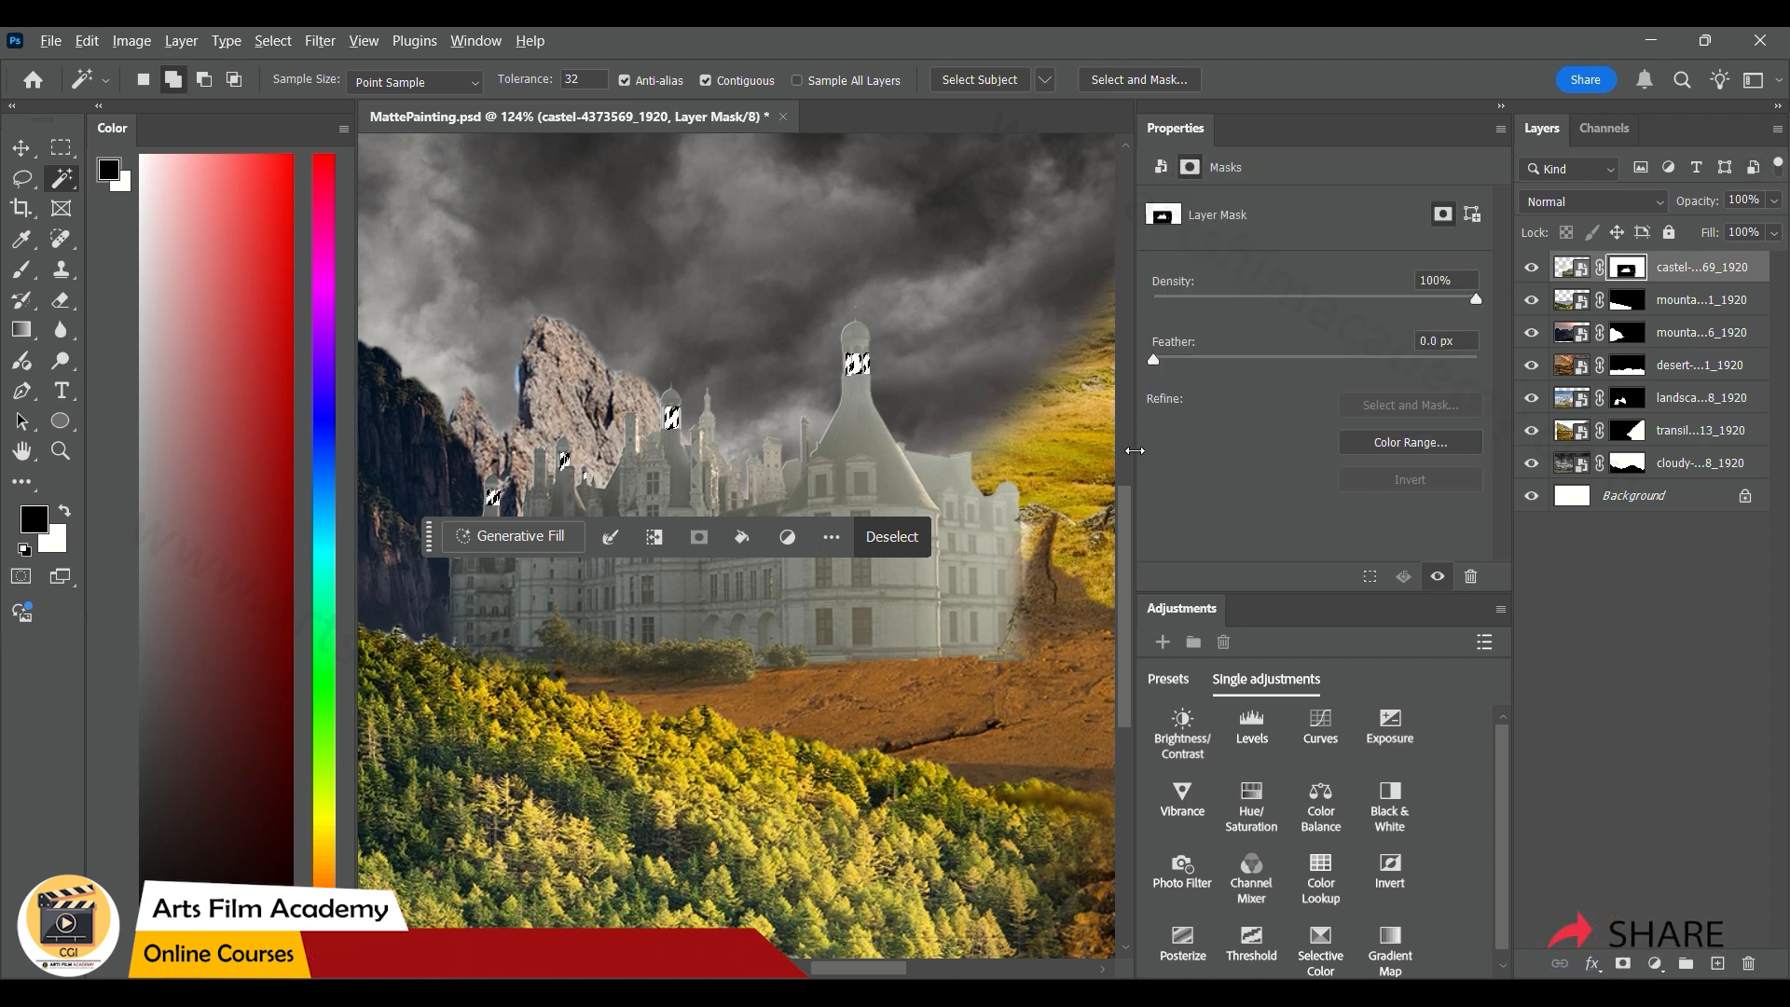
key(ctrl+d)
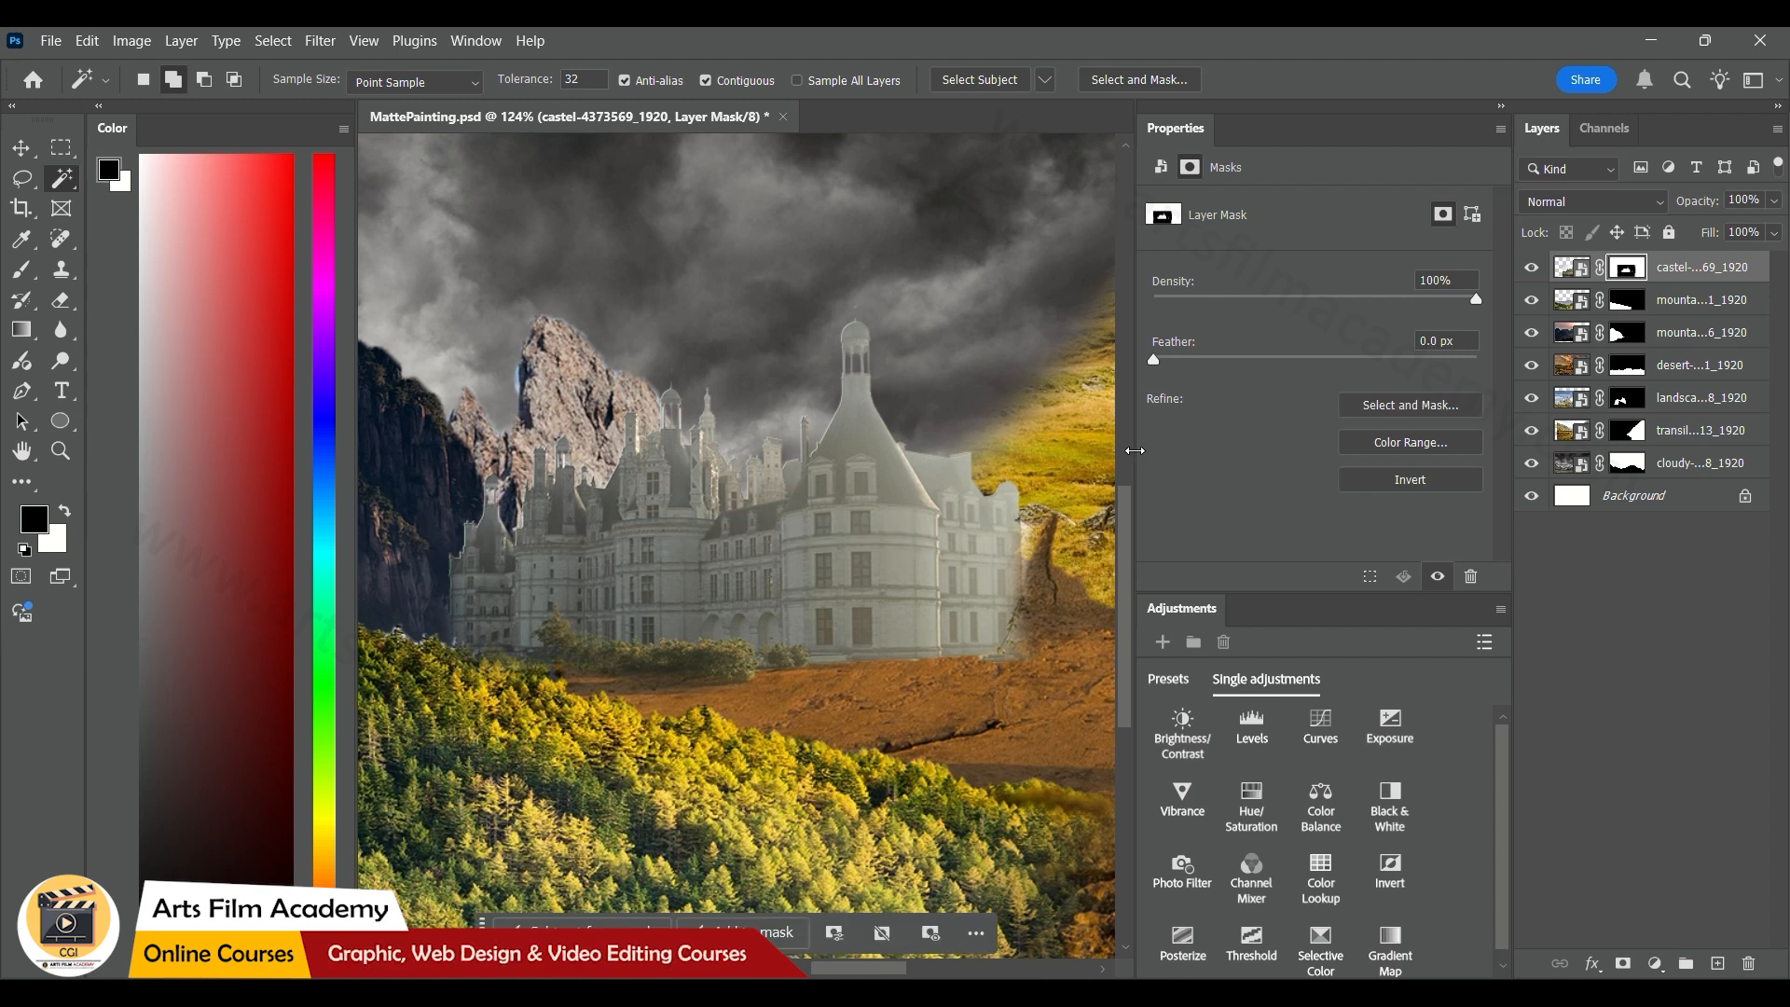
Save the matte painting document
click(22, 149)
key(ctrl)
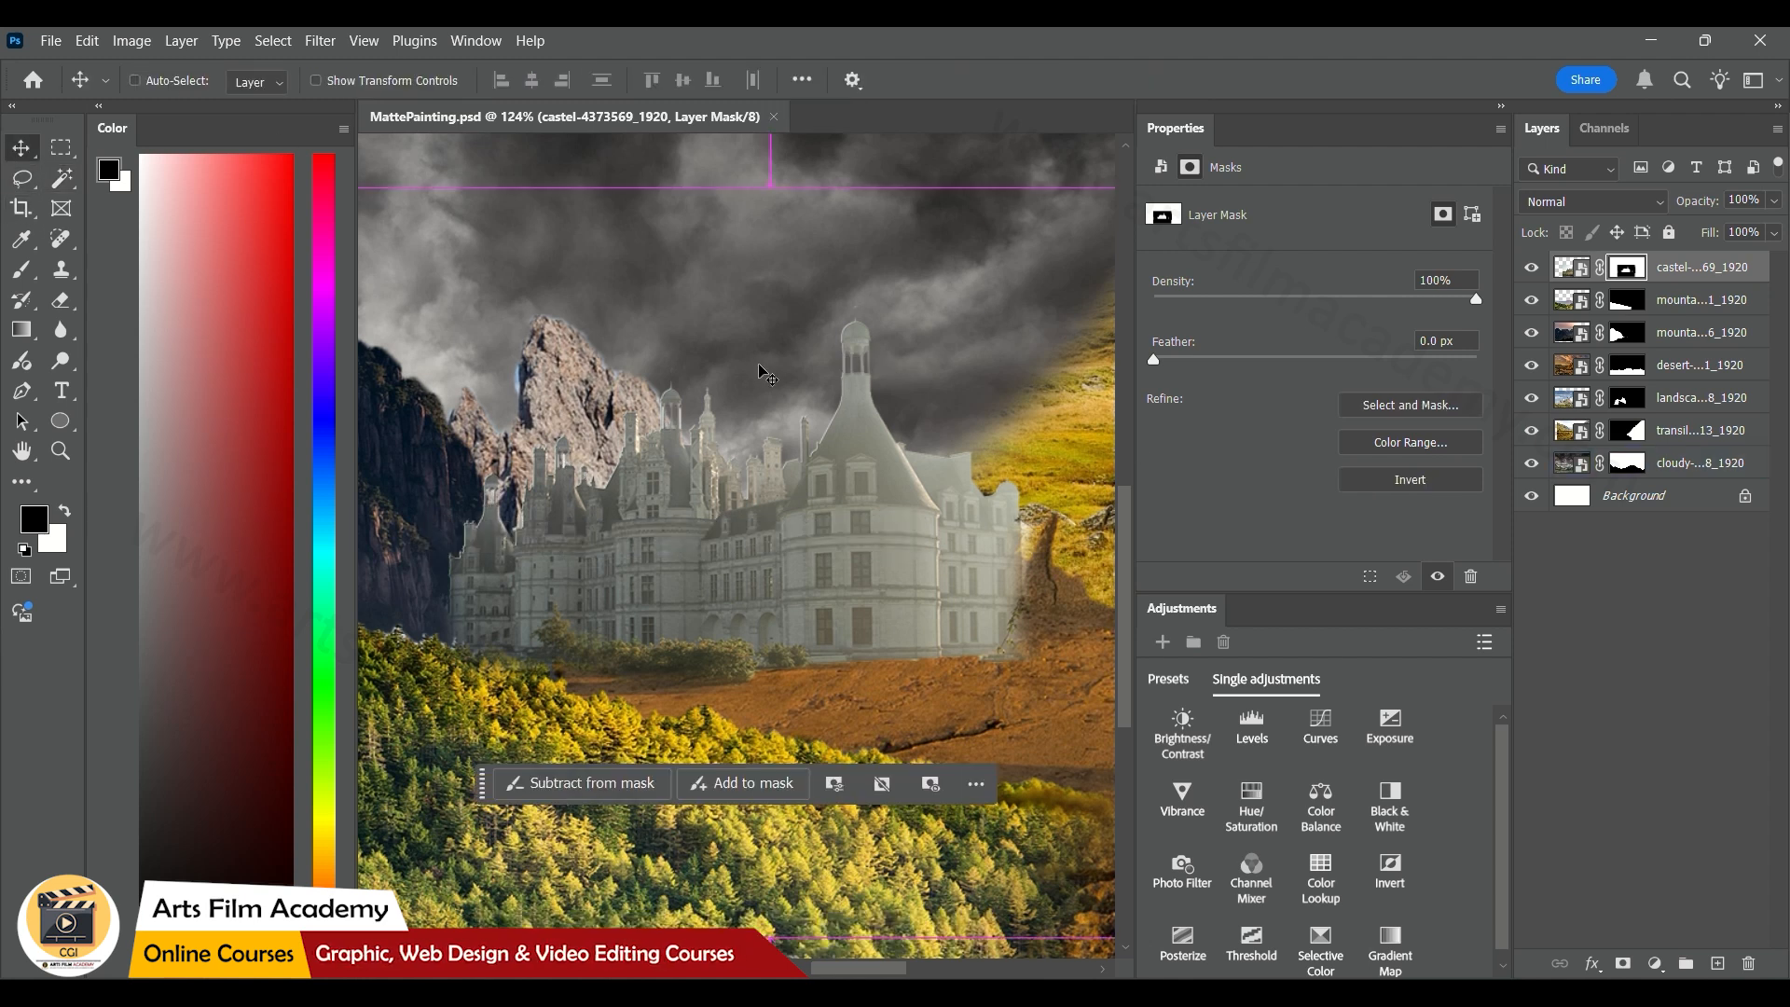
key(ctrl+0)
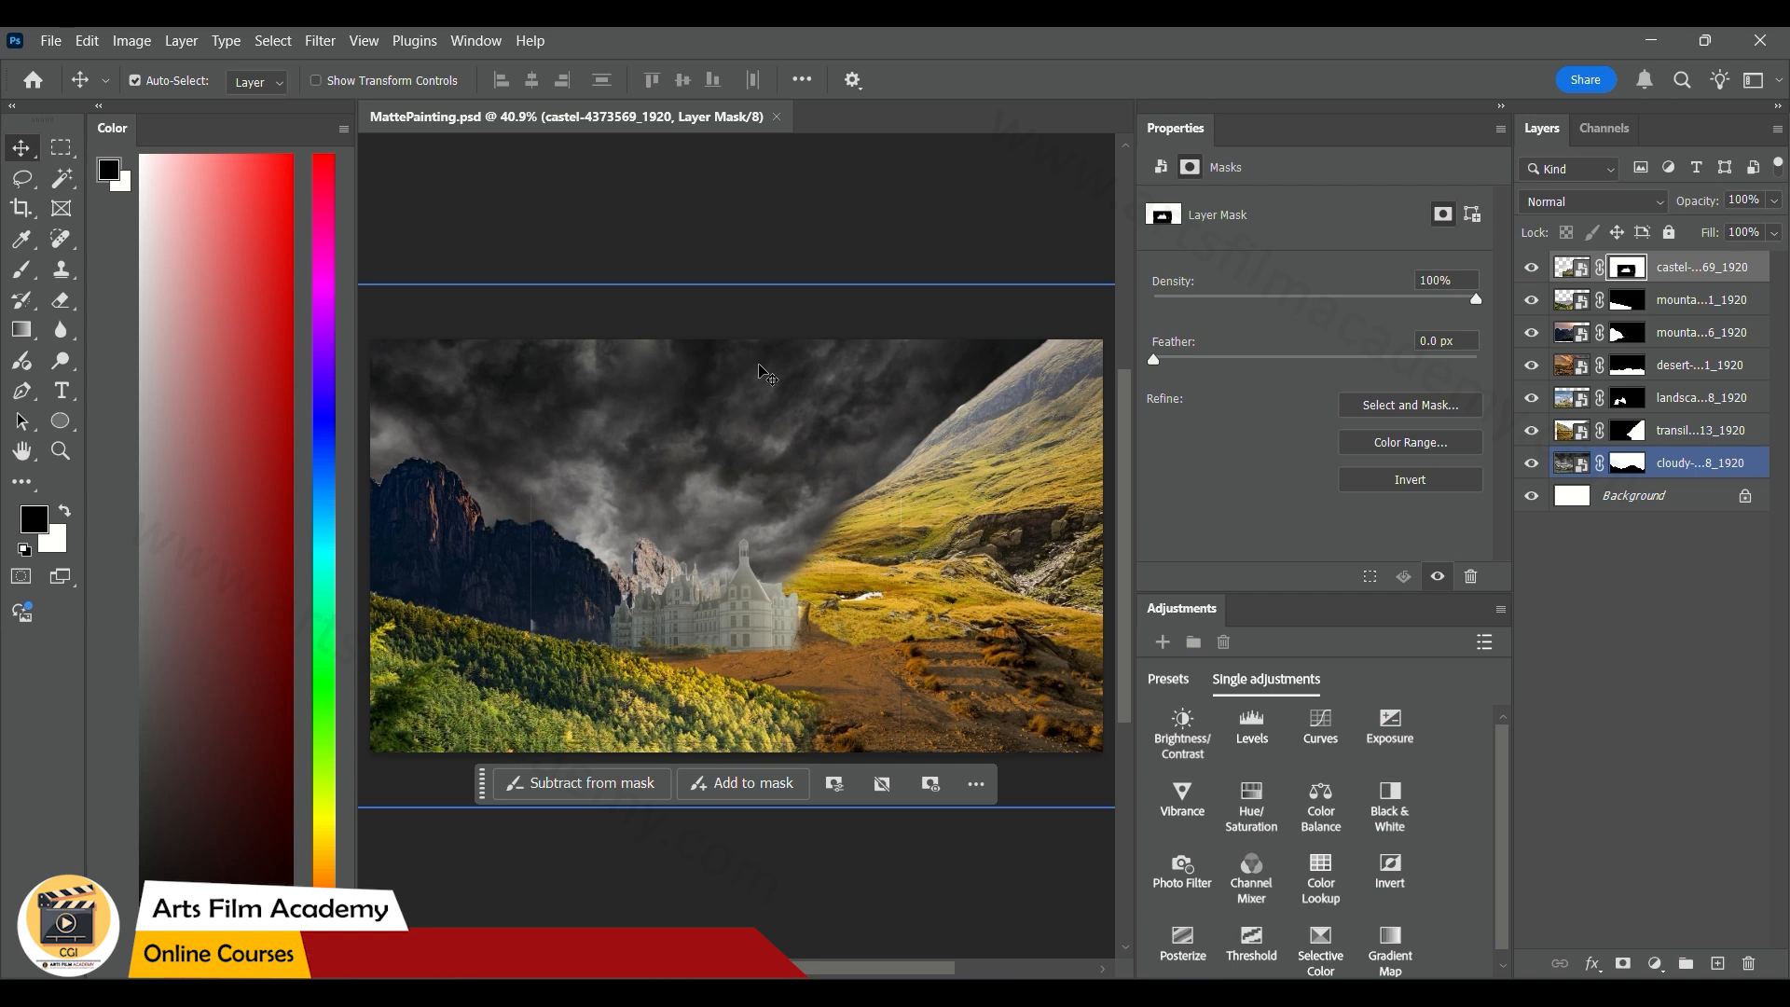
Place wagon-5206946_1920 from the Mattepainting folder, scale it to about 450 x 303 px and position it in front of the castle
ctrl+click(817, 259)
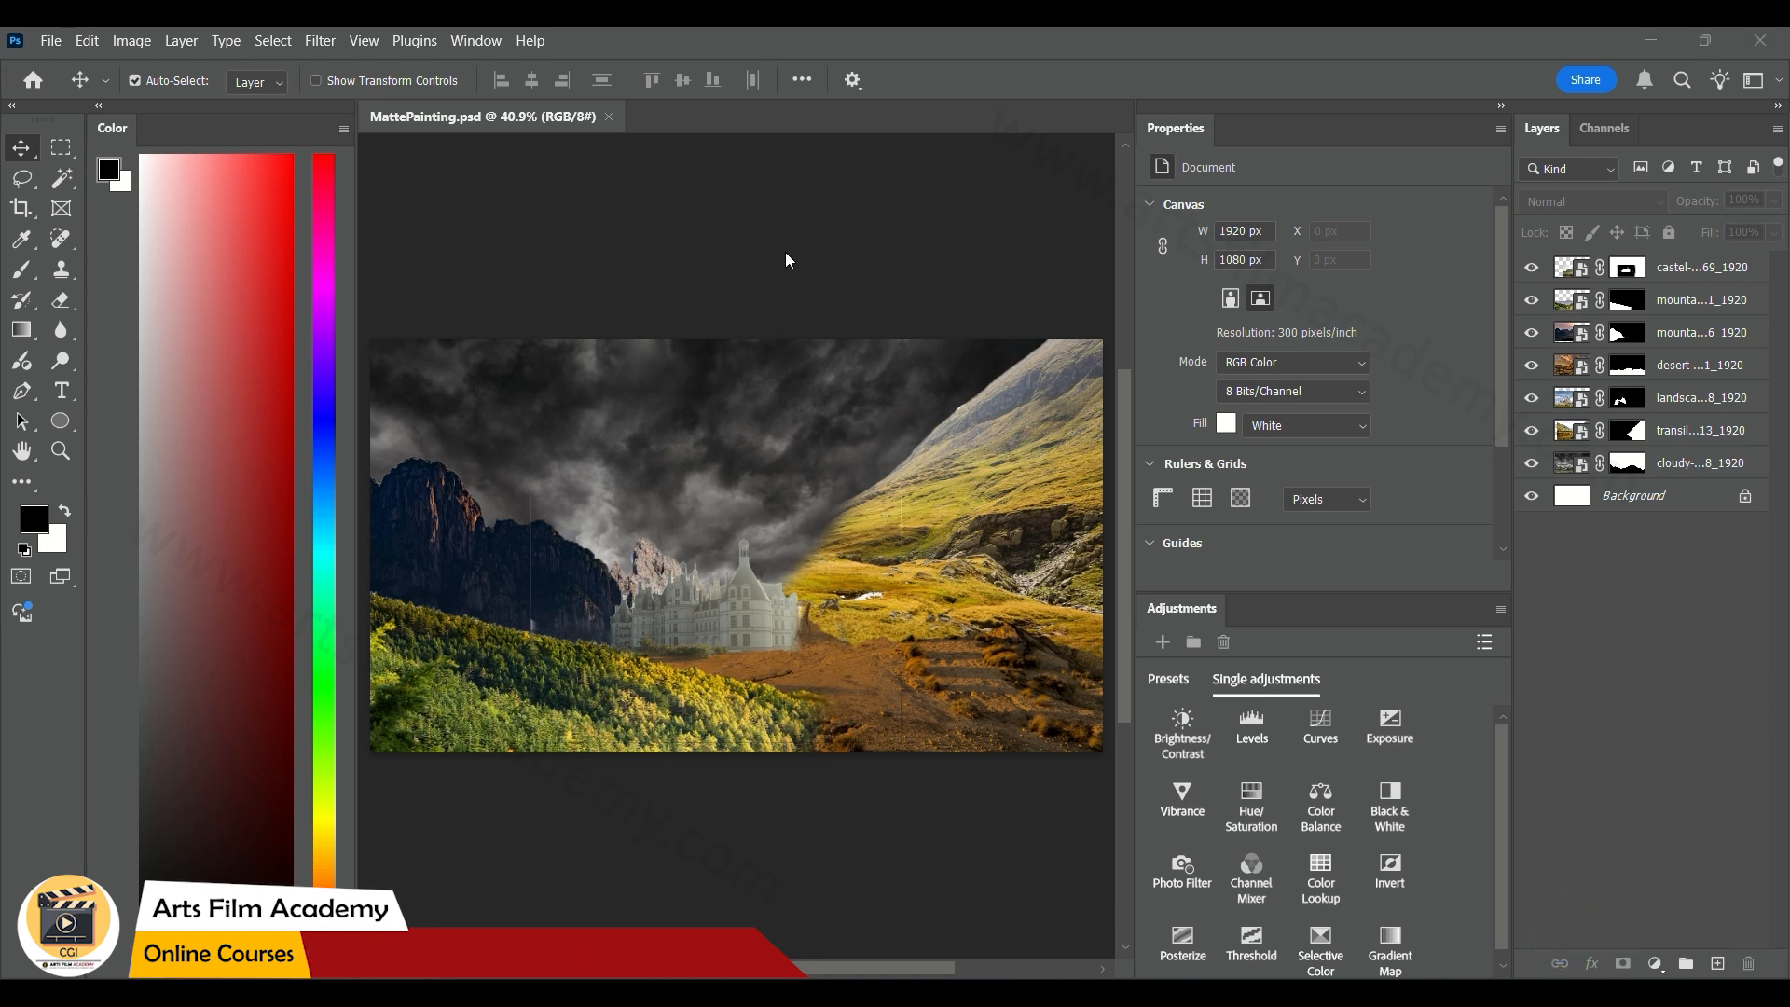
key(alt+Tab)
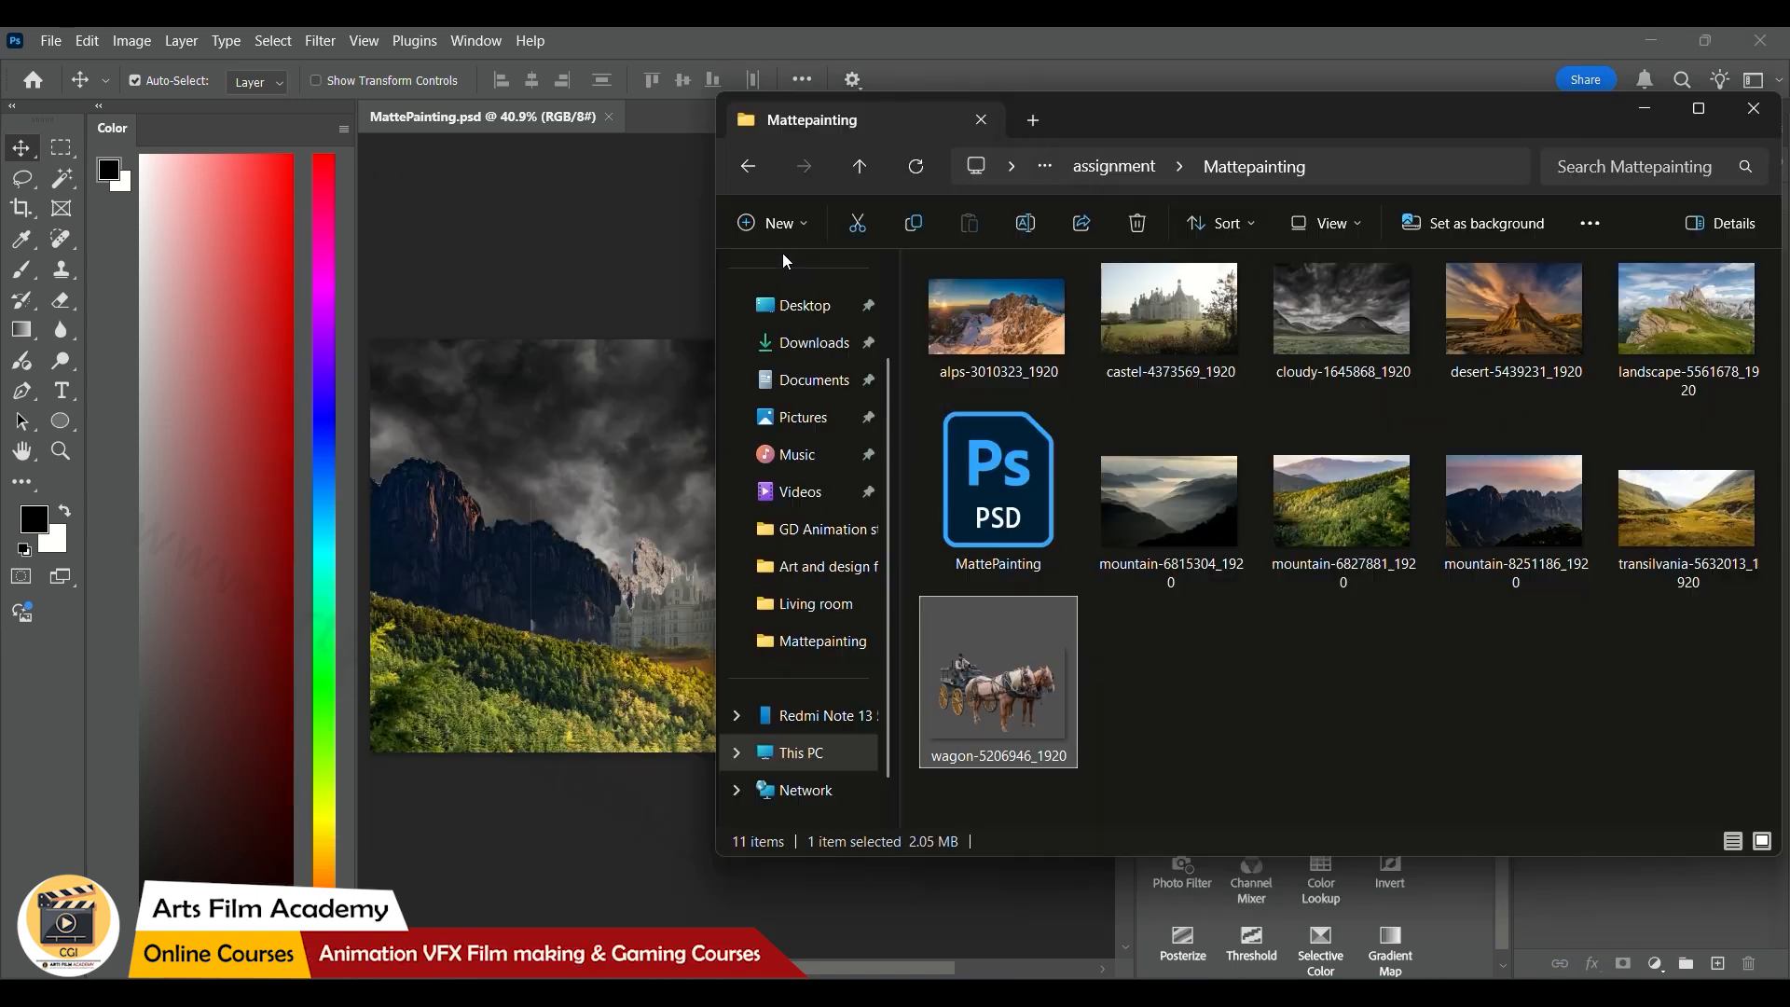
drag(705, 674, 569, 595)
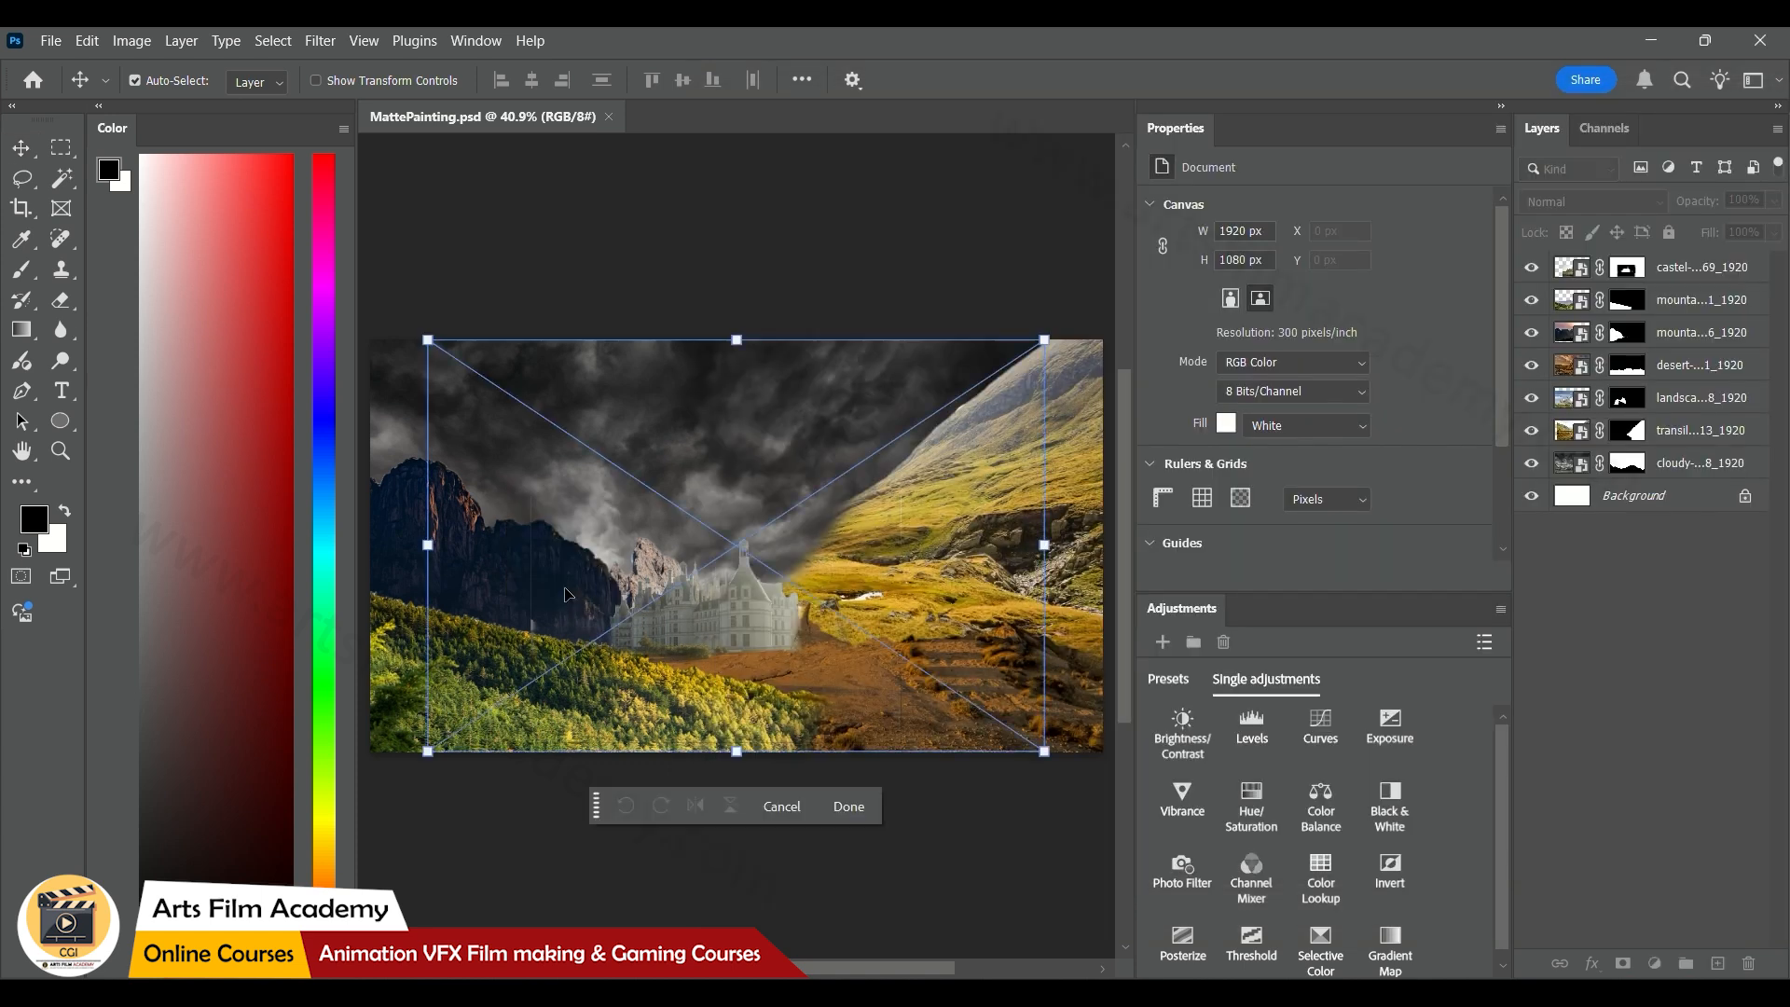
drag(1042, 340, 841, 492)
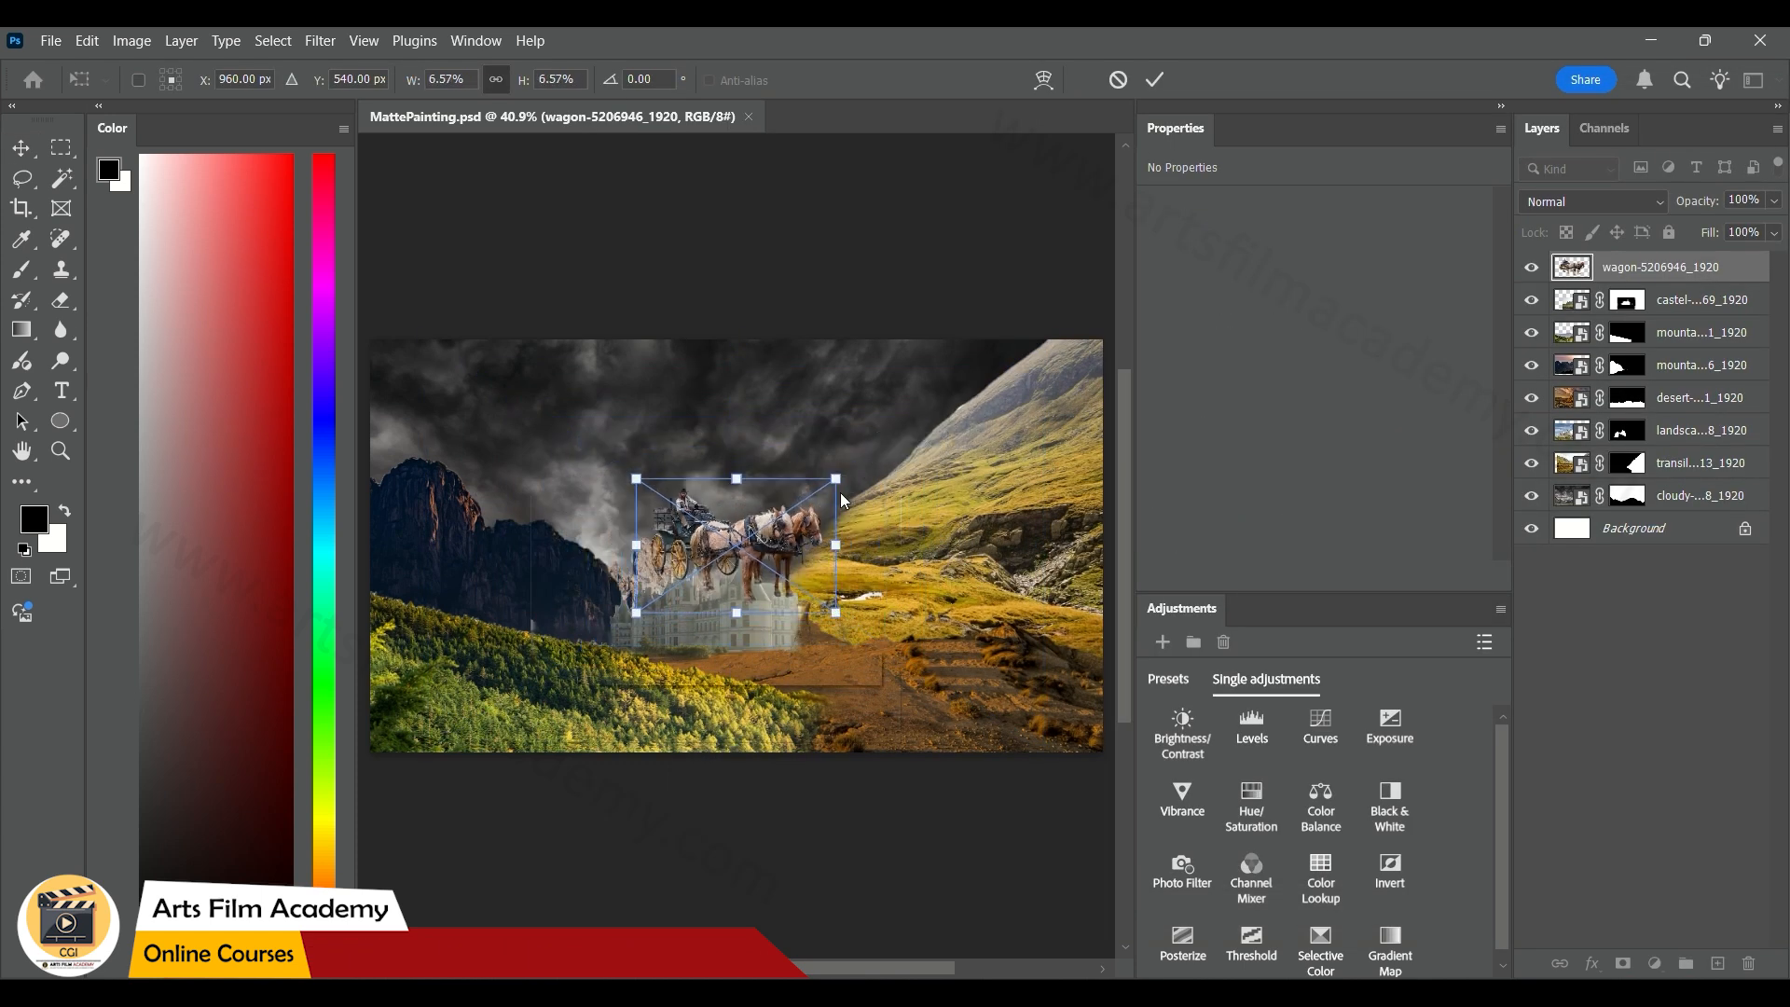
drag(780, 544, 751, 632)
click(1155, 80)
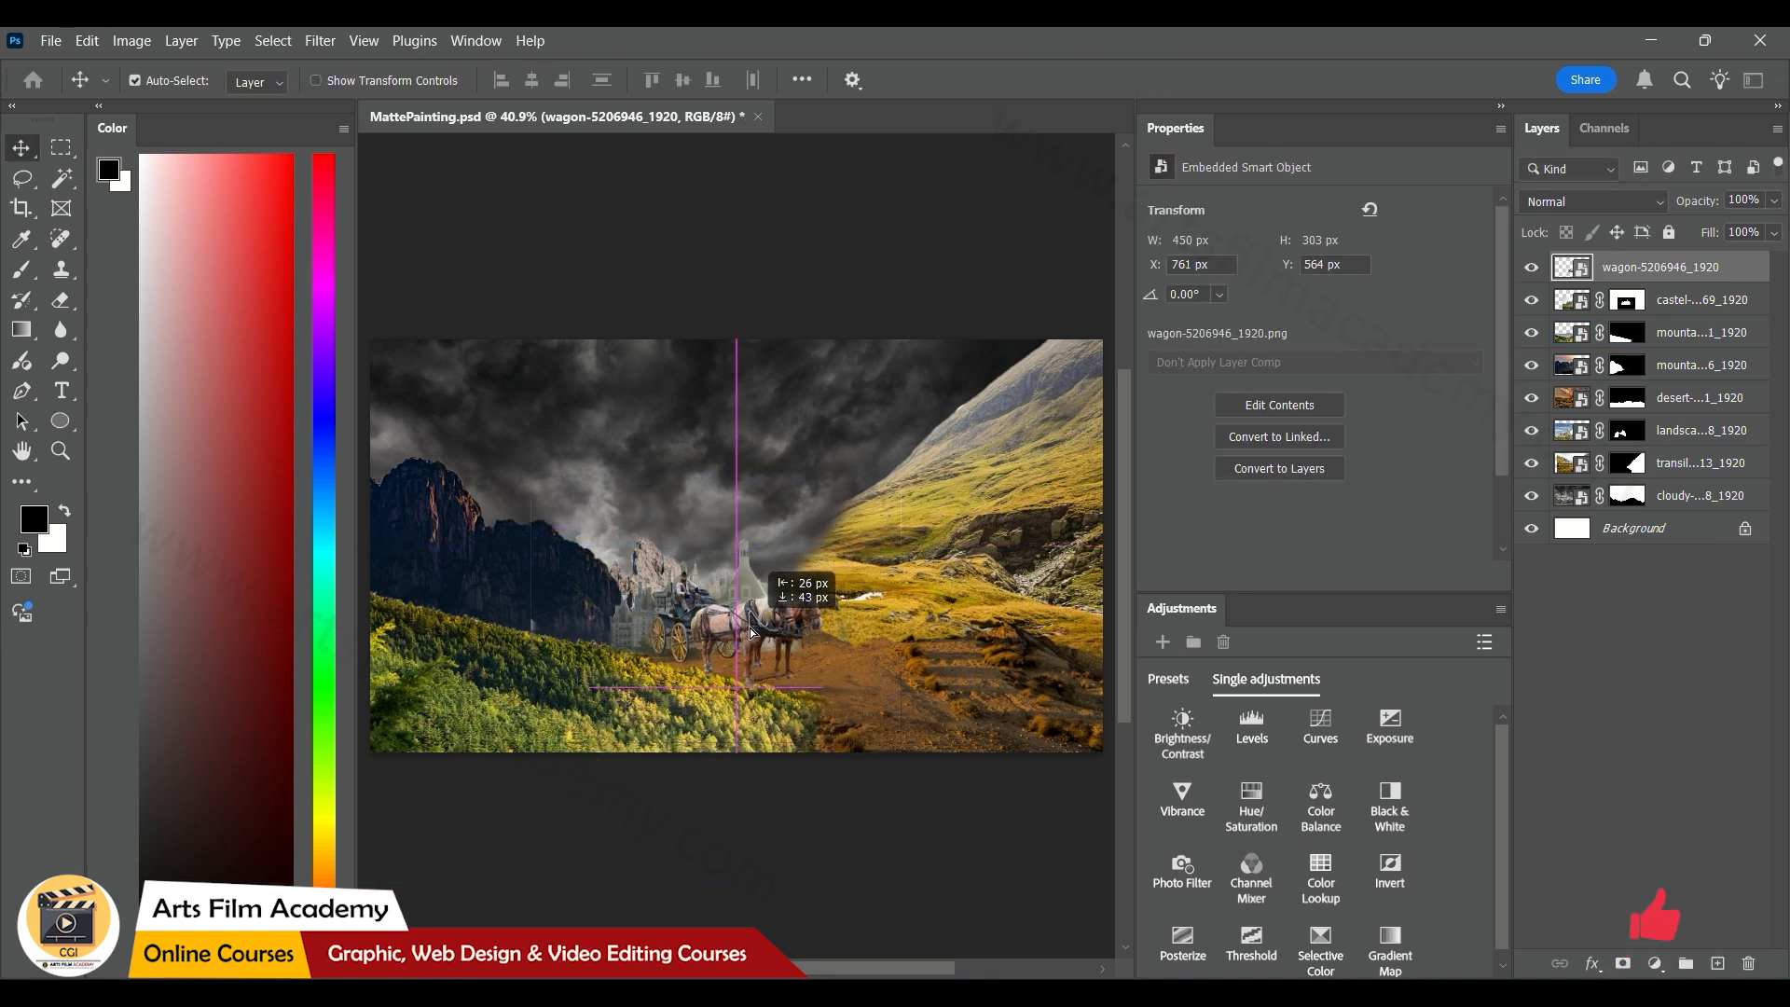
Paint black with the Brush tool on the desert layer's mask to hide the upper part of the ground around the wagon
click(885, 722)
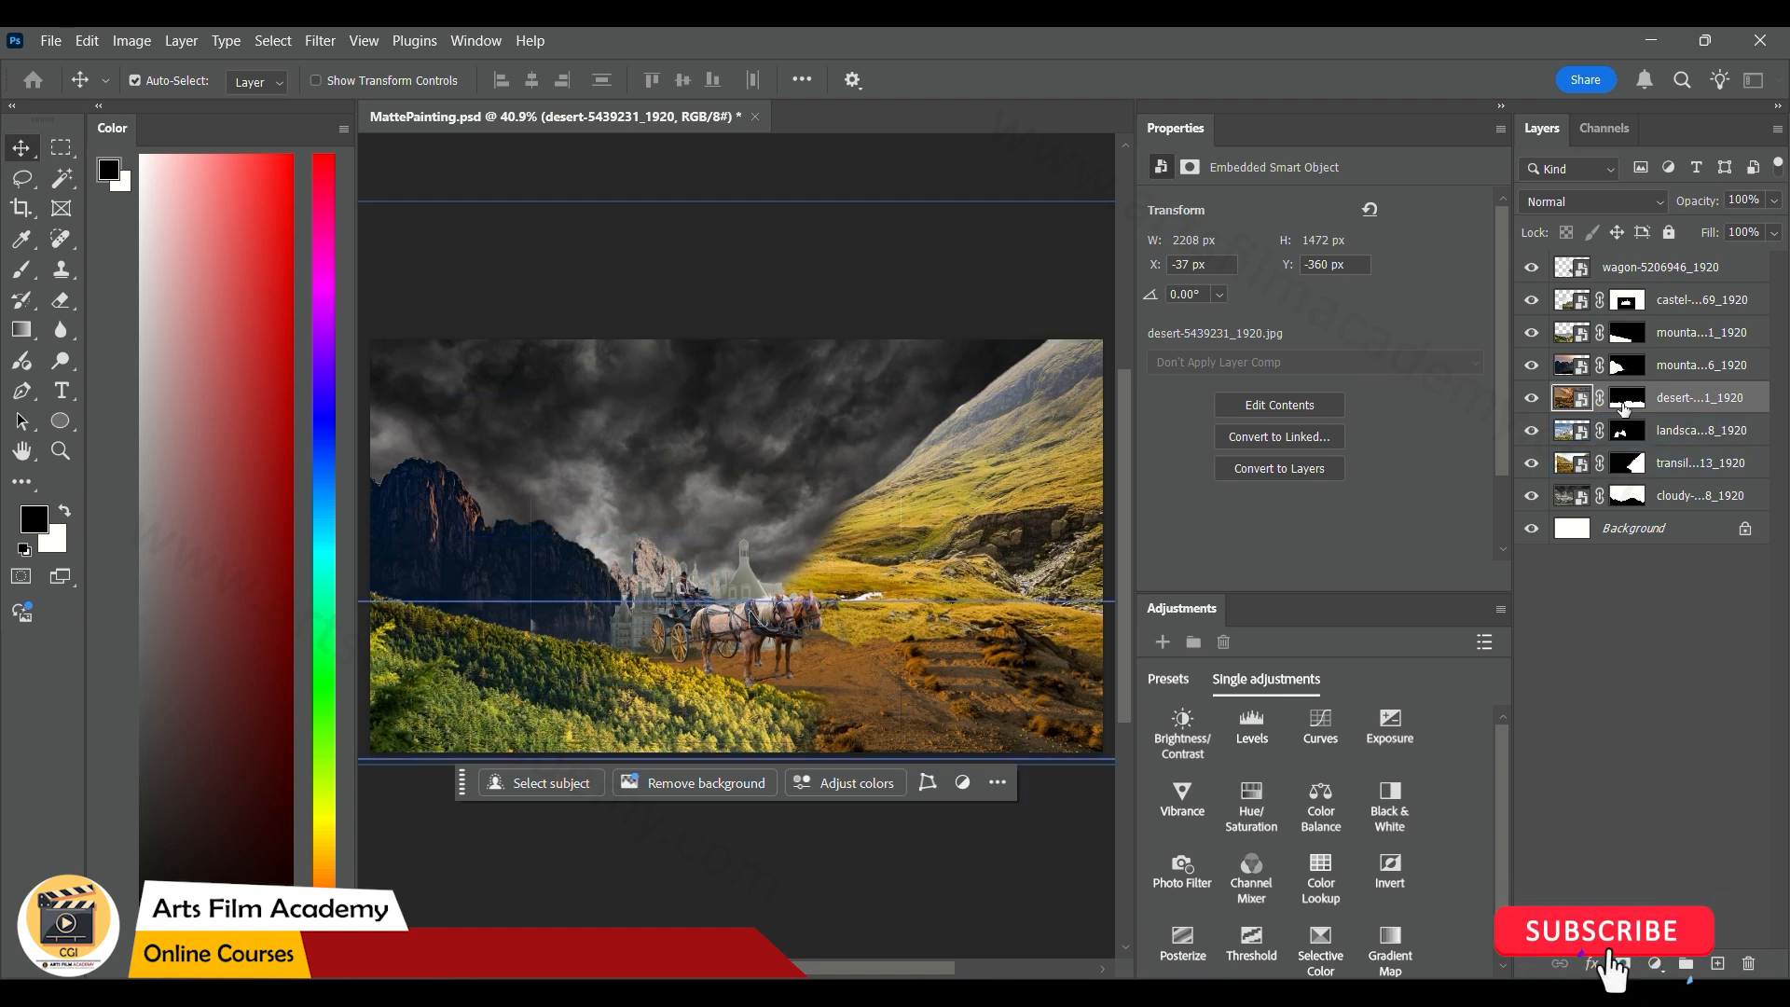
click(1623, 404)
key(b)
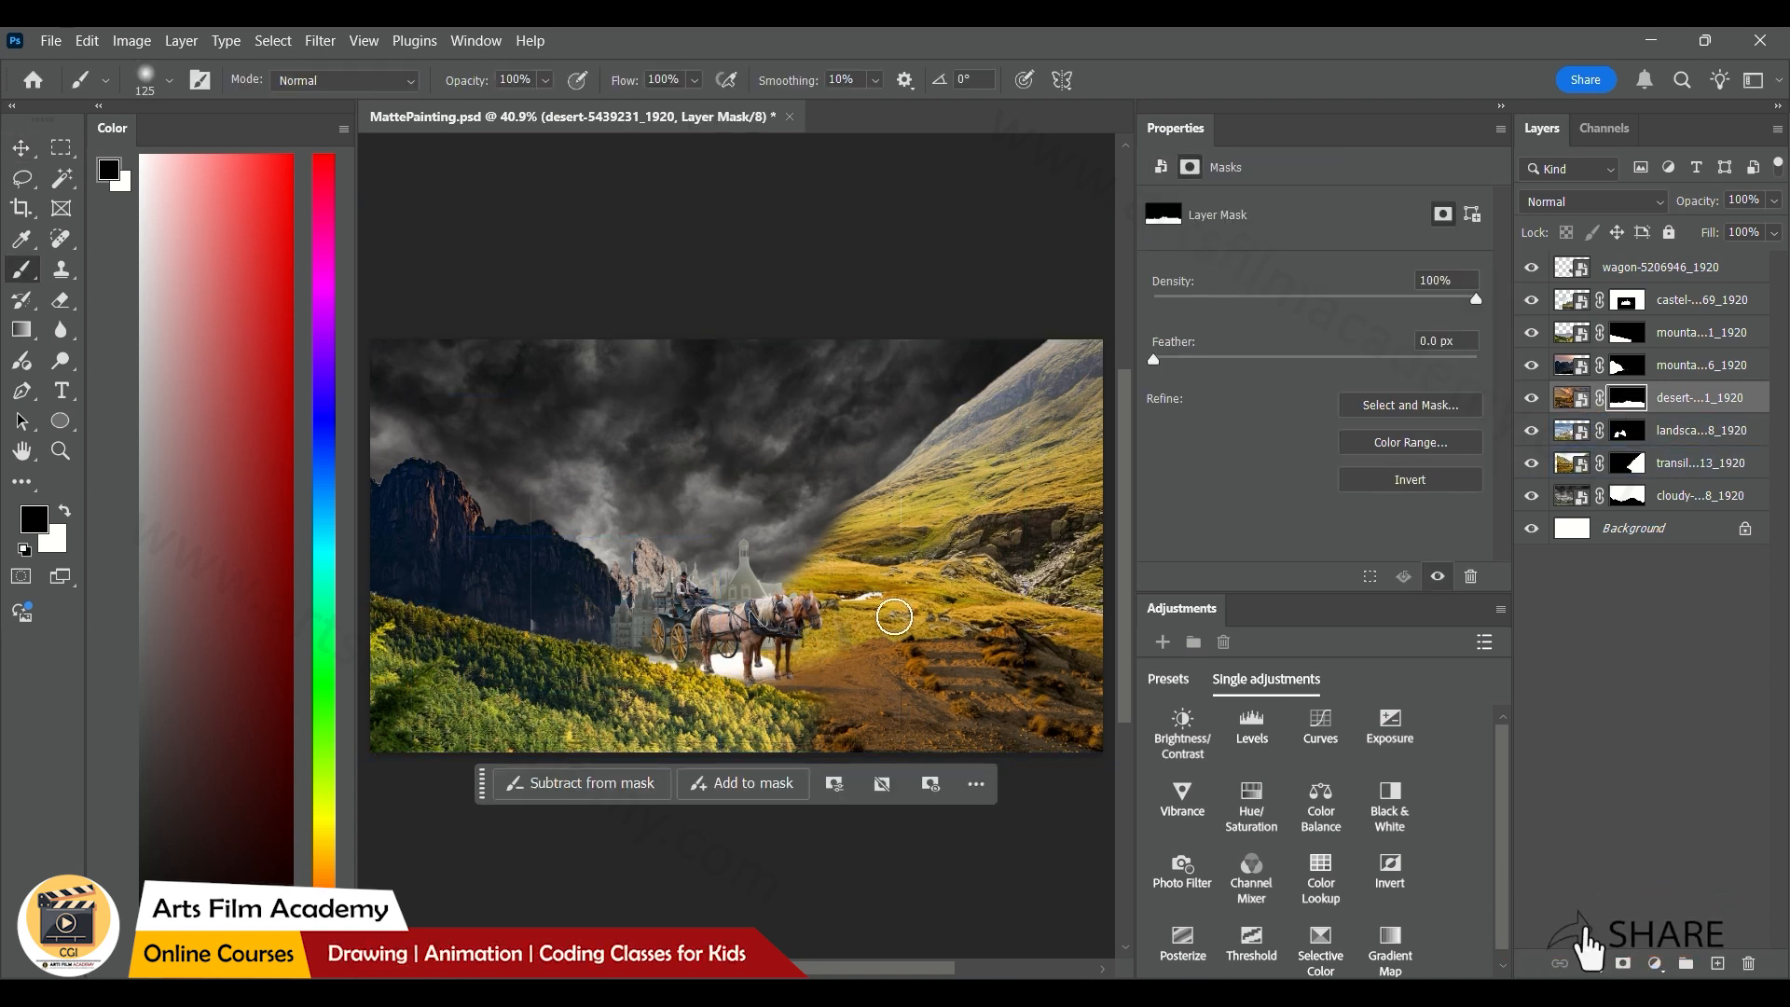
key(v)
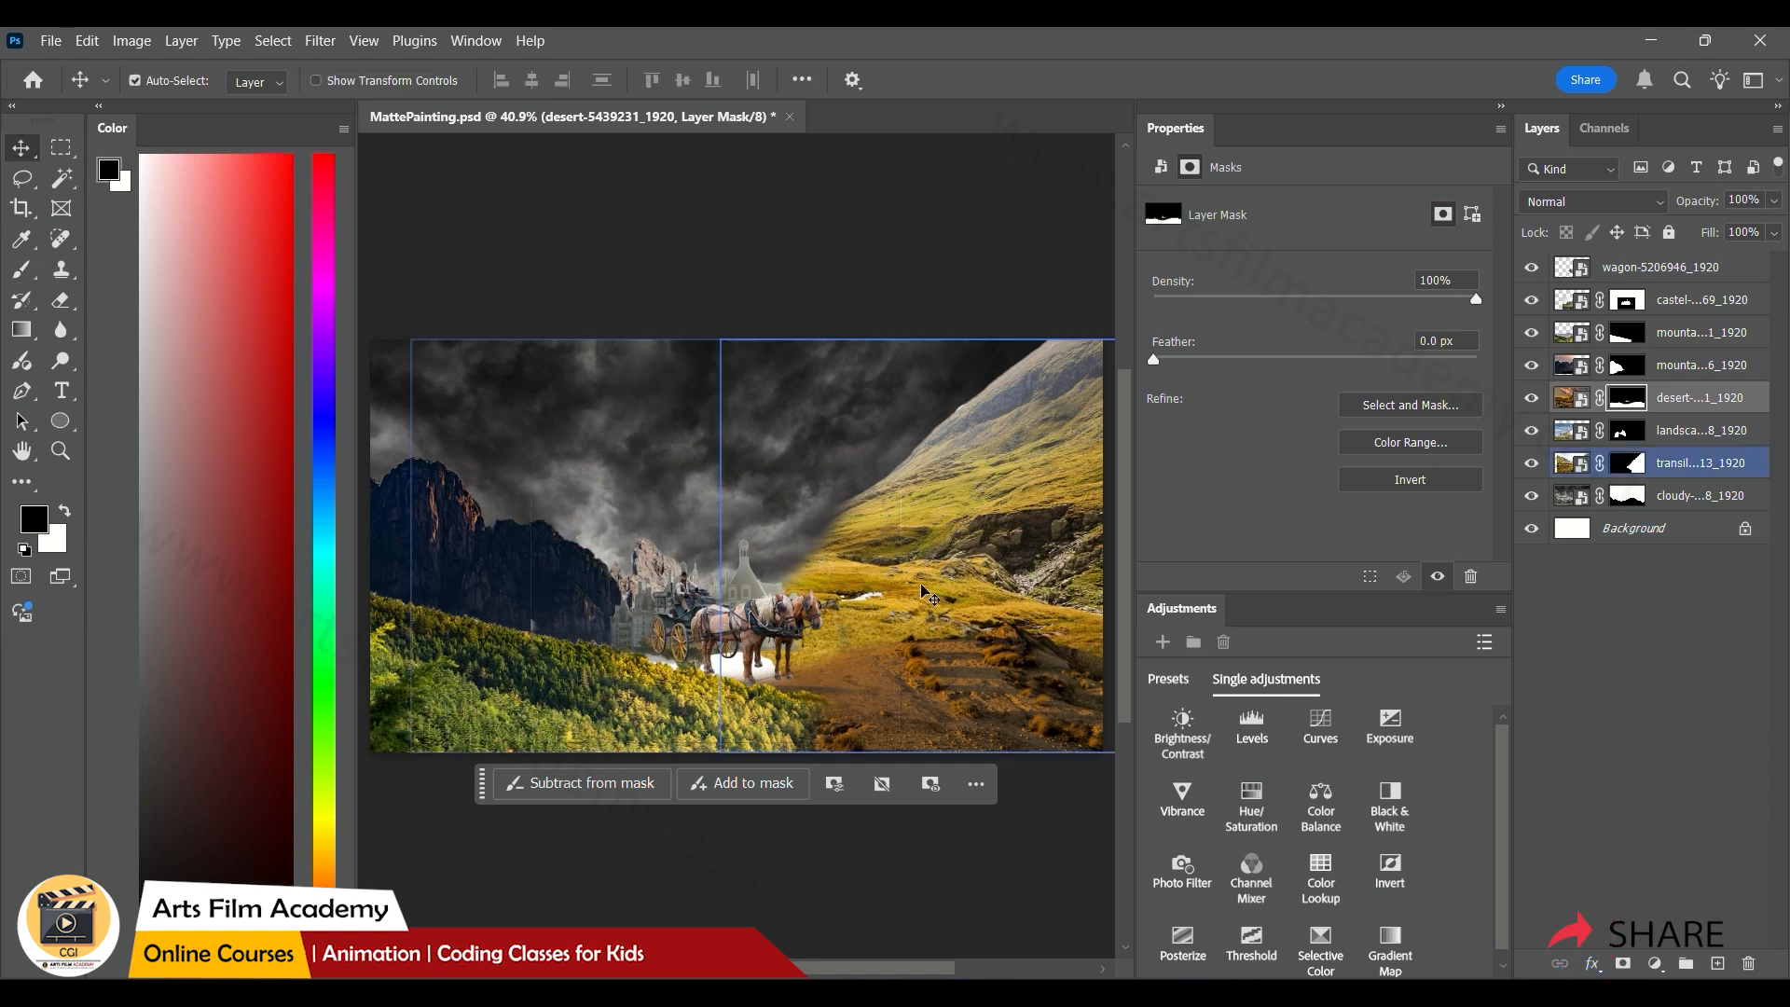
Paint white with the Brush tool on the transilvania layer's mask to fill the white gap in the ground beneath the wagon
click(922, 587)
click(1627, 462)
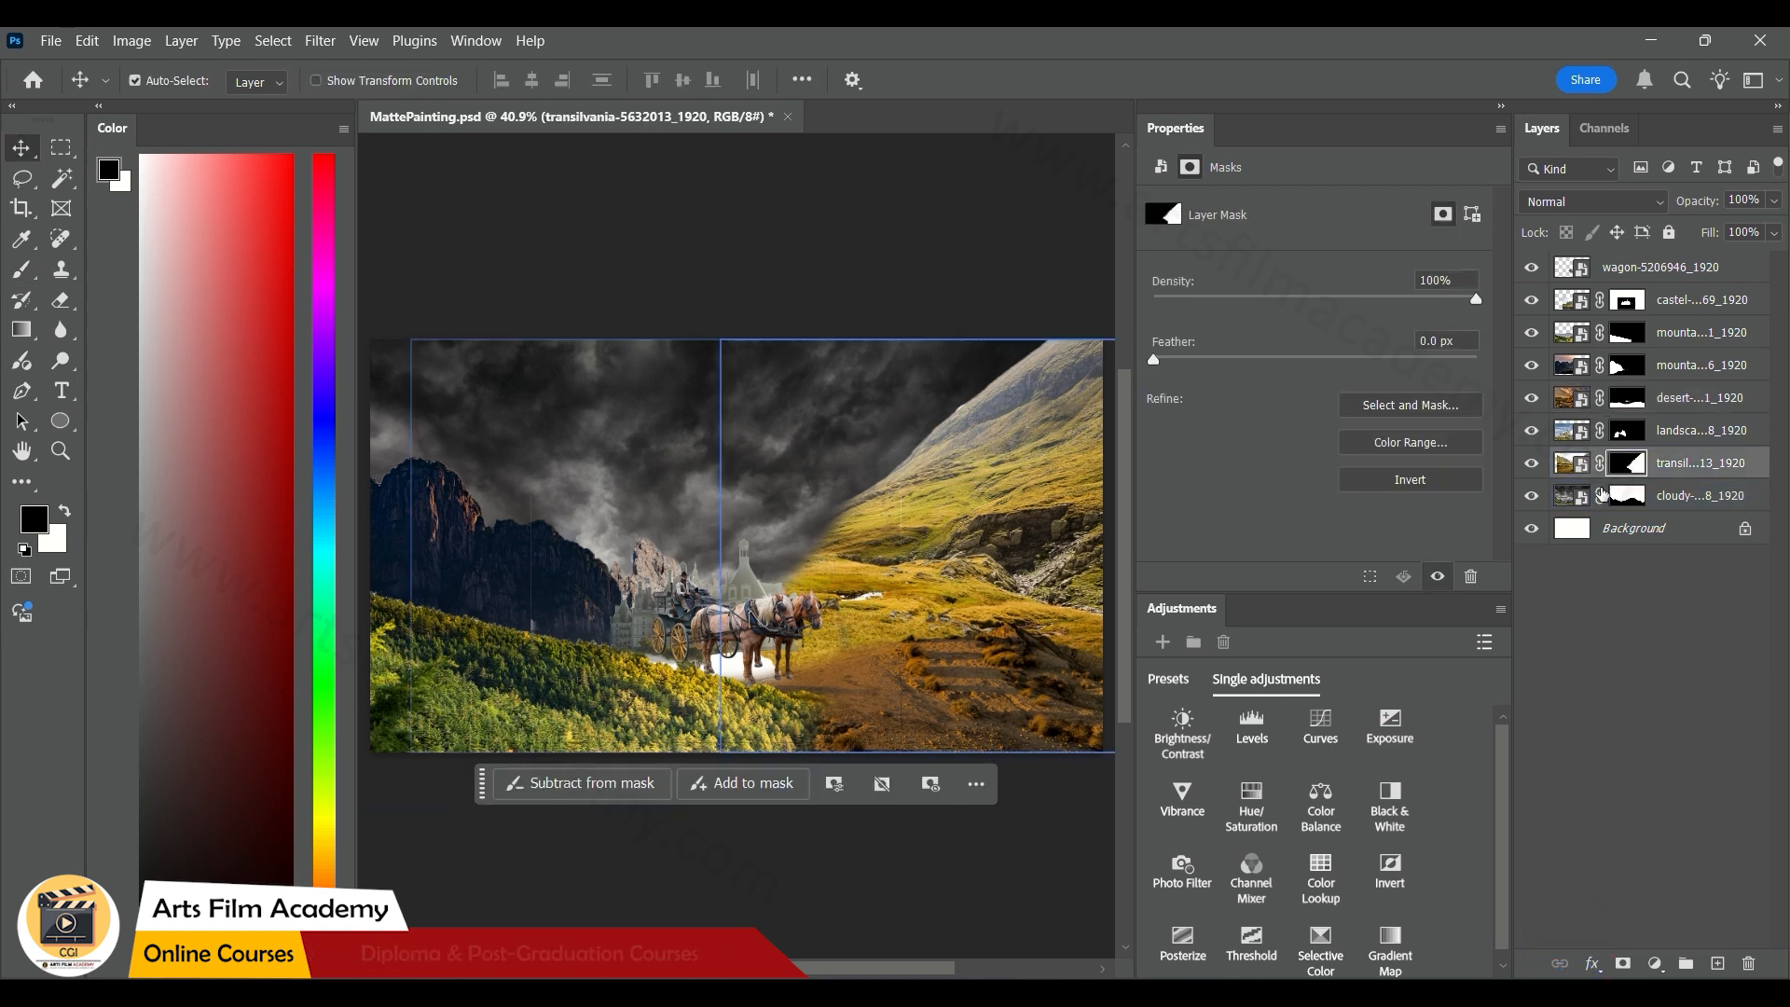
key(b)
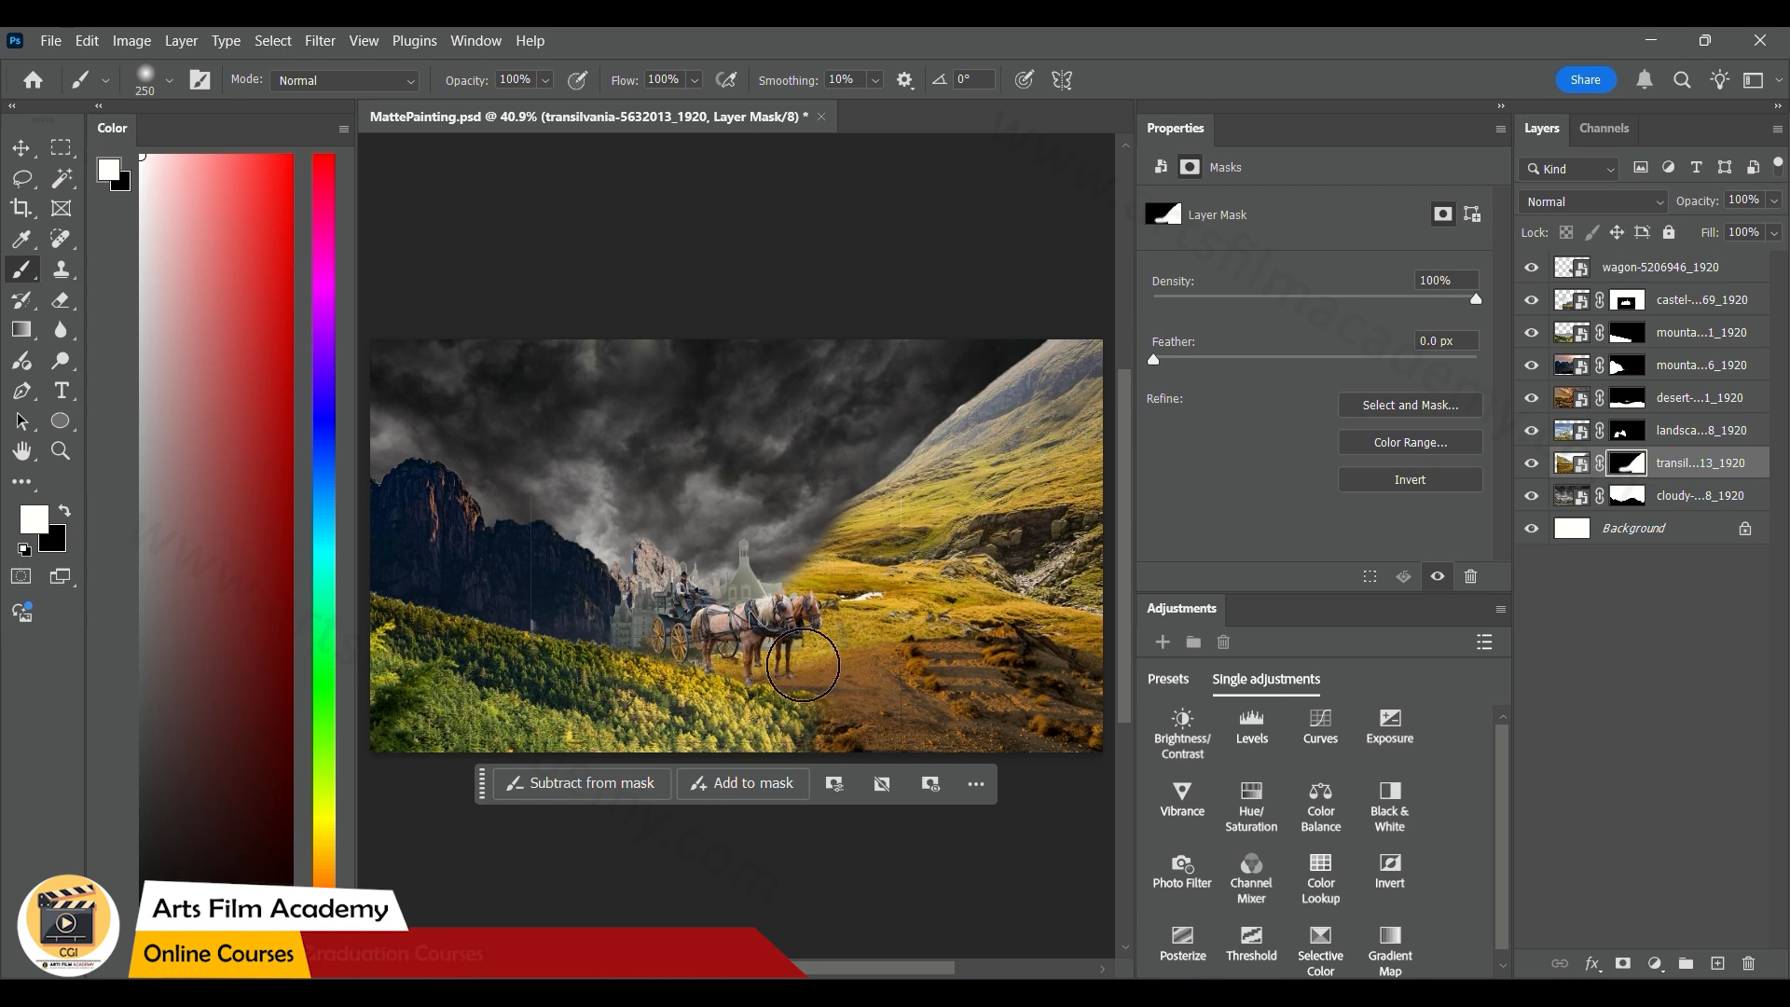
Scale the wagon down to about 274 x 185 px and position it on the ground before the castle at about X 870, Y 696 px
key(v)
click(746, 639)
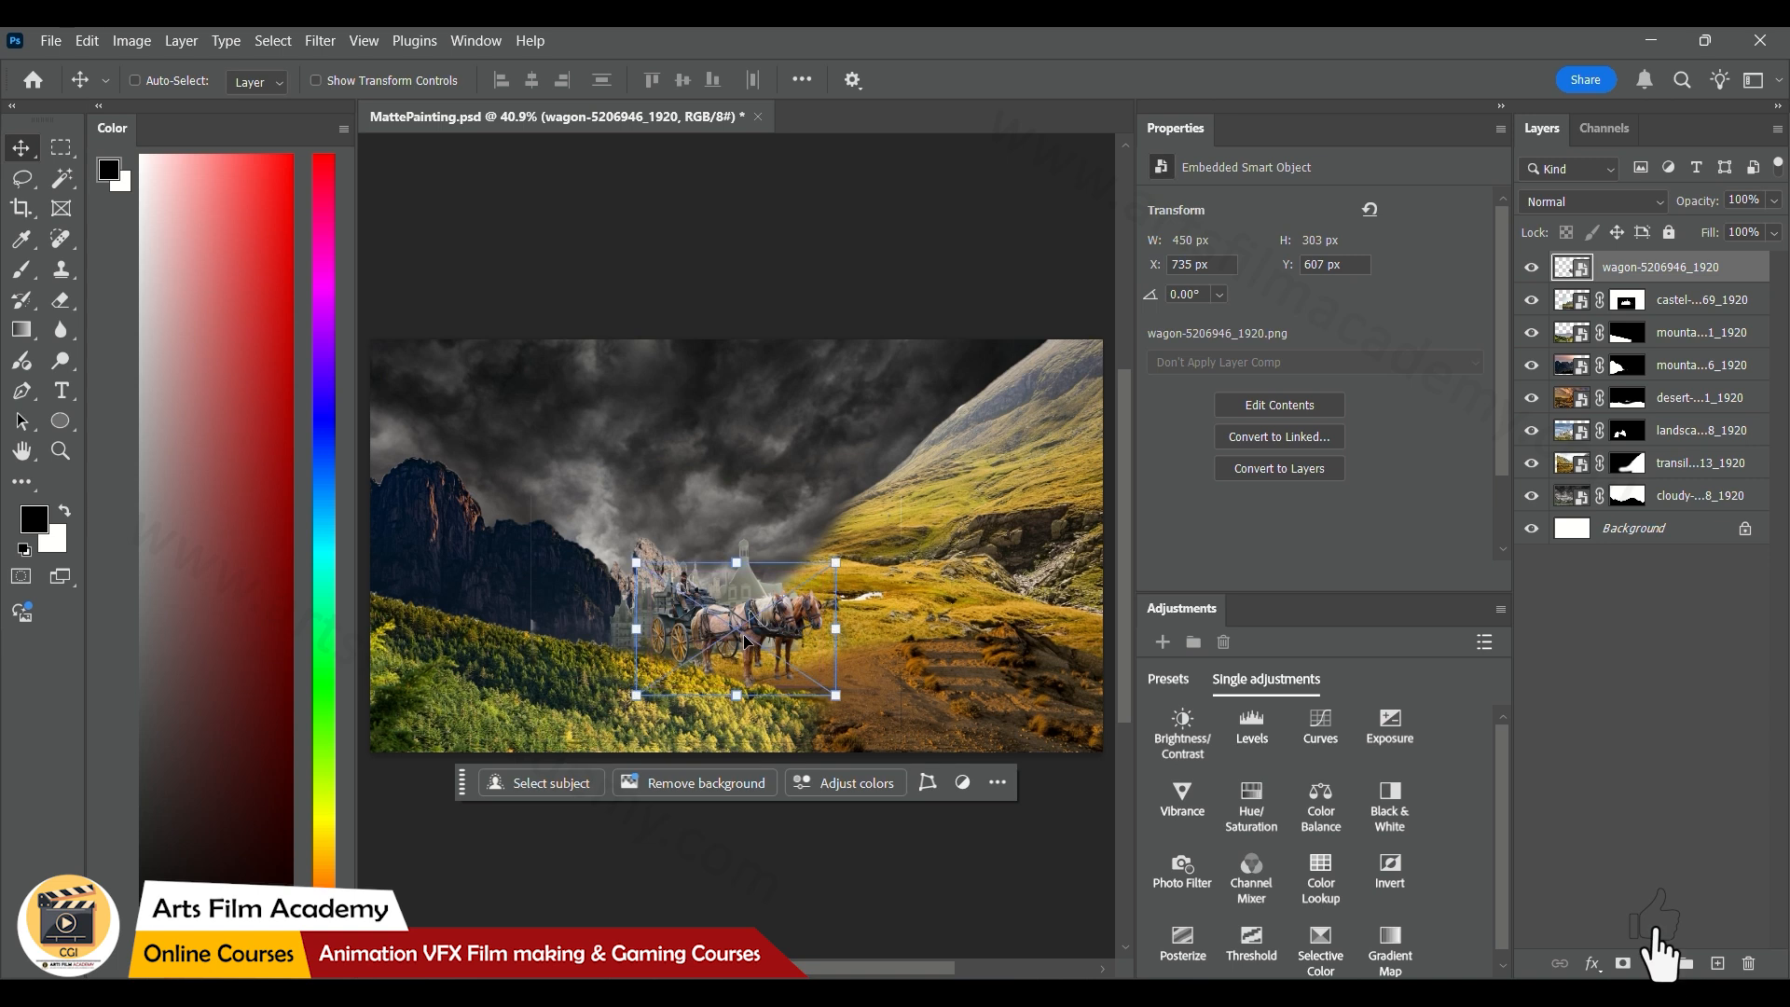
key(ctrl+t)
drag(835, 563, 794, 641)
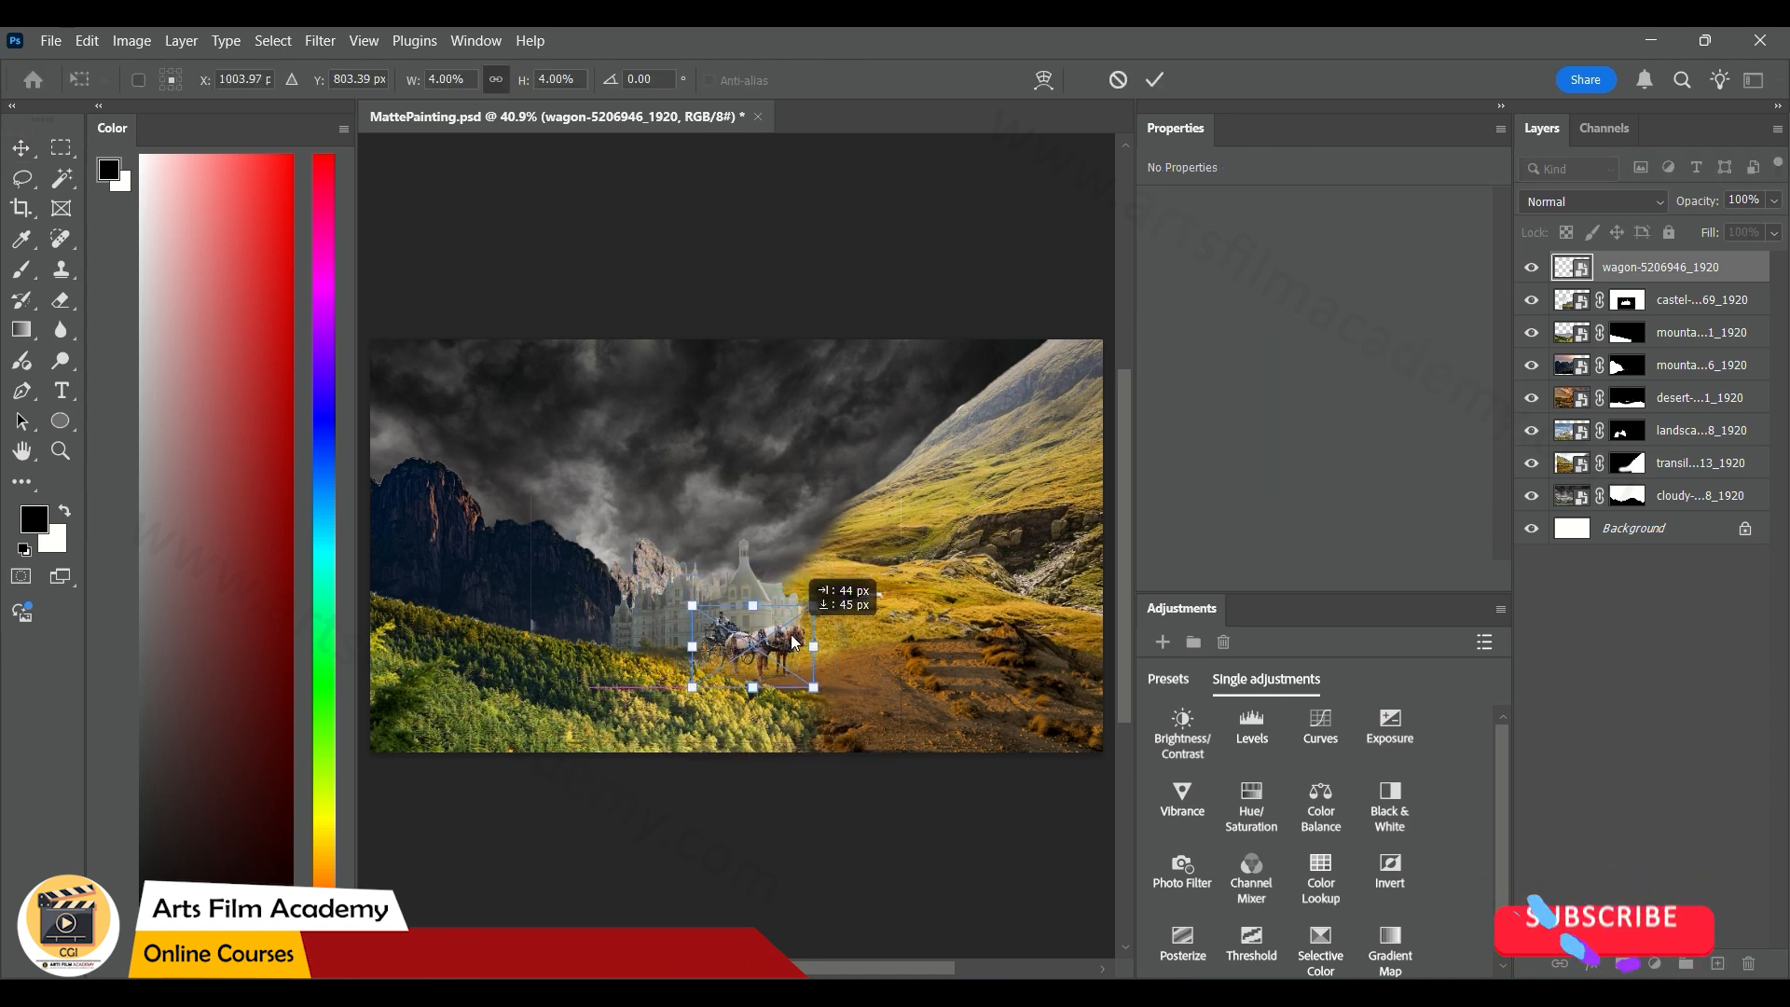
click(1152, 79)
click(766, 310)
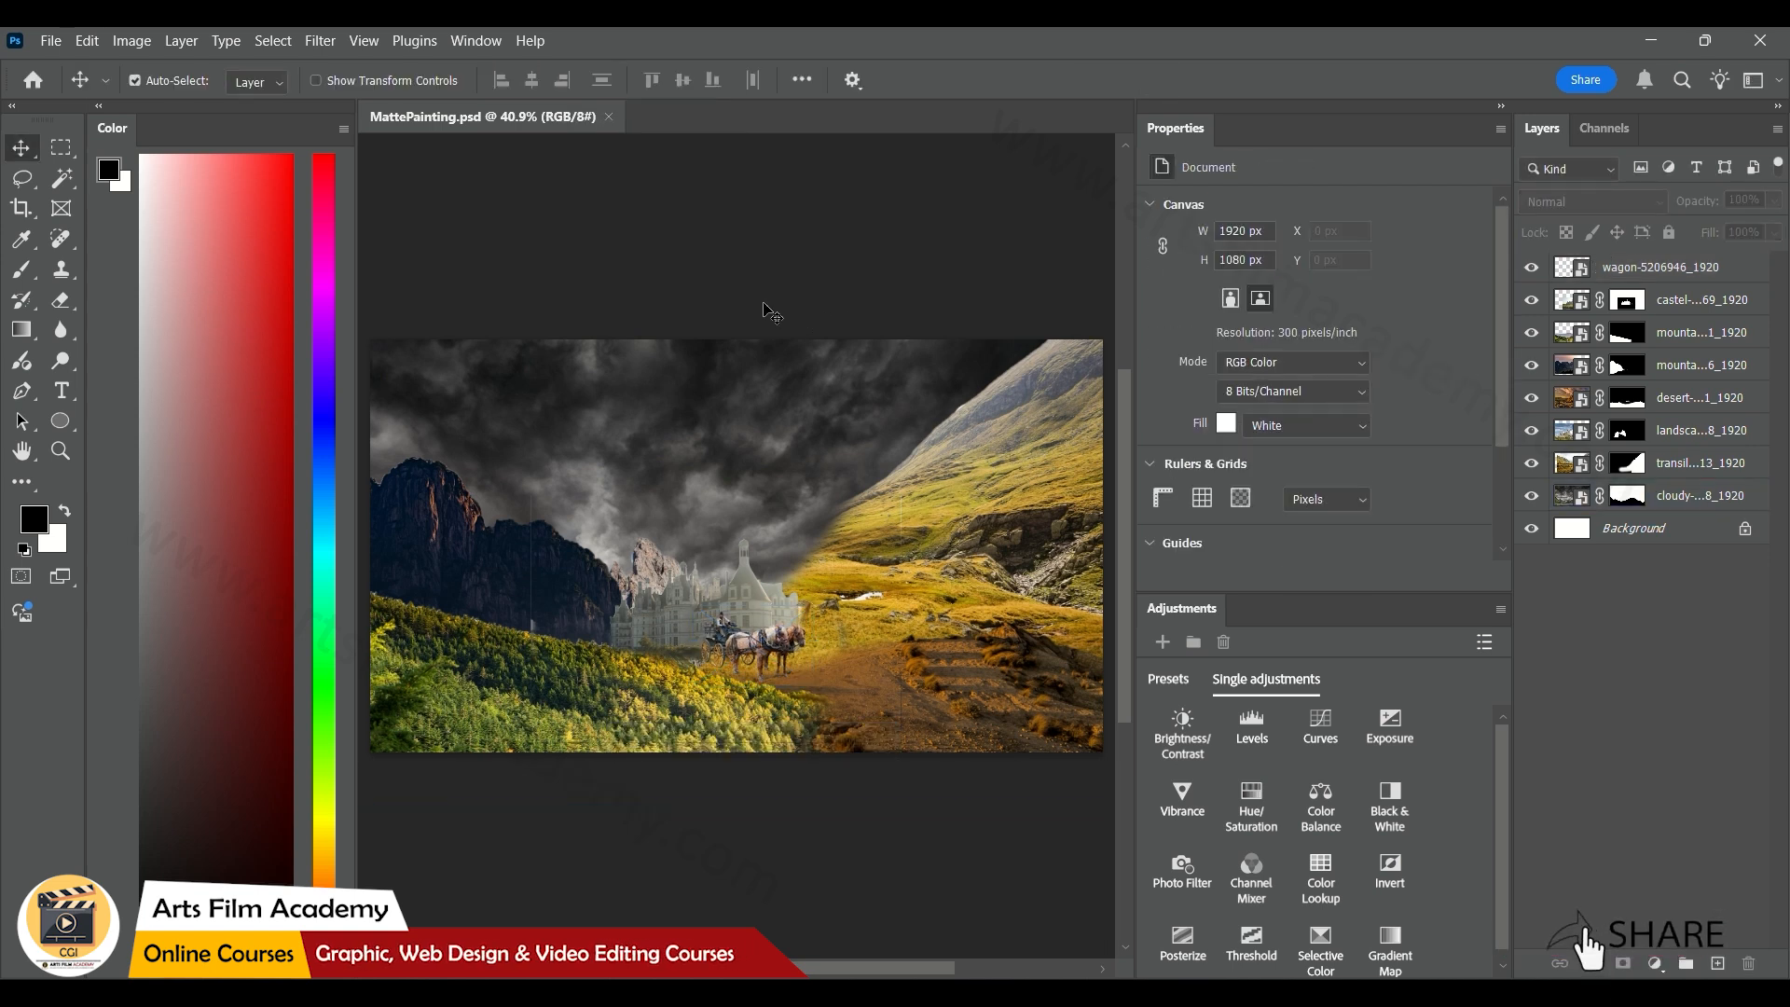
drag(761, 601, 763, 643)
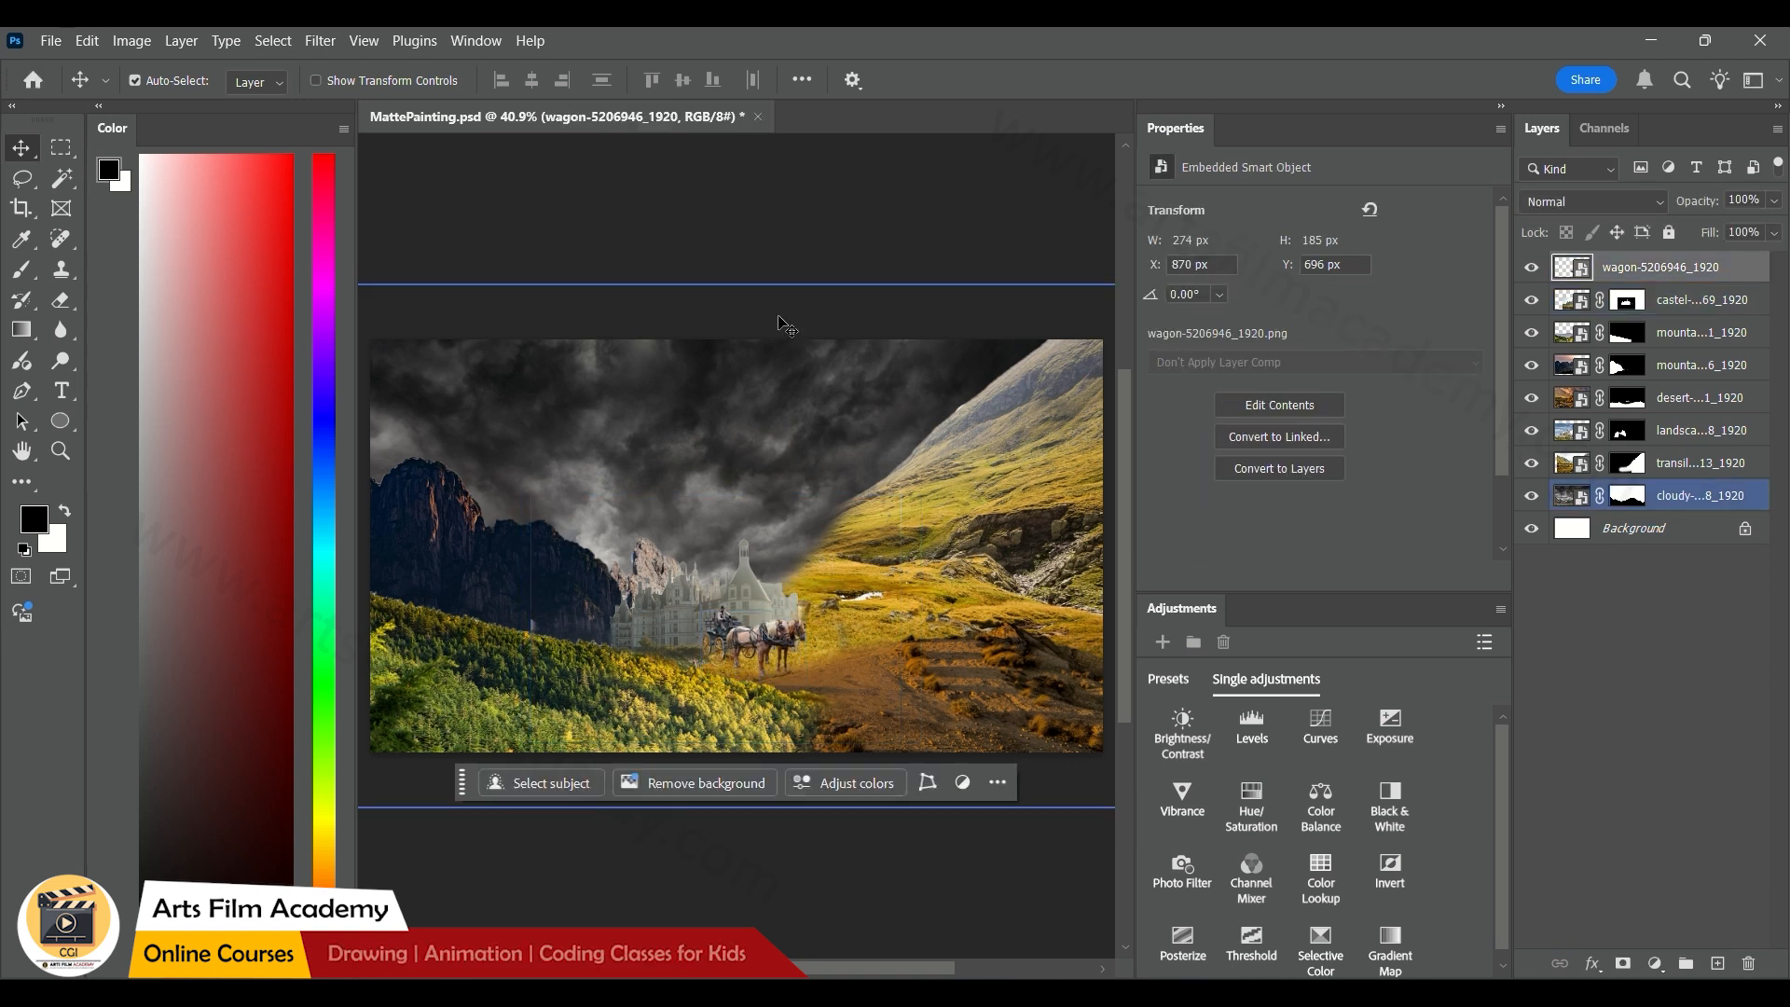
click(743, 230)
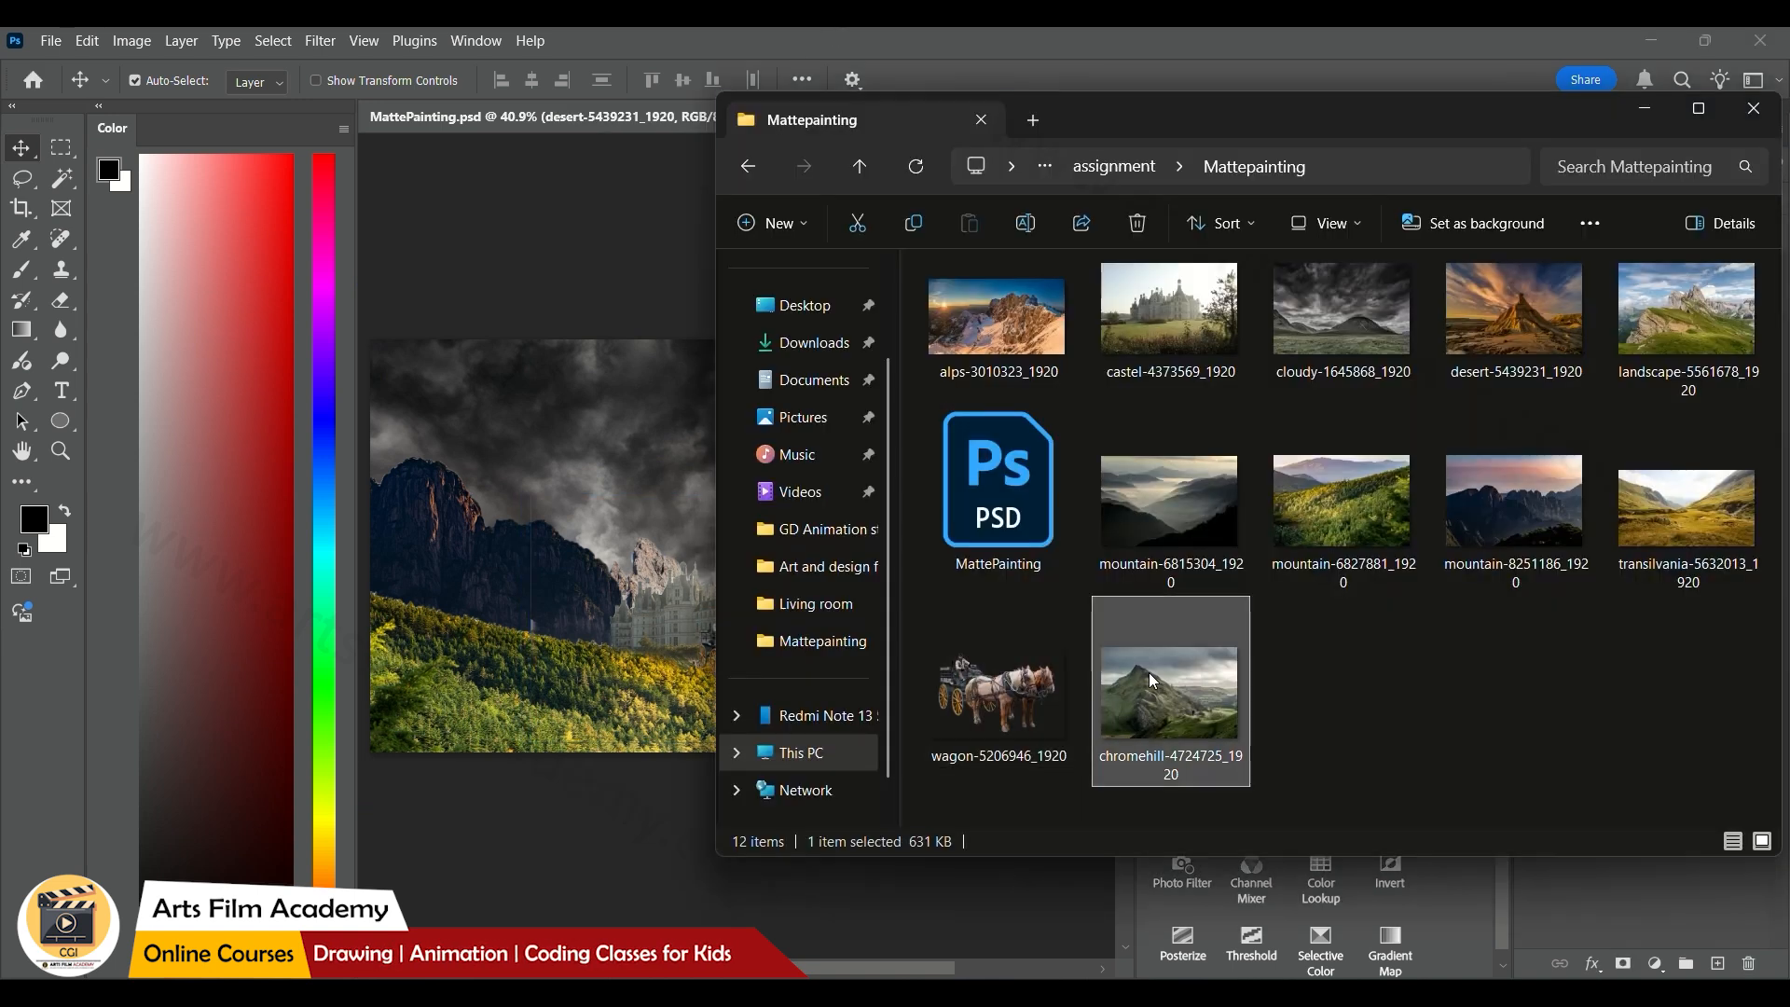
Place chromehill-4724725_1920 in the painting at about X 150, Y 32 px and bring its layer to the front of the stack
double_click(1149, 673)
drag(736, 555, 738, 566)
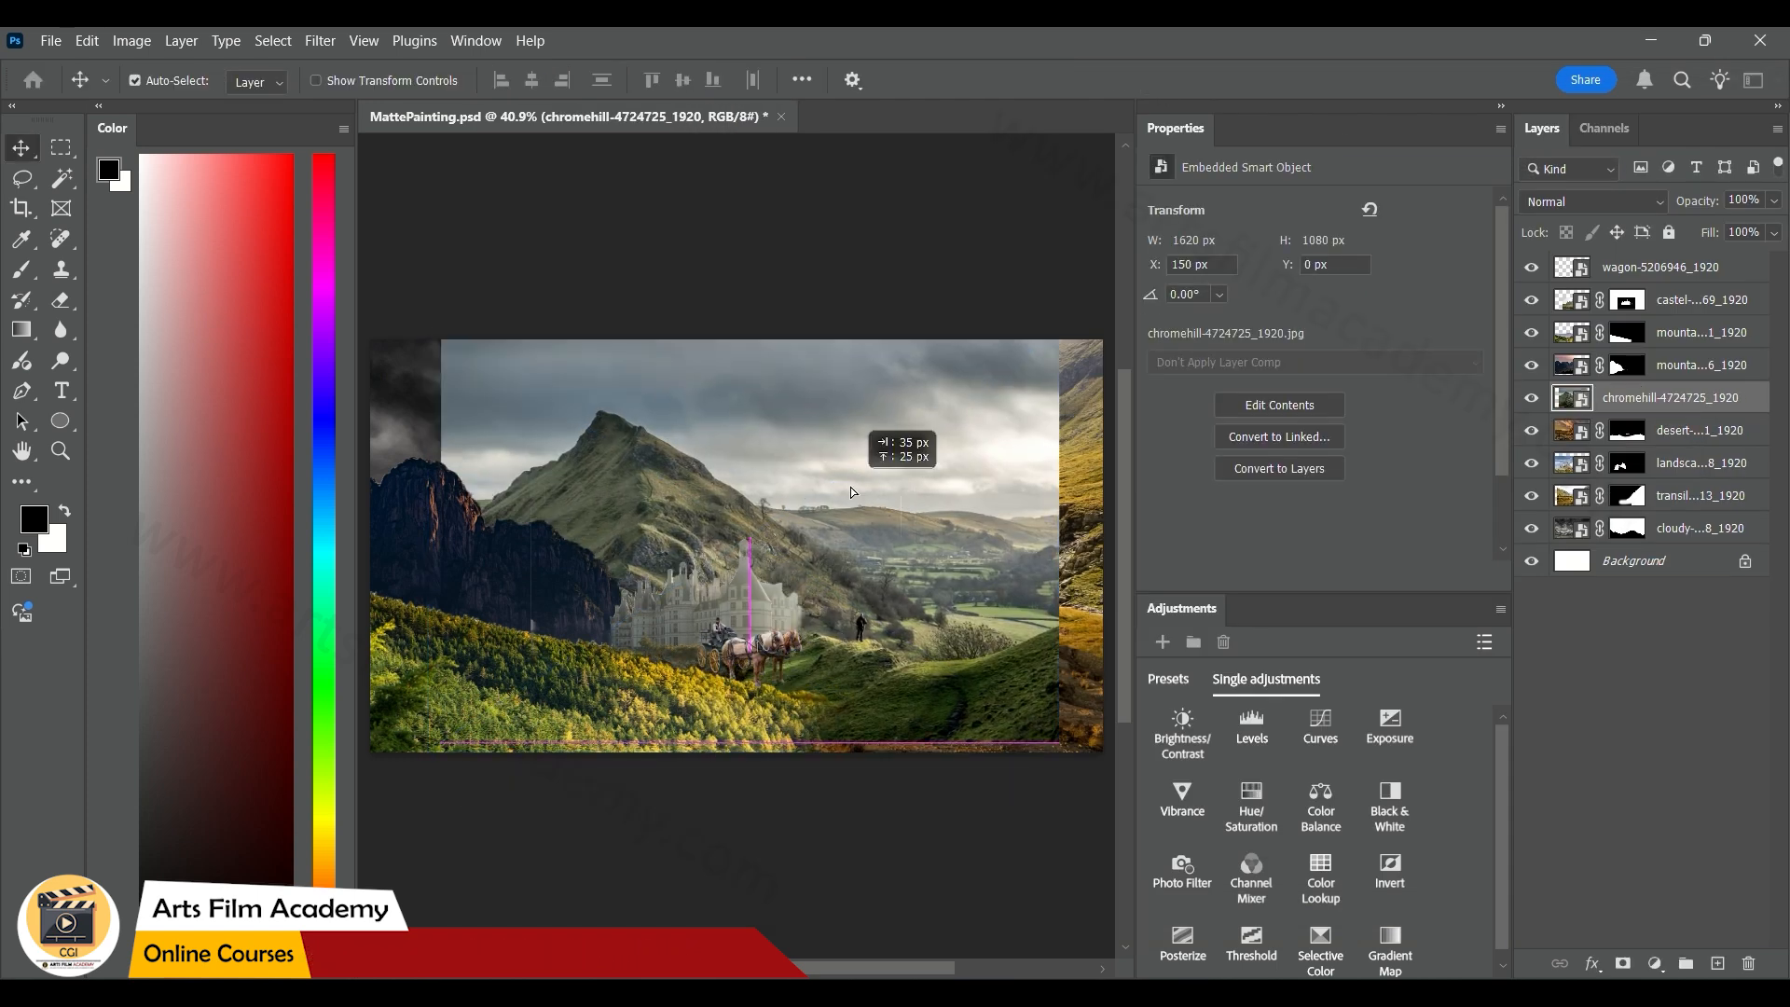
key(Return)
key(ctrl+shift+])
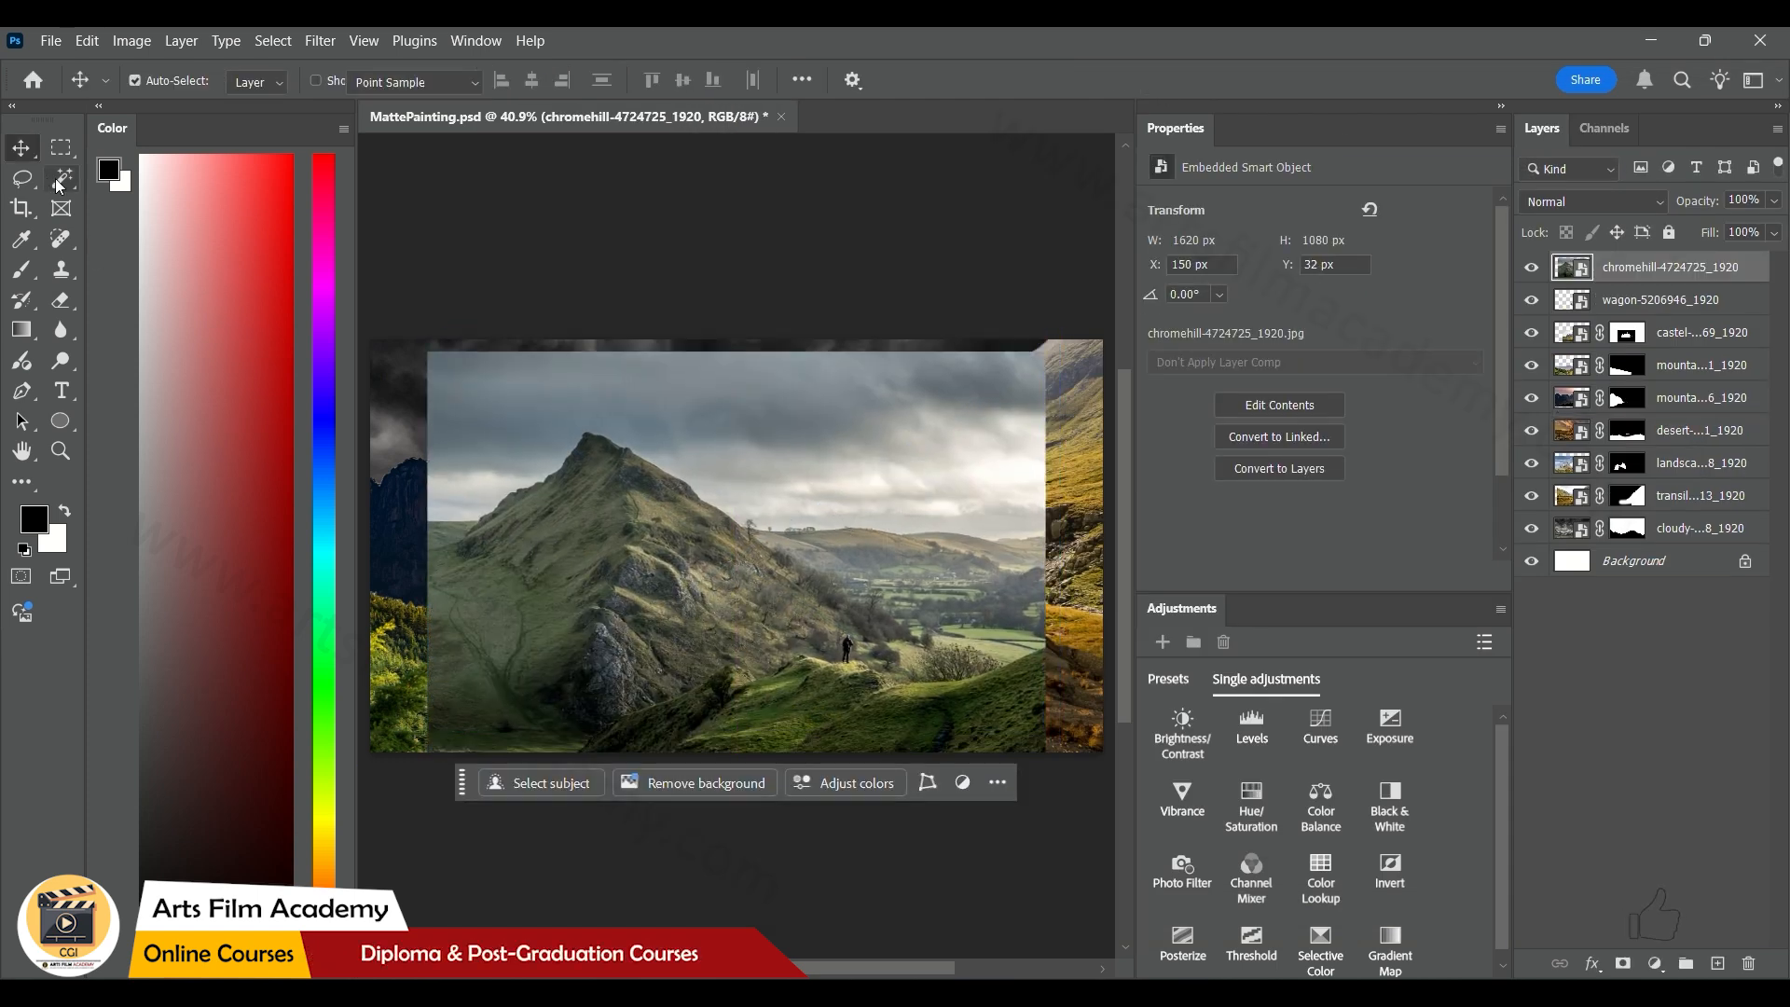
Select the large hill in the chromehill photo with the Quick Selection tool and add a layer mask from the selection
click(59, 183)
key(shift+w)
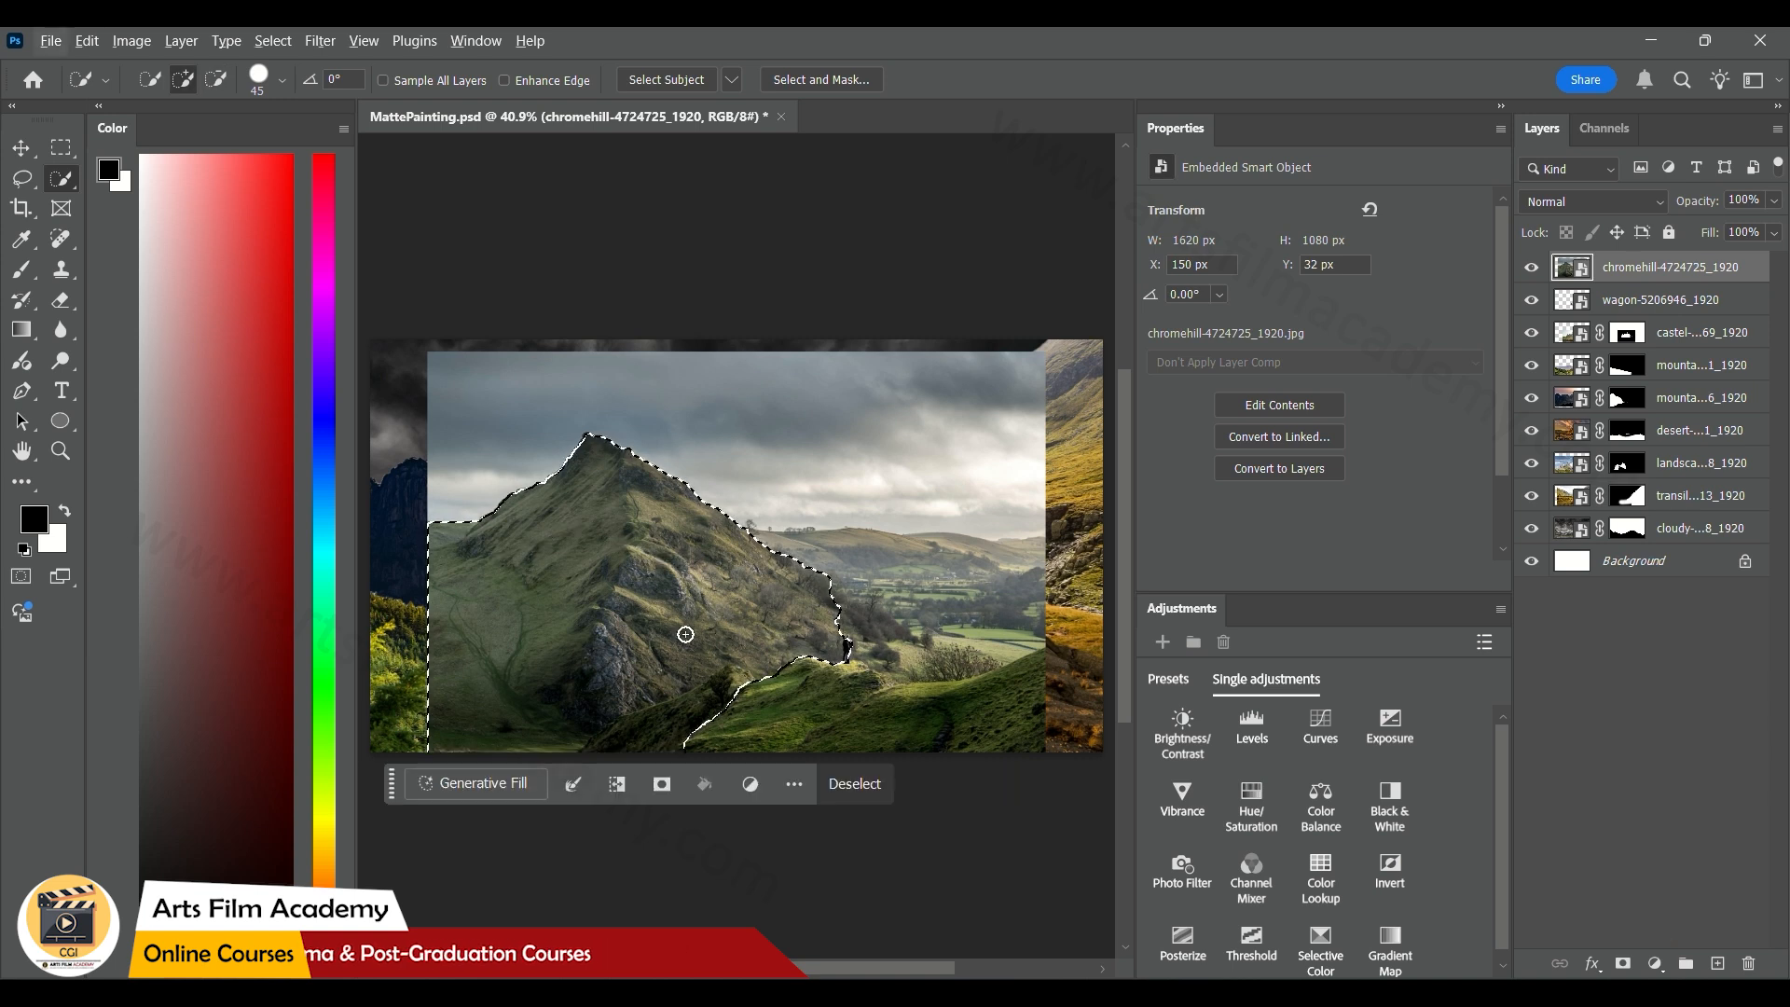
click(661, 783)
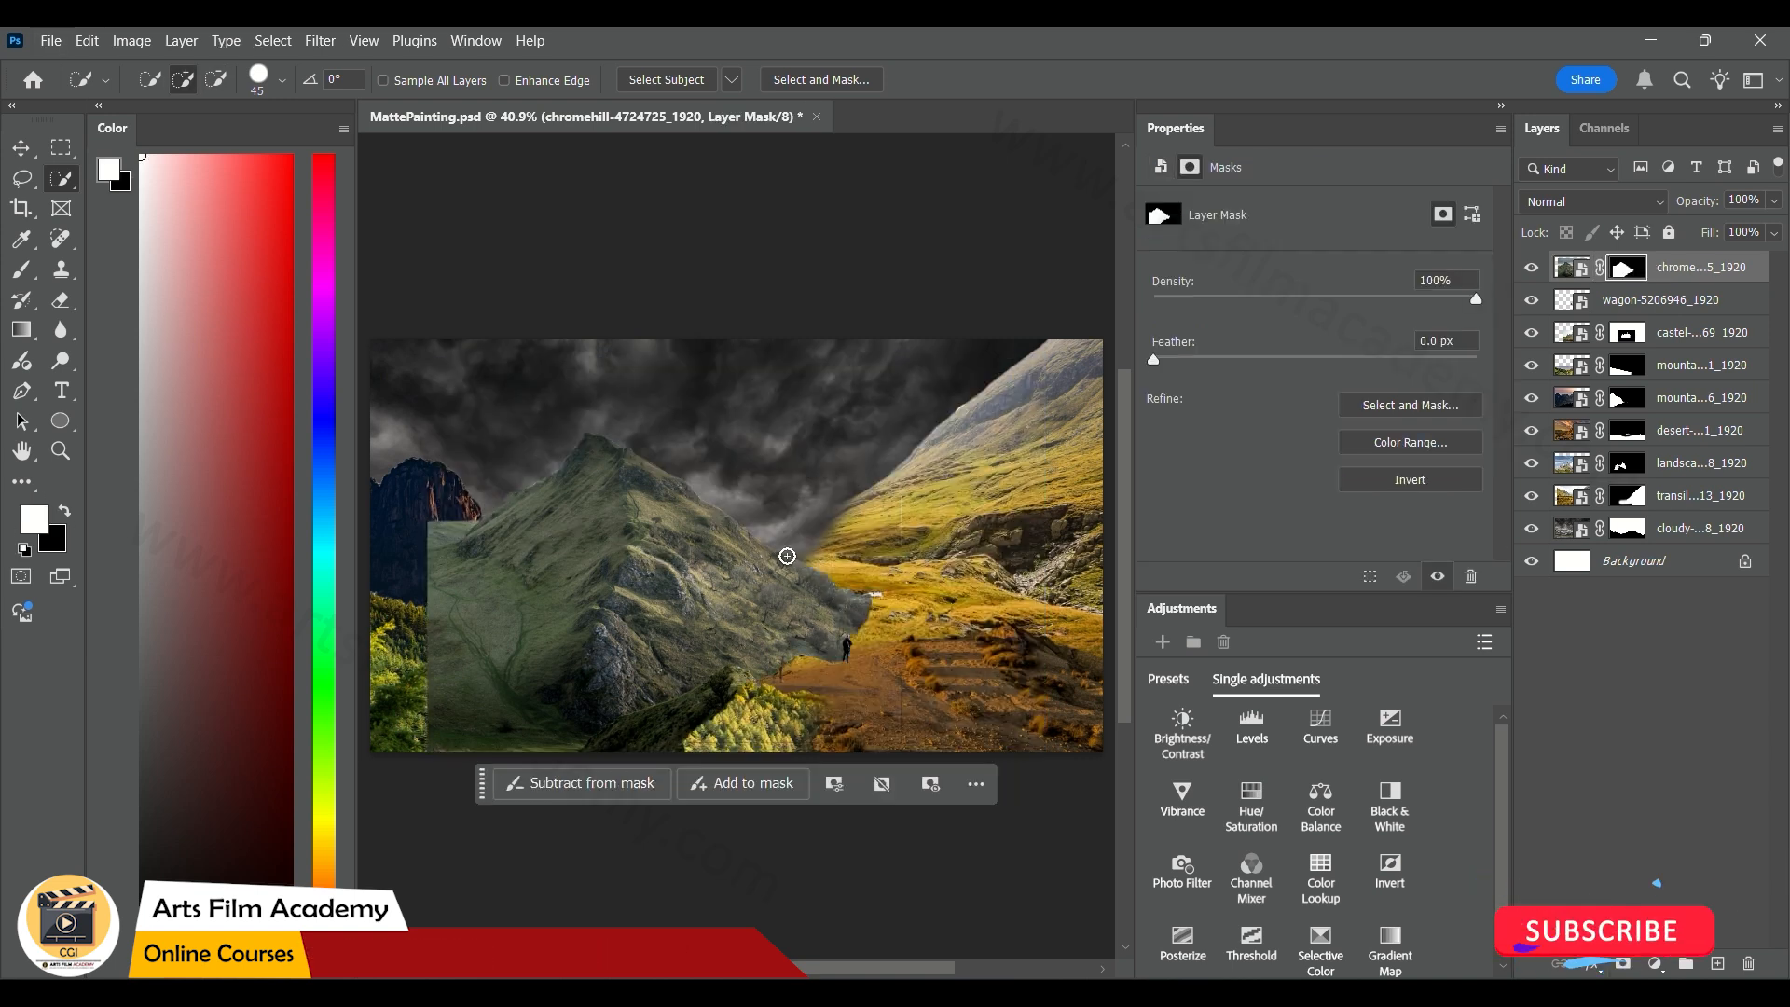
Move the masked hill behind the dark mountains to about X -371, Y -99 px and stack its layer directly above the transilvania layer
key(v)
drag(658, 570, 570, 497)
drag(1706, 267, 1705, 415)
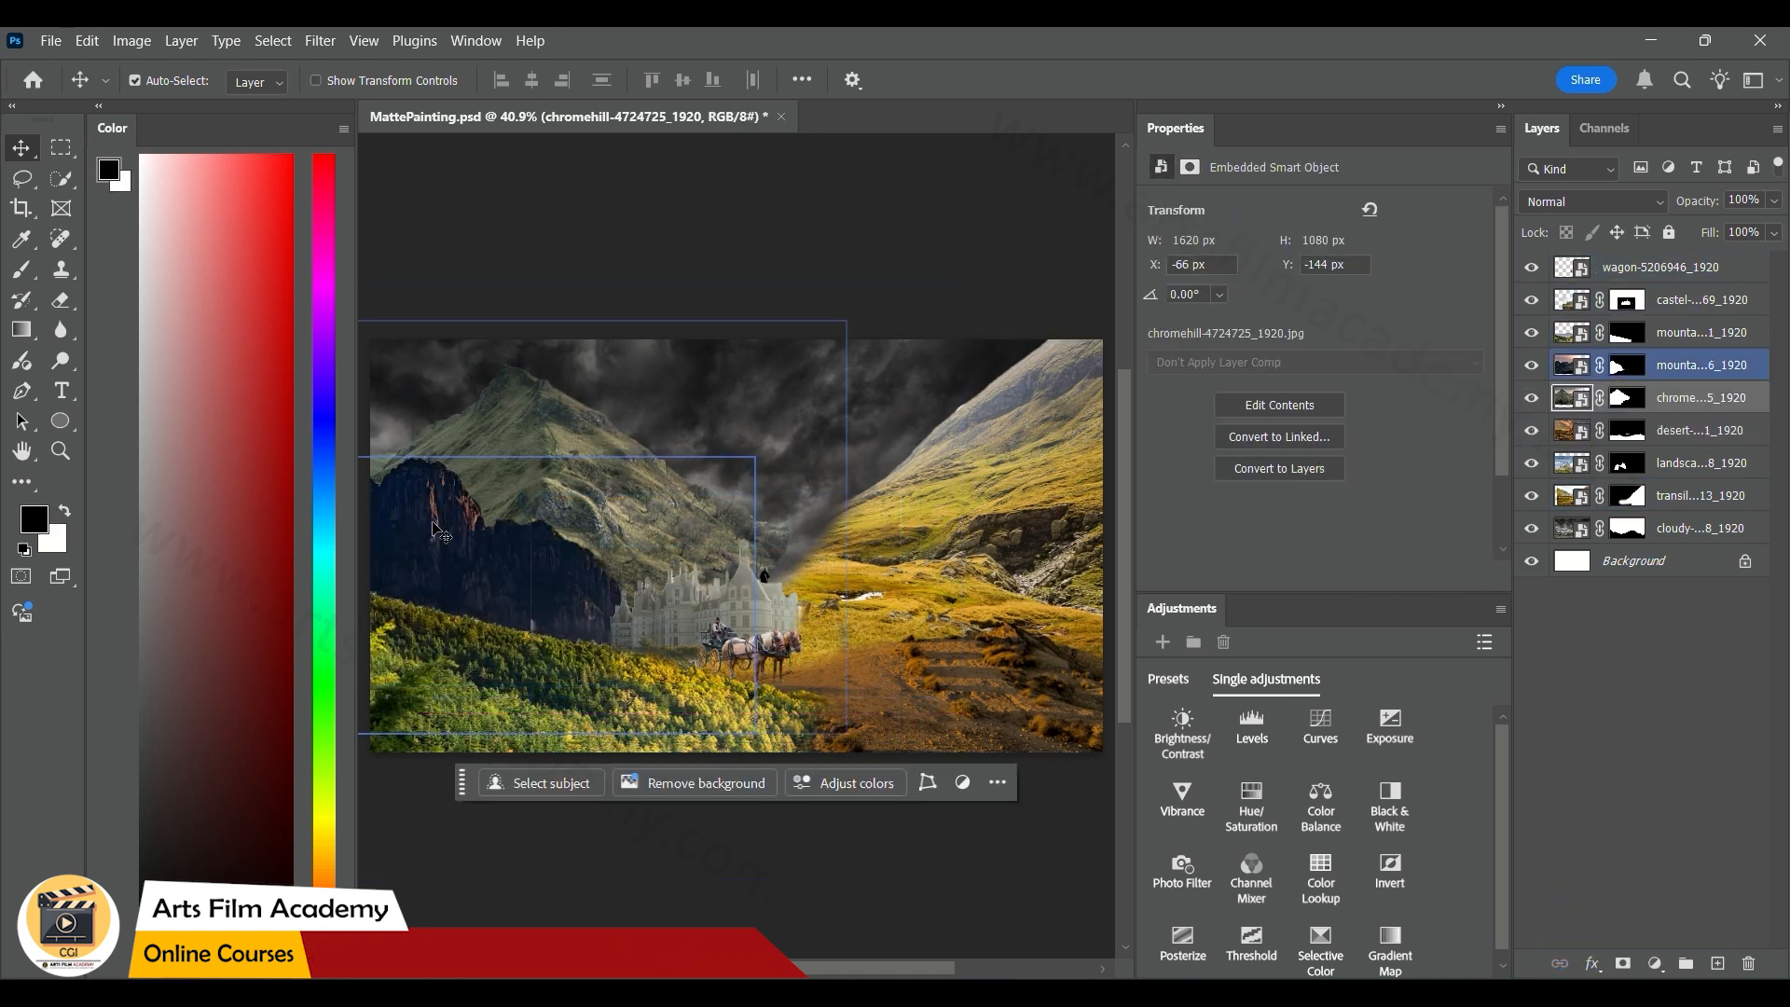
drag(624, 497, 507, 511)
key(ctrl+[)
key(ctrl+[)
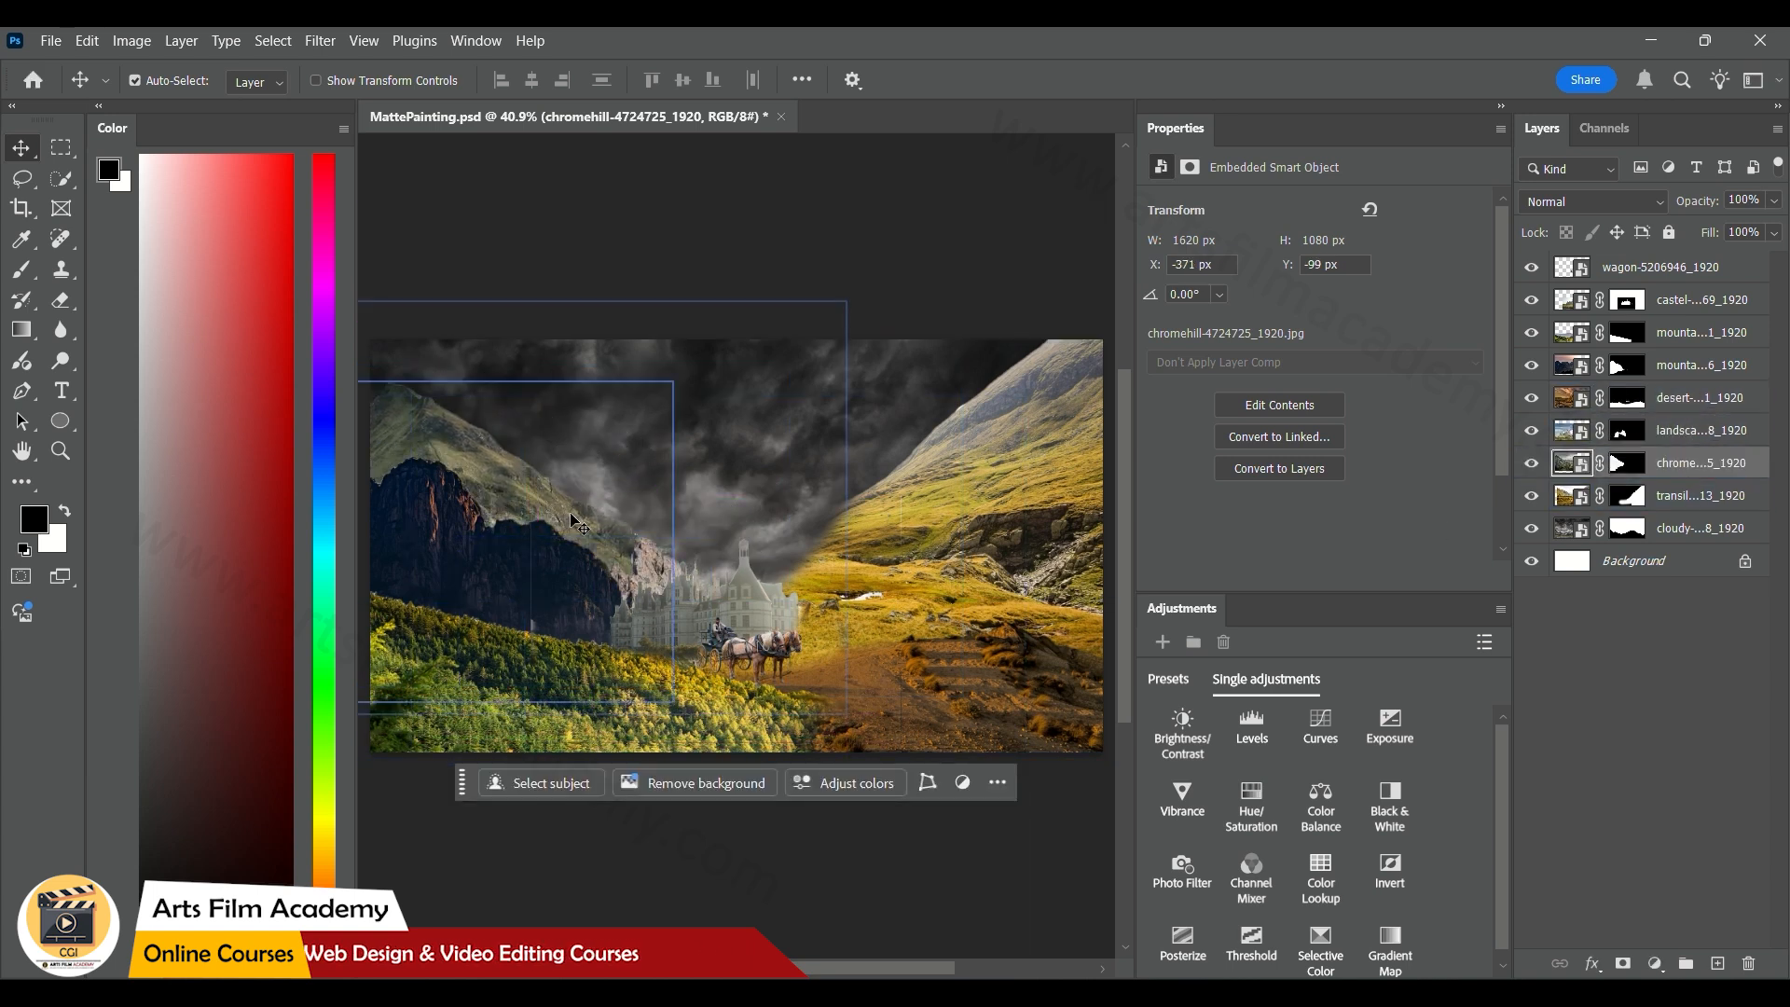
click(669, 267)
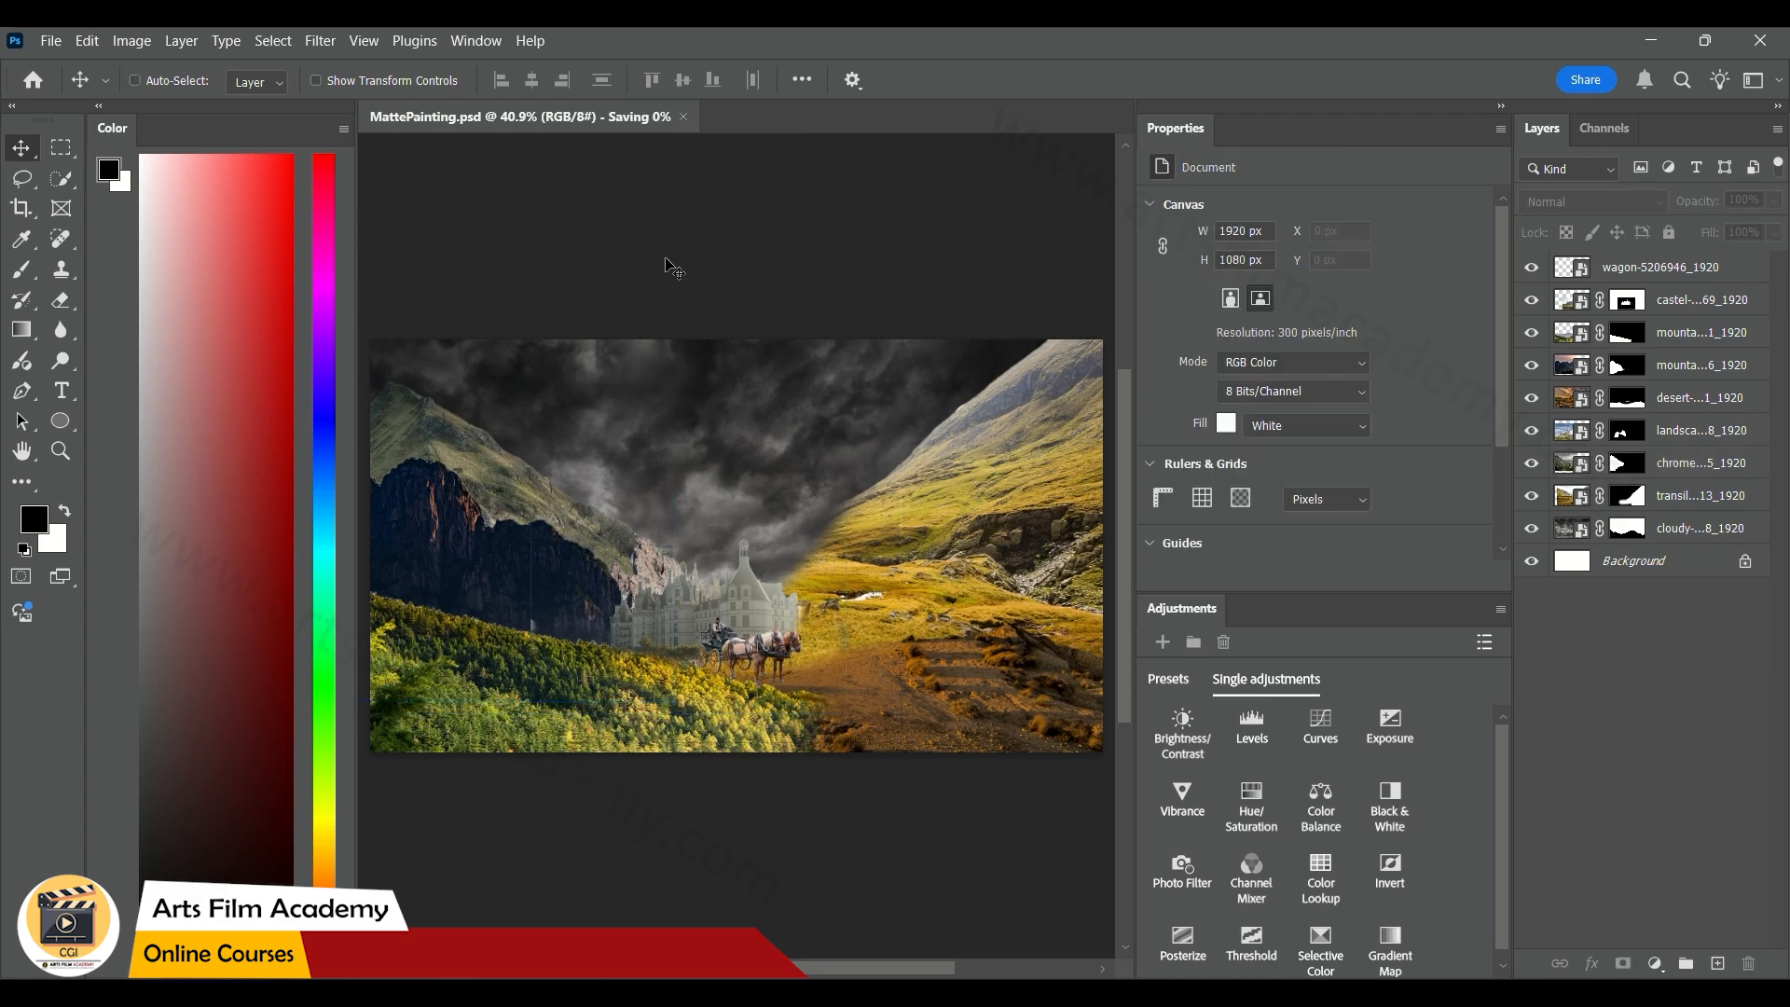